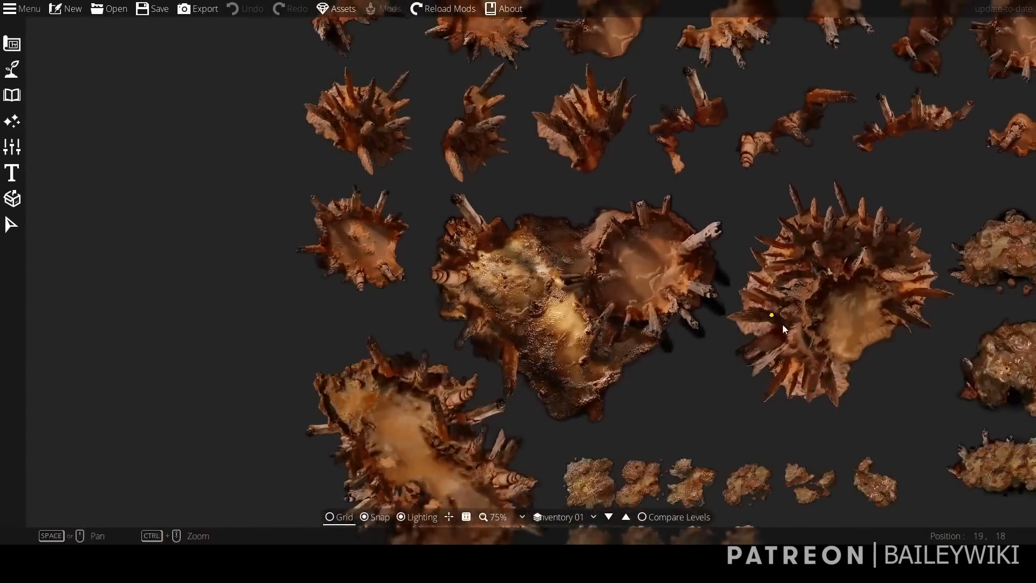
Look over the assets on the Inventory 01, 02 and 03 levels, ending on the prefab level.
scroll(659, 268, up, 2)
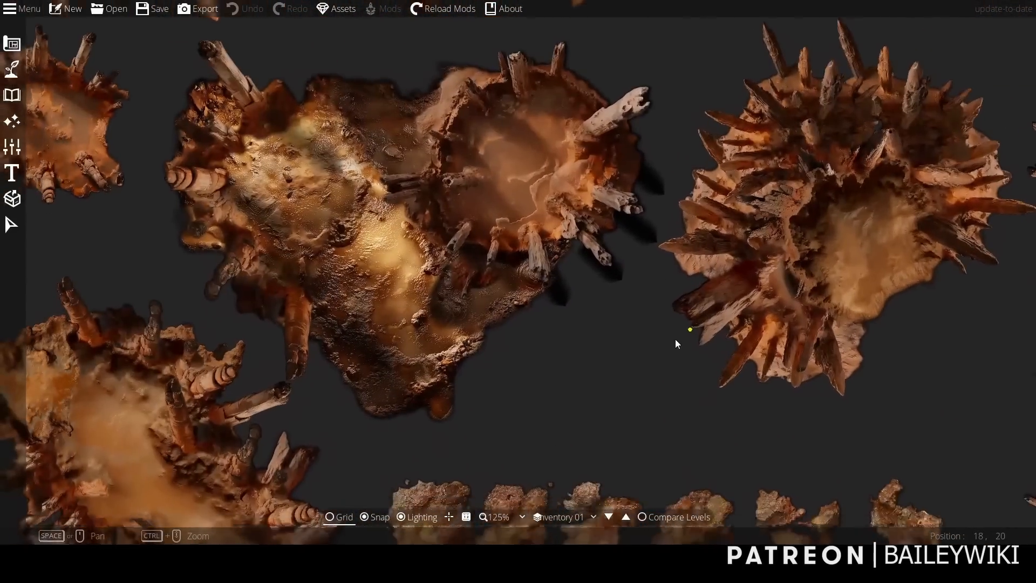
drag(678, 343, 657, 174)
scroll(532, 504, up, 1)
drag(531, 505, 565, 496)
click(625, 517)
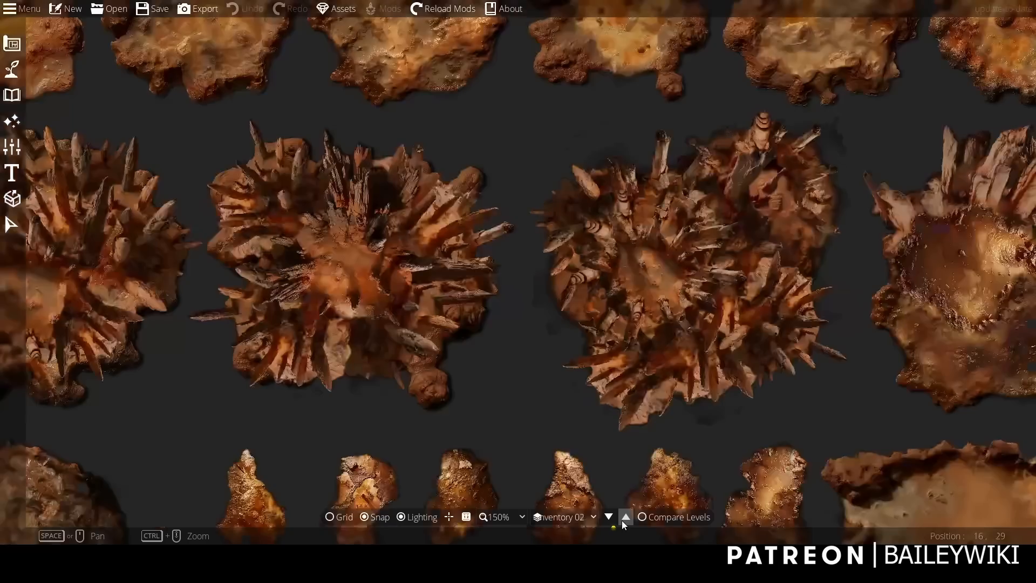
scroll(662, 290, down, 2)
drag(659, 293, 637, 509)
drag(723, 160, 650, 52)
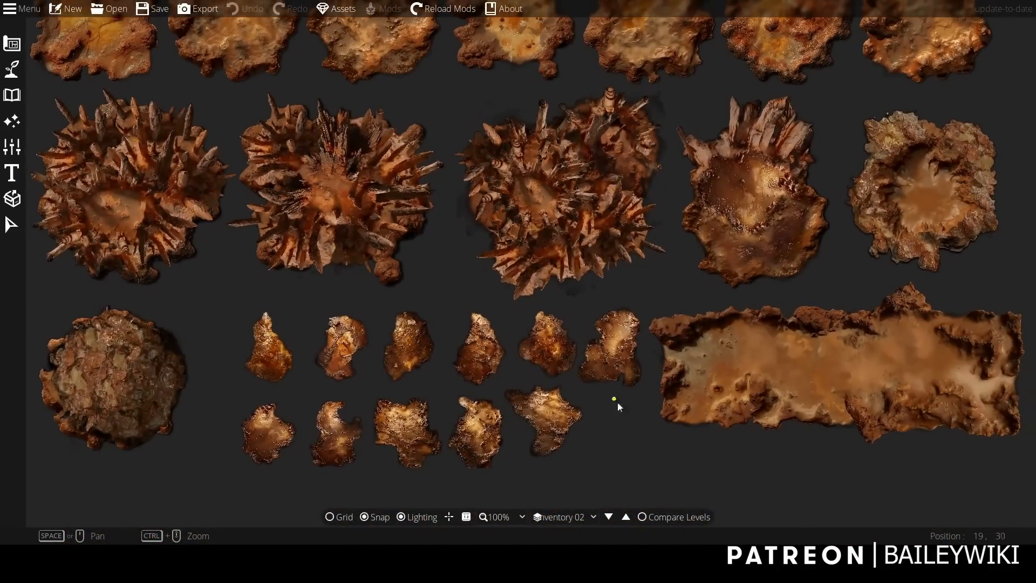
click(625, 520)
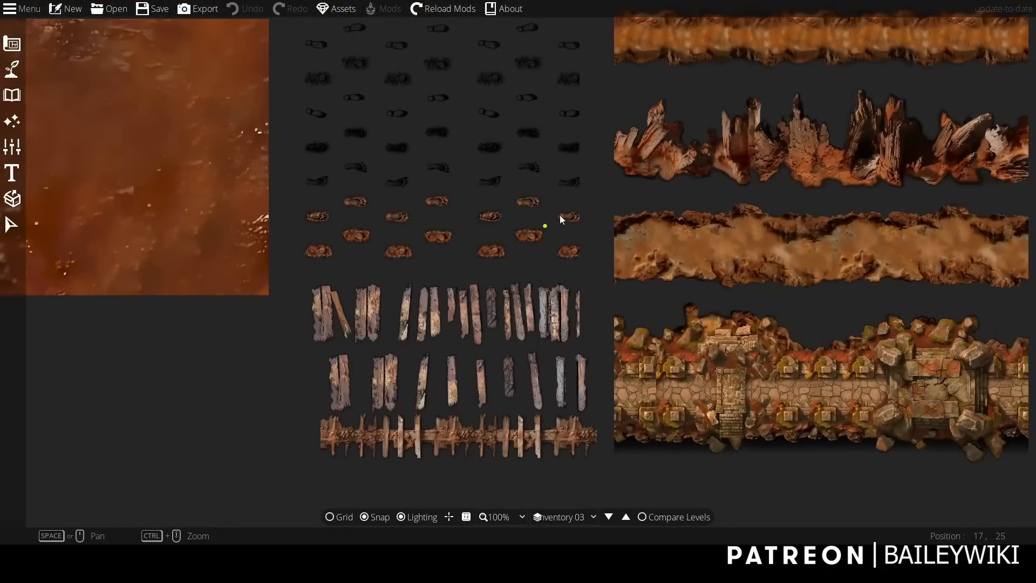
drag(521, 125, 582, 475)
click(626, 518)
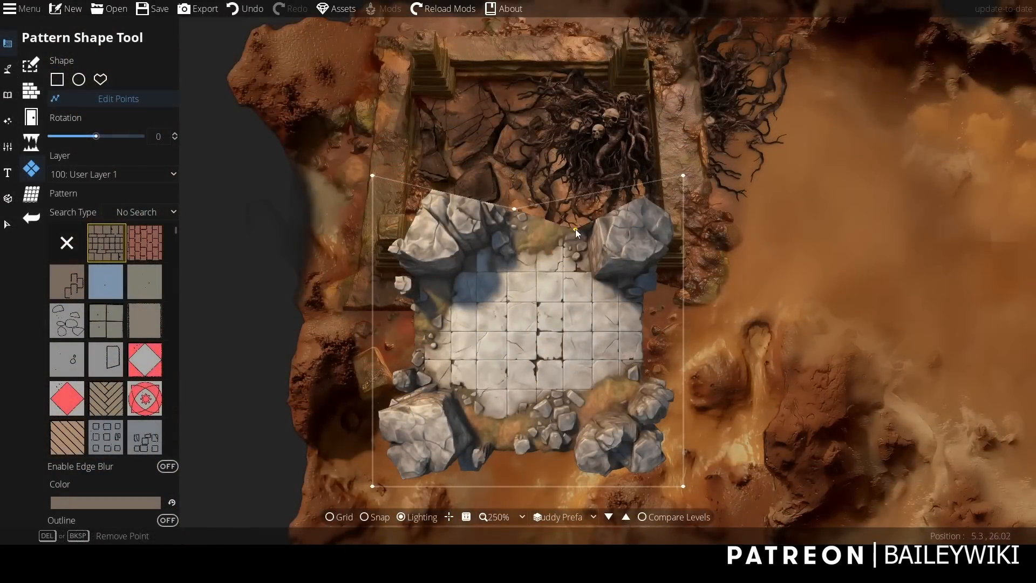
Reshape the upper outline of the stone floor pattern, pulling its points inward to crop out both upper boulders.
drag(594, 266, 585, 264)
drag(683, 175, 661, 268)
drag(585, 263, 599, 258)
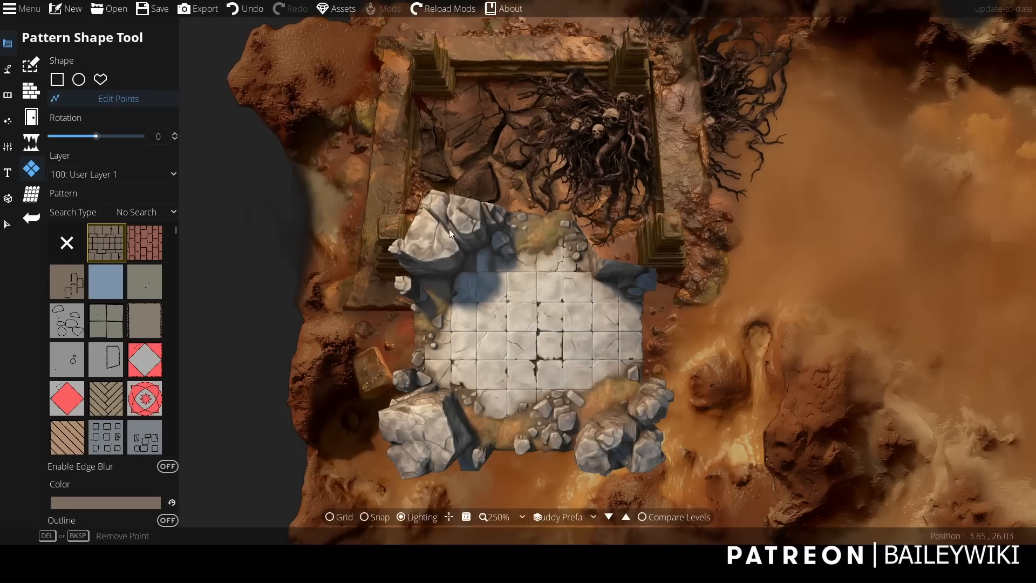
drag(372, 173, 402, 224)
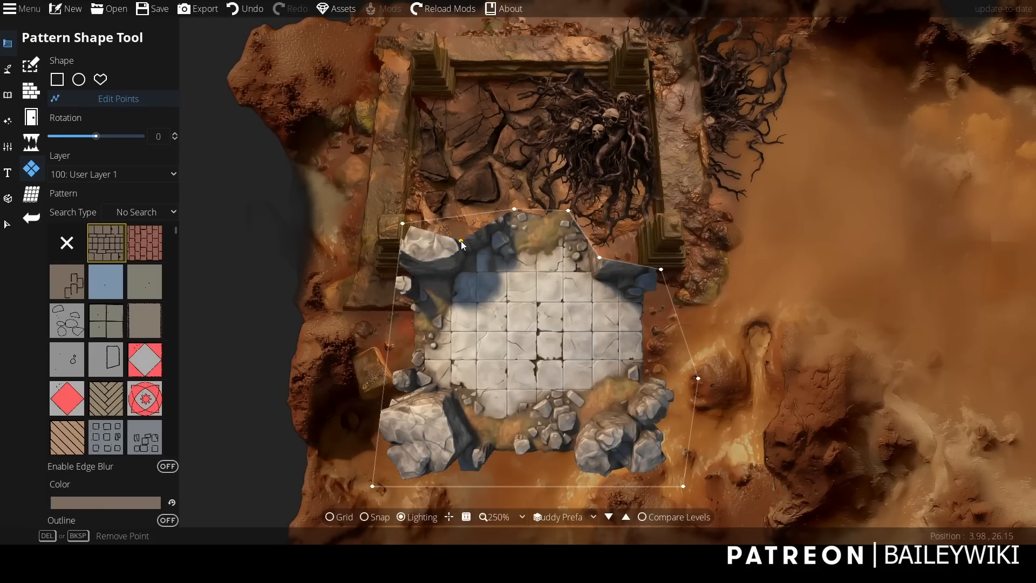
drag(460, 240, 500, 252)
drag(403, 224, 414, 285)
drag(458, 245, 459, 248)
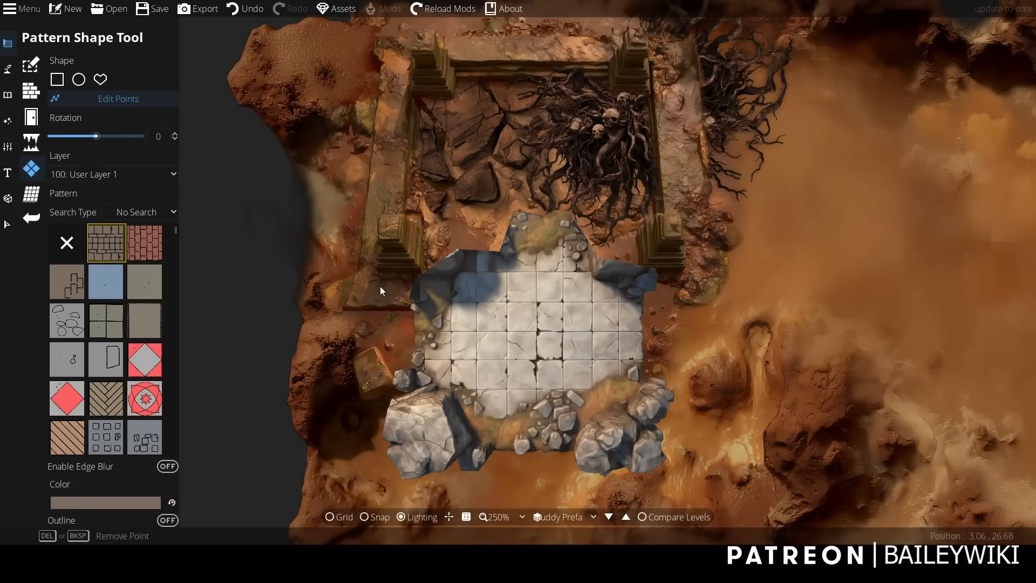
Enable edge blur on the stone floor pattern.
click(7, 224)
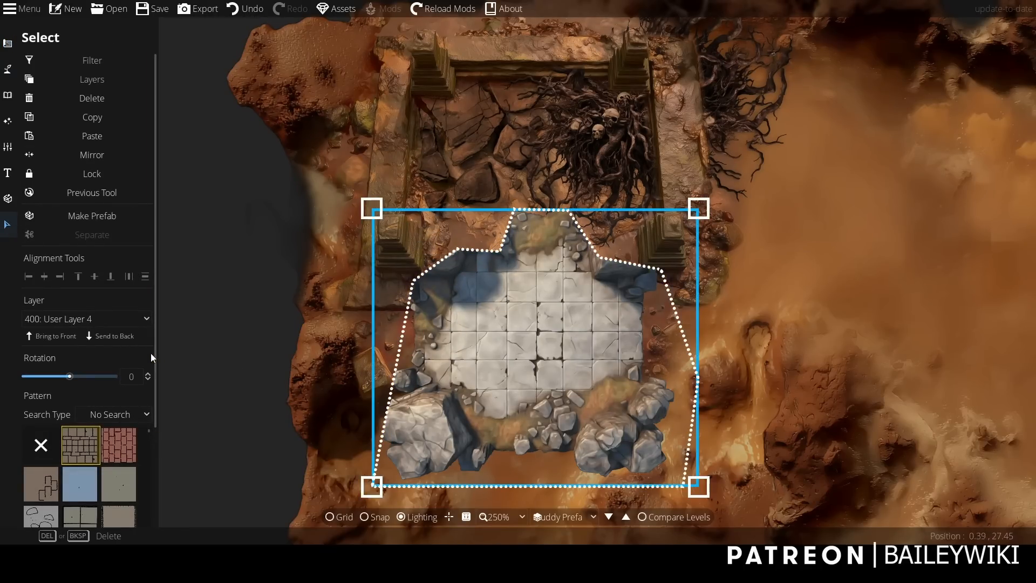
click(145, 425)
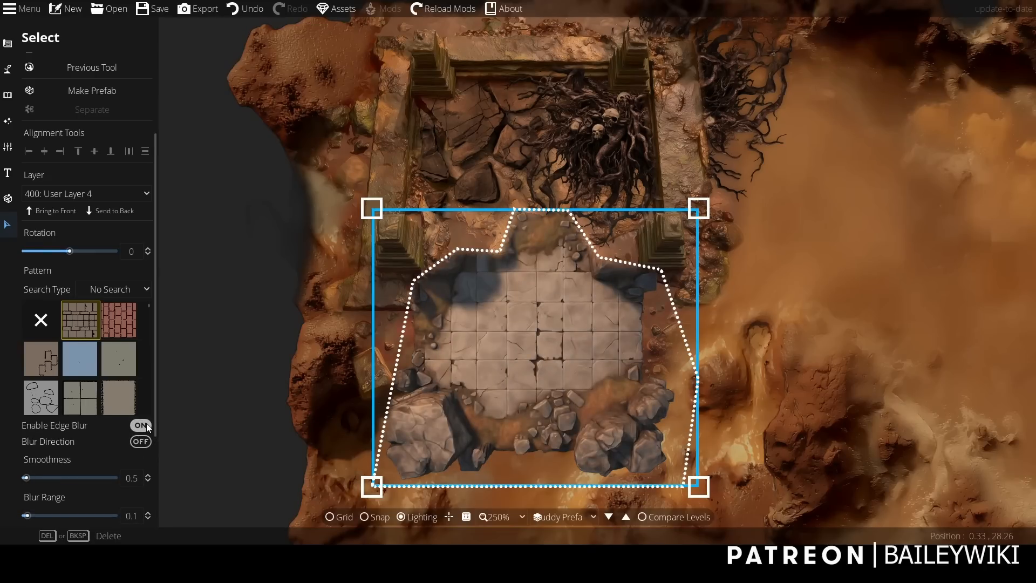
click(241, 326)
Move the stone floor pattern up between the ruin's walls and send it to the back.
scroll(242, 326, down, 2)
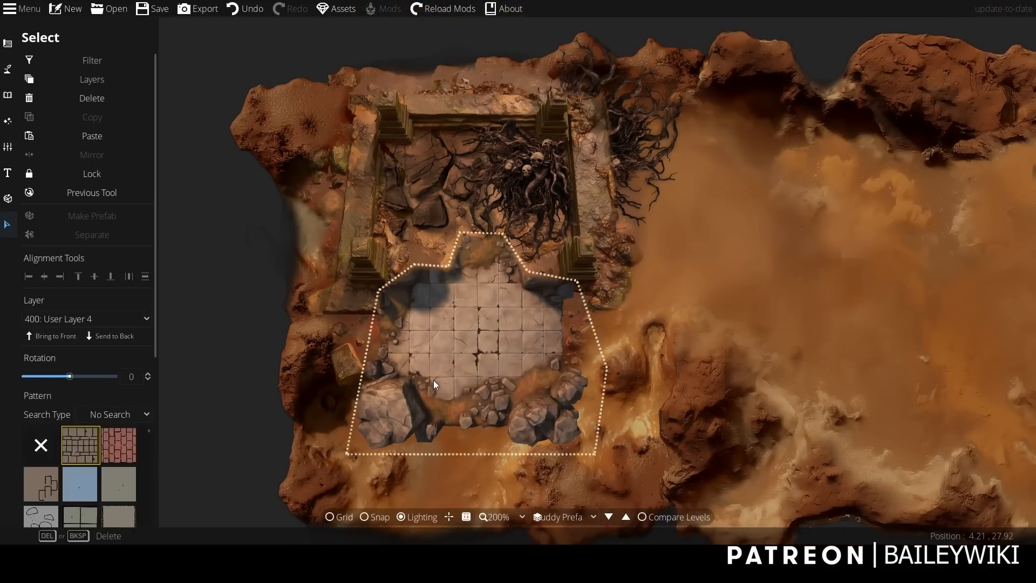
drag(433, 380, 429, 347)
click(114, 335)
click(257, 289)
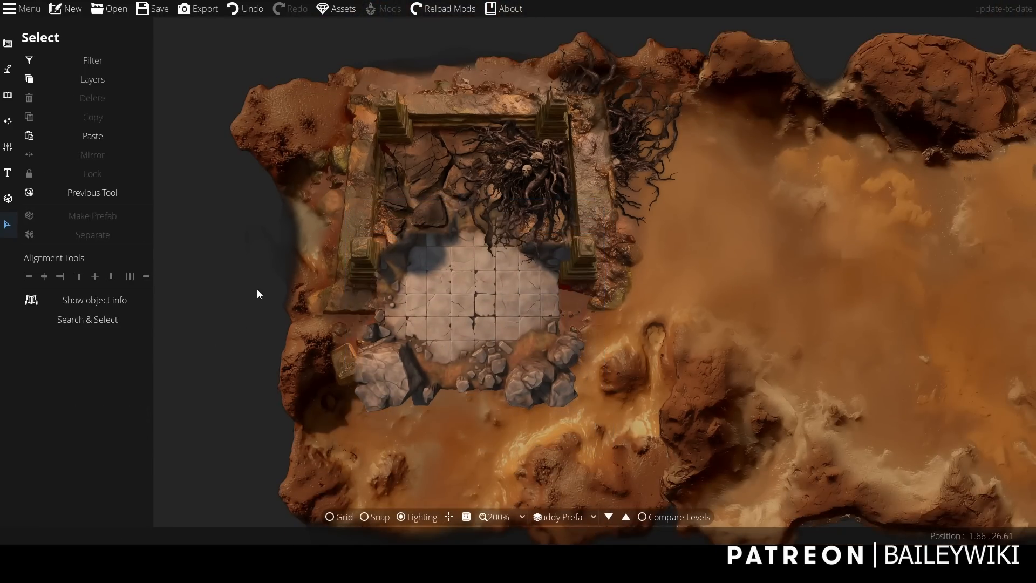
drag(496, 326, 503, 313)
click(238, 347)
Reshape the lower outline of the stone floor pattern to crop out the lower-left boulder and extend it along the tiles.
scroll(350, 396, up, 2)
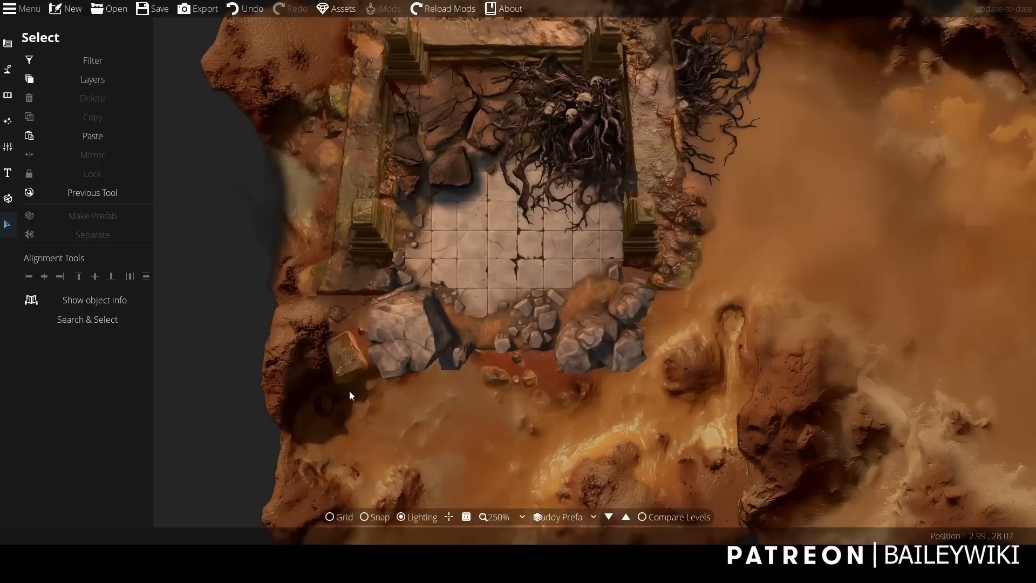
scroll(350, 396, down, 2)
scroll(340, 426, up, 2)
click(8, 43)
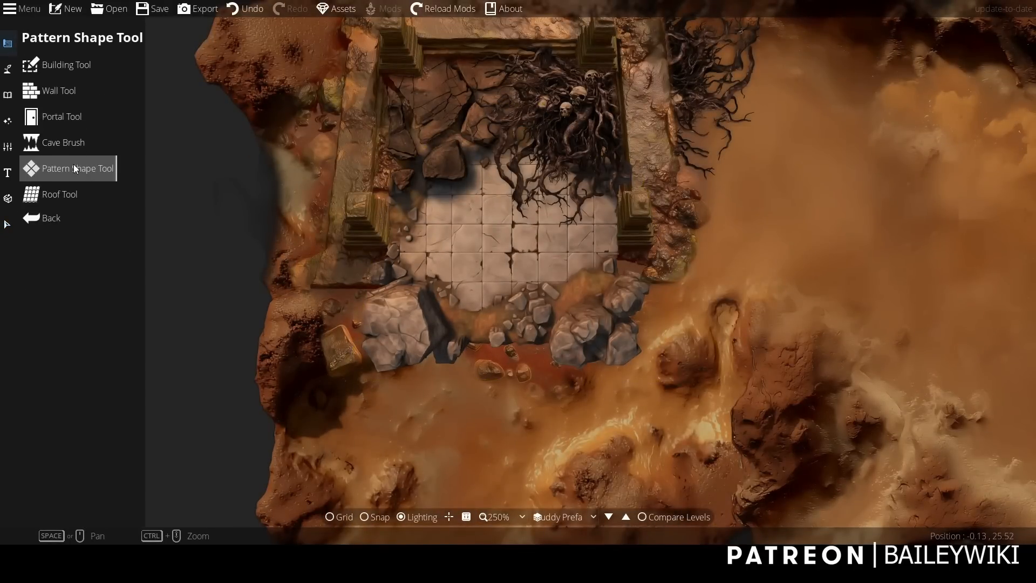
click(73, 165)
drag(347, 380, 374, 273)
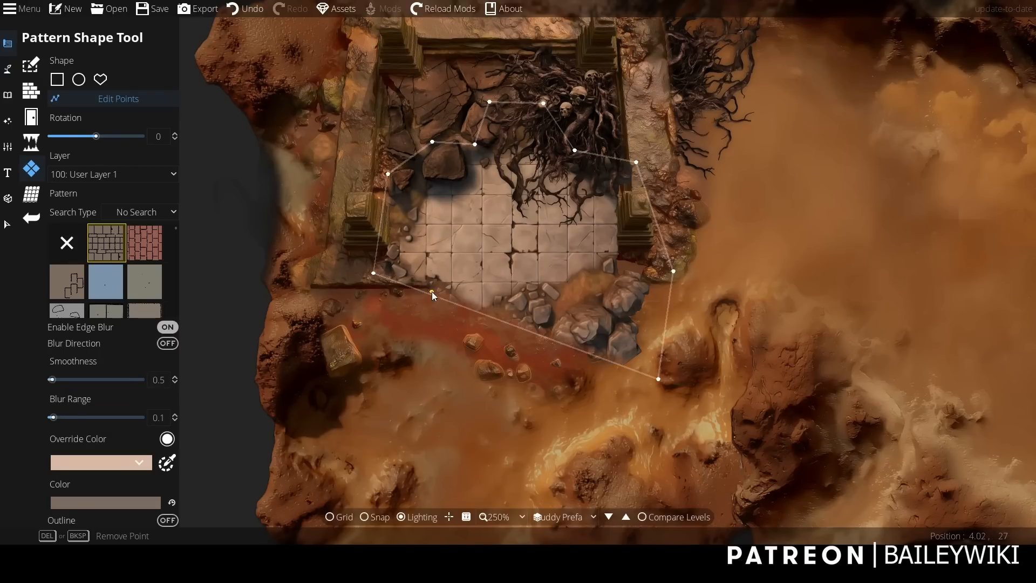
mouse_move(432, 292)
mouse_down()
mouse_move(454, 276)
mouse_move(481, 307)
mouse_move(434, 309)
mouse_up()
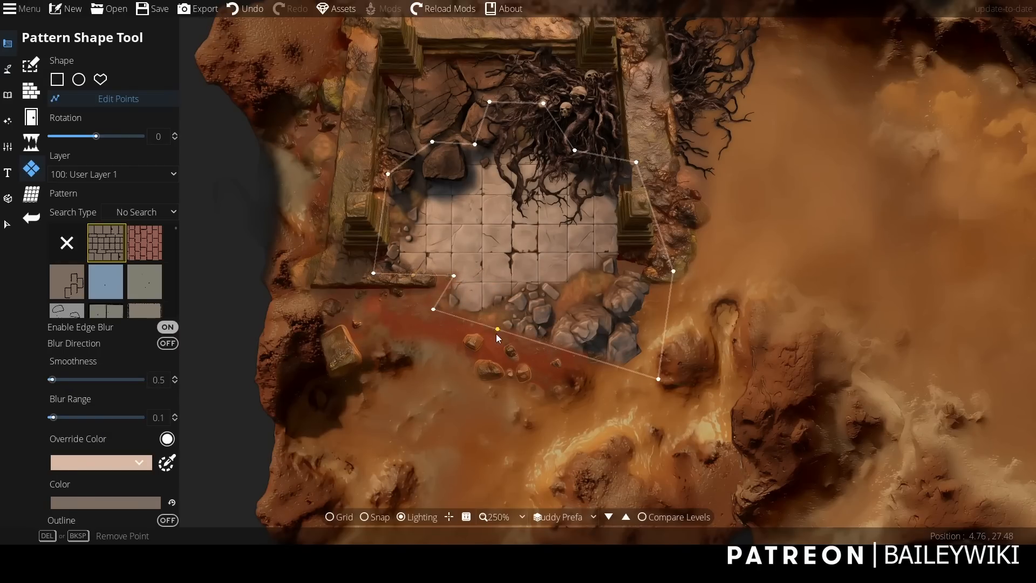
drag(497, 330, 633, 273)
scroll(442, 374, down, 3)
scroll(443, 374, up, 2)
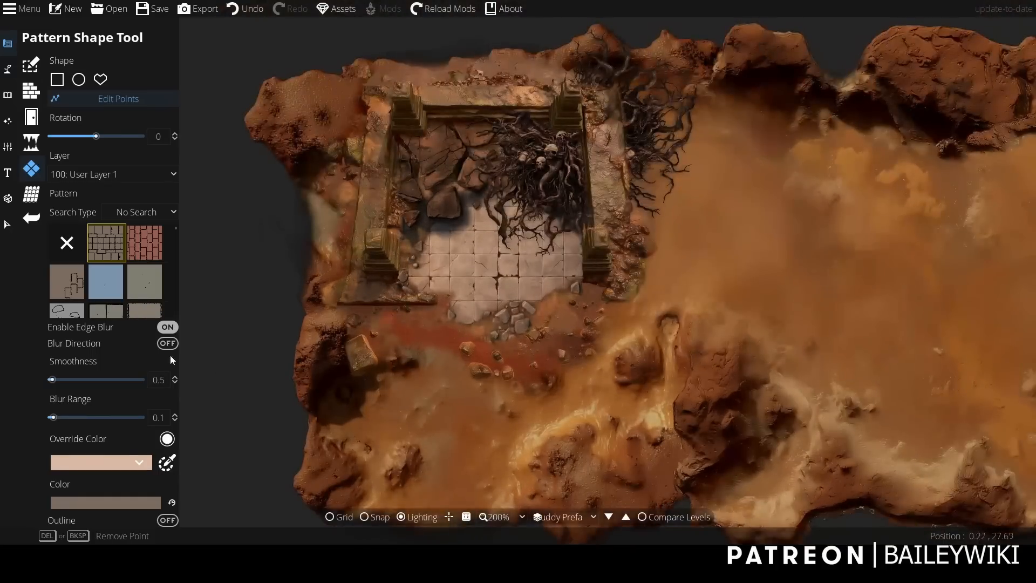
click(7, 224)
click(497, 280)
click(259, 291)
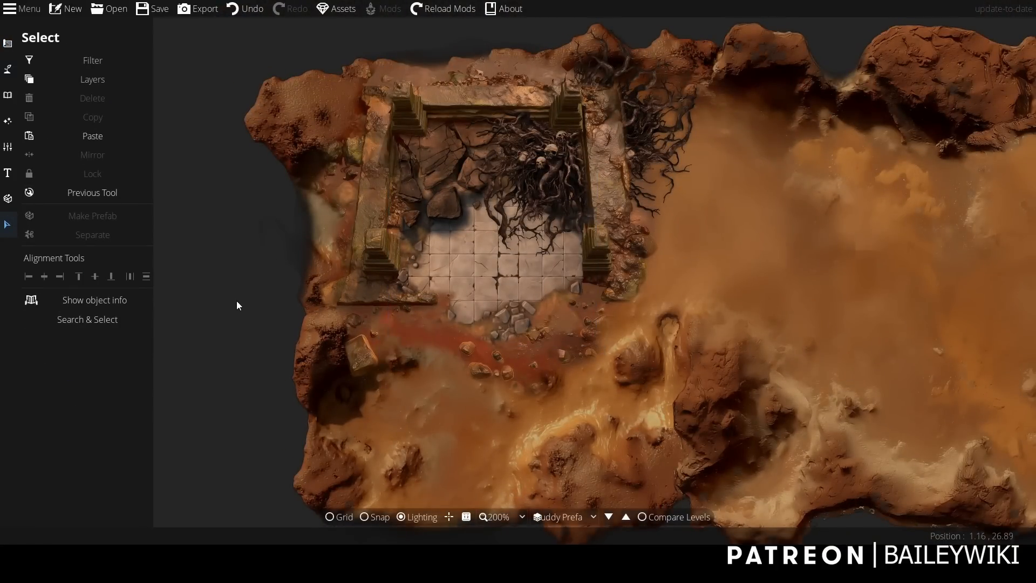
scroll(410, 416, down, 2)
scroll(429, 409, up, 2)
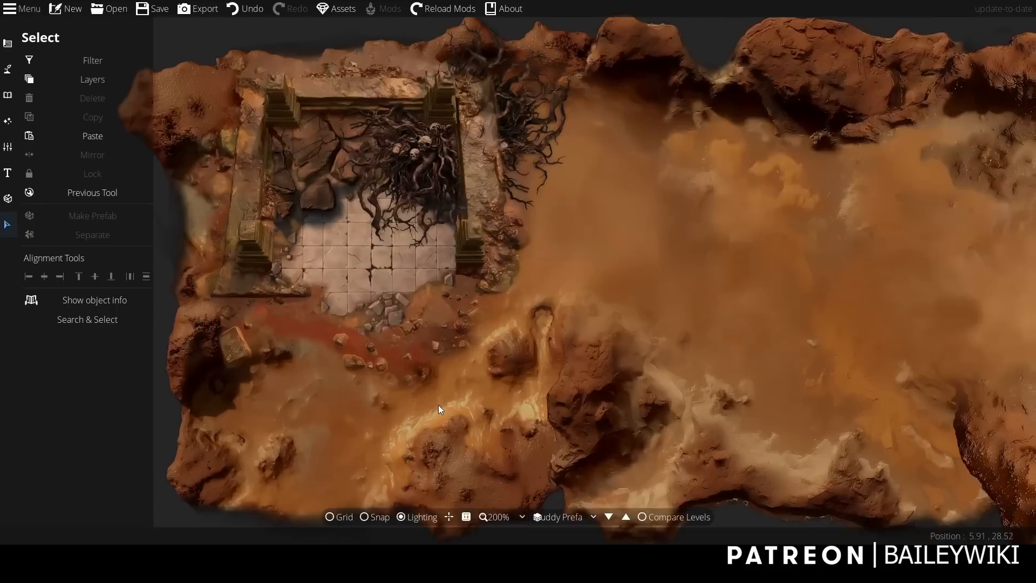
scroll(438, 409, down, 1)
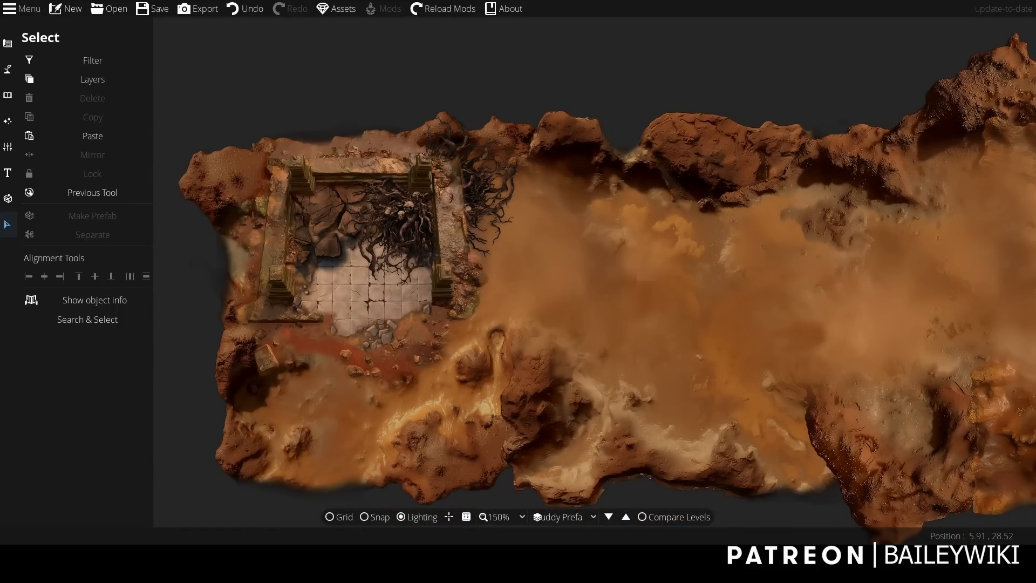
Search the object library for "ornament" and choose a dark round floor ornament.
click(8, 95)
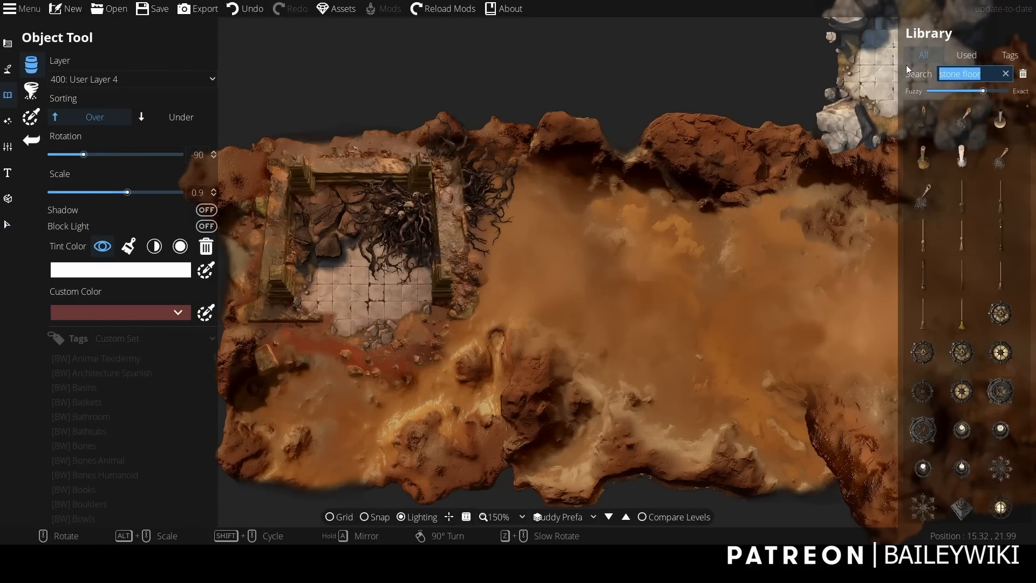
text(ornament)
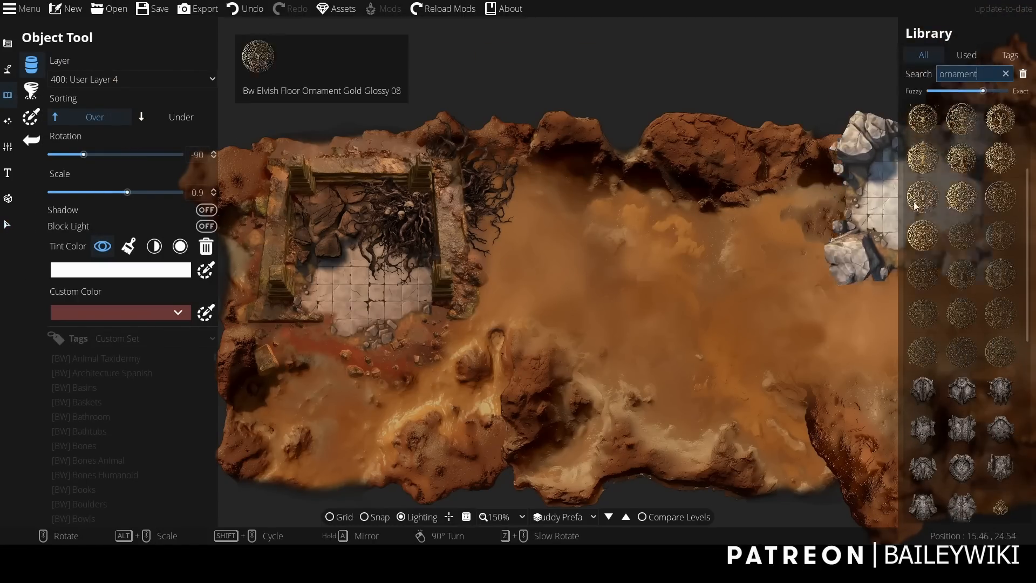
click(916, 205)
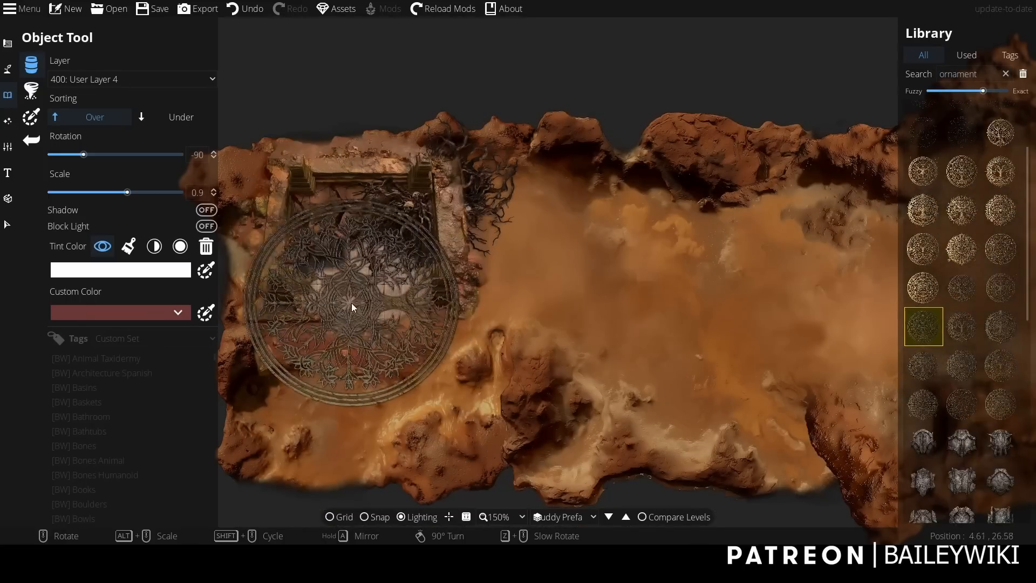
Place the round ornament at scale 0.5 over the ruin's stone floor.
scroll(351, 299, down, 7)
scroll(351, 298, up, 2)
scroll(373, 228, up, 3)
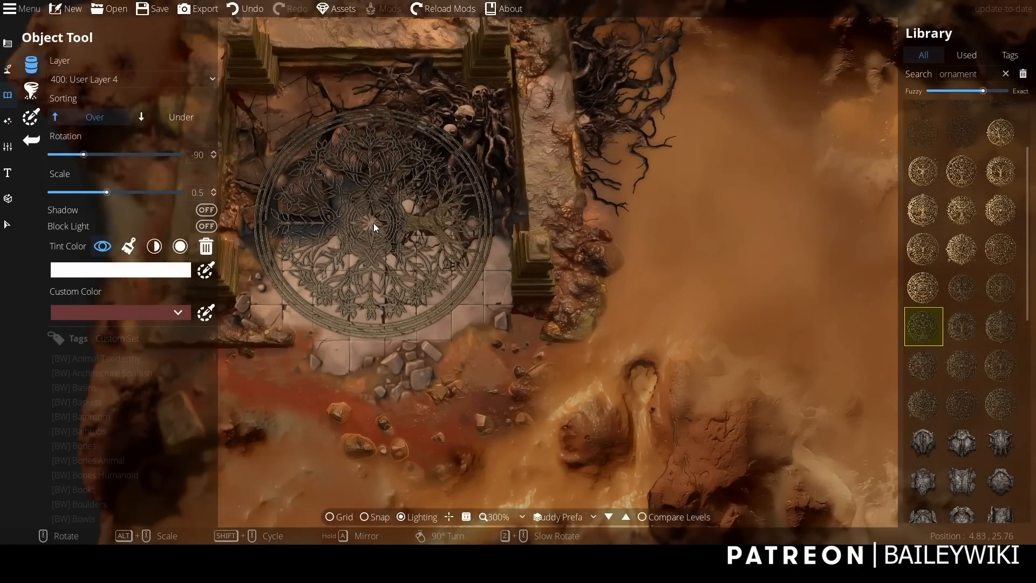
click(373, 223)
click(10, 223)
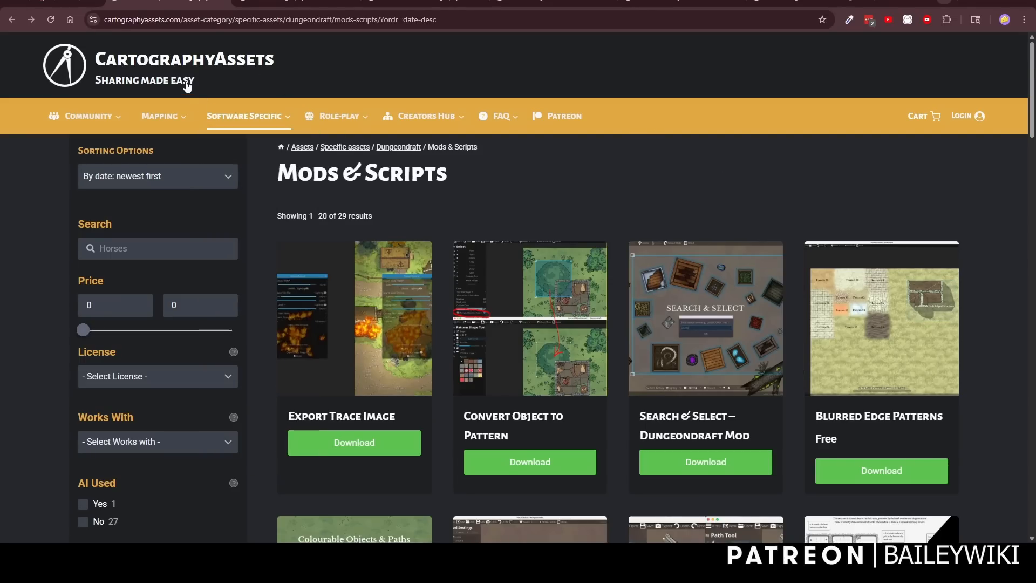
In the browser, look through the Dungeondraft Mods & Scripts listing on CartographyAssets.
mouse_move(252, 128)
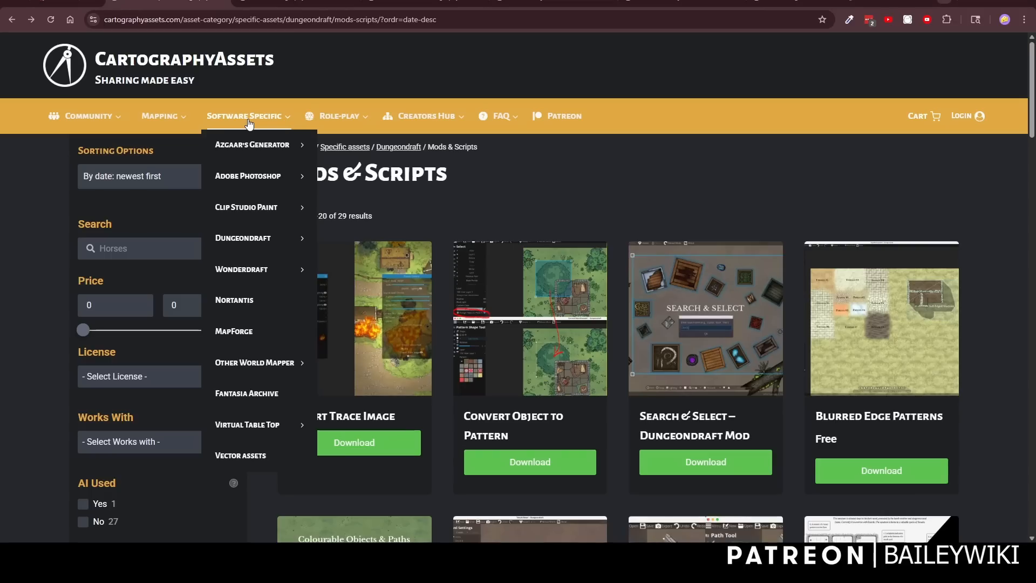
mouse_move(256, 220)
mouse_move(254, 244)
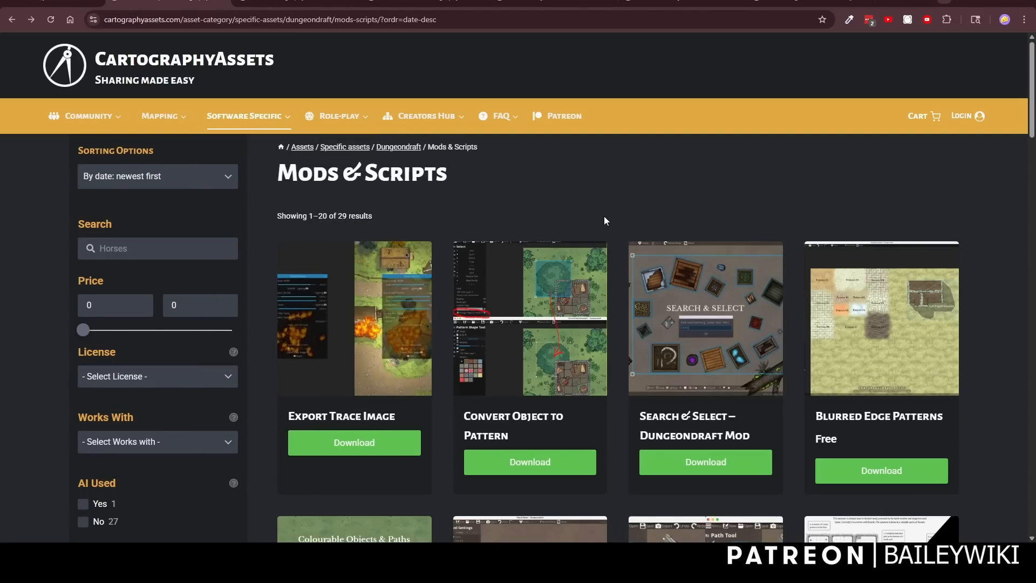
scroll(449, 380, down, 6)
scroll(449, 380, down, 4)
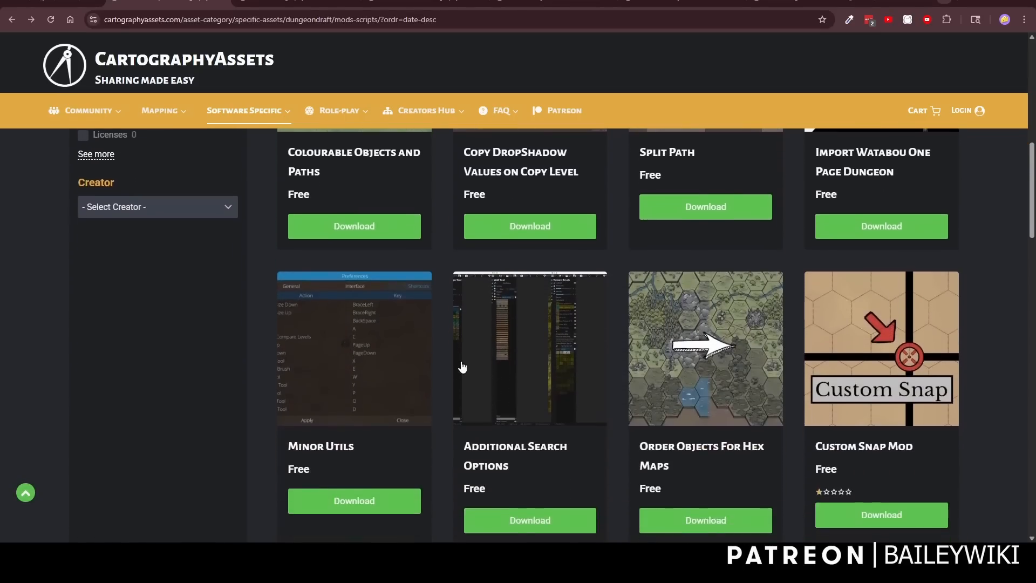
scroll(454, 367, up, 10)
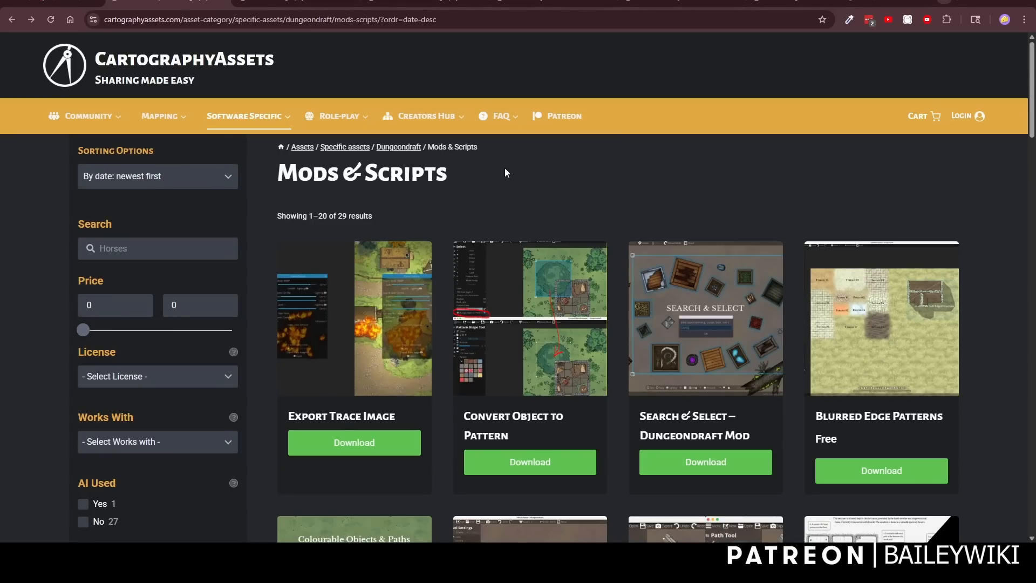
View the _Lib and EssentialUtils mod pages.
click(297, 3)
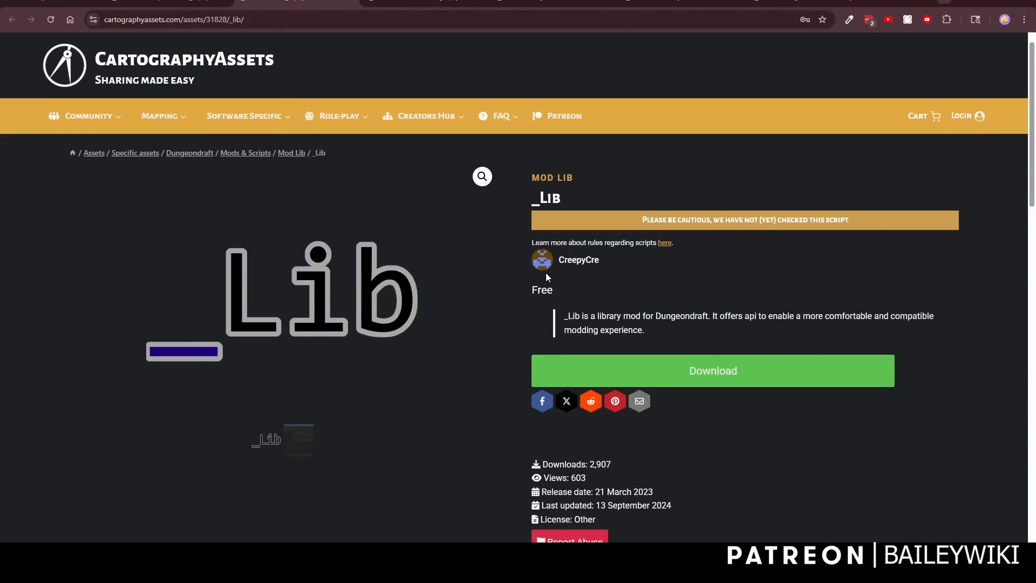
scroll(491, 363, down, 2)
scroll(393, 284, up, 3)
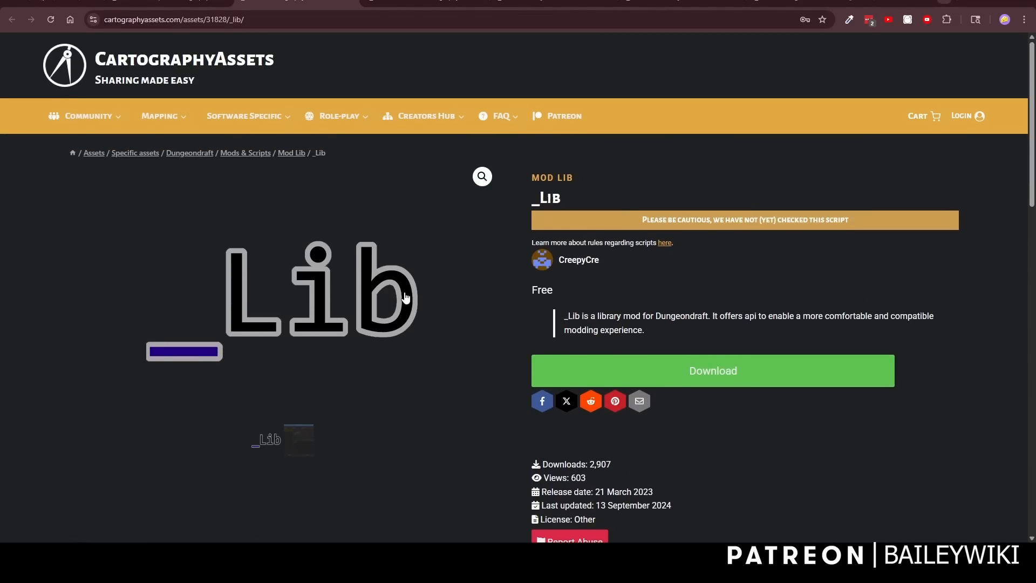
click(422, 5)
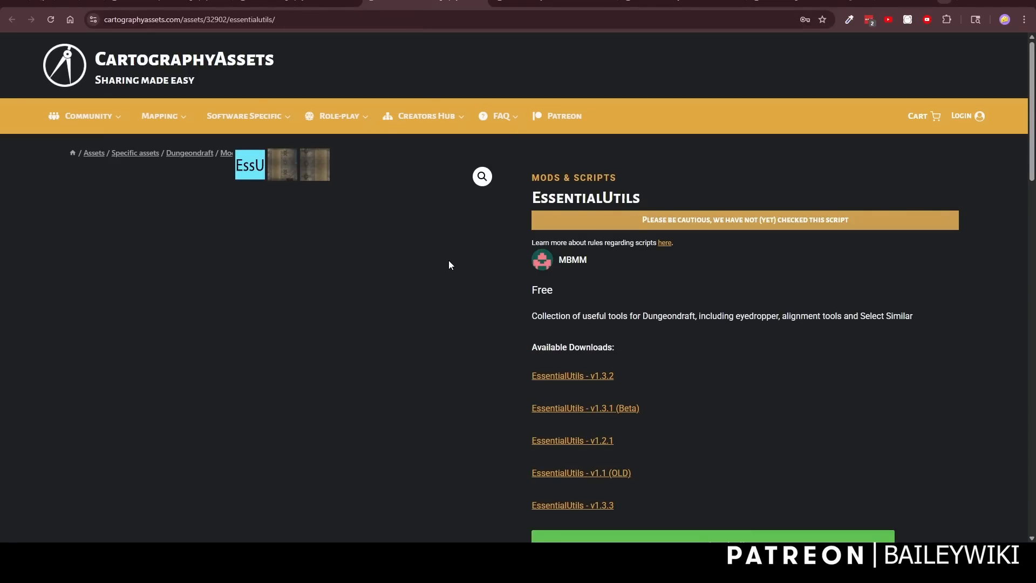
scroll(677, 254, down, 2)
scroll(684, 246, up, 2)
View the Convert Object to Pattern mod page and open the Colourable Objects and Paths page.
click(543, 3)
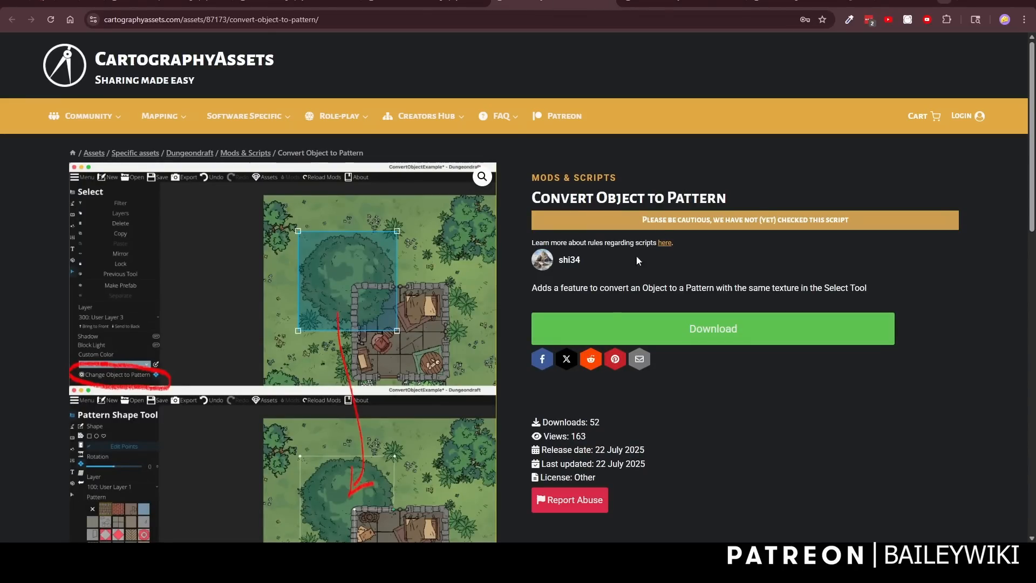
scroll(601, 358, down, 8)
scroll(461, 358, up, 8)
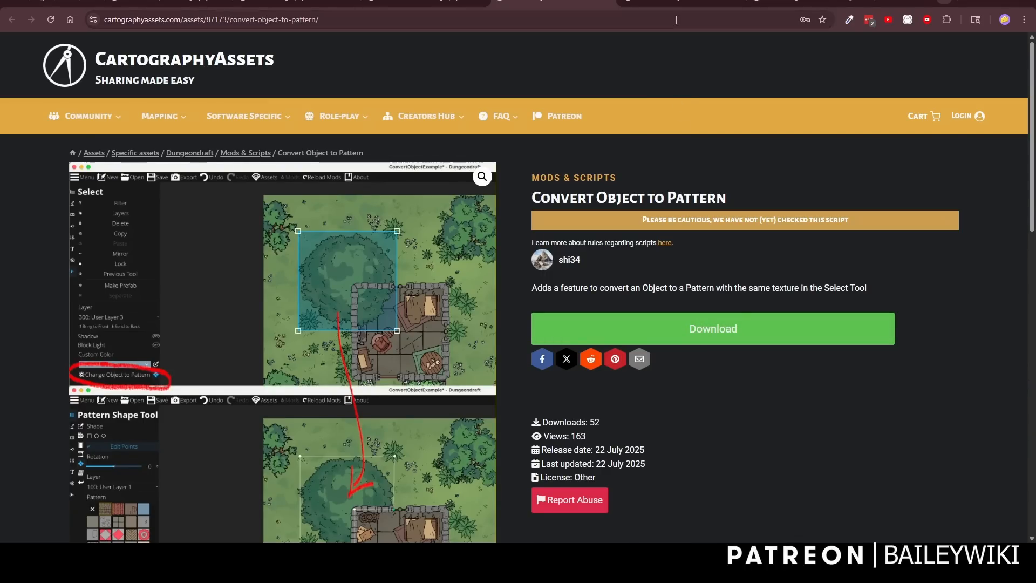
click(670, 2)
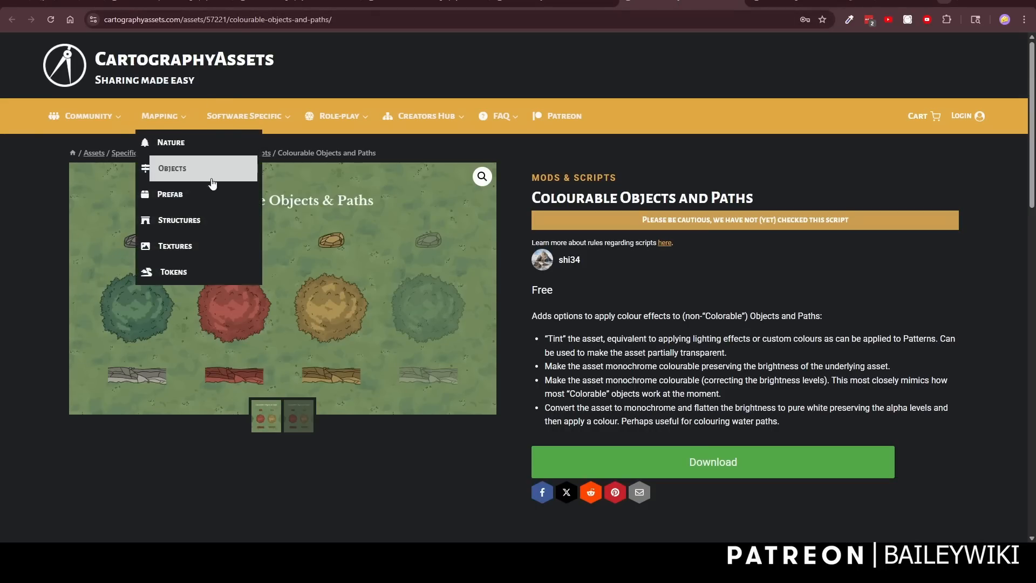
Look through the remaining mod pages open in the browser.
click(782, 2)
click(658, 2)
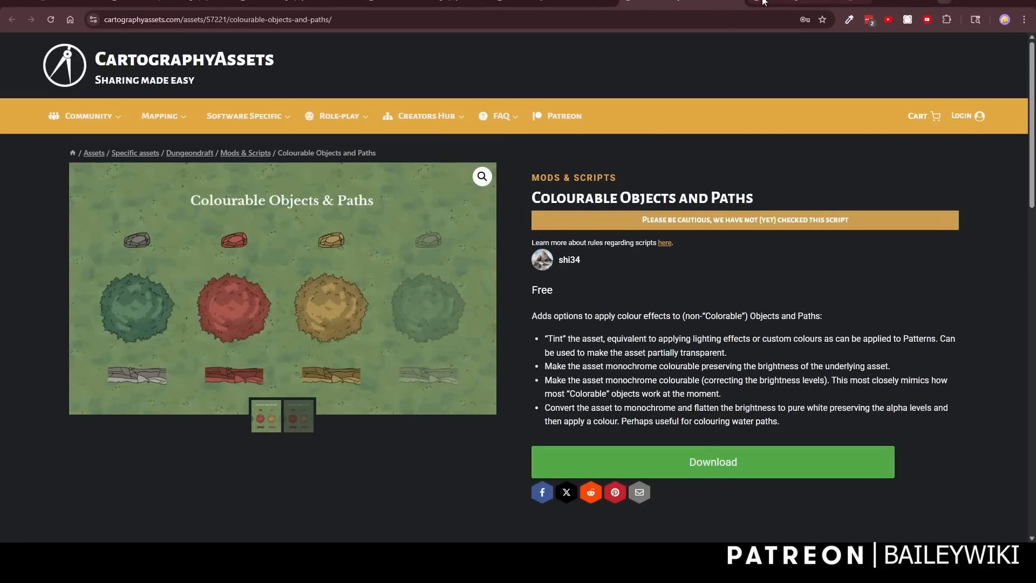
click(805, 3)
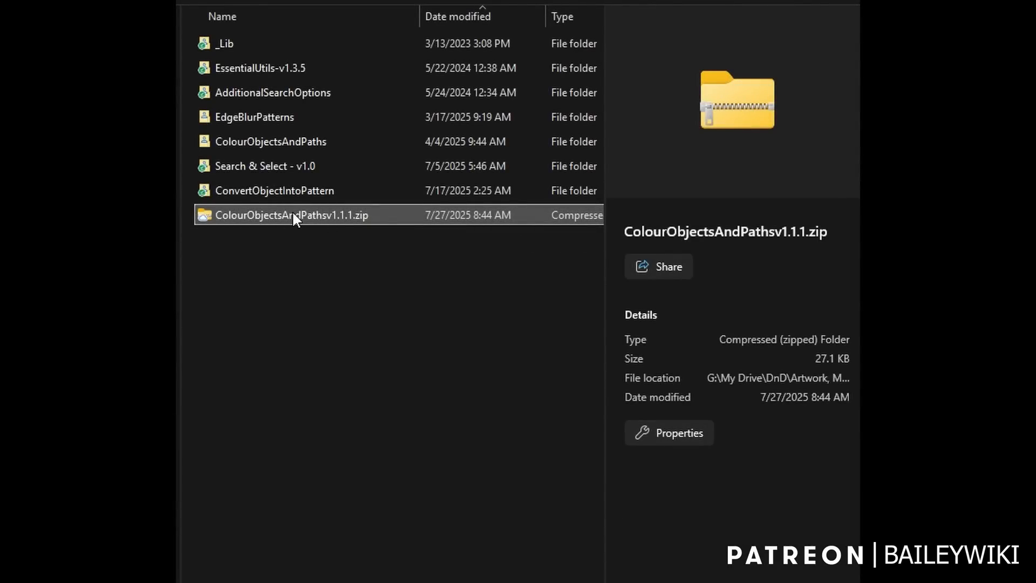
In File Explorer, view the 7-Zip extraction options for ColourObjectsAndPathsv1.1.1.zip without extracting it.
right_click(293, 216)
mouse_move(406, 228)
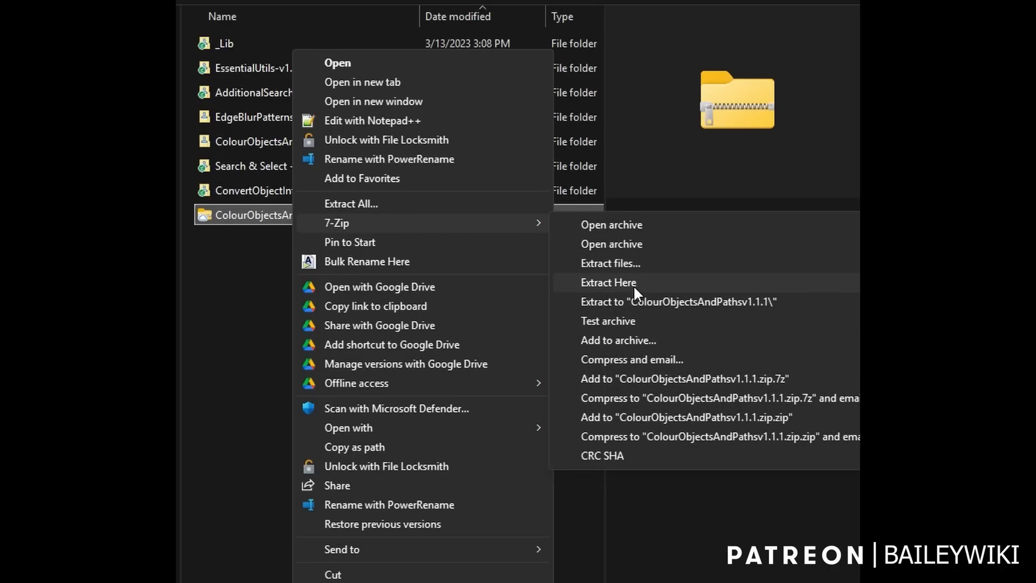
click(232, 258)
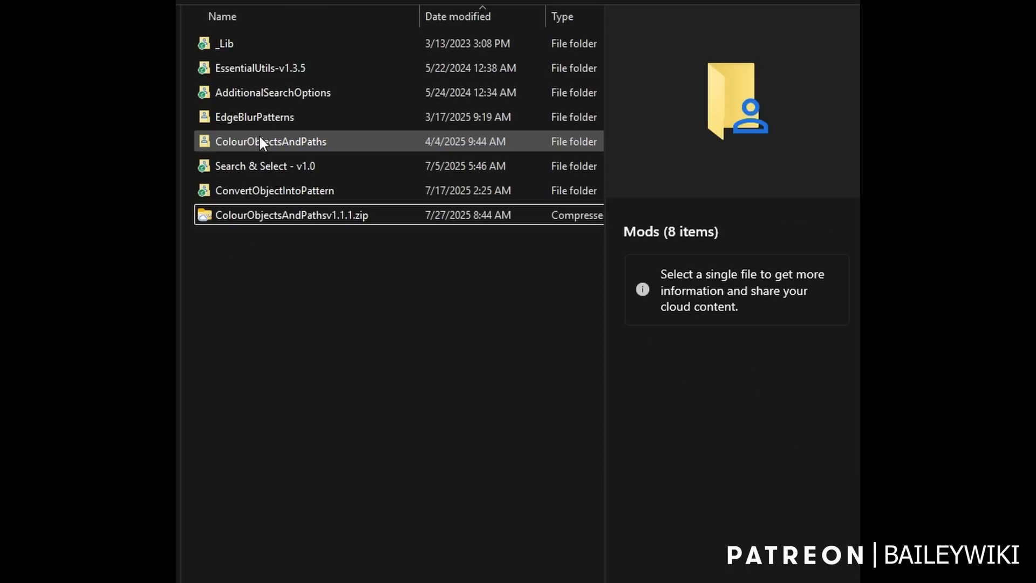
Inspect the contents of the ConvertObjectIntoPattern and Search & Select - v1.0 folders, returning to the Mods folder after each.
double_click(266, 188)
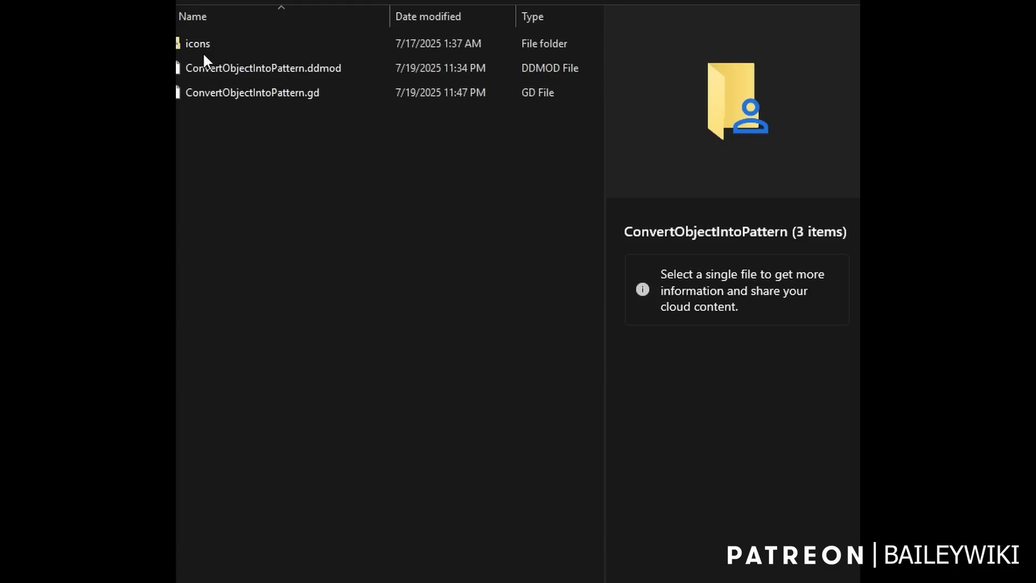
key(alt+Left)
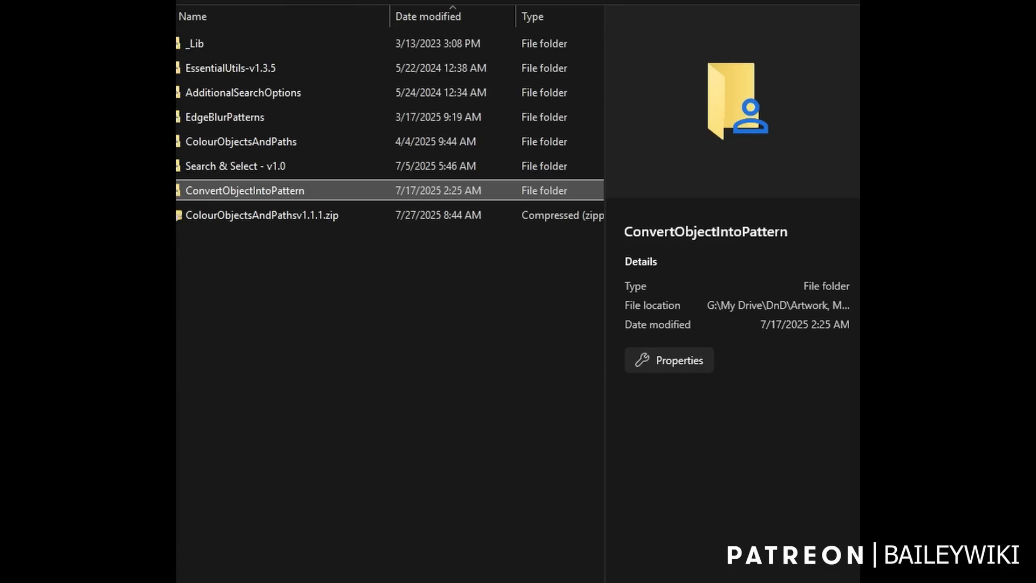
double_click(225, 165)
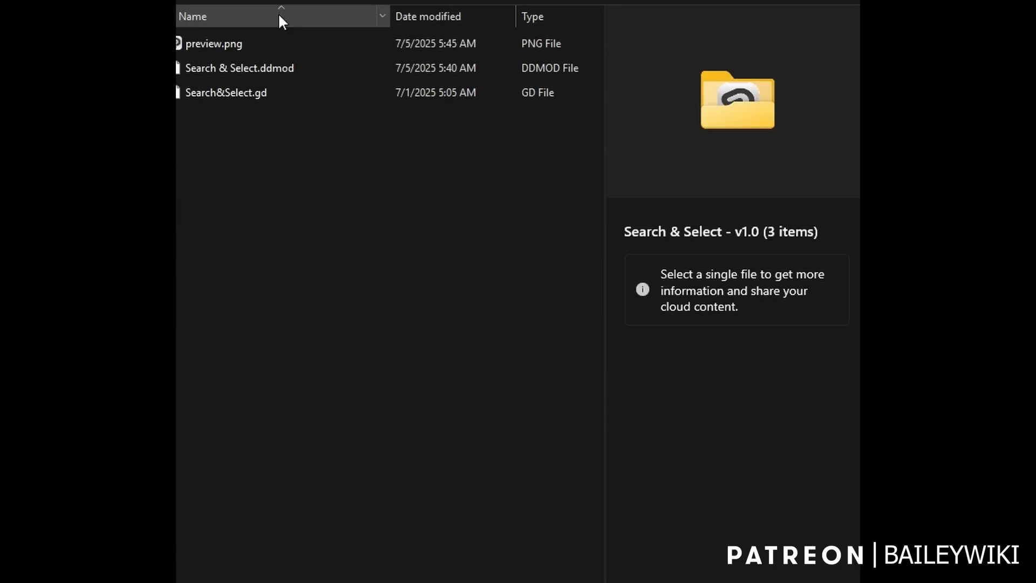
key(alt+Left)
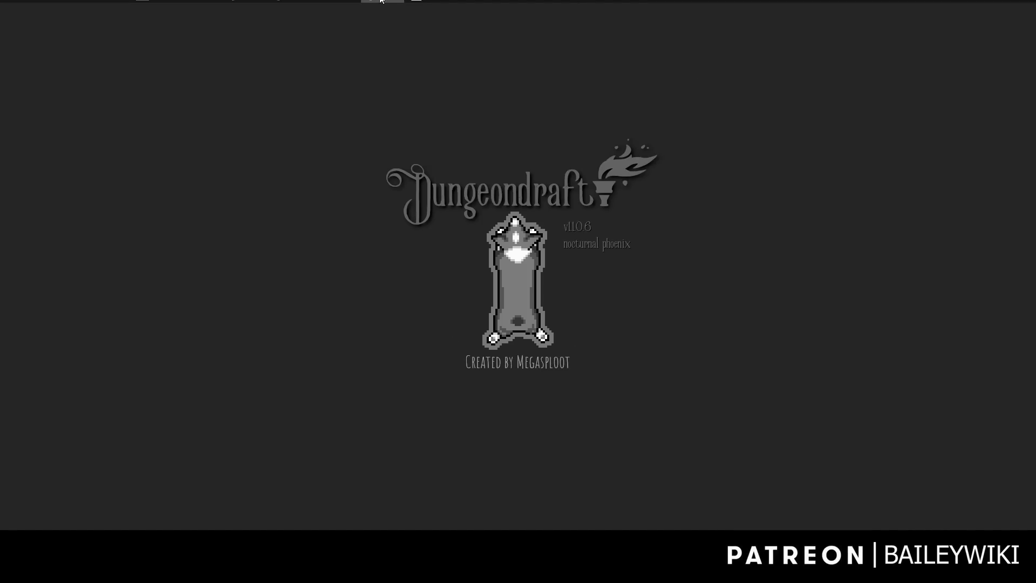
In Dungeondraft, review the installed mods, switch EssentialUtils off and back on, and close the list.
click(381, 1)
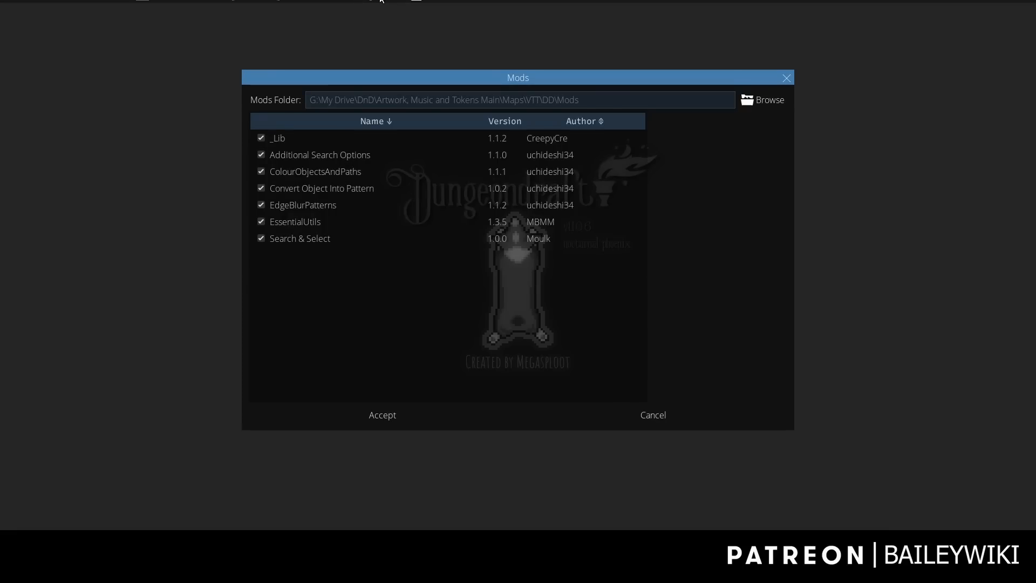
click(262, 221)
click(261, 221)
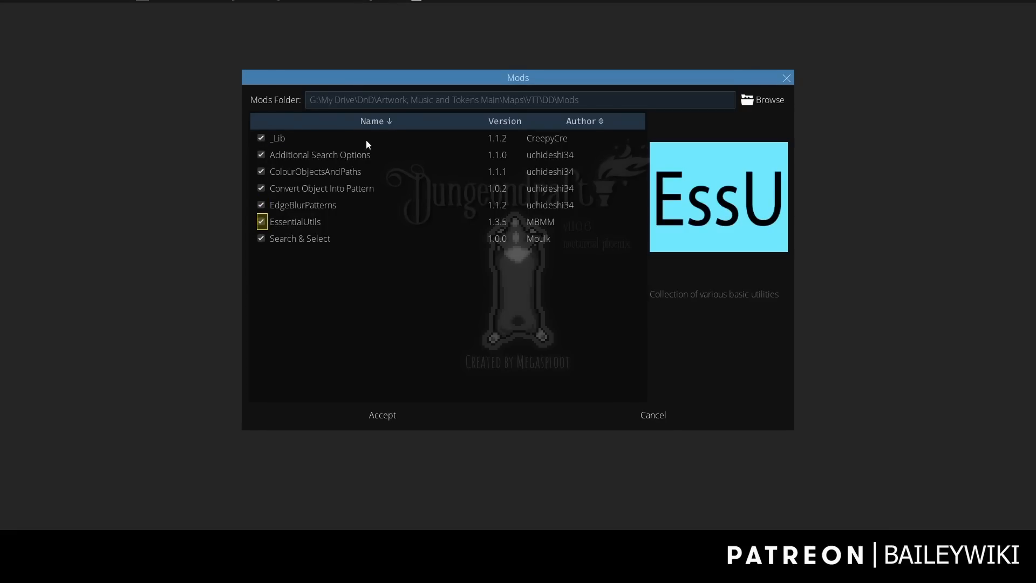
click(394, 48)
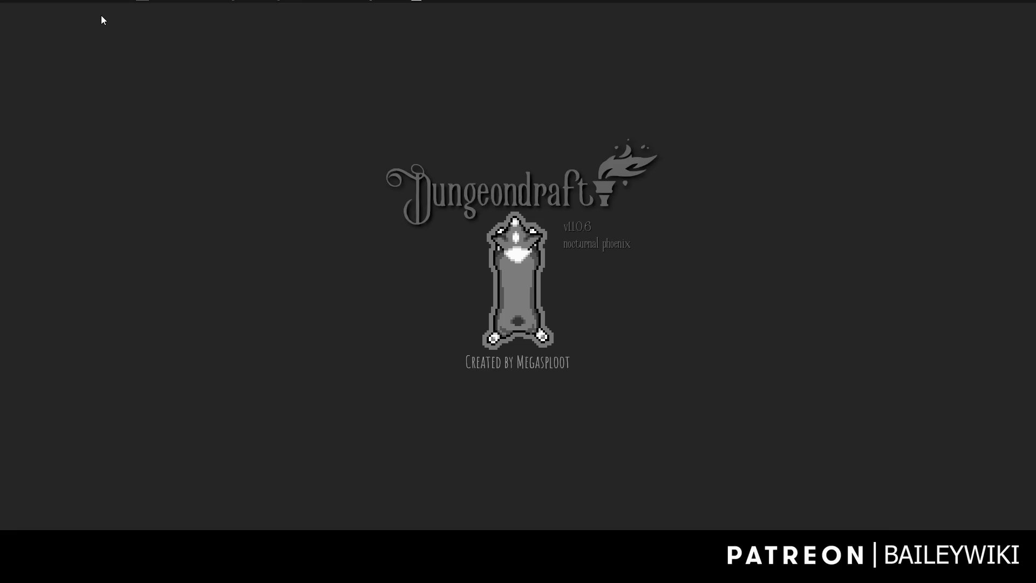
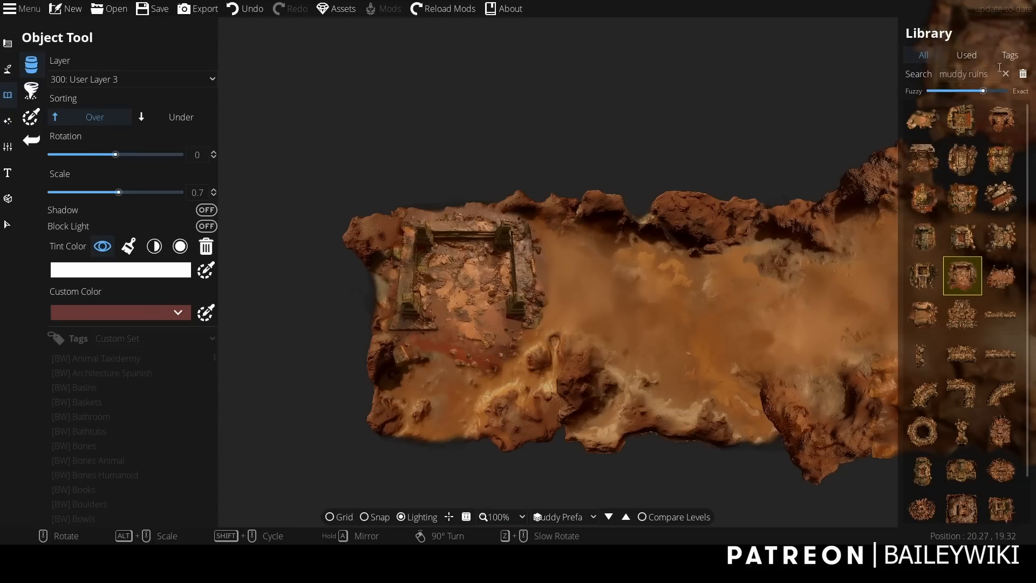
Find Bw Rubble 02 by searching the object library for "rubble", and place it at scale 1.3 over the ruin's upper-left corner.
drag(992, 75, 880, 81)
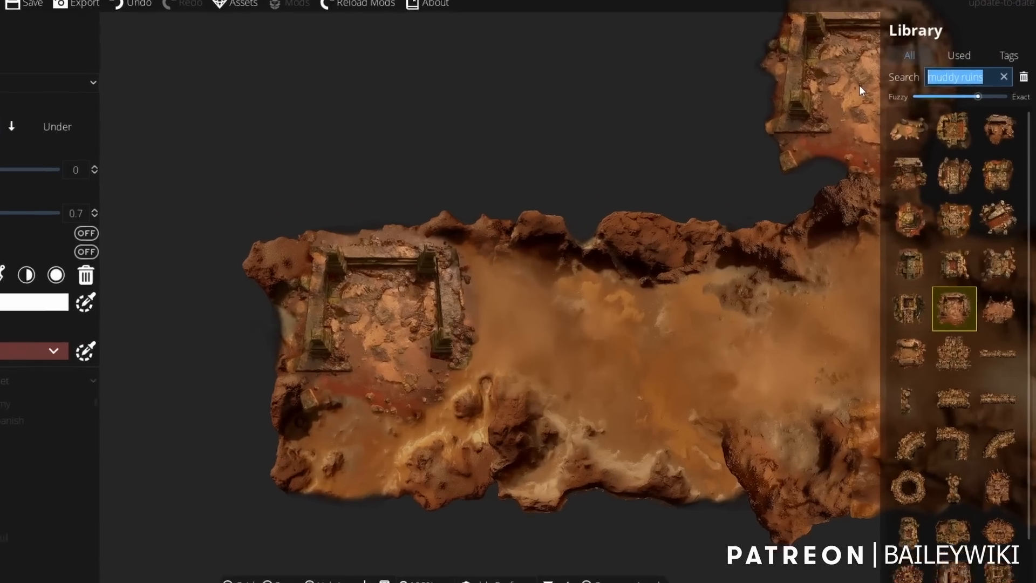
text(rubble)
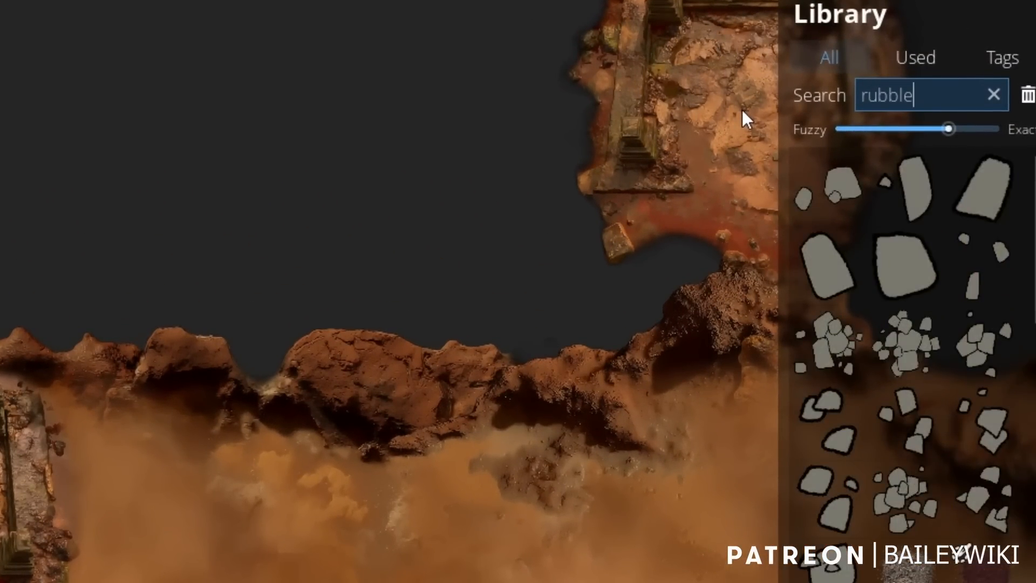
scroll(923, 475, down, 3)
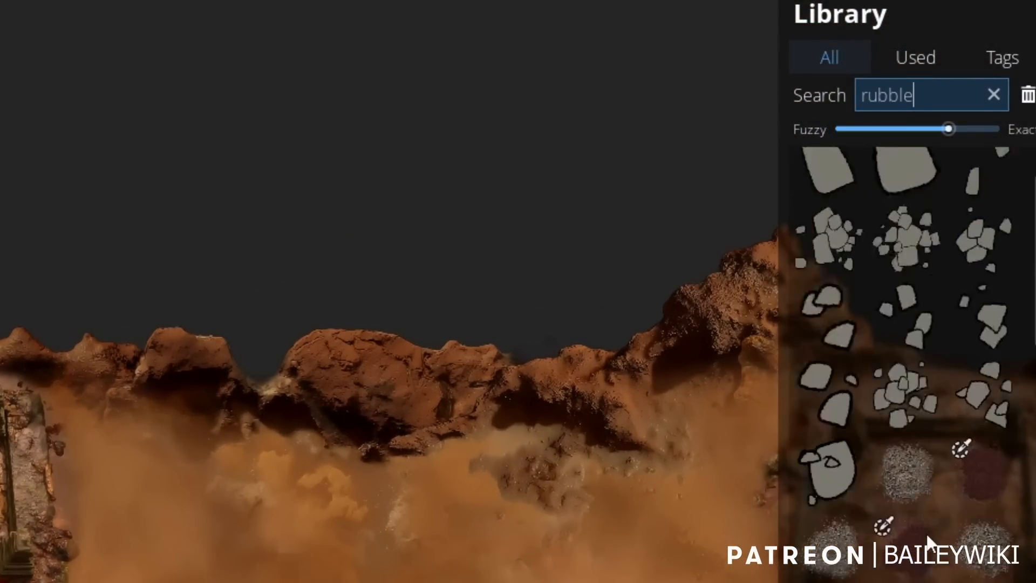
scroll(927, 534, down, 10)
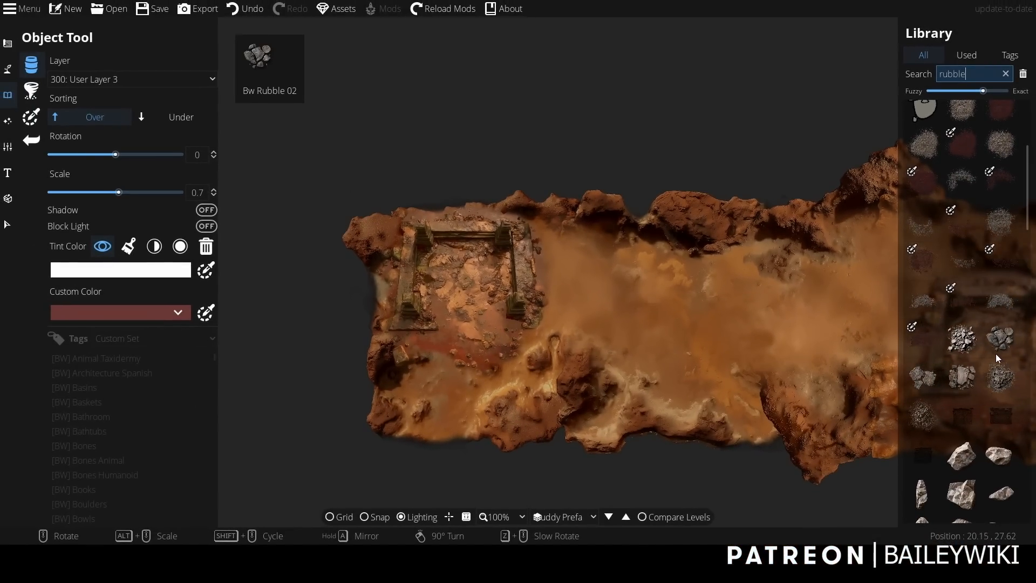
click(1001, 338)
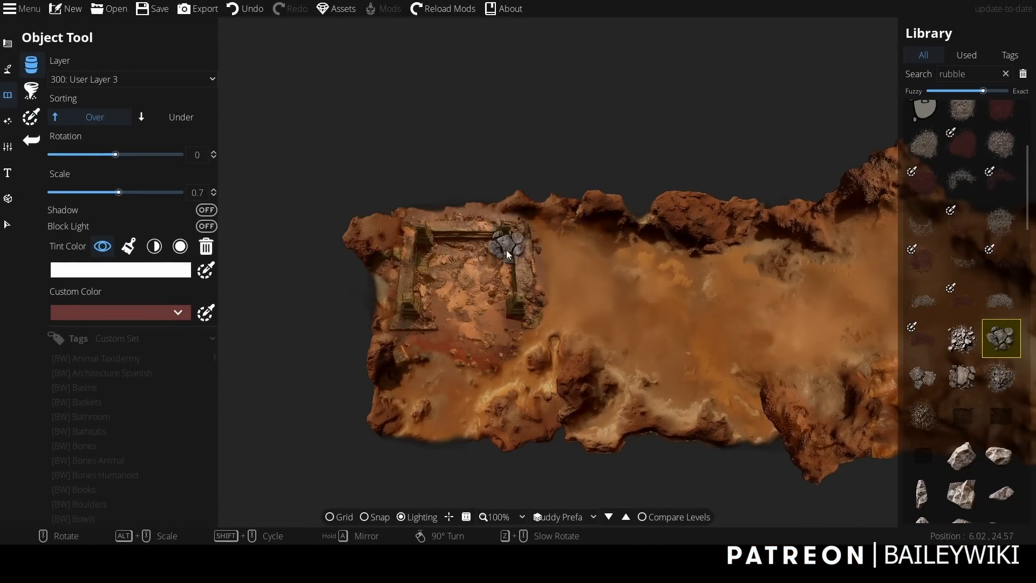
alt+scroll(433, 258, up, 5)
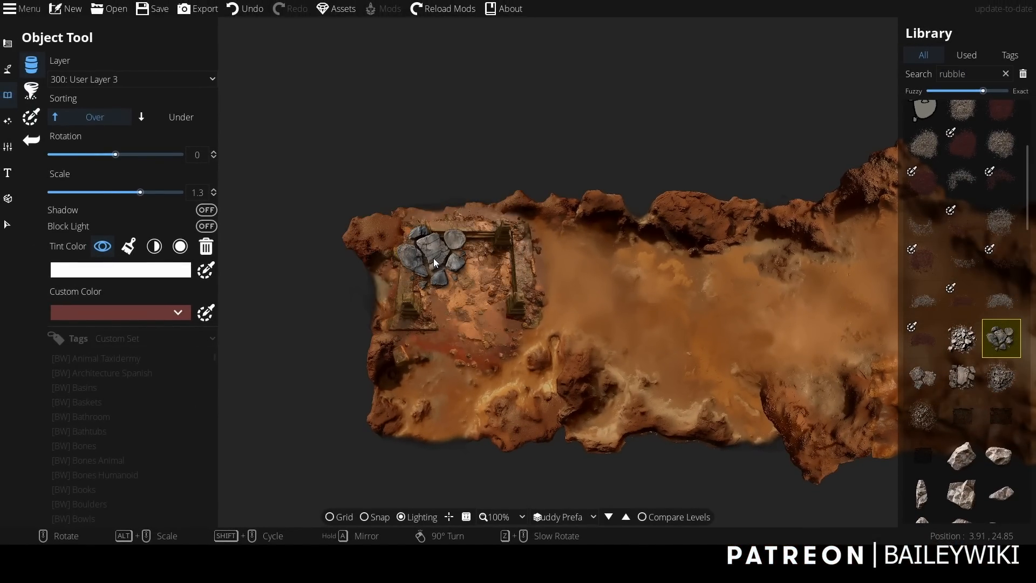
scroll(432, 258, up, 1)
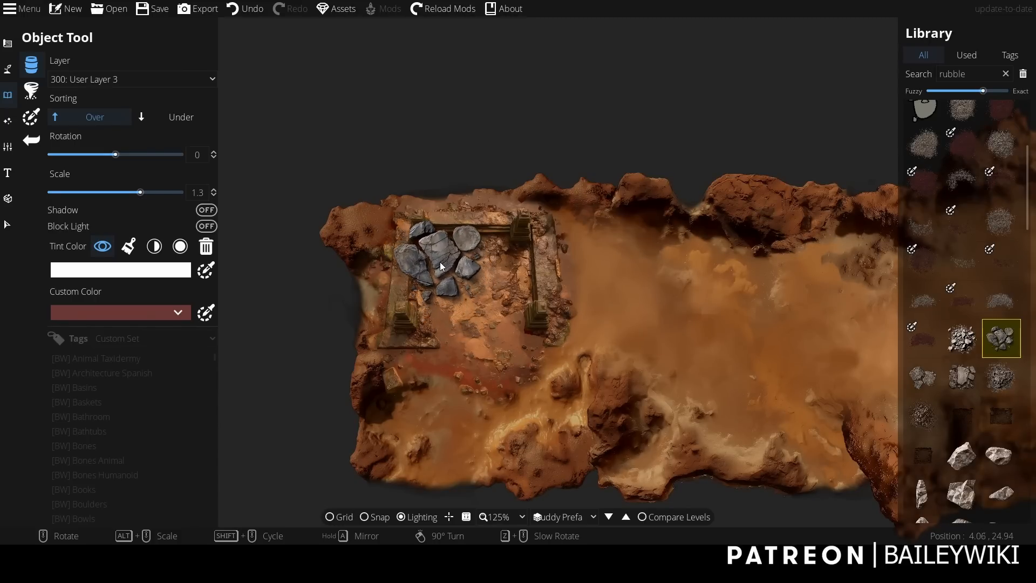
click(439, 254)
Convert the placed rubble object into a pattern with the same texture.
click(7, 224)
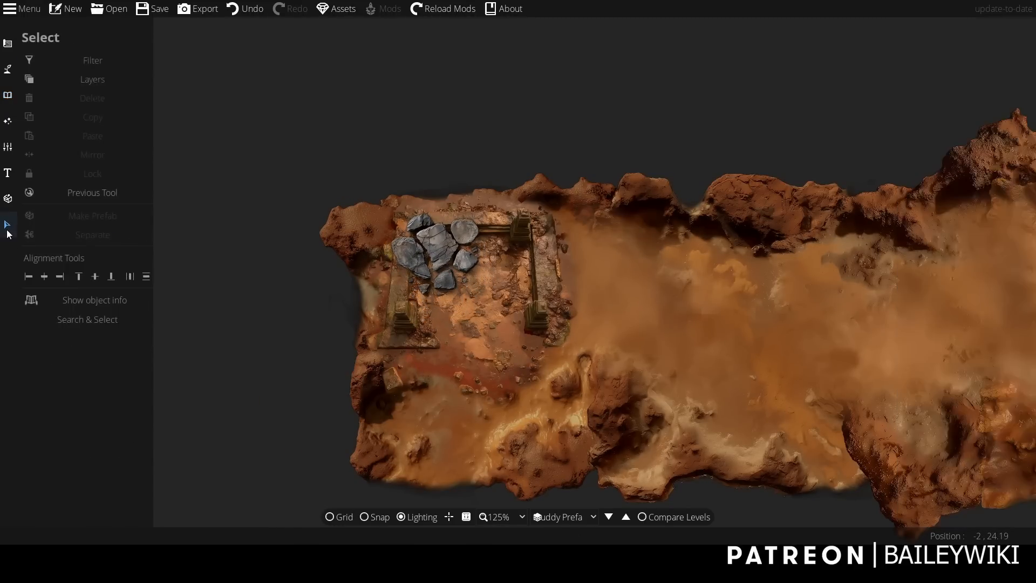
click(443, 257)
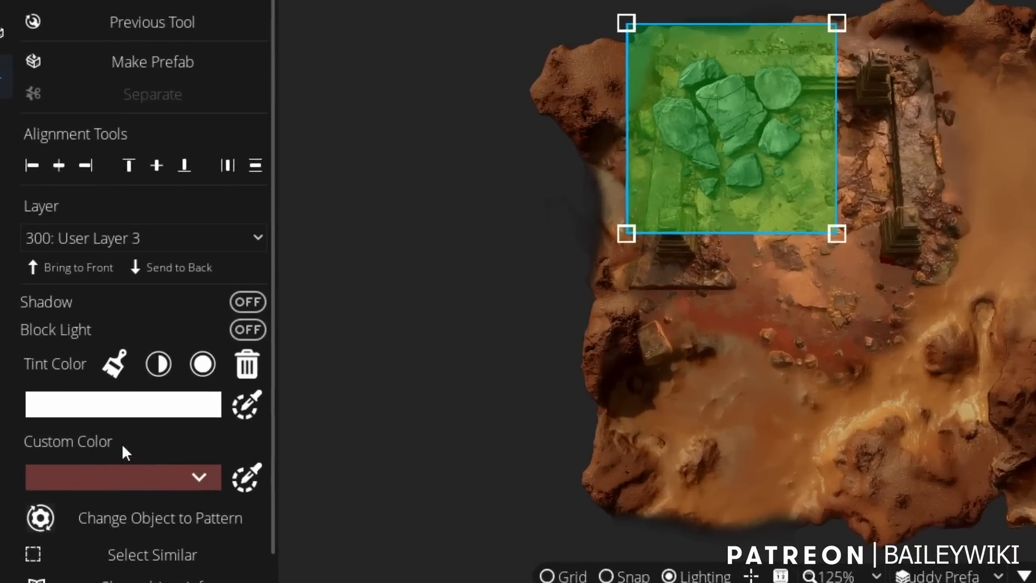
scroll(316, 129, down, 1)
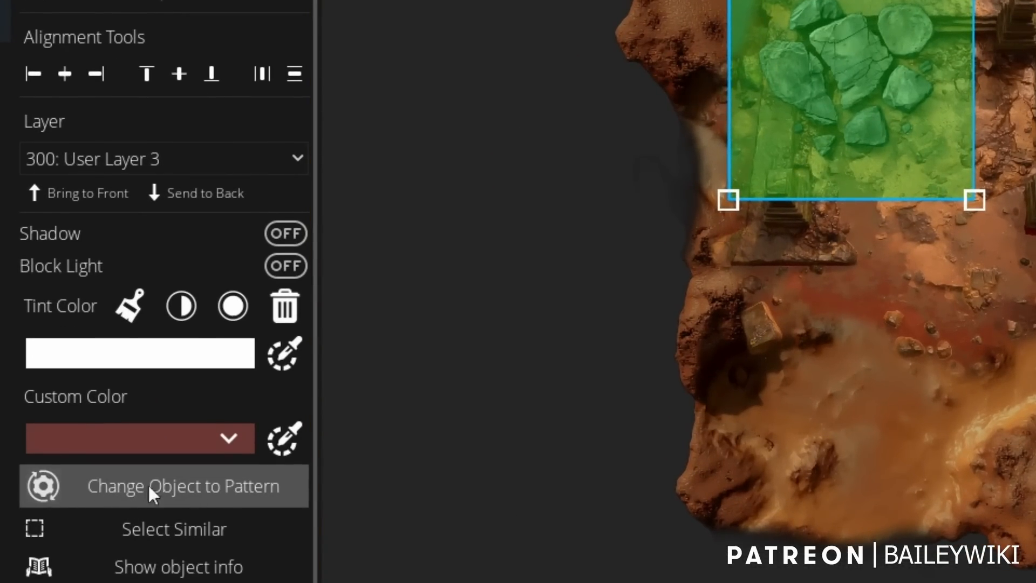
click(208, 487)
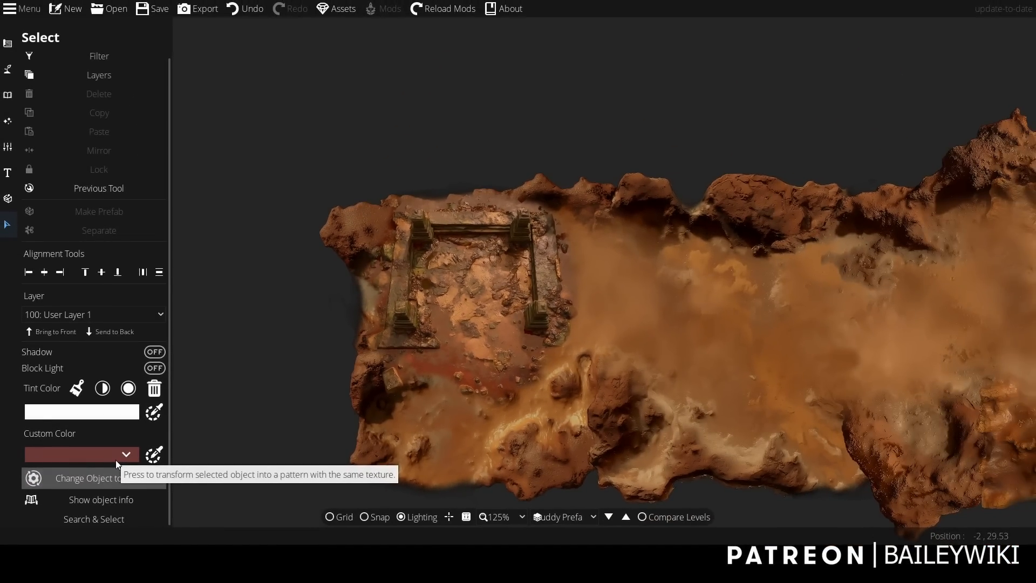
drag(300, 159, 346, 111)
Exclude objects from the selection filter and move the rubble pattern to layer 400: User Layer 4.
click(48, 60)
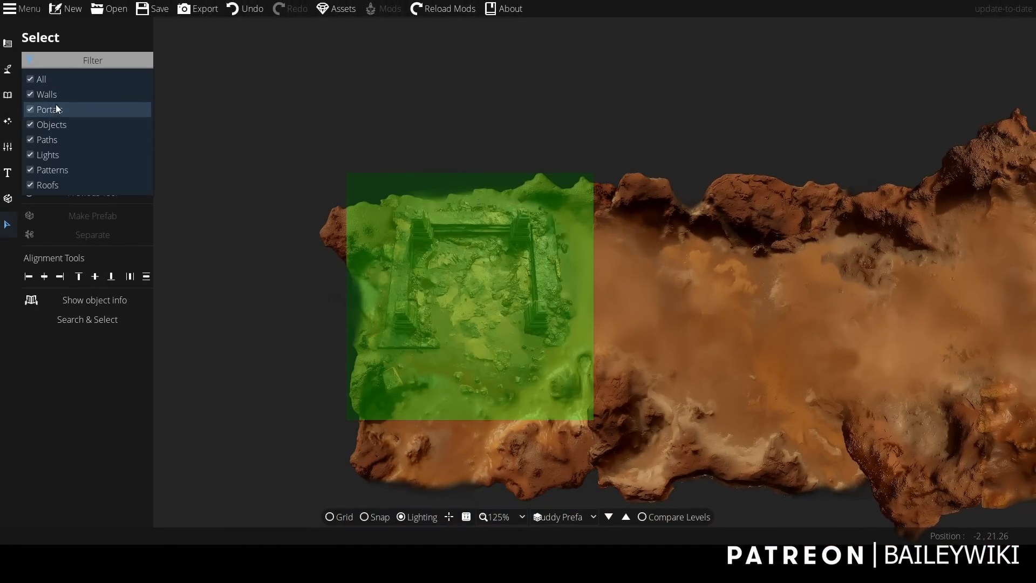
click(75, 127)
click(281, 104)
click(419, 269)
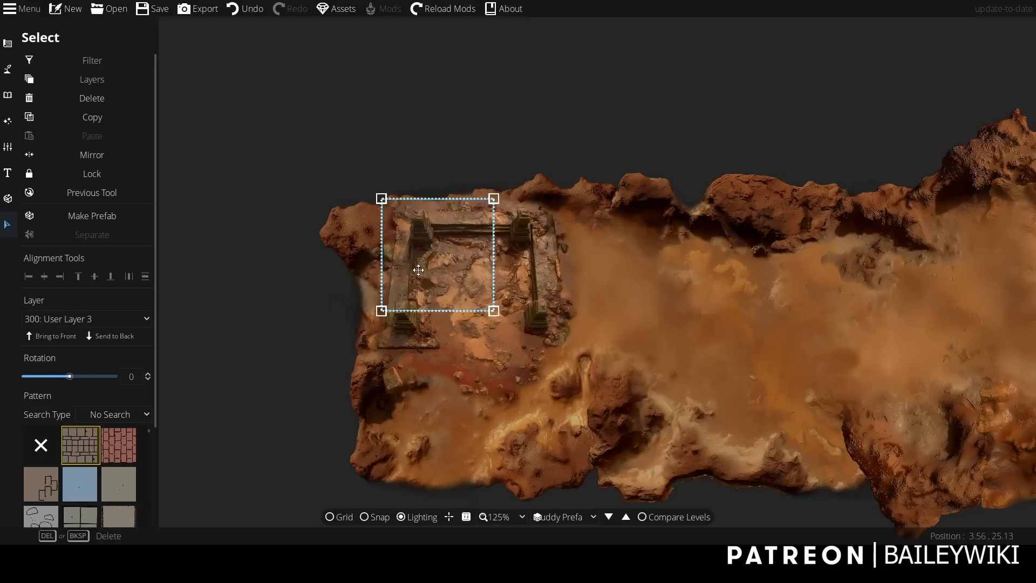
click(72, 318)
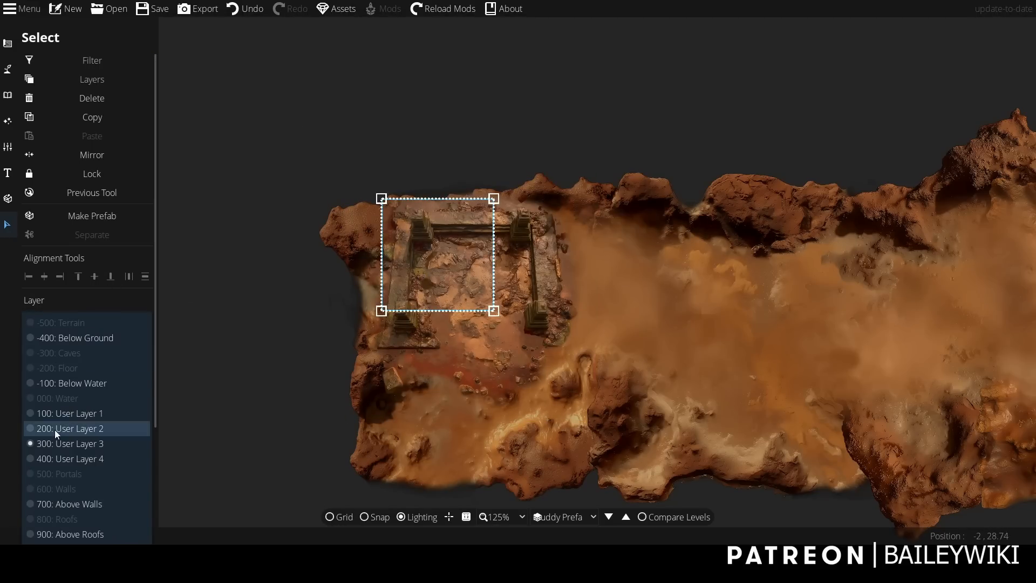
click(60, 458)
click(225, 338)
scroll(378, 315, up, 3)
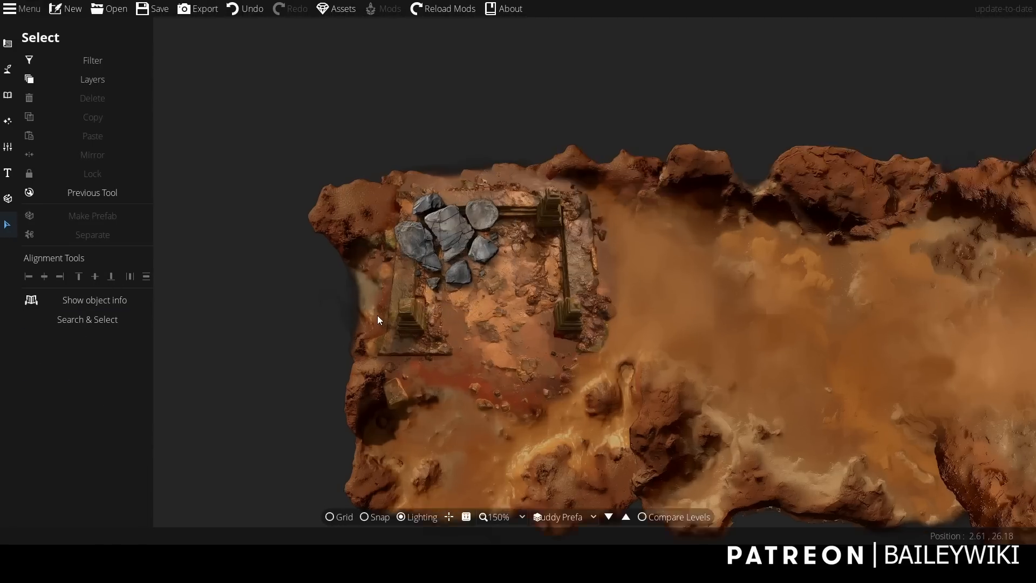
Edit the rubble pattern's points so its left edge runs along the inner face of the ruin's left wall.
mouse_move(477, 215)
mouse_down()
mouse_move(466, 342)
mouse_move(495, 225)
mouse_move(481, 213)
mouse_move(481, 225)
mouse_up()
click(171, 277)
click(508, 188)
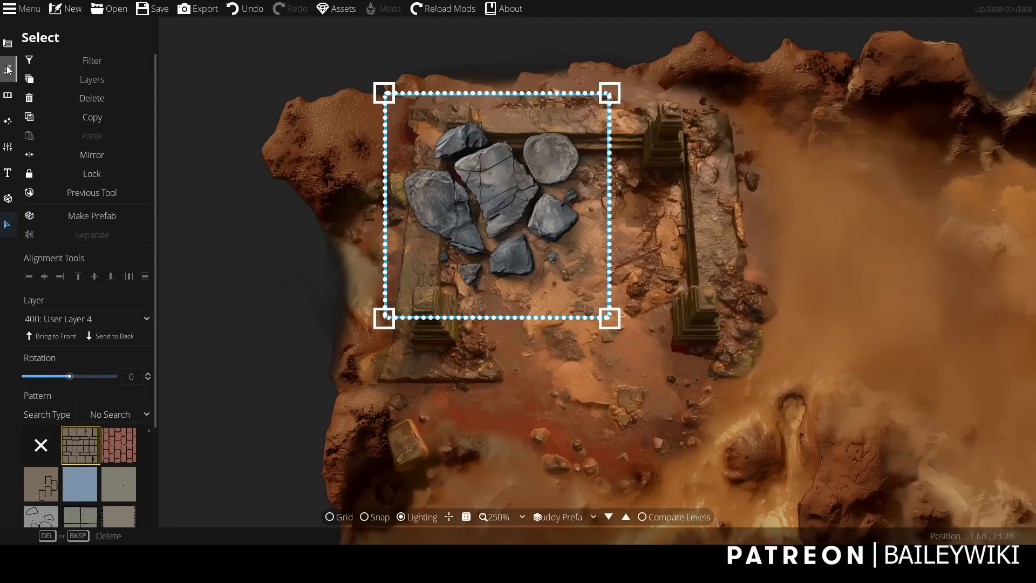
click(7, 48)
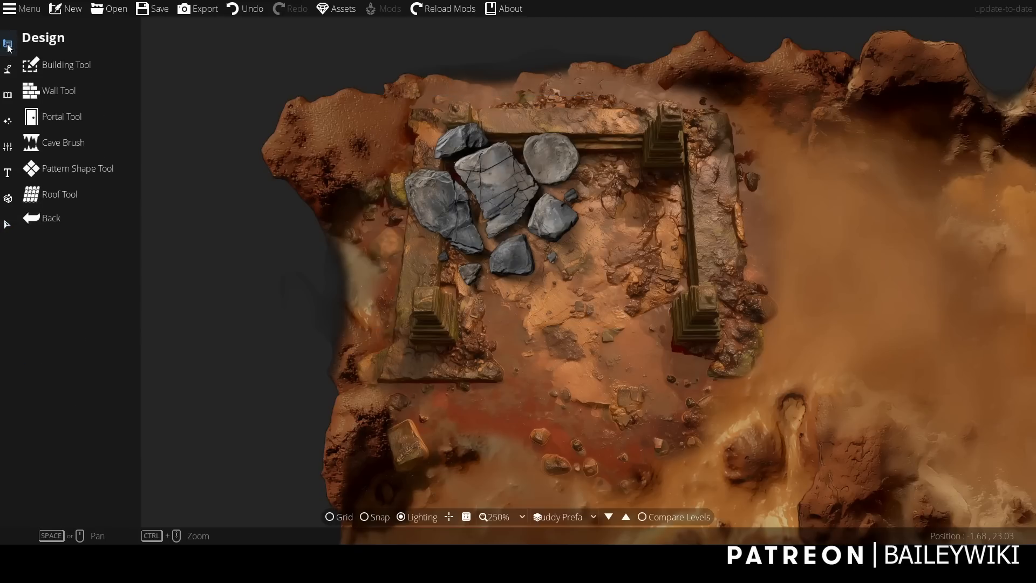
click(48, 166)
click(123, 98)
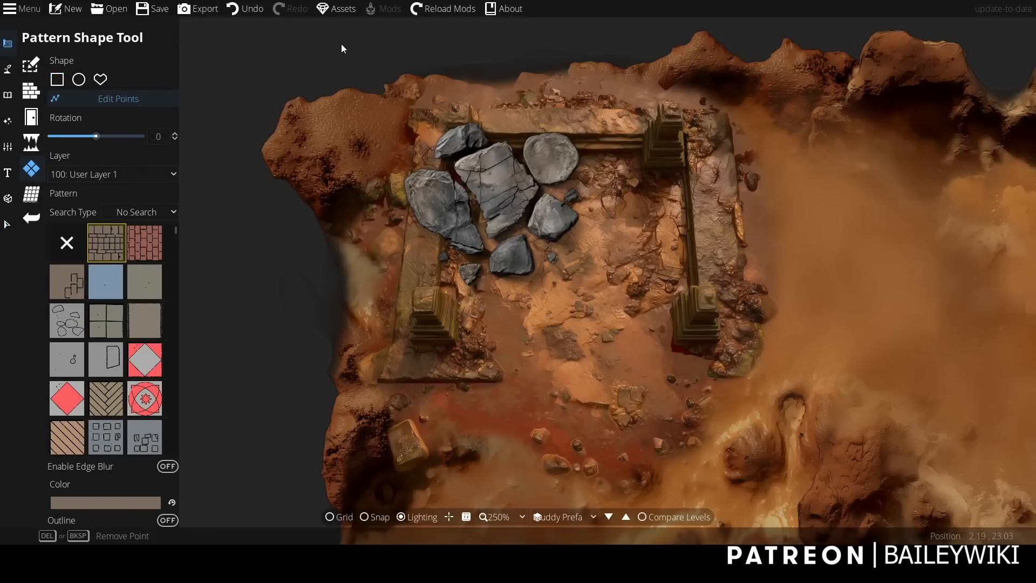
mouse_move(388, 90)
drag(384, 94, 450, 136)
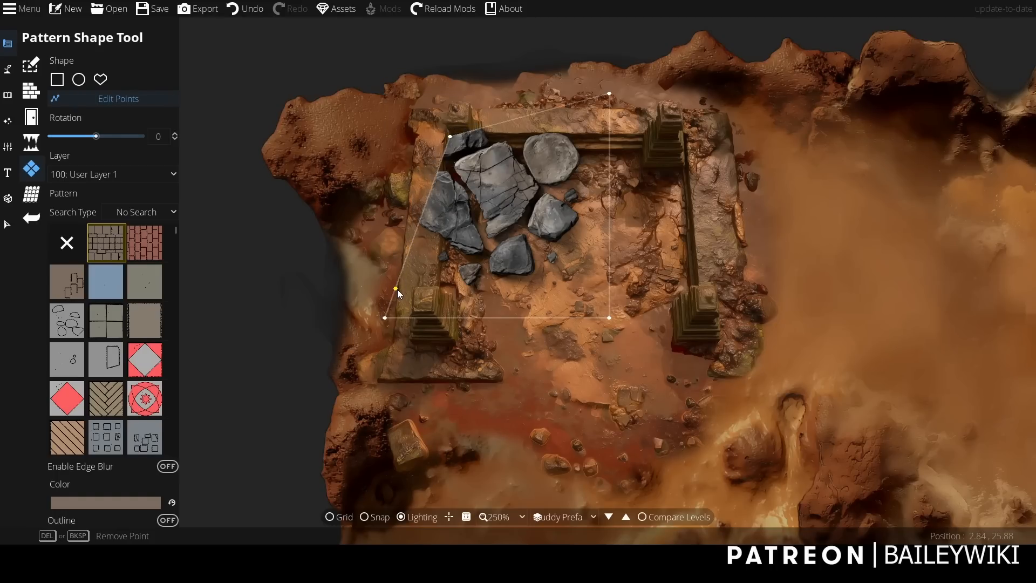
drag(396, 289, 446, 286)
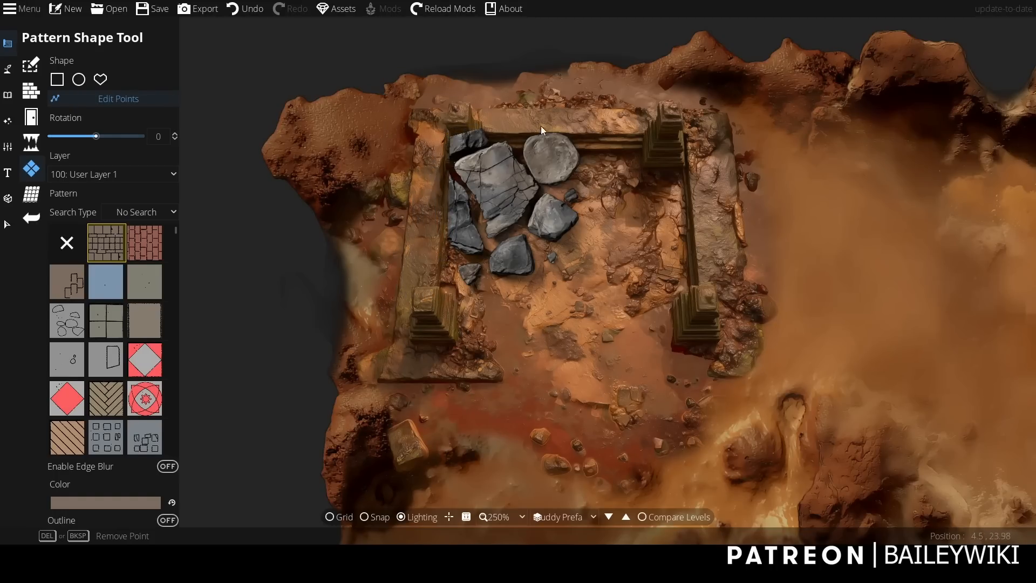
Pull the pattern's top edge below the ruin's upper wall and notch its outline around the upper-left pillar.
drag(549, 109, 565, 155)
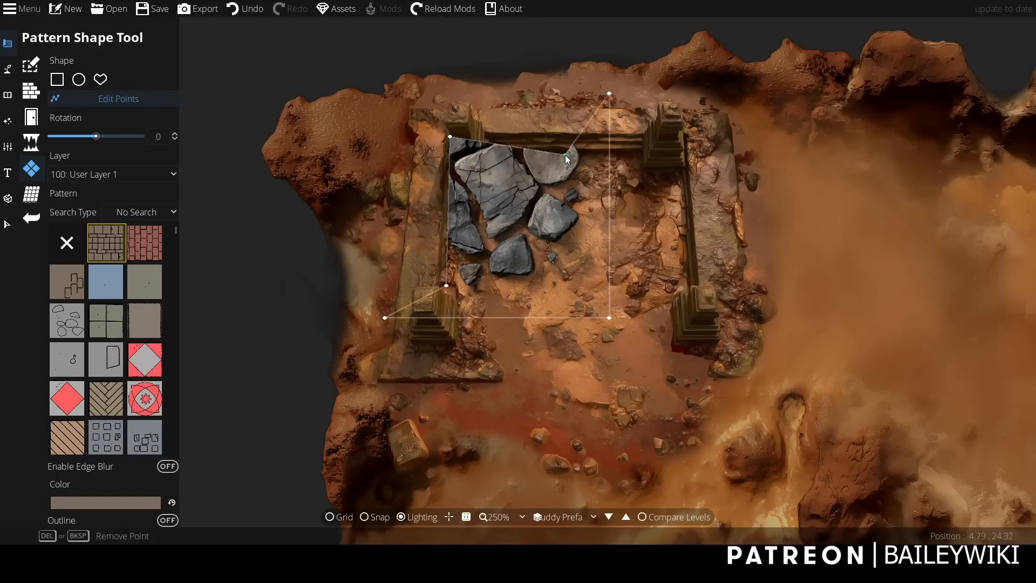
drag(454, 138, 478, 156)
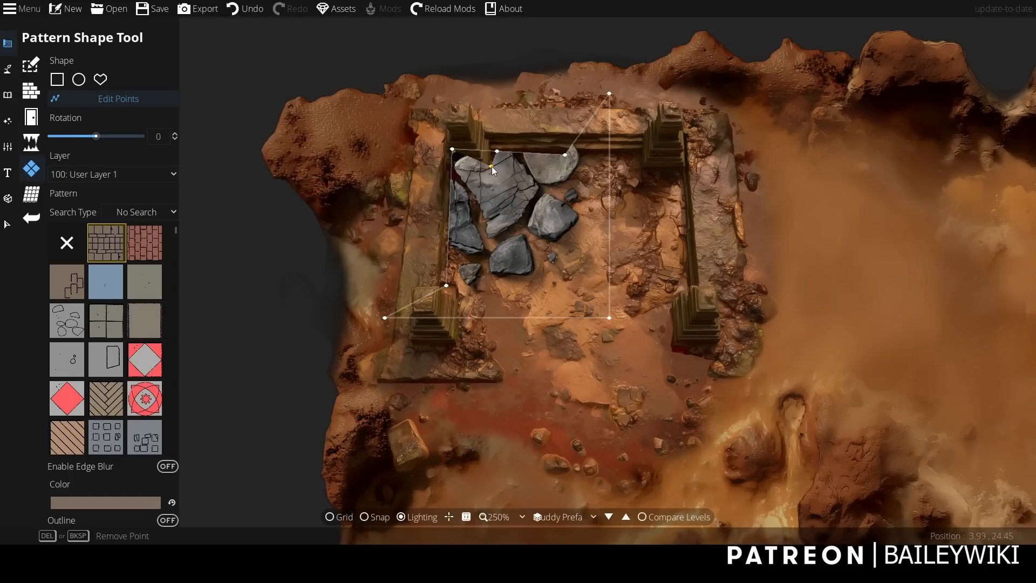
click(492, 150)
click(462, 154)
click(450, 167)
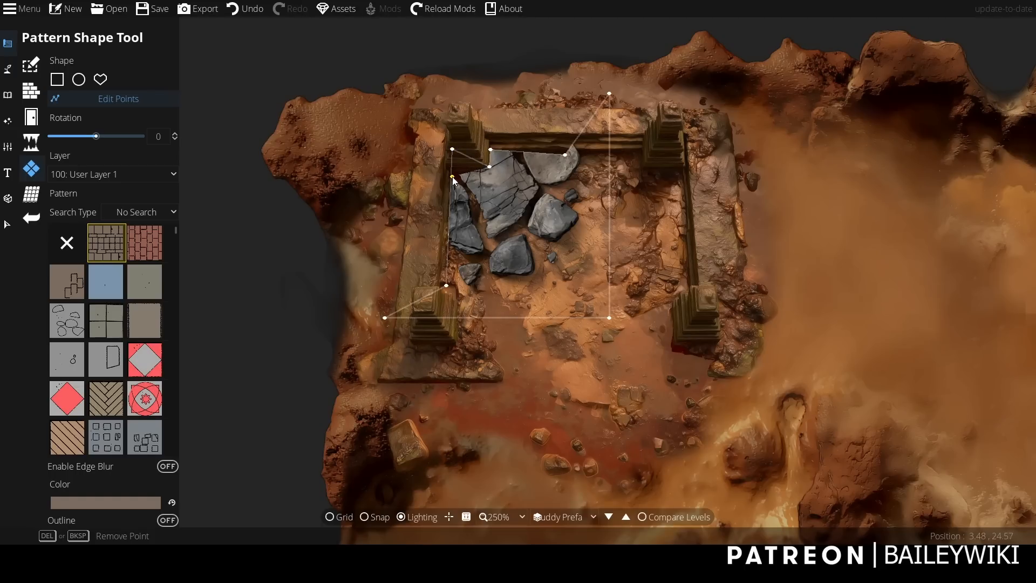
drag(448, 167, 447, 167)
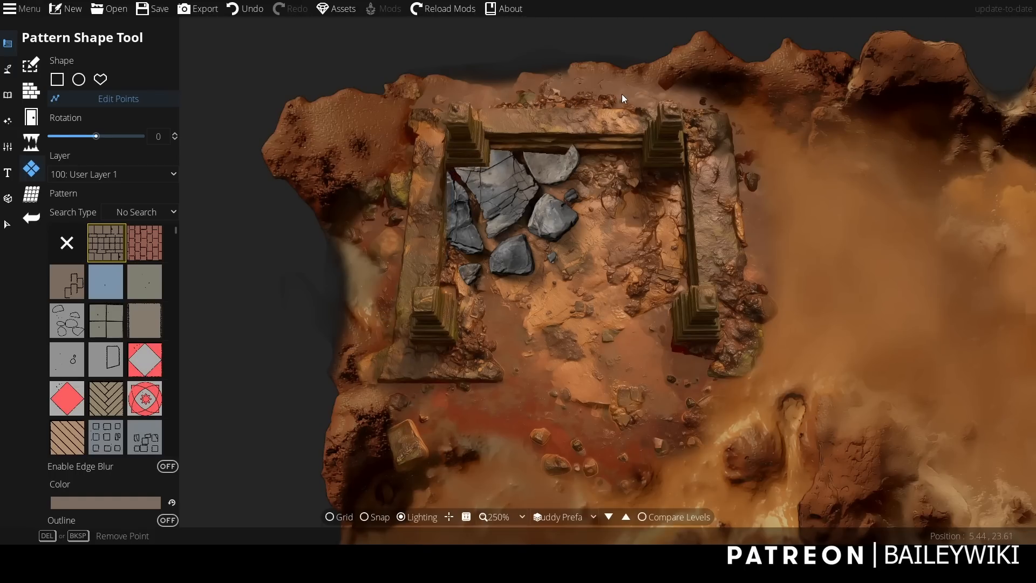
Move the pattern's upper-right corner below the upper wall and its lower-left corner to the inner side of the lower-left pillar.
click(612, 159)
drag(609, 161, 610, 155)
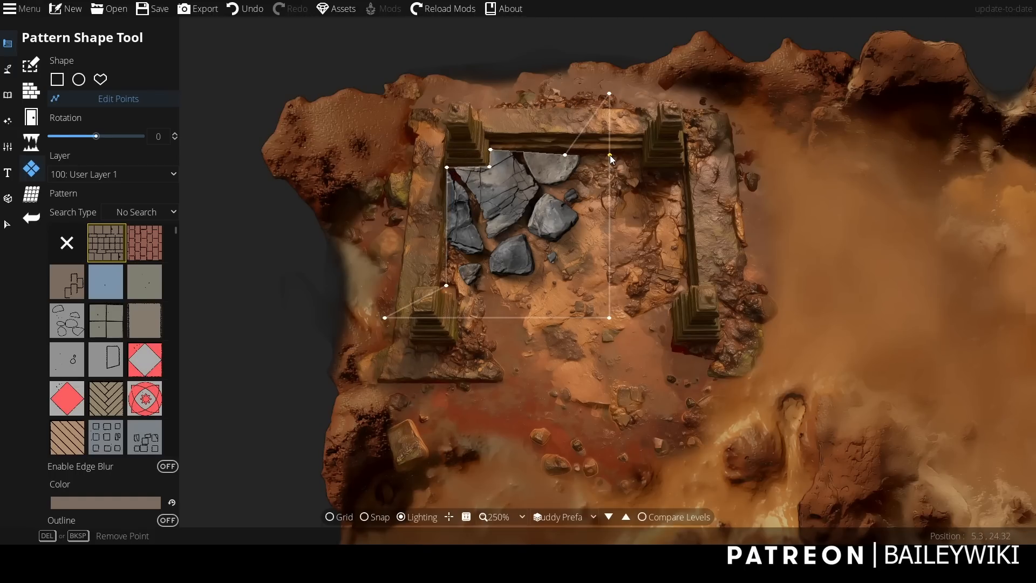
click(433, 293)
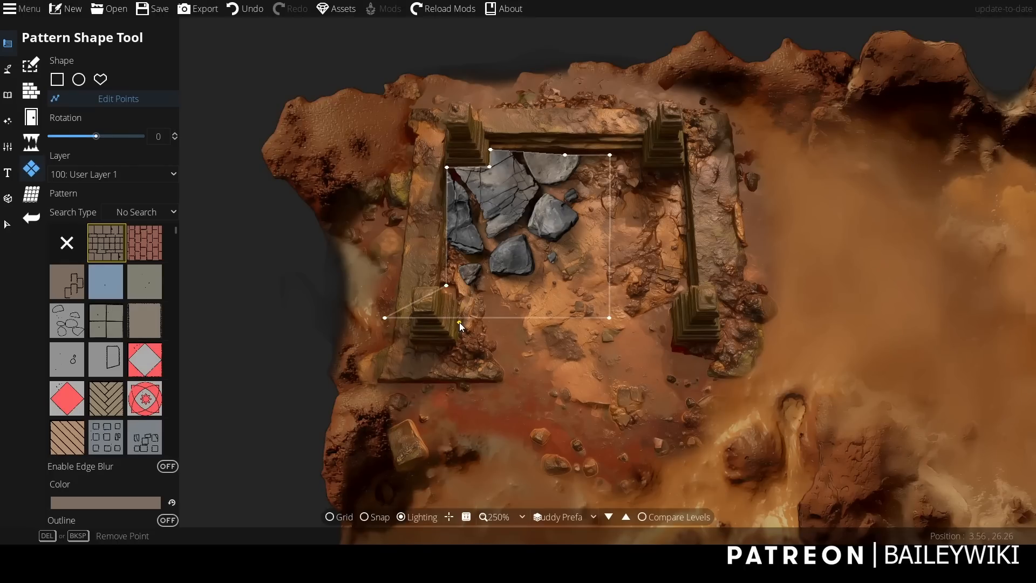
drag(460, 322, 453, 317)
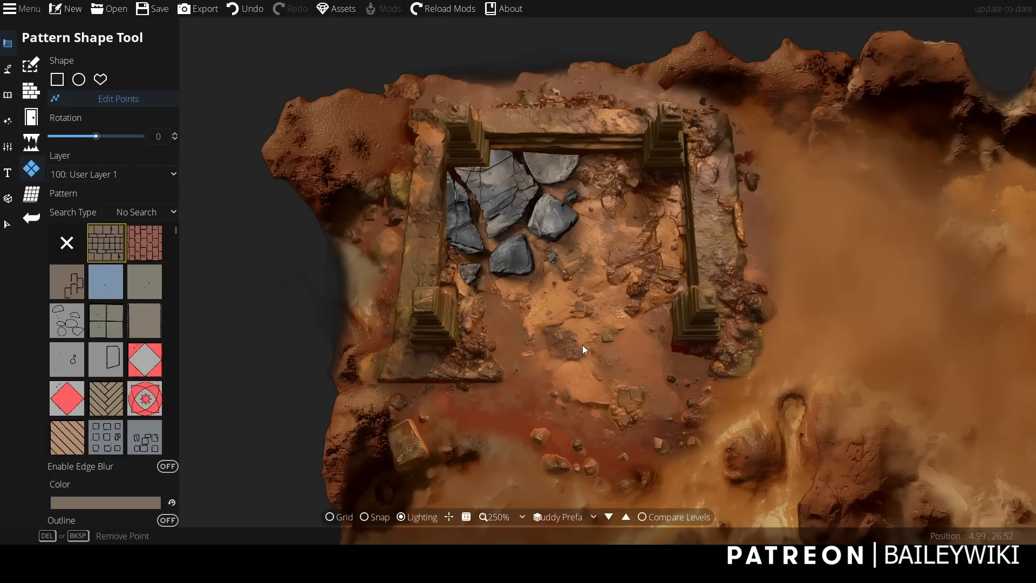
scroll(583, 350, down, 3)
scroll(584, 350, up, 3)
Select the reshaped rubble pattern and enable its edge blur.
click(8, 224)
click(524, 202)
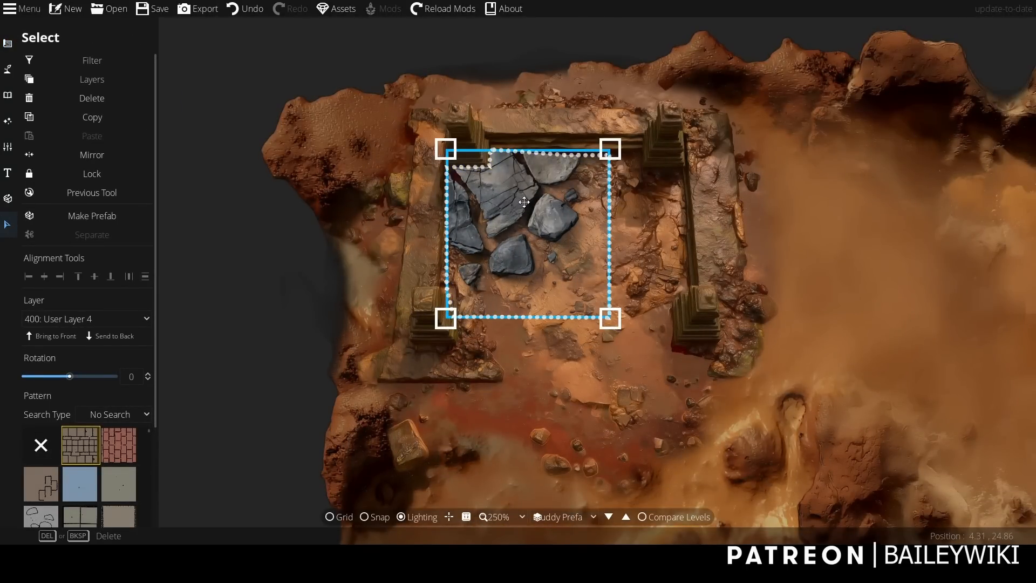
scroll(135, 405, down, 3)
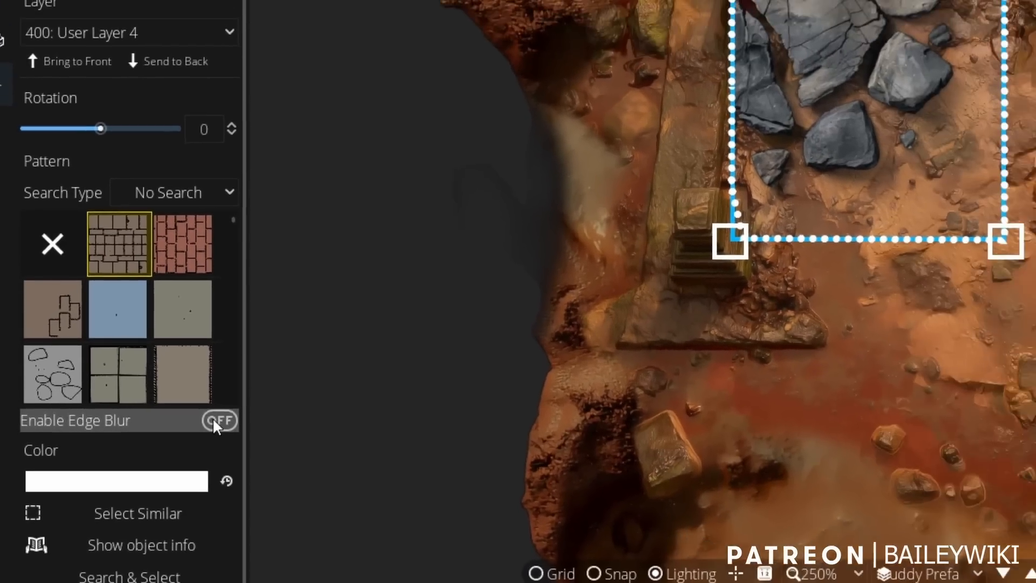
click(219, 420)
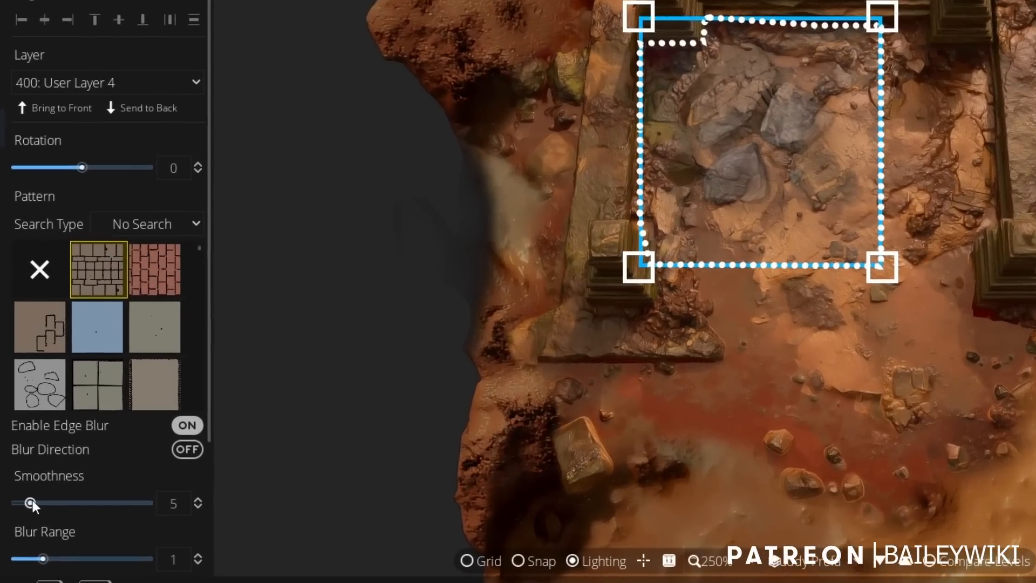
Adjust the rubble pattern's edge blur to smoothness 0.5 and blur range 0.2, and deselect the pattern.
drag(48, 558, 3, 564)
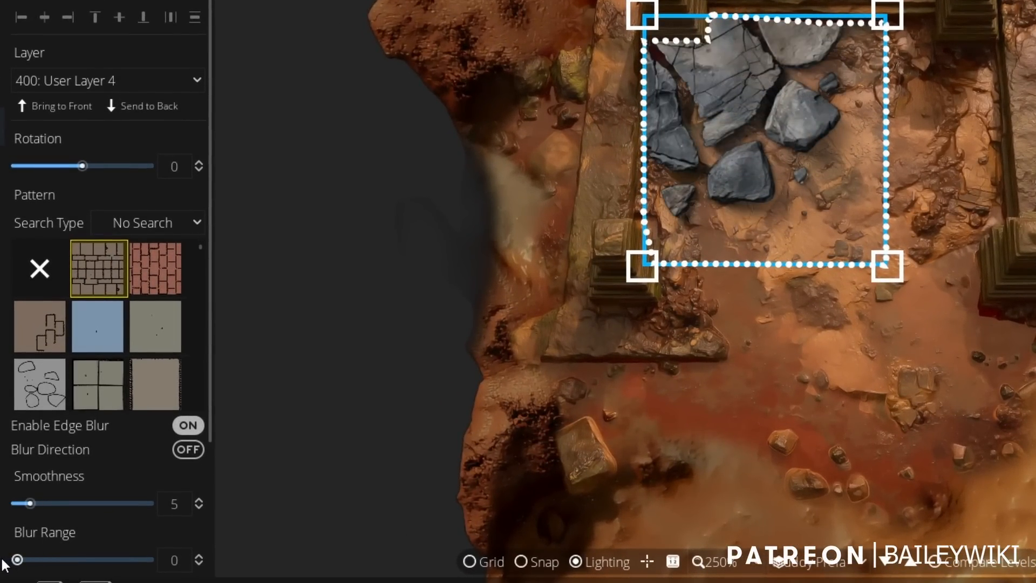
mouse_move(28, 503)
mouse_down()
mouse_move(93, 501)
mouse_move(48, 505)
mouse_up()
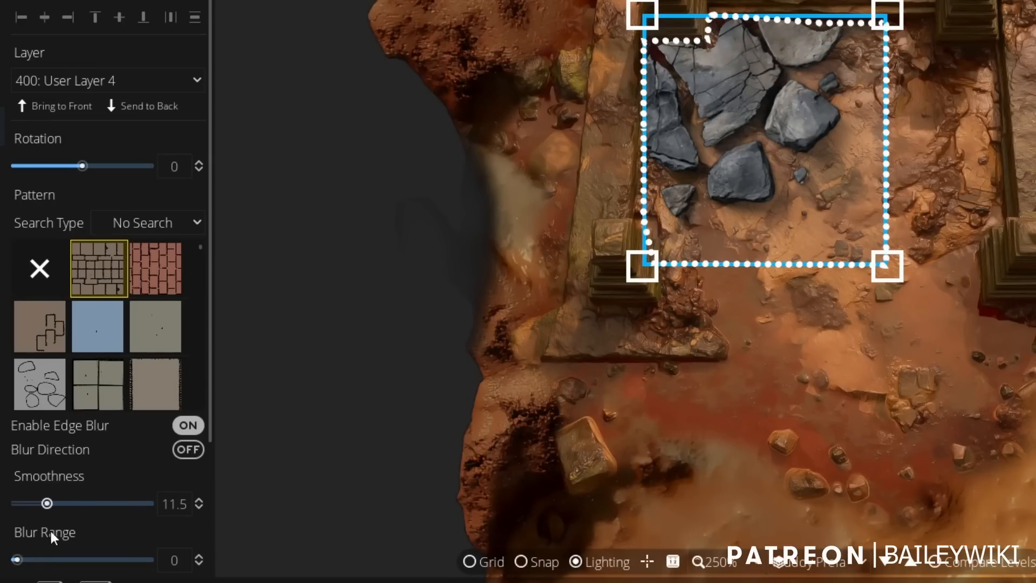
drag(22, 561, 20, 560)
click(198, 558)
drag(48, 502, 20, 499)
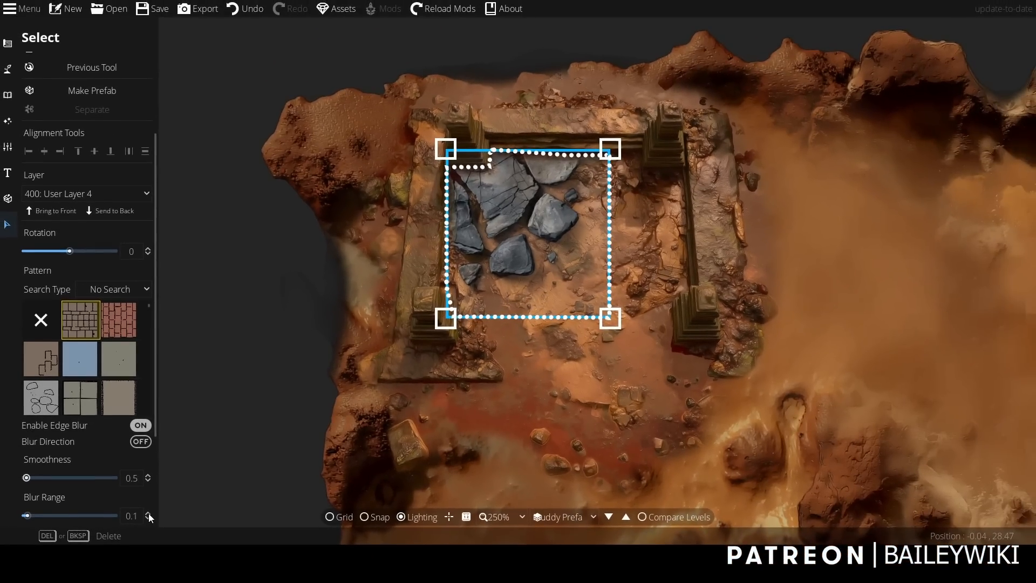
click(148, 513)
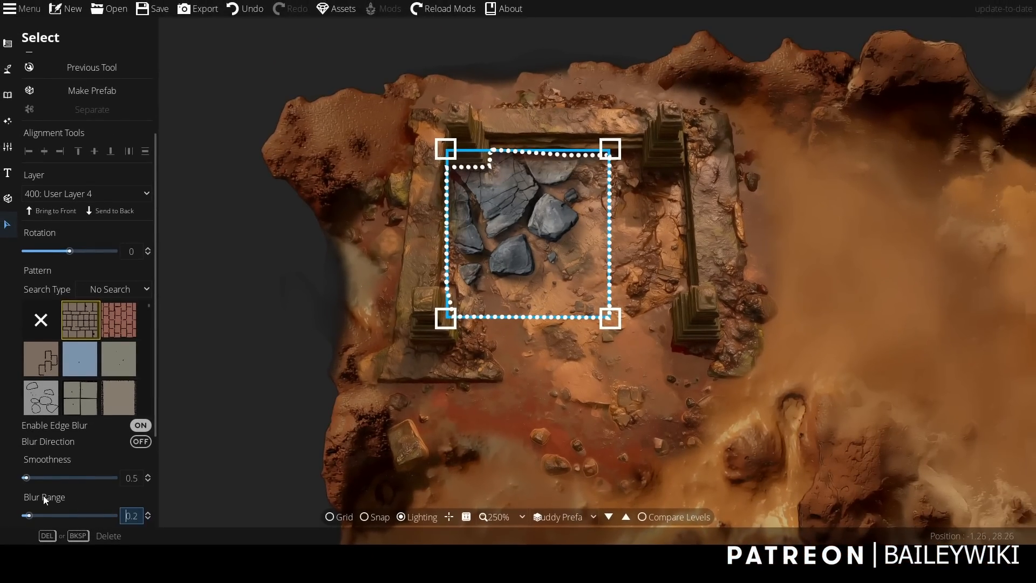
click(147, 481)
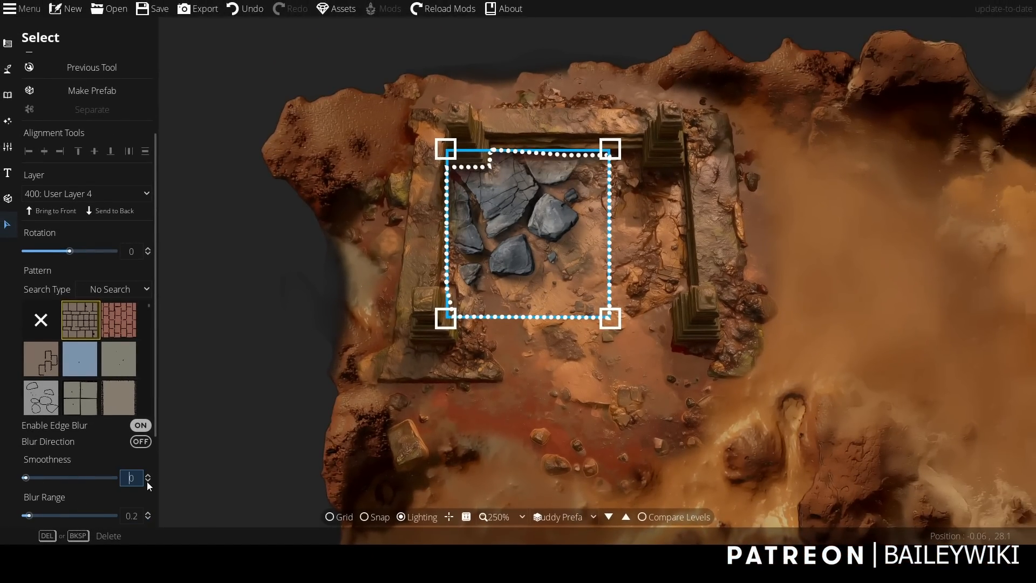
click(147, 475)
click(231, 341)
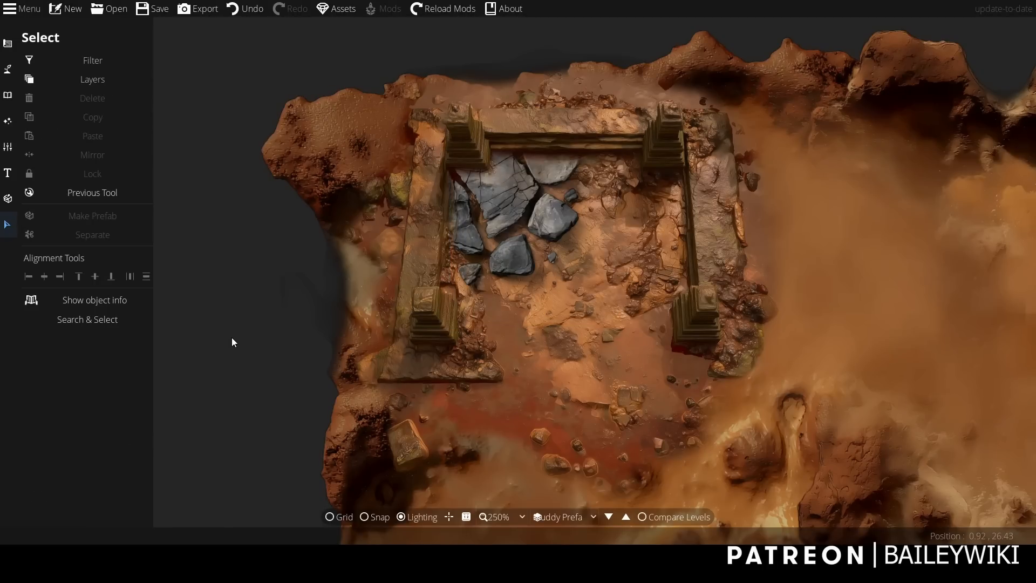
Select the rubble pattern and sample a brown from the ground just below the stones as its override color.
scroll(480, 296, up, 2)
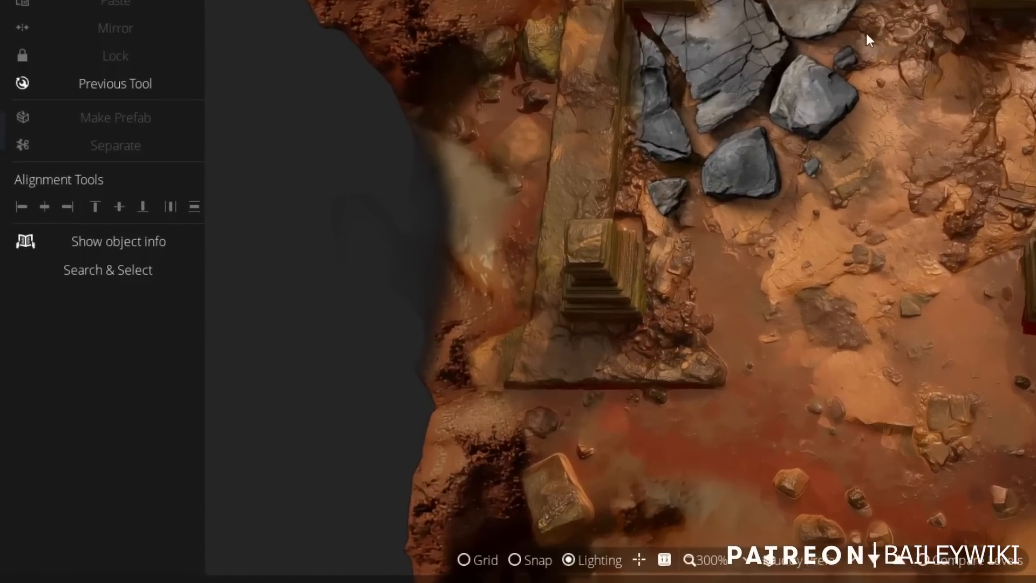
click(745, 111)
scroll(746, 108, down, 1)
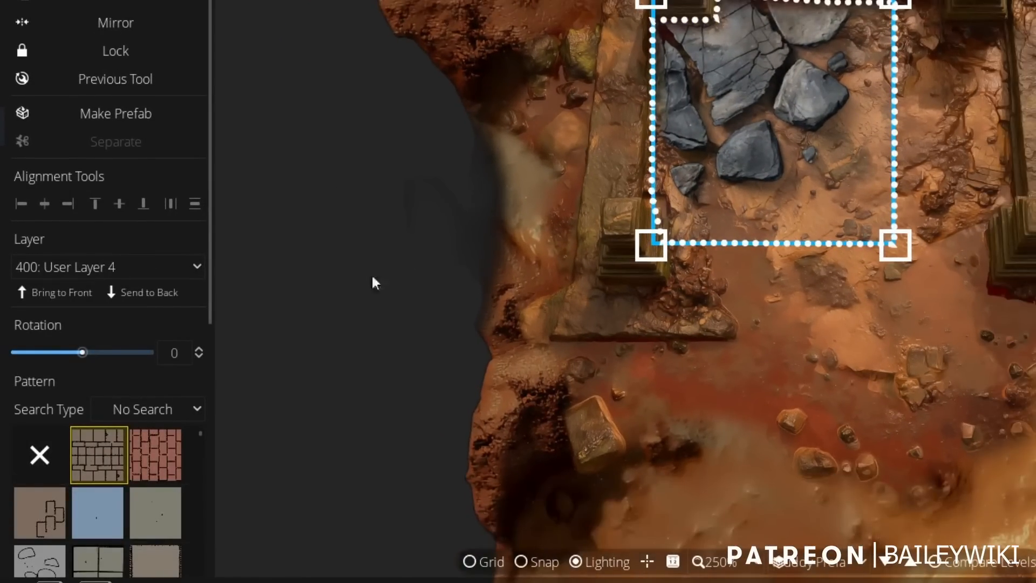
drag(211, 245, 227, 499)
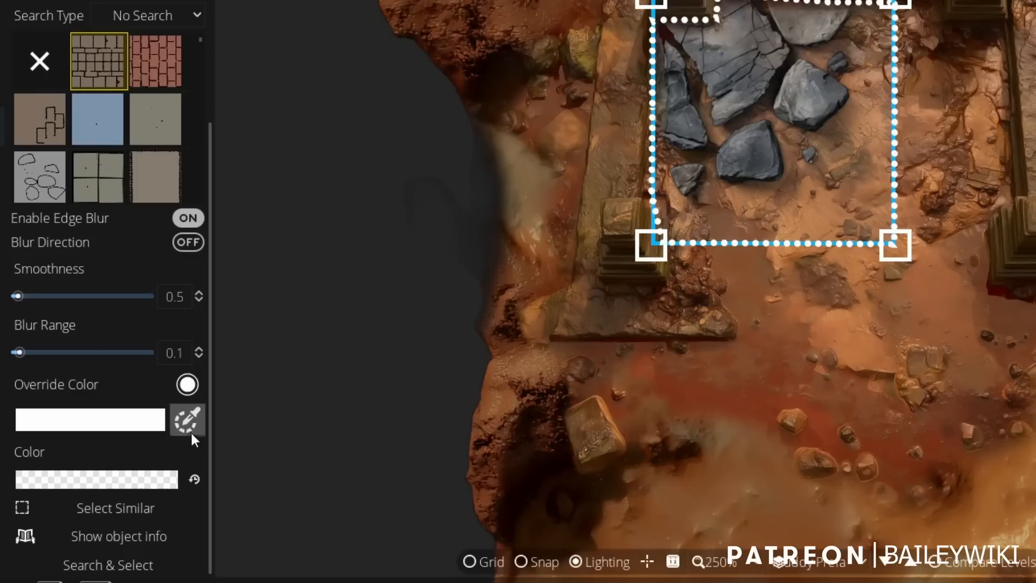
click(155, 423)
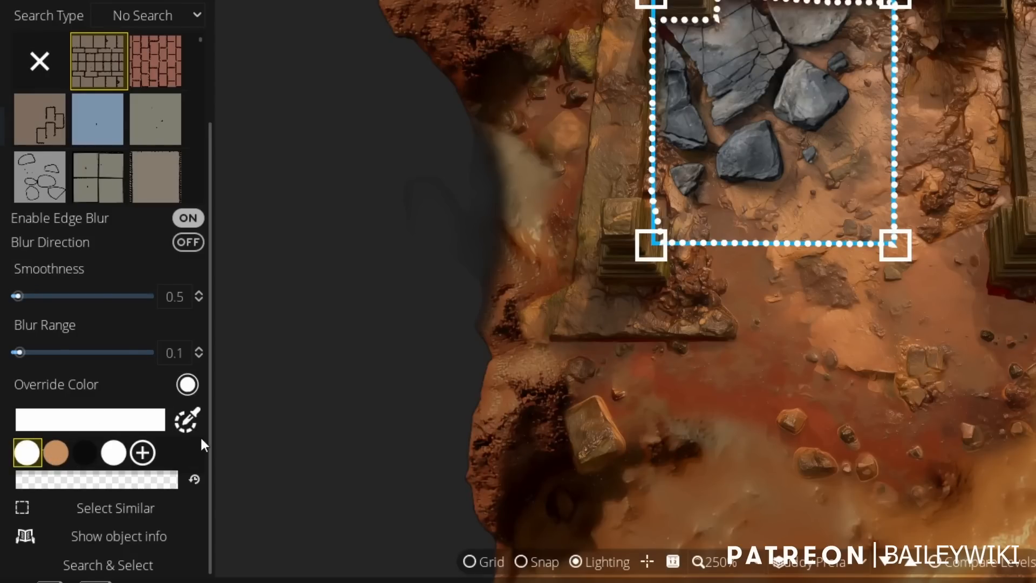
click(150, 456)
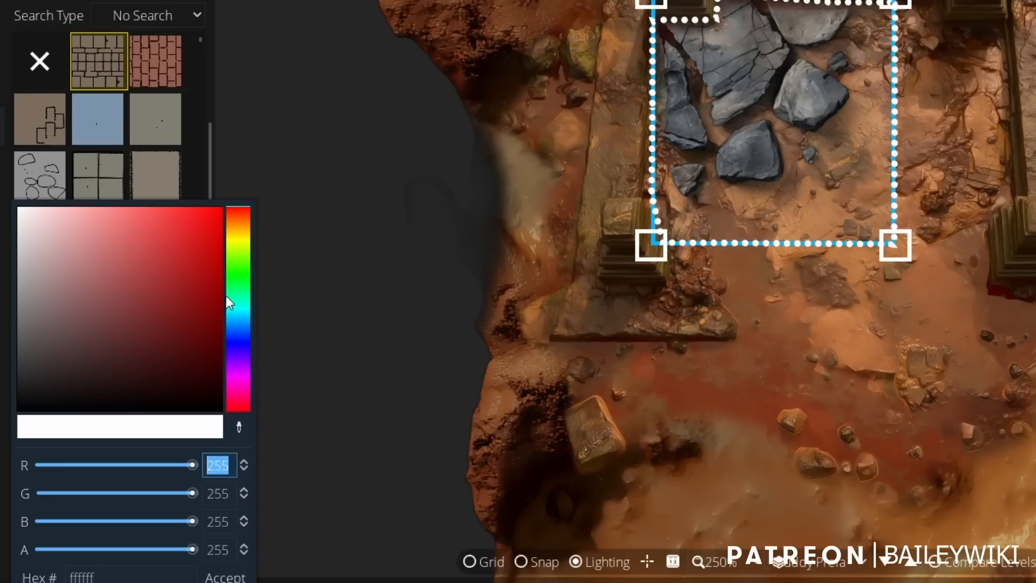
click(239, 427)
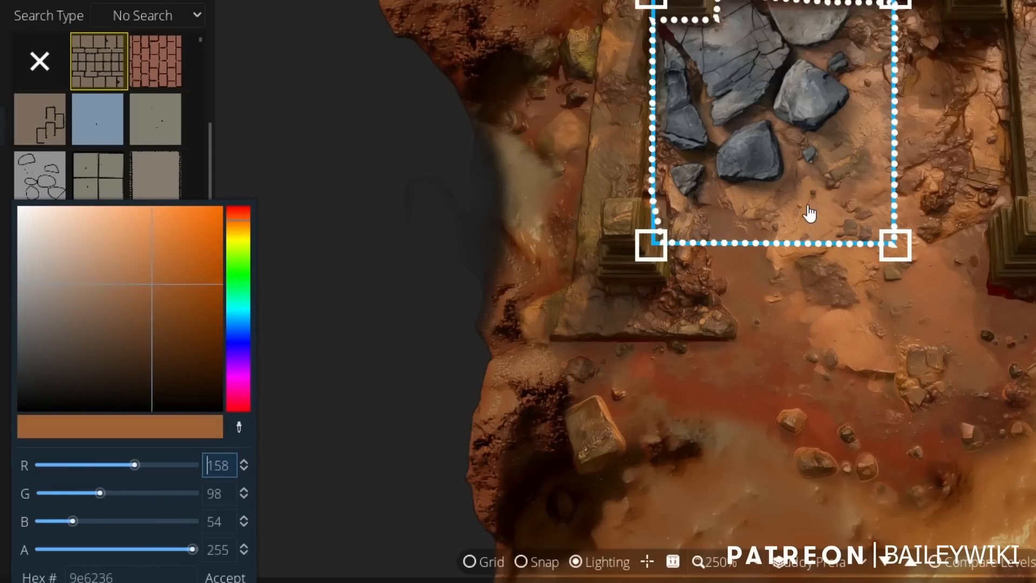
click(742, 262)
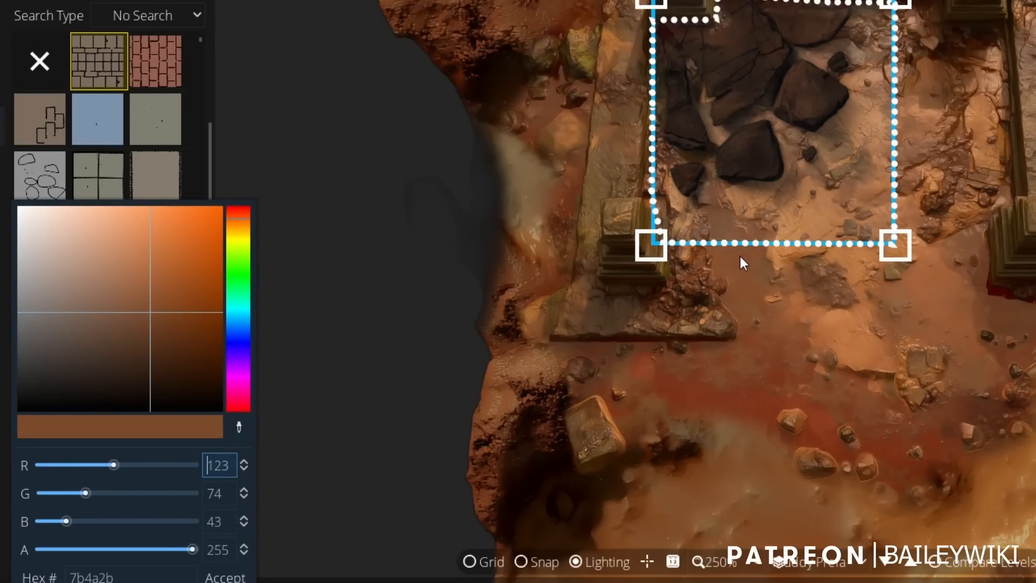
Lighten the rubble pattern's override color to the orange de9363 and accept it.
click(149, 243)
click(149, 231)
click(131, 233)
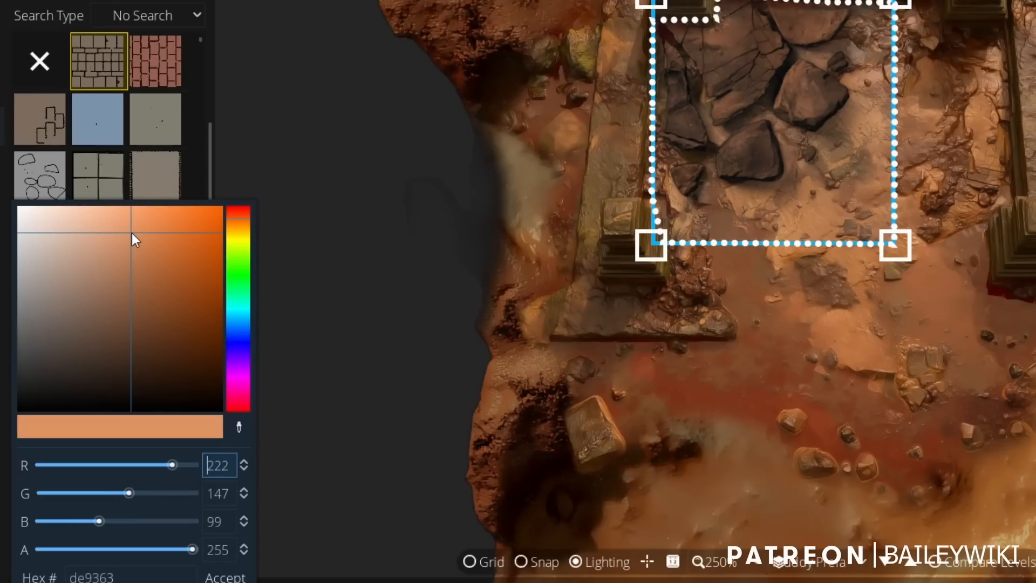
click(234, 577)
scroll(539, 302, down, 3)
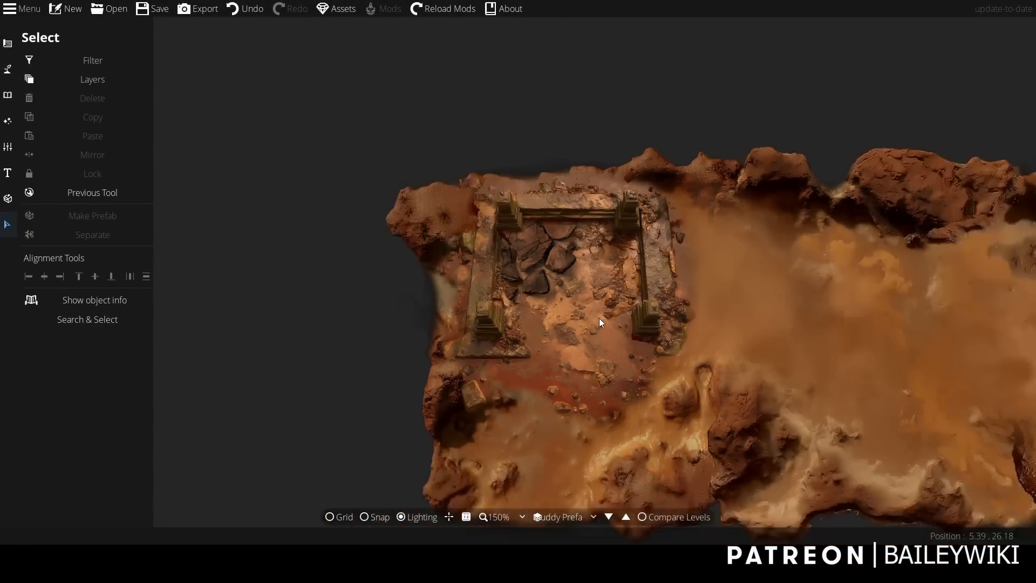
scroll(599, 319, up, 3)
scroll(583, 327, up, 3)
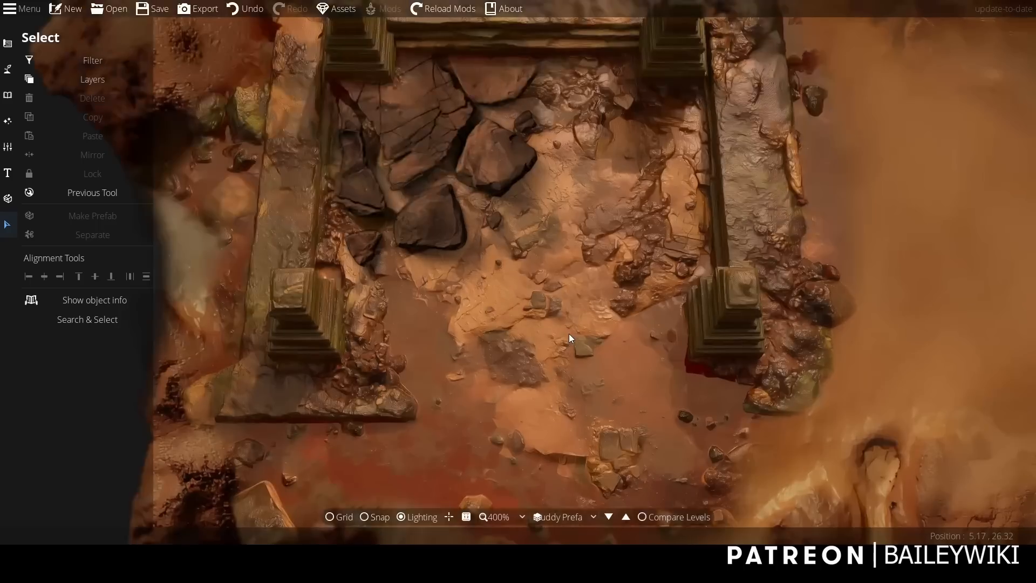
drag(569, 333, 572, 424)
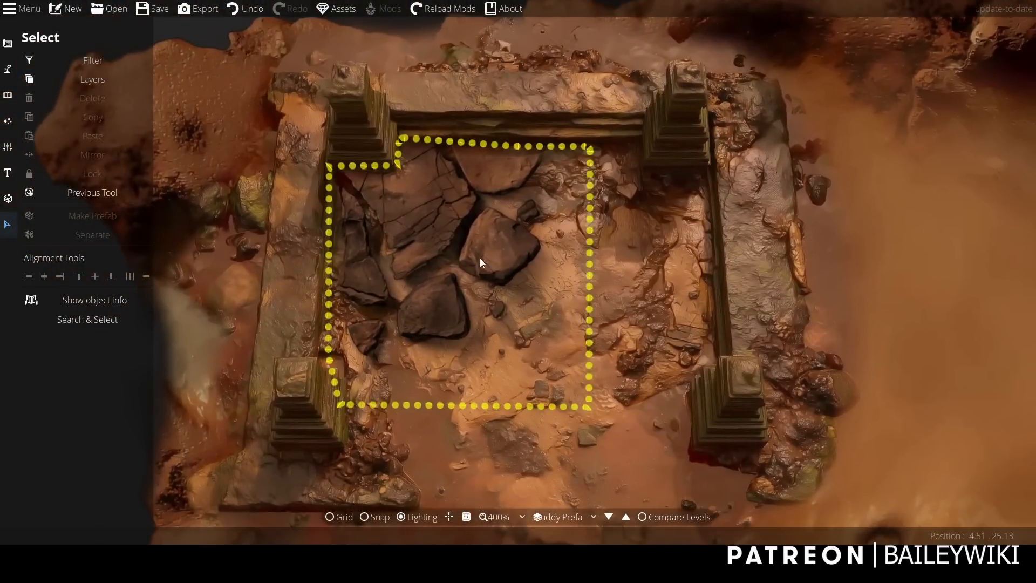
scroll(688, 300, down, 3)
scroll(629, 294, up, 2)
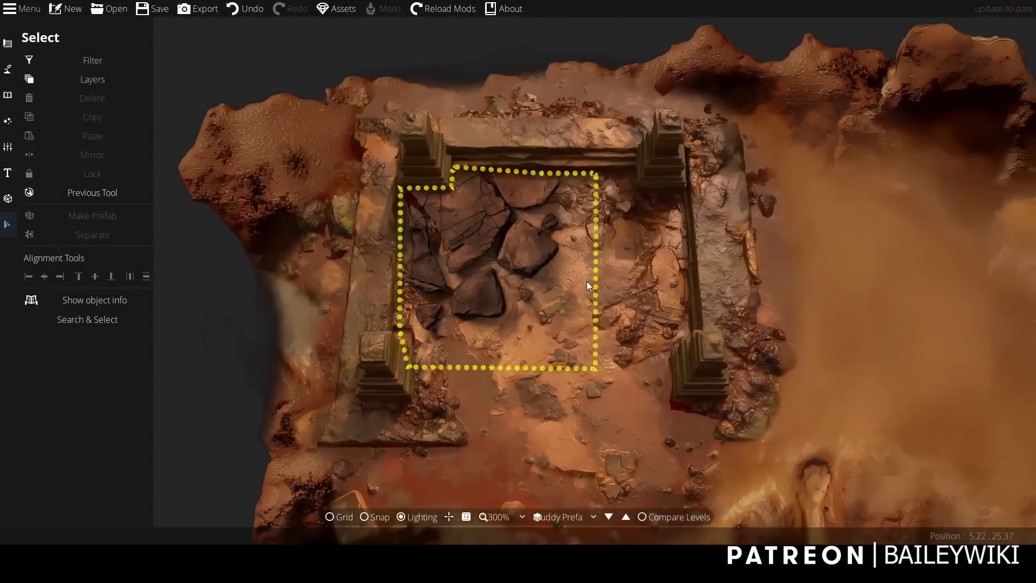
Activate the Object Tool and set its layer to 400: User Layer 4.
click(7, 94)
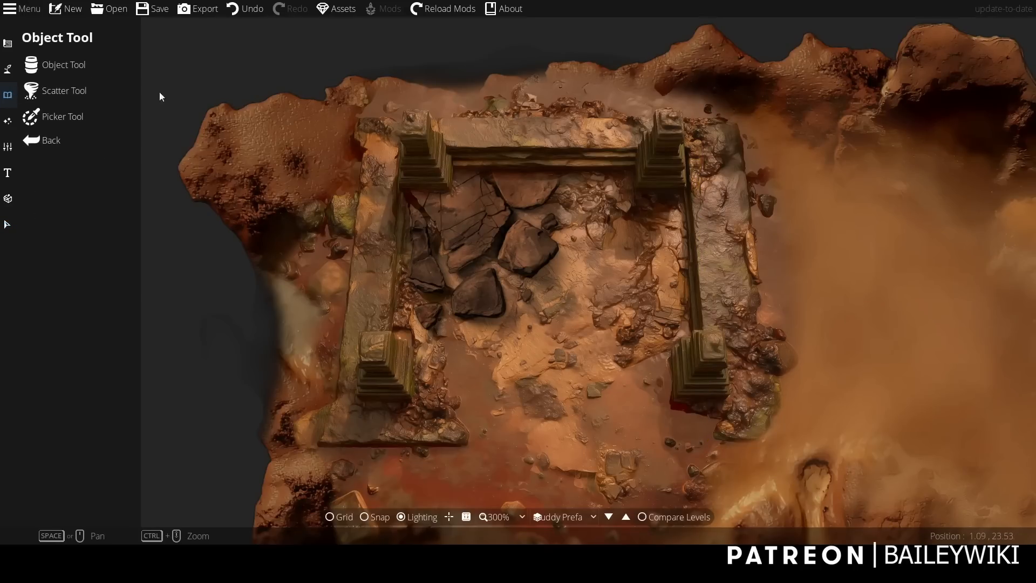
click(66, 70)
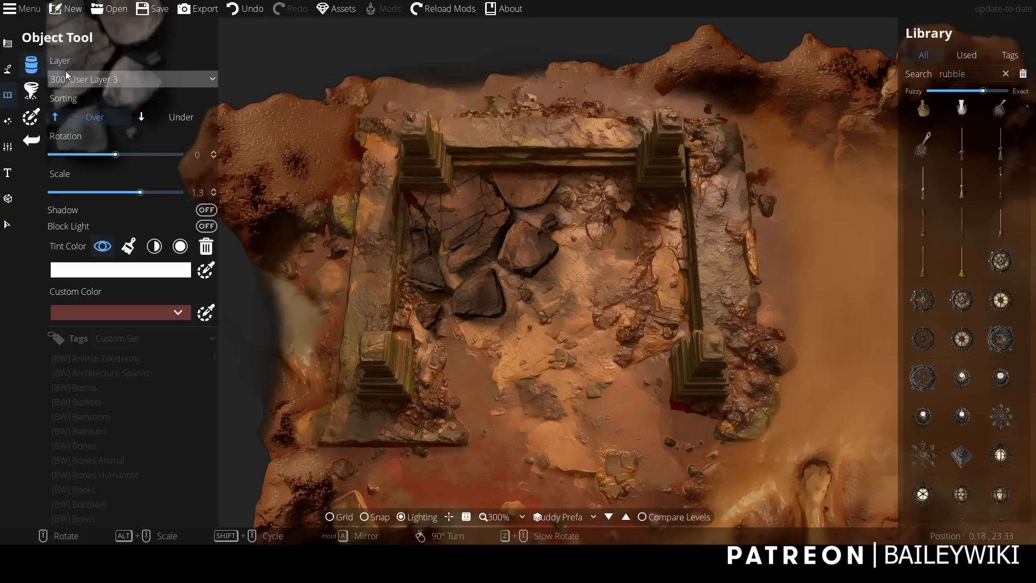
click(128, 87)
click(107, 233)
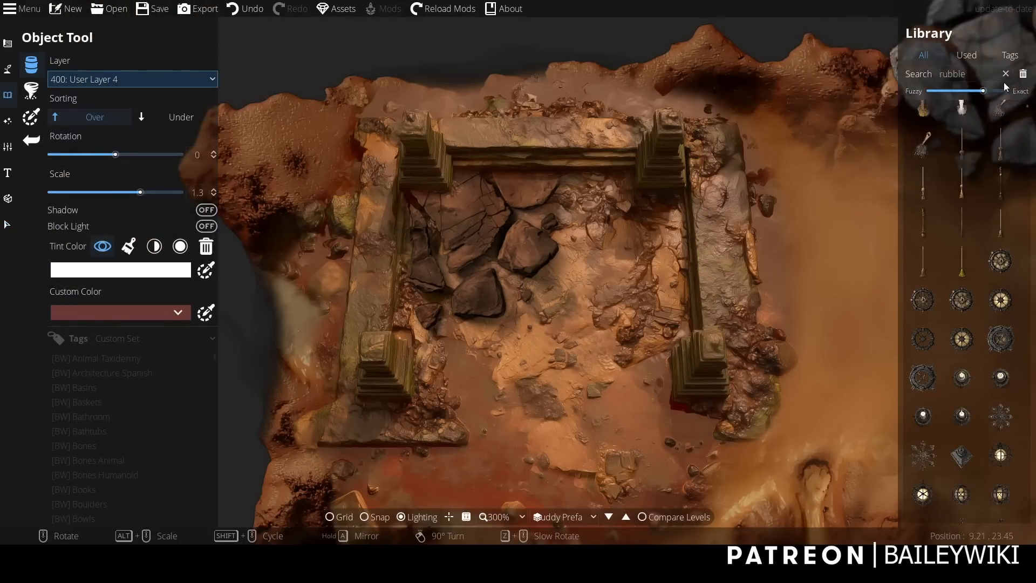
Search the object library for roots and place the dark roots with skulls at scale 0.9 over the ruin's upper-right area.
click(991, 71)
key(BackSpace)
key(BackSpace)
key(BackSpace)
key(BackSpace)
key(BackSpace)
key(BackSpace)
text(roots)
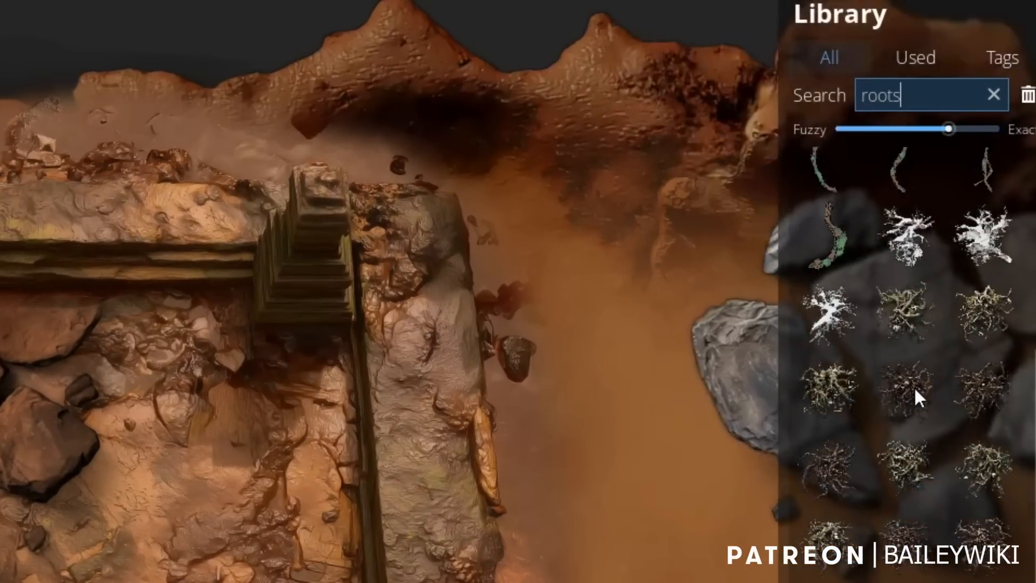
click(915, 390)
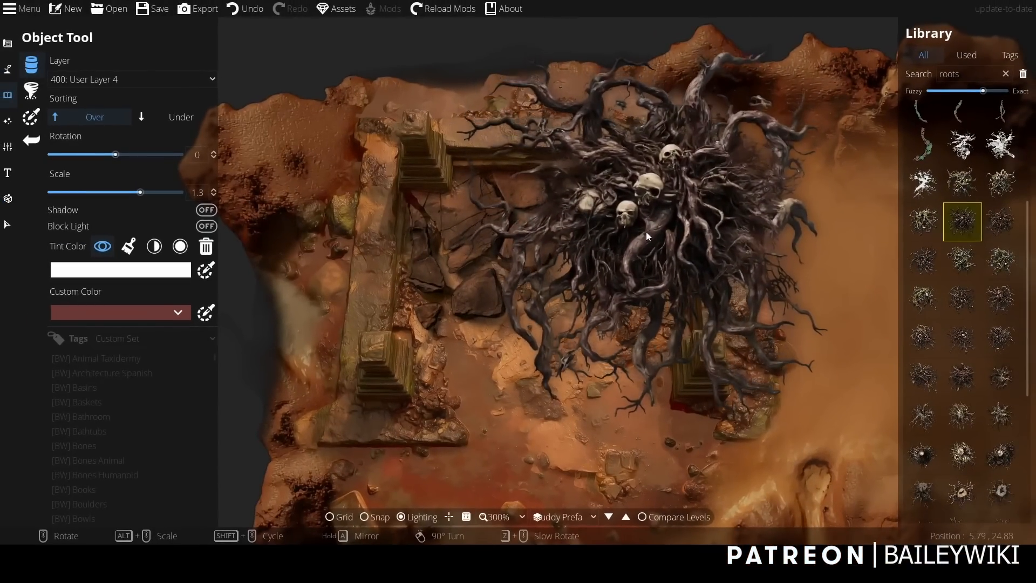
alt+scroll(636, 246, down, 3)
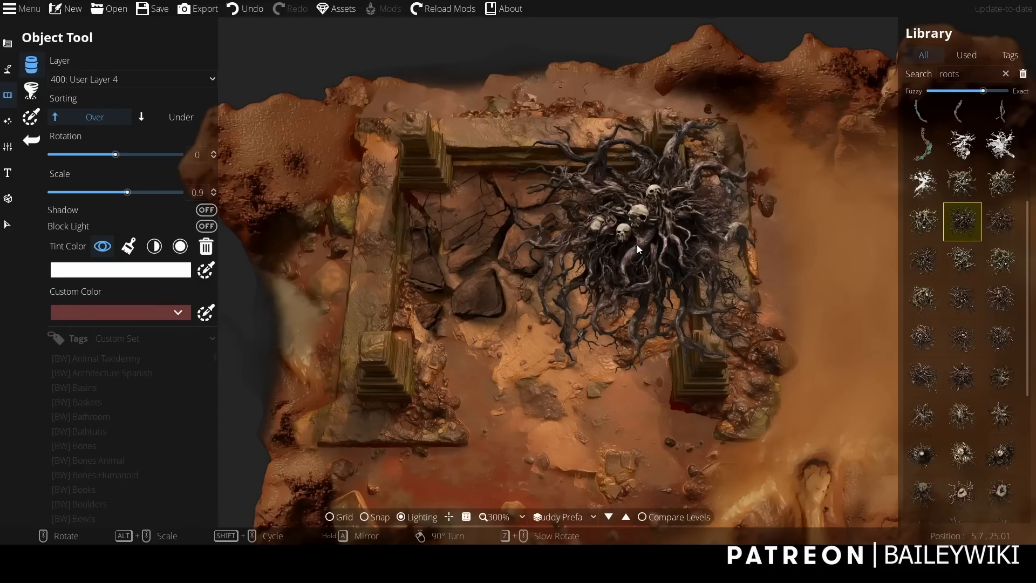
click(637, 245)
Include objects in the selection filter, select the placed roots and change the object to a pattern.
click(8, 225)
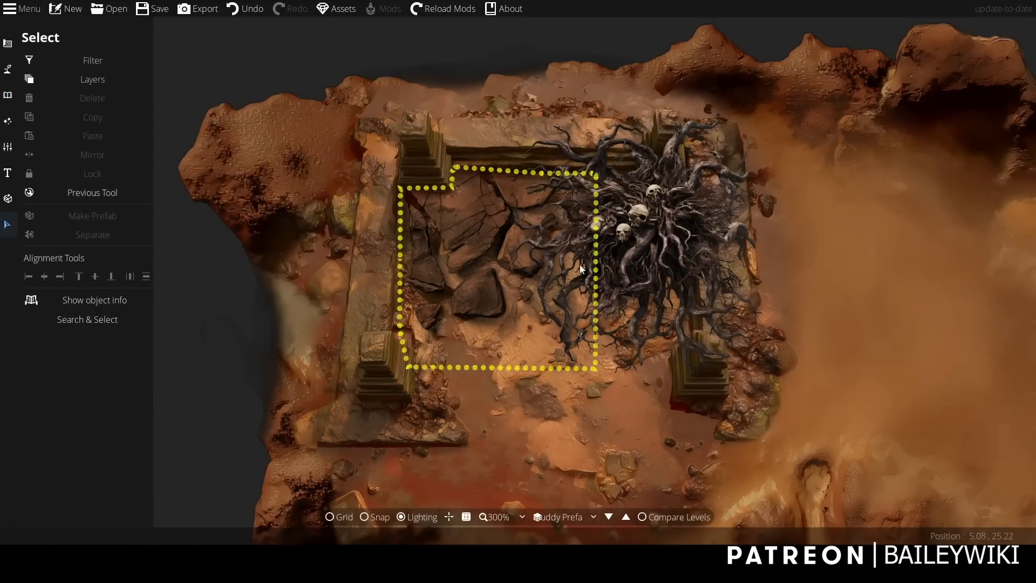
click(51, 58)
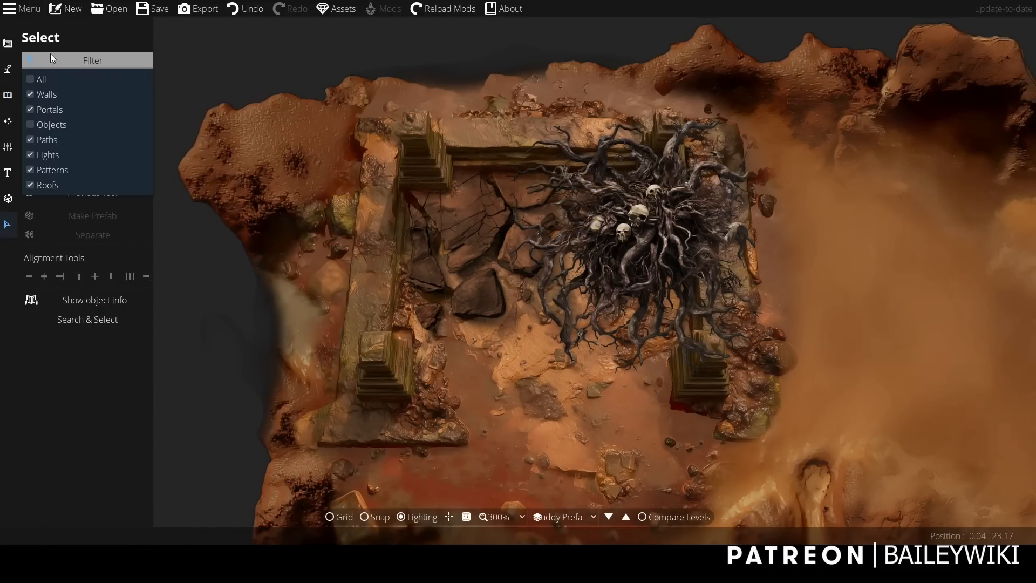
click(49, 124)
click(664, 209)
click(666, 213)
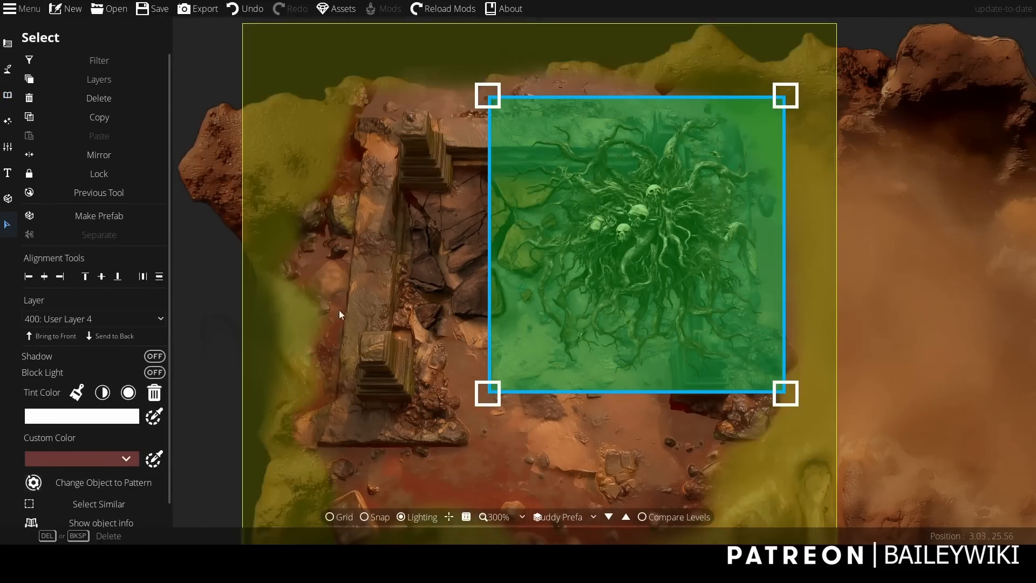
scroll(170, 358, down, 1)
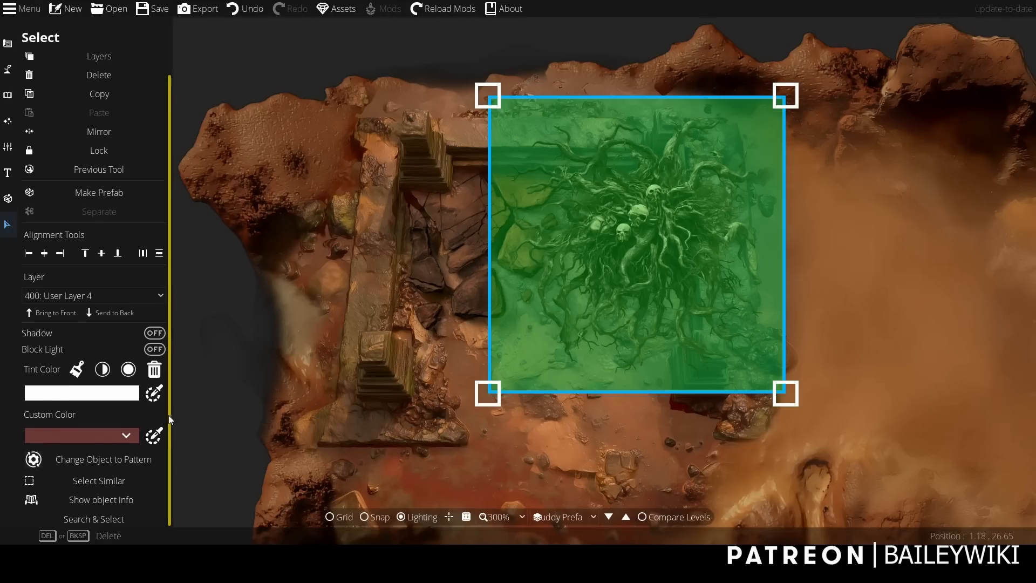
click(78, 461)
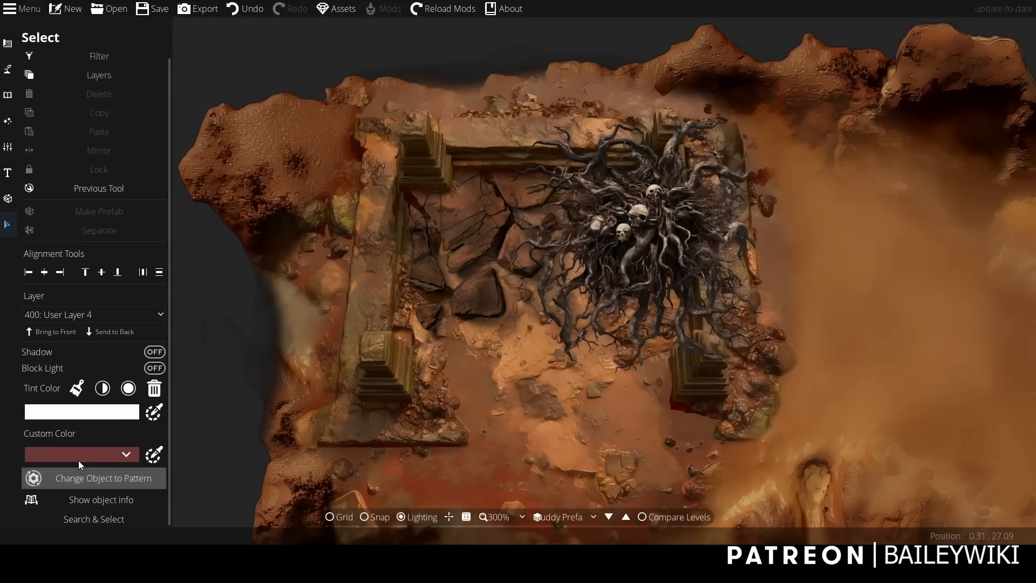
Exclude objects from the selection filter and select the roots pattern.
click(52, 59)
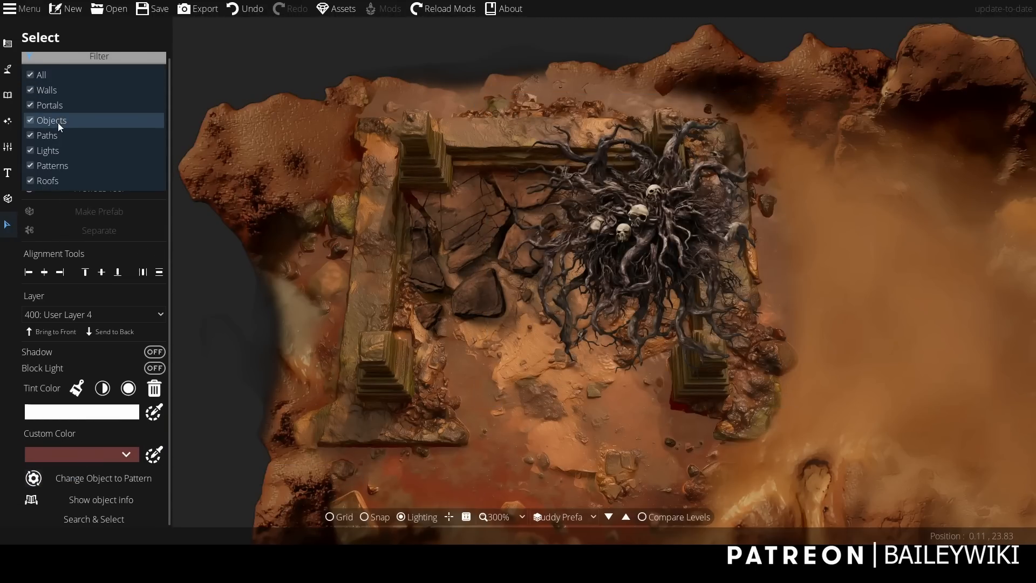
click(150, 108)
click(643, 229)
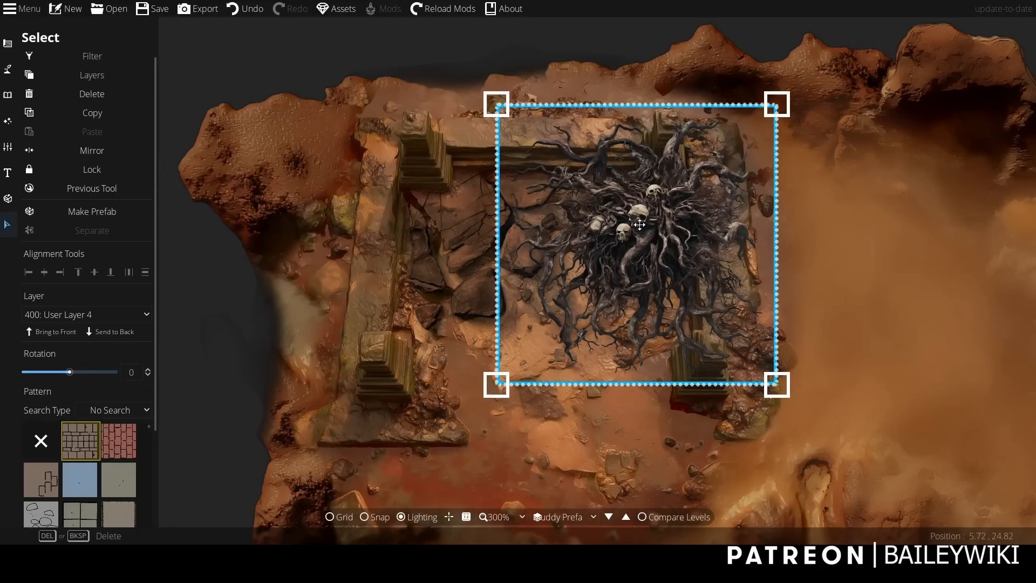
Edit the roots pattern's points with the Pattern Shape Tool, notching its outline around the base of the upper-right pillar.
click(9, 45)
click(74, 166)
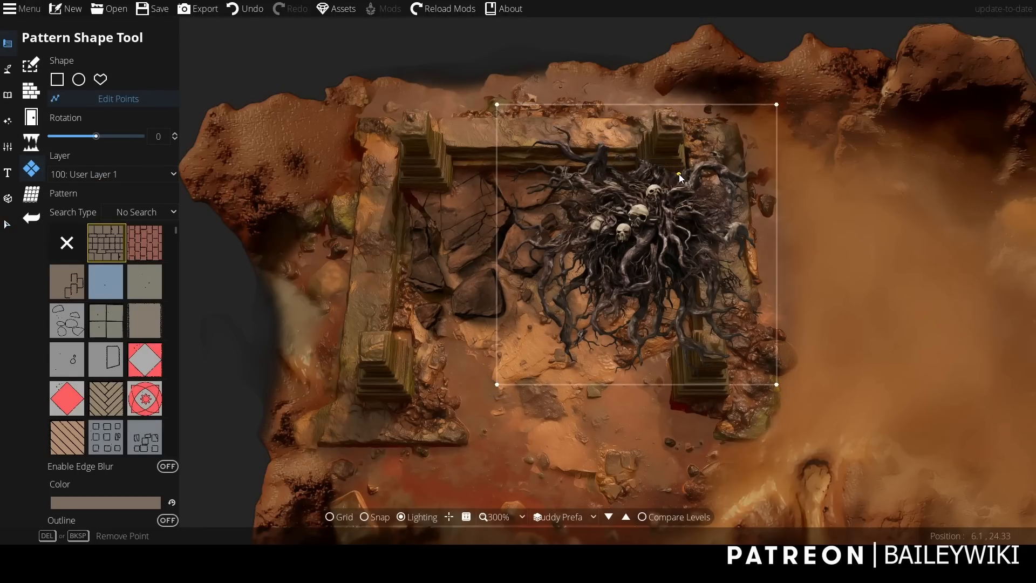
click(680, 179)
click(668, 175)
drag(668, 175, 642, 180)
click(612, 165)
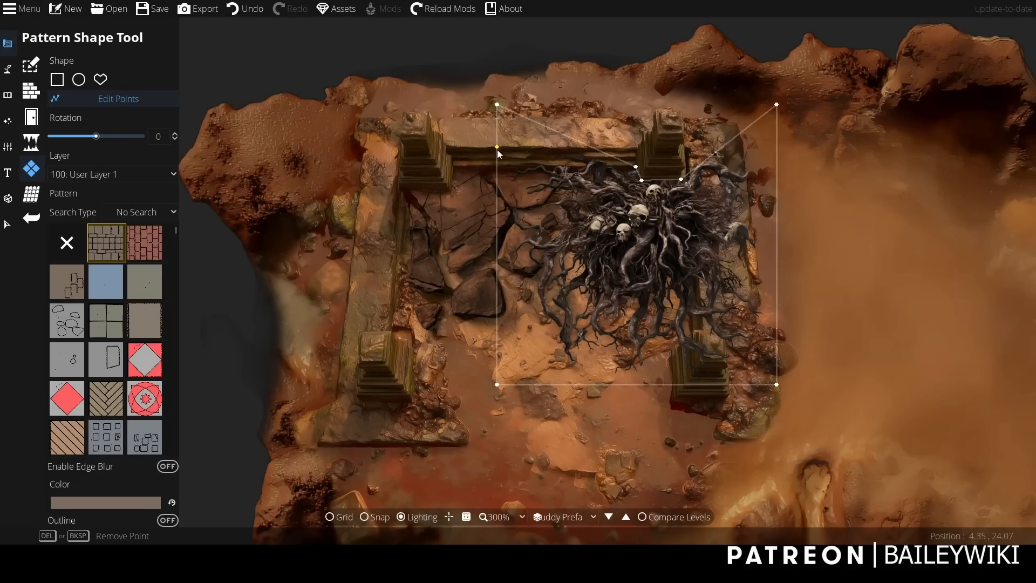
Move the pattern's upper-left corner down to the upper wall's inner edge and add a point along that wall.
click(501, 174)
drag(501, 174, 511, 147)
click(528, 155)
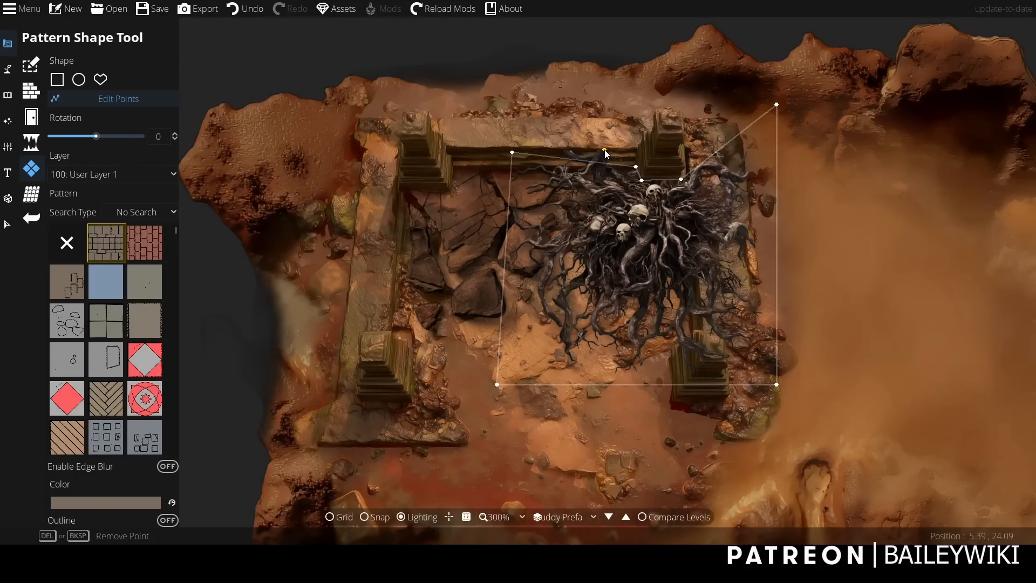
Pull the pattern's upper-right corner and extra edge points inward to follow the right wall's inner side.
click(701, 204)
drag(701, 206, 683, 218)
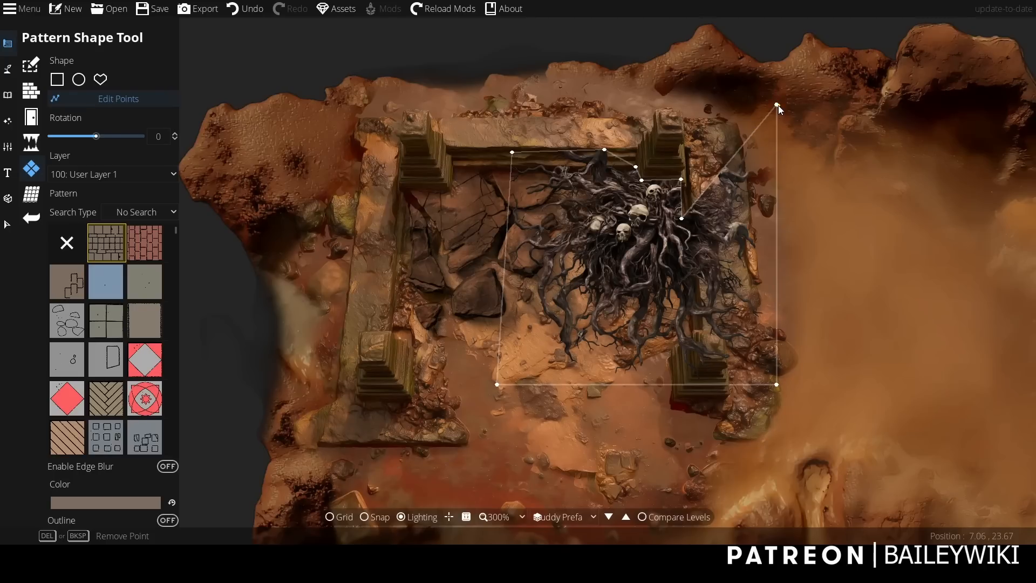
click(686, 276)
mouse_move(686, 276)
mouse_down()
mouse_move(685, 264)
mouse_move(685, 272)
mouse_up()
drag(684, 221, 688, 222)
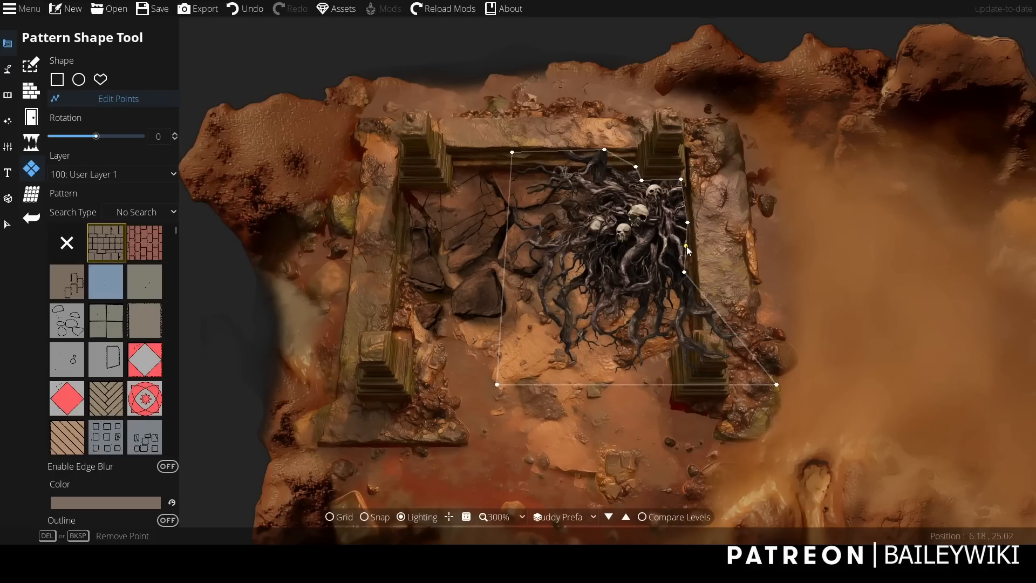
drag(687, 274, 698, 275)
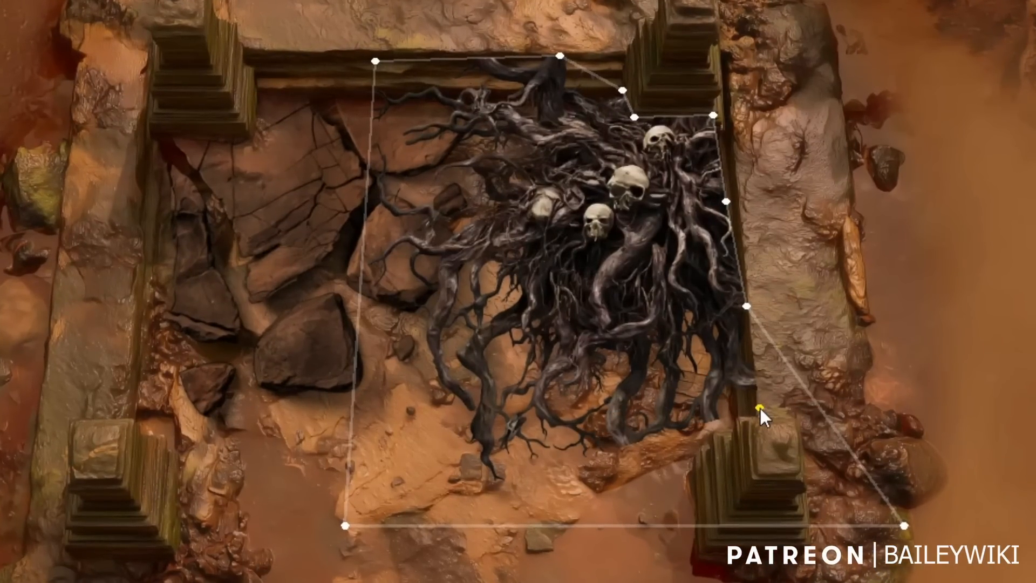
Move the pattern's lower-right corner to the lower-right pillar, route the outline around the pillar's inner side and finish editing.
click(746, 387)
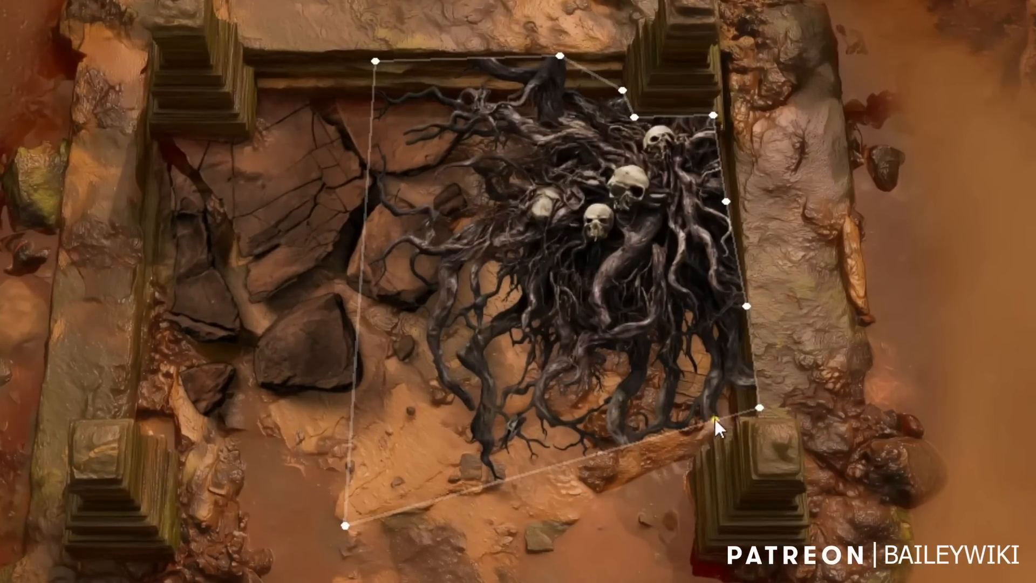
click(694, 449)
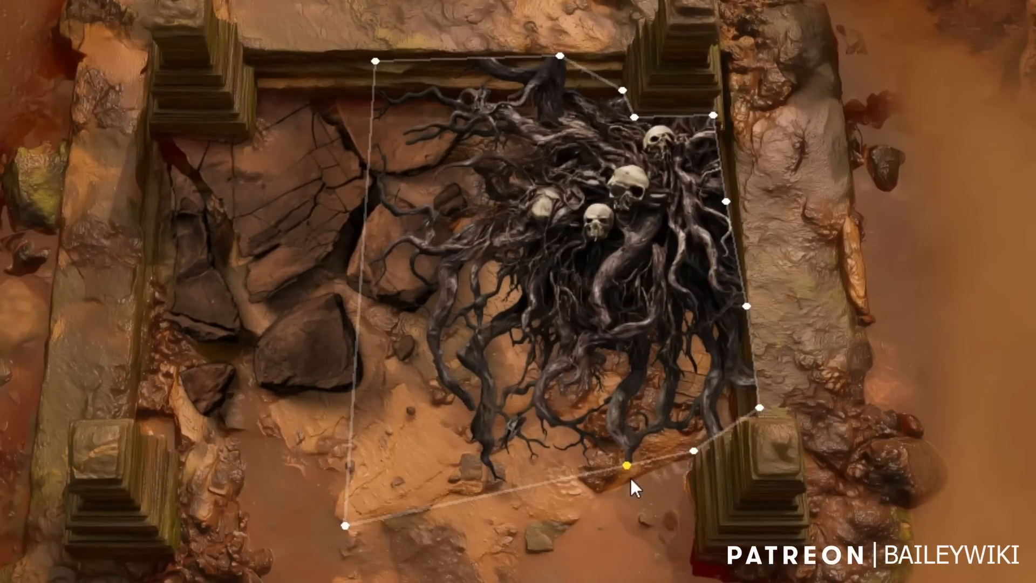
click(684, 559)
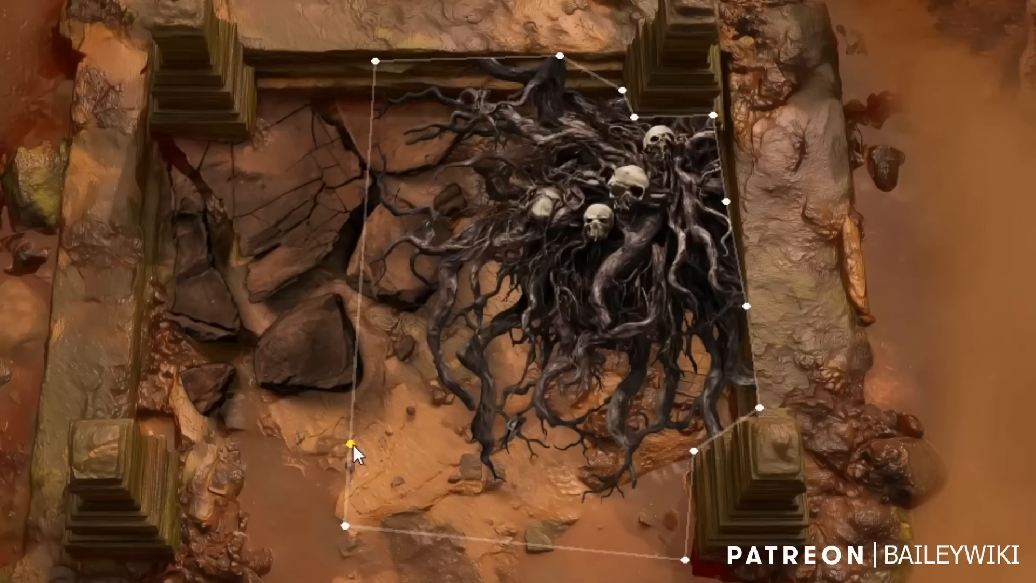
click(291, 225)
key(Escape)
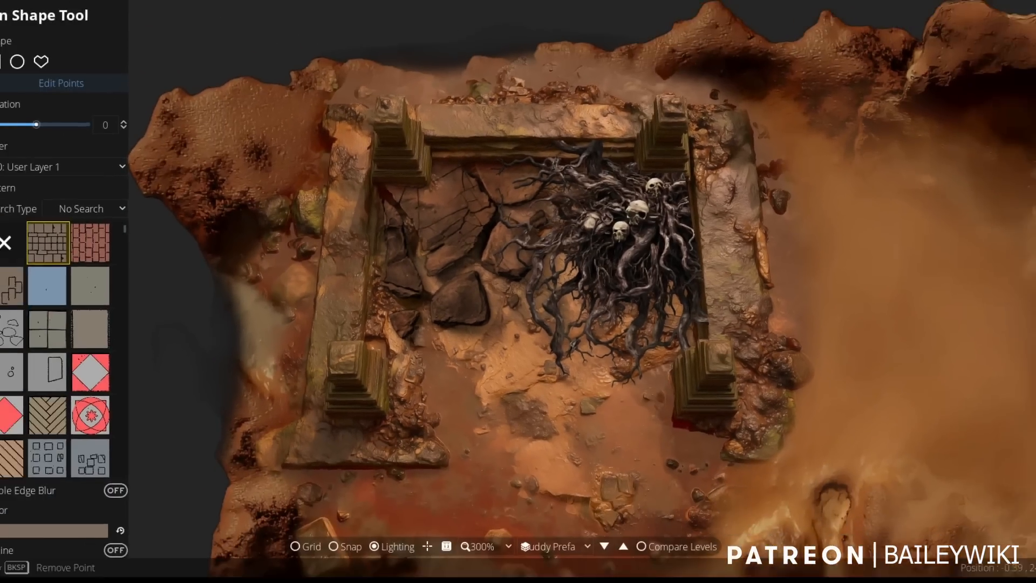
Select the roots pattern inside the ruin and enable its edge blur with the orange override color.
click(8, 224)
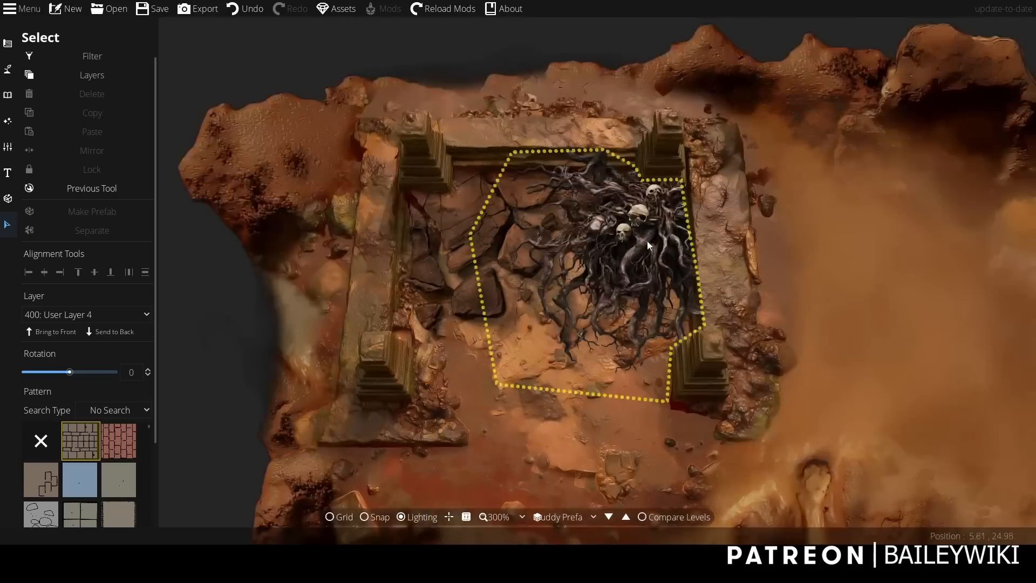
click(640, 237)
scroll(155, 403, down, 3)
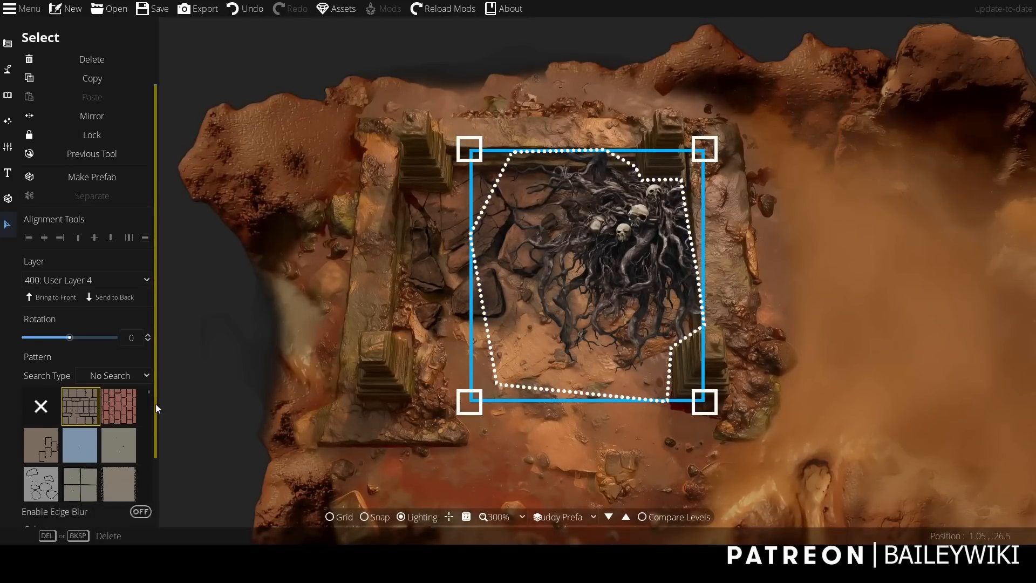
click(89, 426)
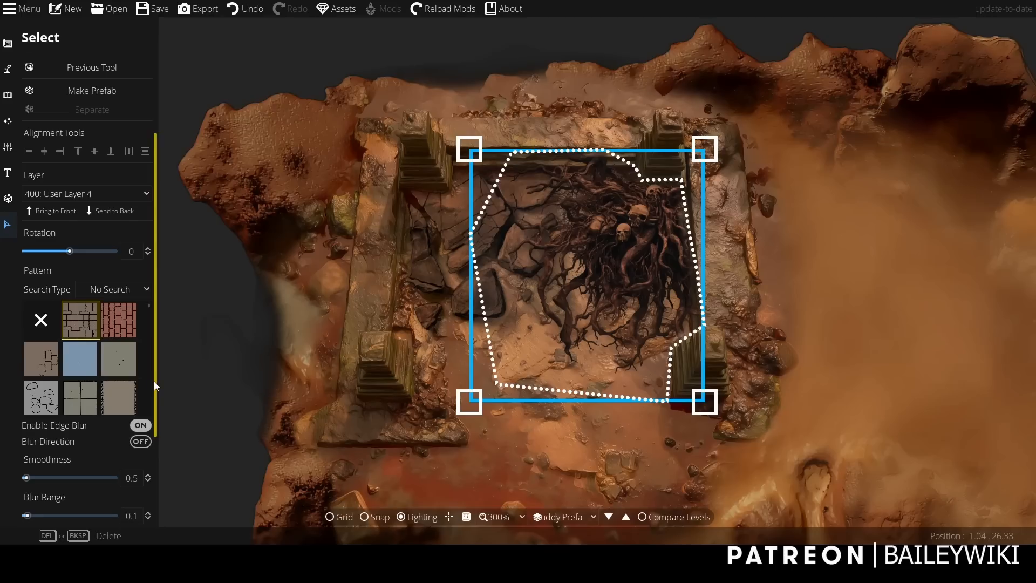
drag(154, 381, 155, 444)
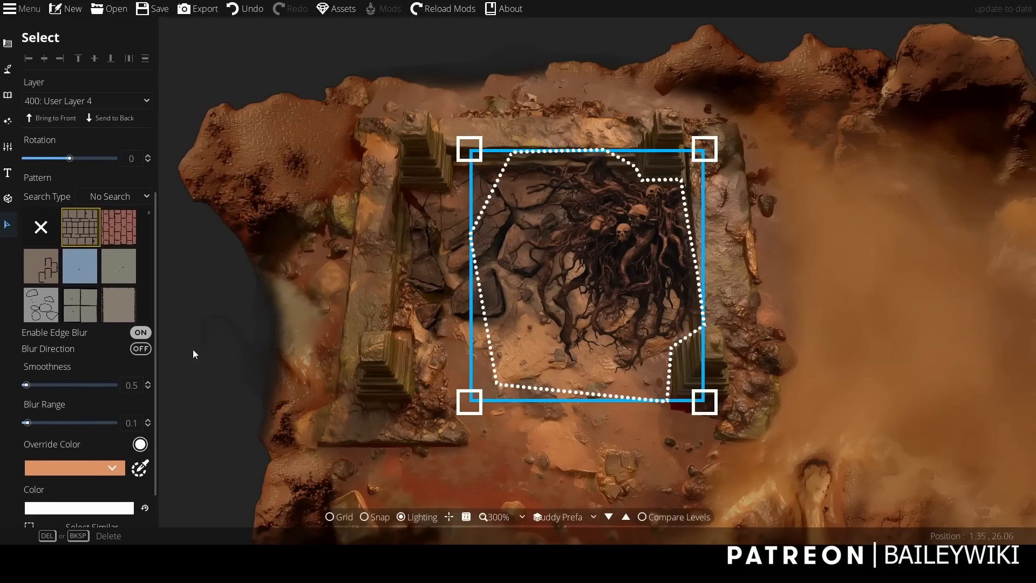
click(230, 314)
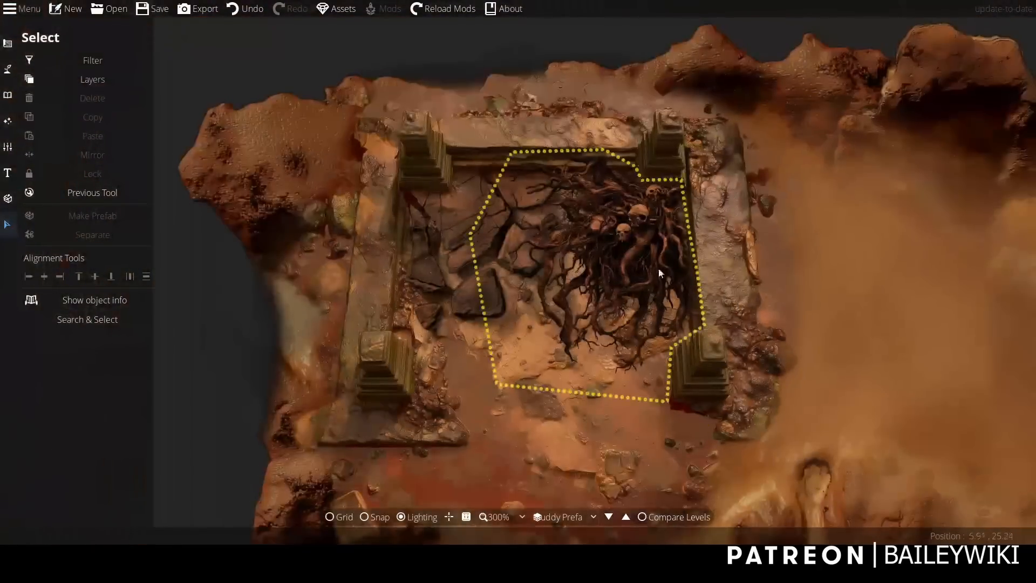
Change the roots pattern's override color to a custom pale beige, hex dcb9a3, and deselect the pattern.
click(655, 265)
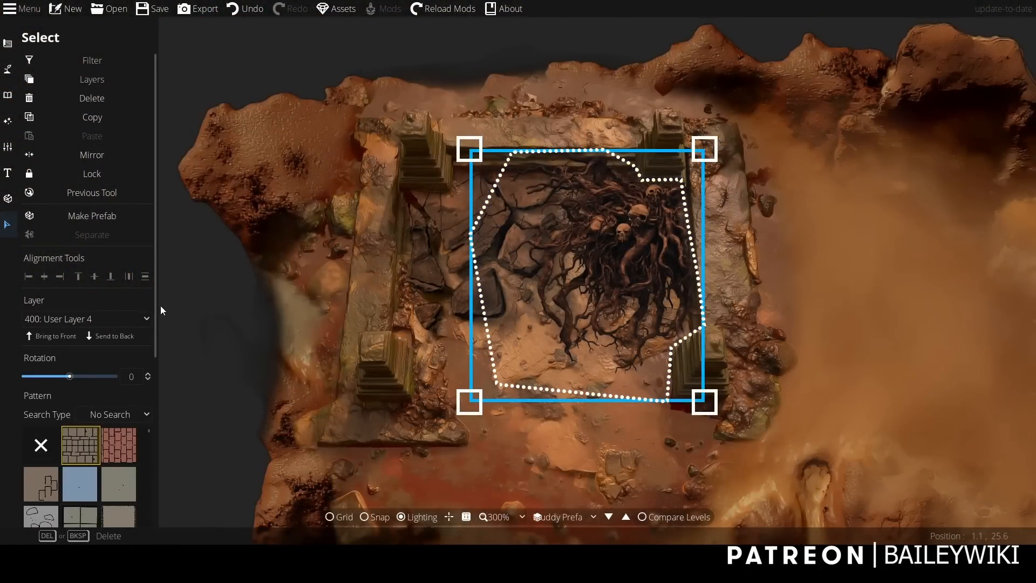
drag(155, 300, 167, 482)
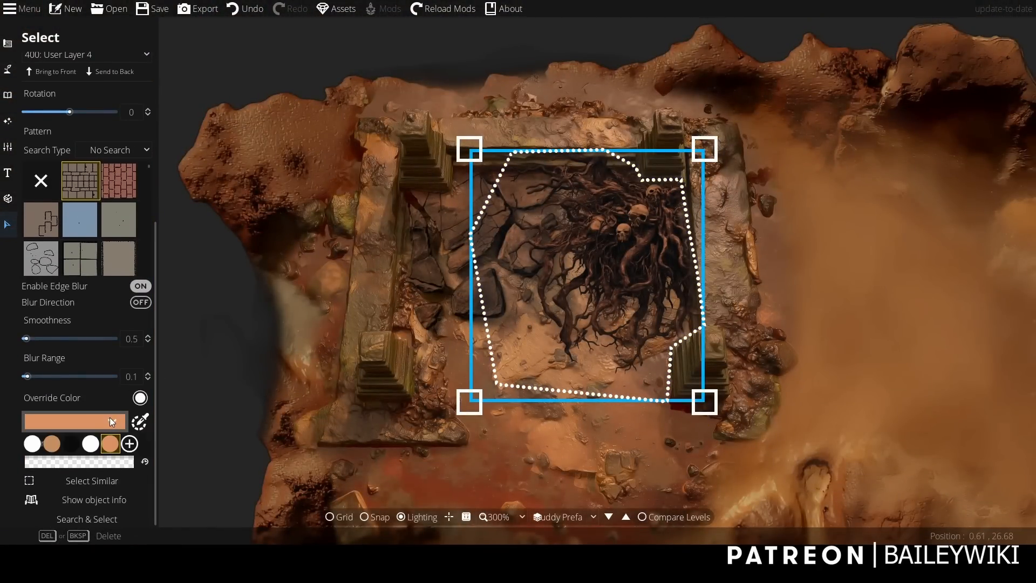
click(130, 445)
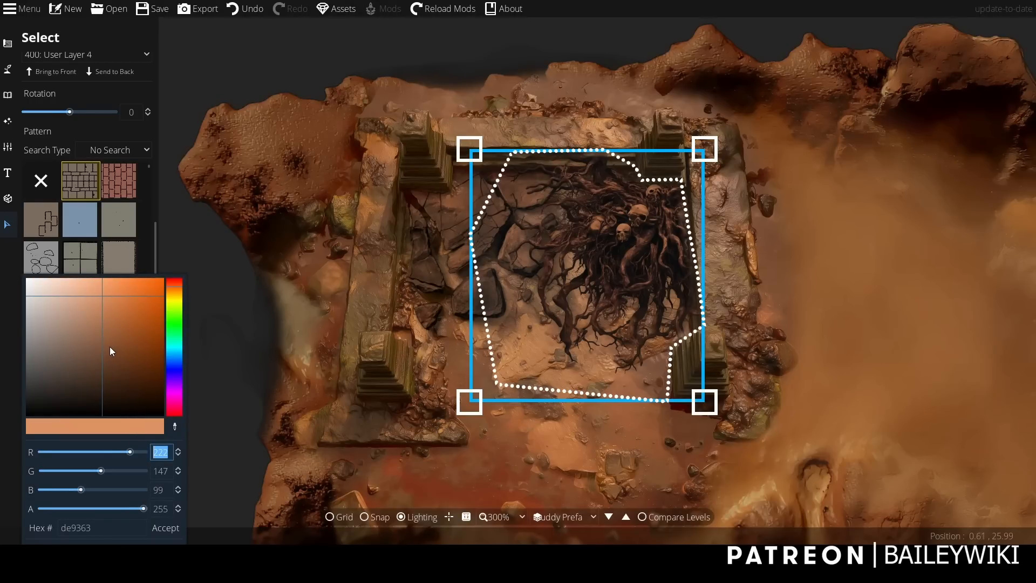
drag(101, 345, 70, 316)
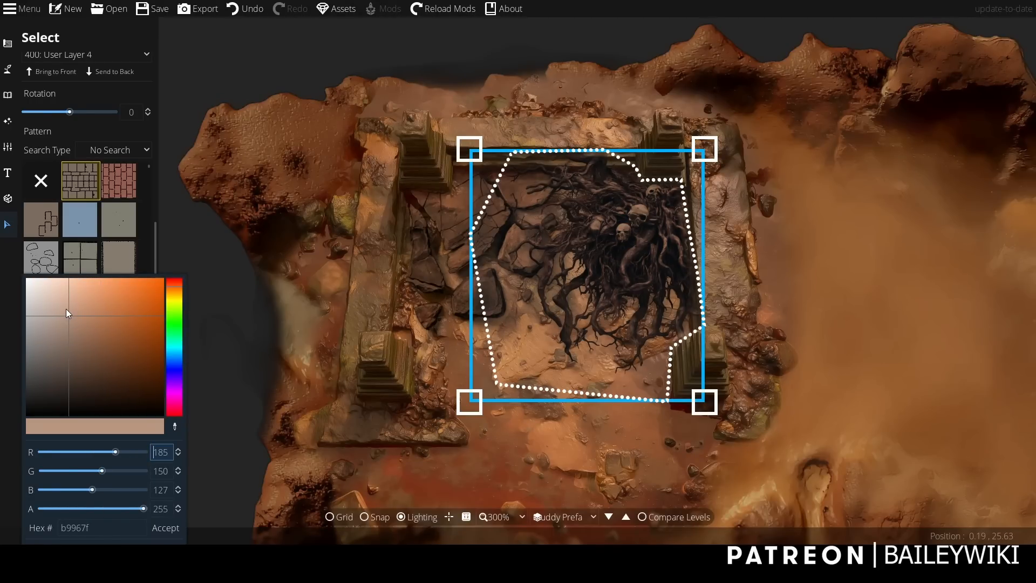
click(70, 305)
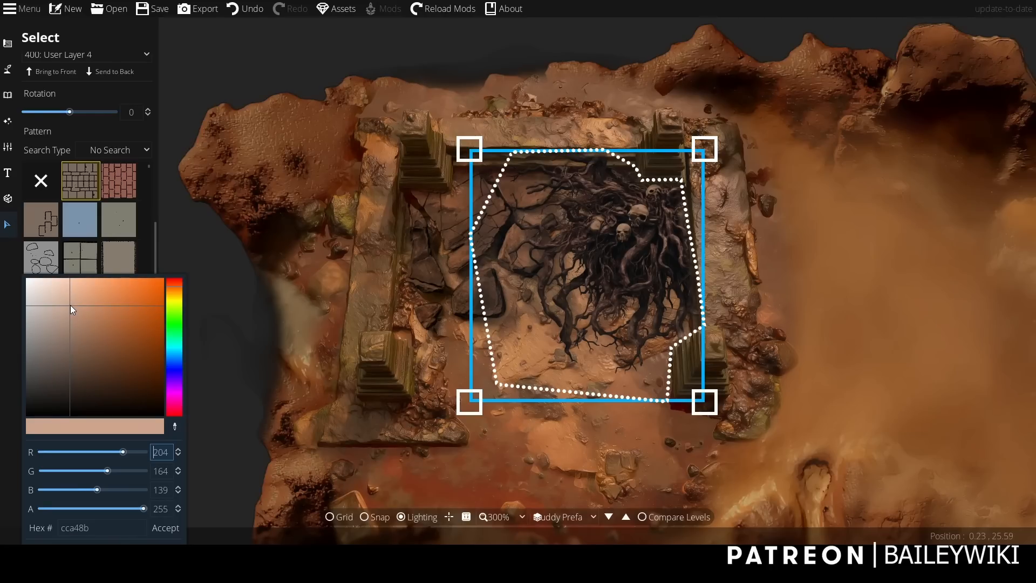
drag(70, 305, 62, 297)
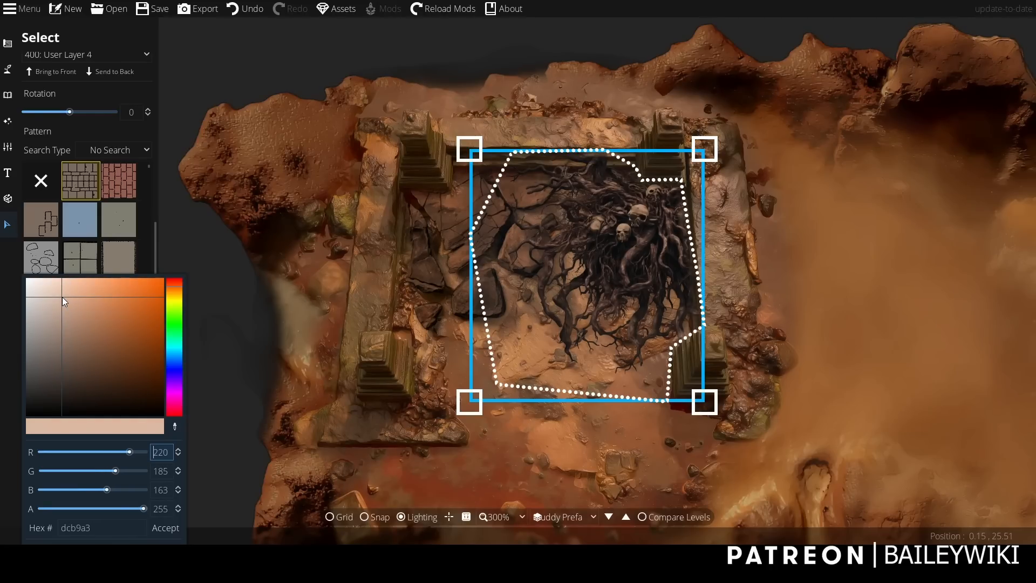
click(165, 528)
click(216, 410)
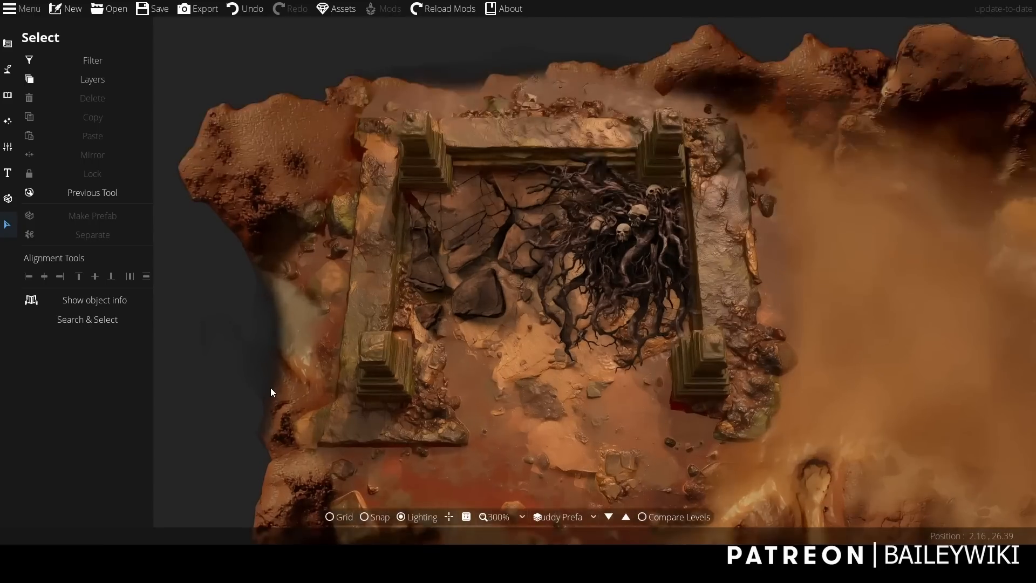
Duplicate the roots pattern, rotate the copy to spread outward and place it over the ruin's upper-right outer corner.
scroll(271, 388, down, 1)
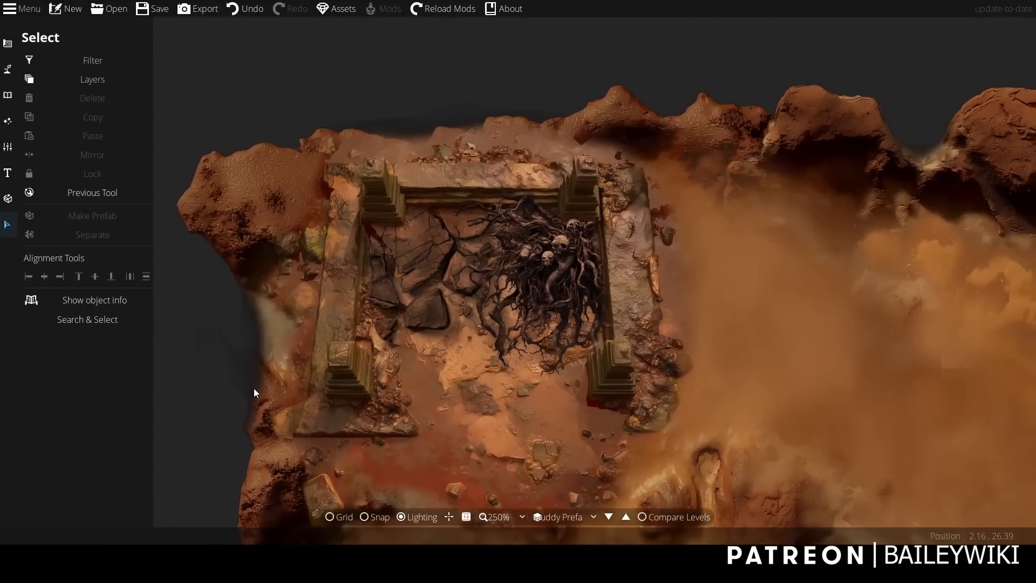
drag(155, 369, 112, 367)
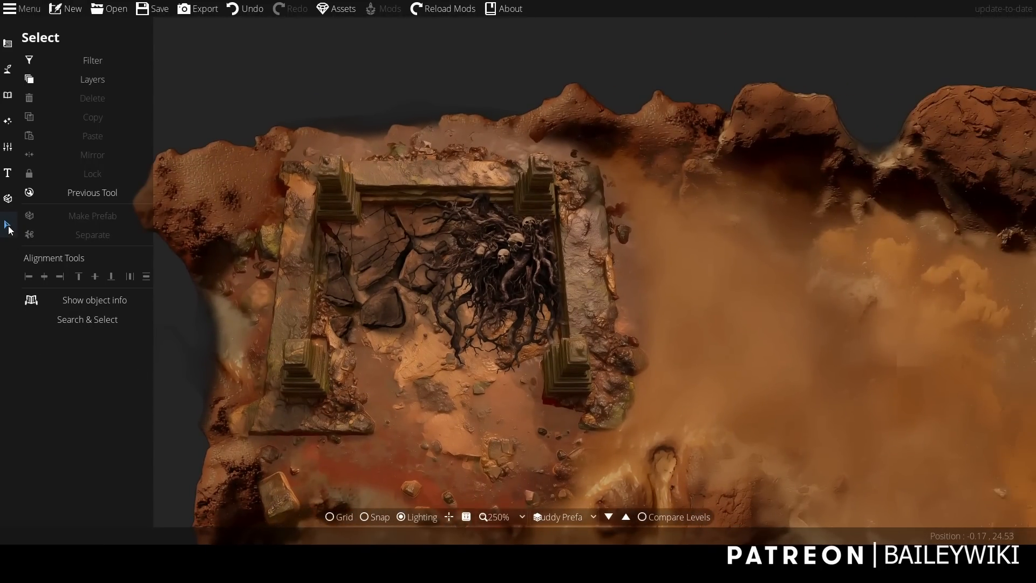
click(523, 286)
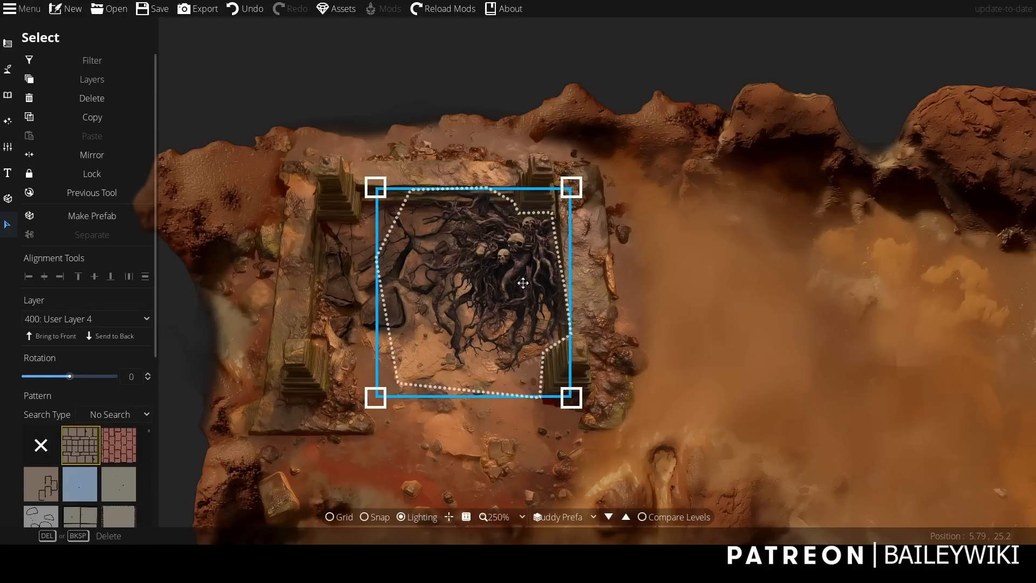
key(ctrl+c)
key(ctrl+v)
drag(542, 263, 655, 285)
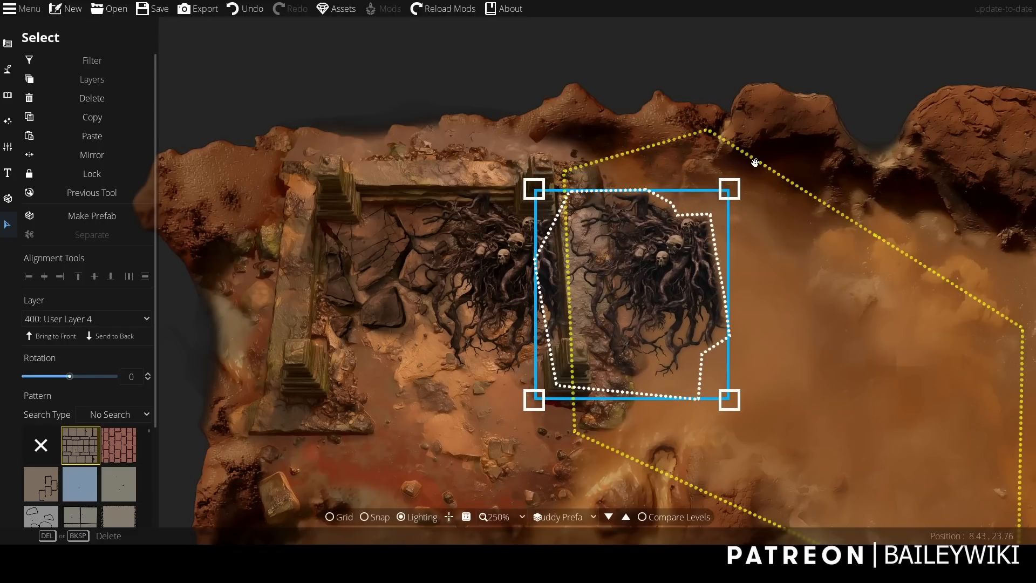
drag(749, 171, 357, 376)
drag(608, 324, 622, 244)
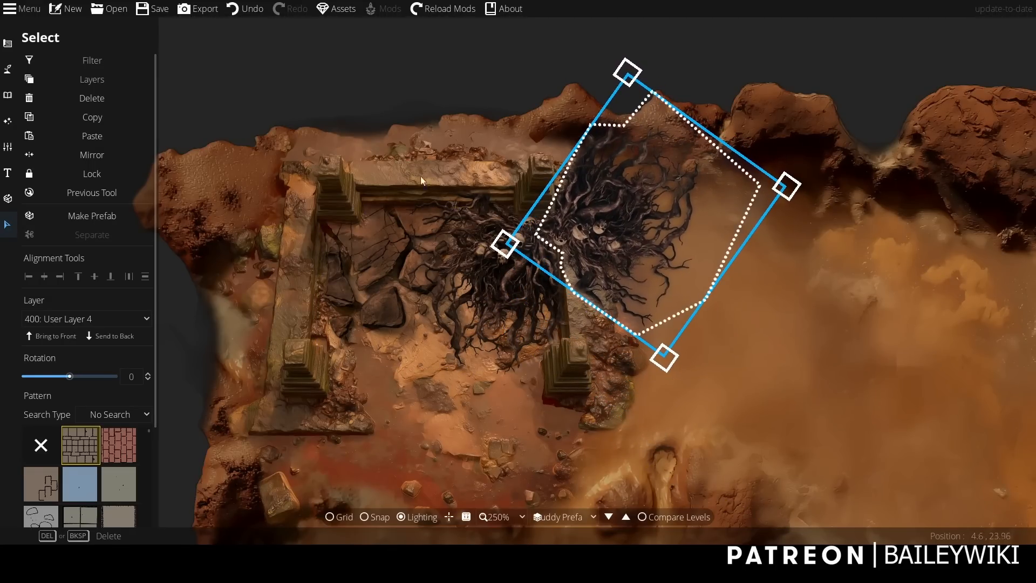
Edit the copied pattern's points with the Pattern Shape Tool, reshaping its upper outline around the upper-right pillar and over the cliff.
click(8, 43)
click(79, 162)
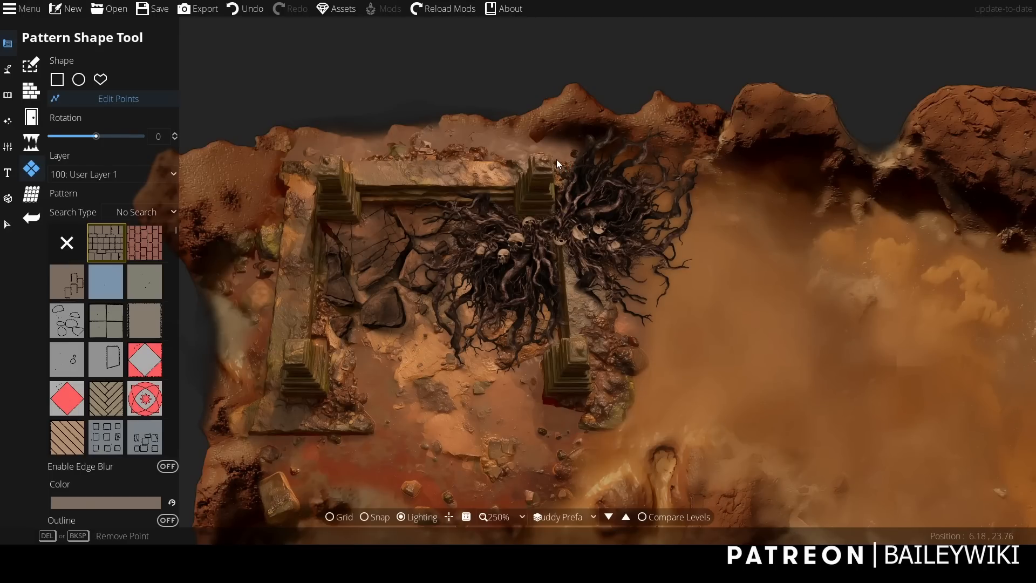
click(572, 161)
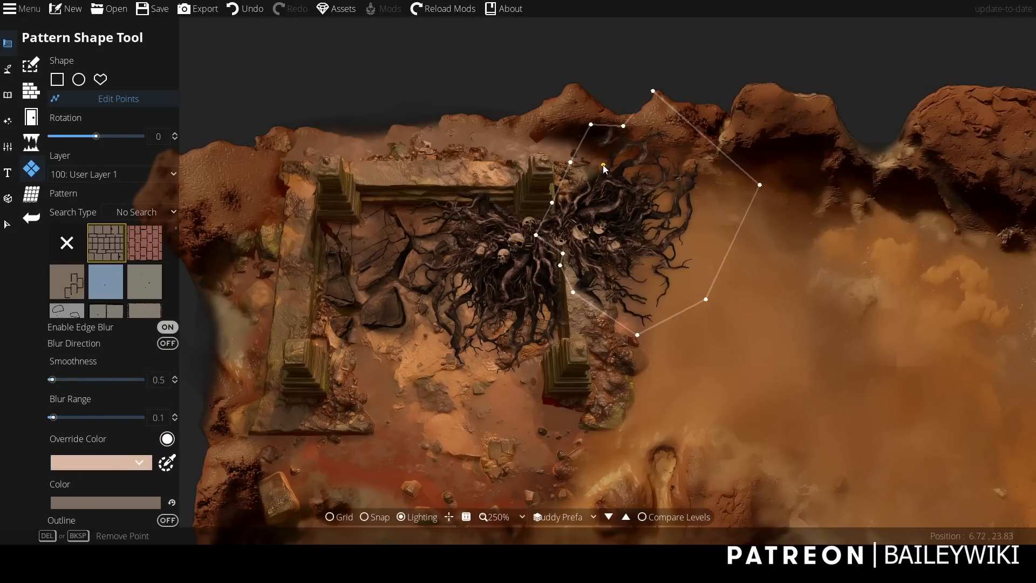
drag(604, 164, 563, 58)
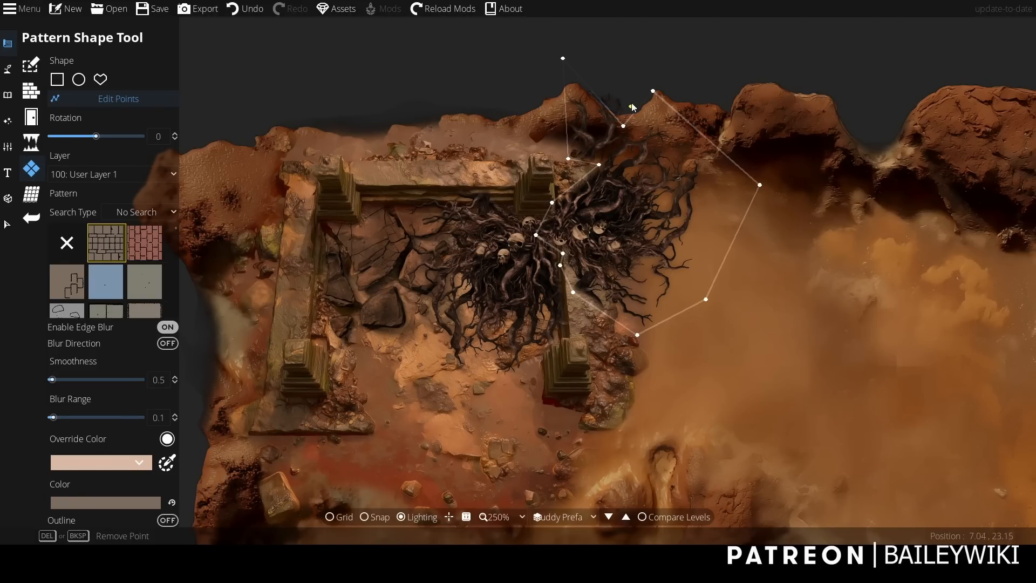
drag(623, 126, 630, 125)
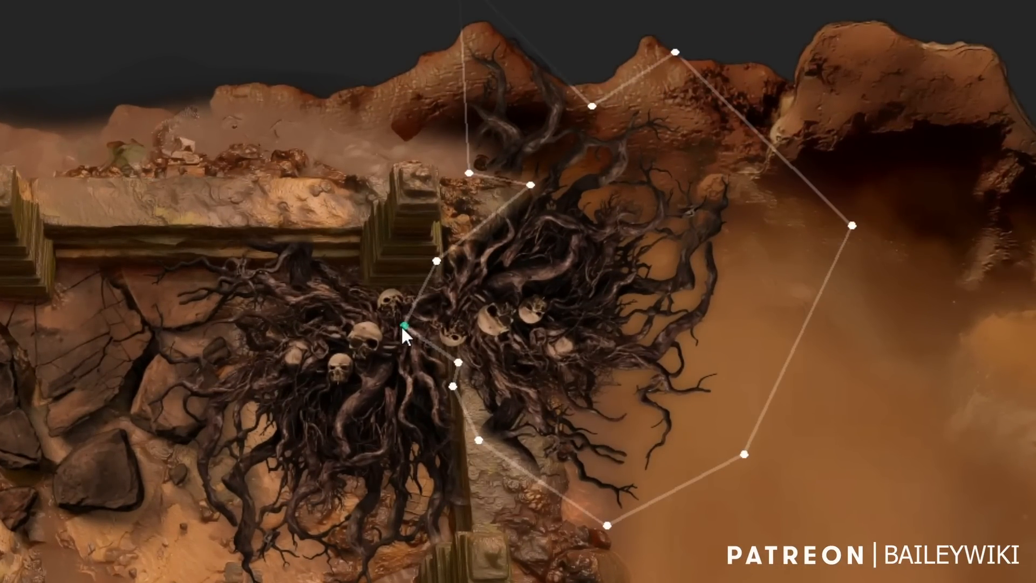
Move the copied pattern's inner points out to the right wall's outer edge so its outline follows that edge downward.
drag(504, 337, 534, 344)
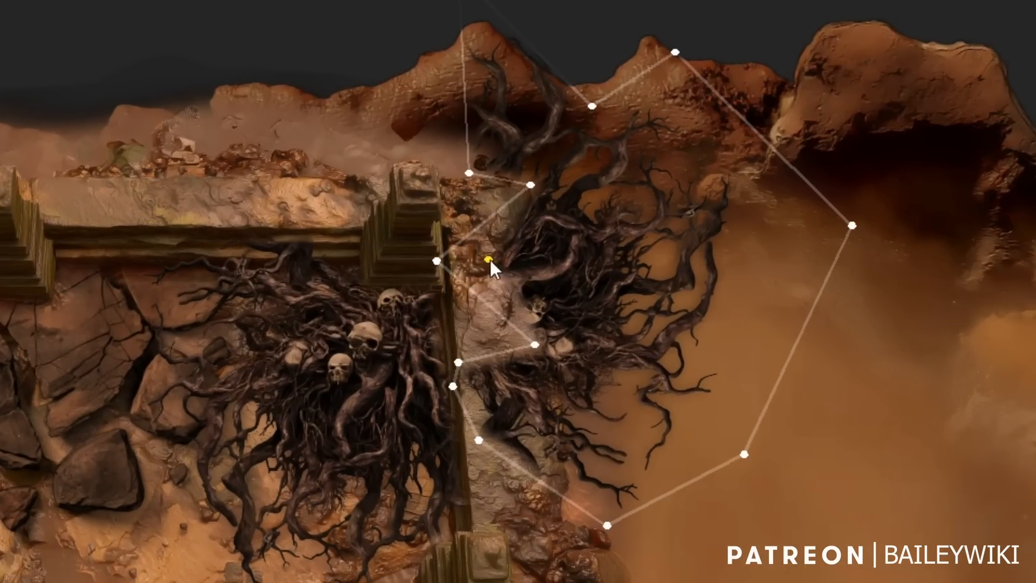
click(538, 252)
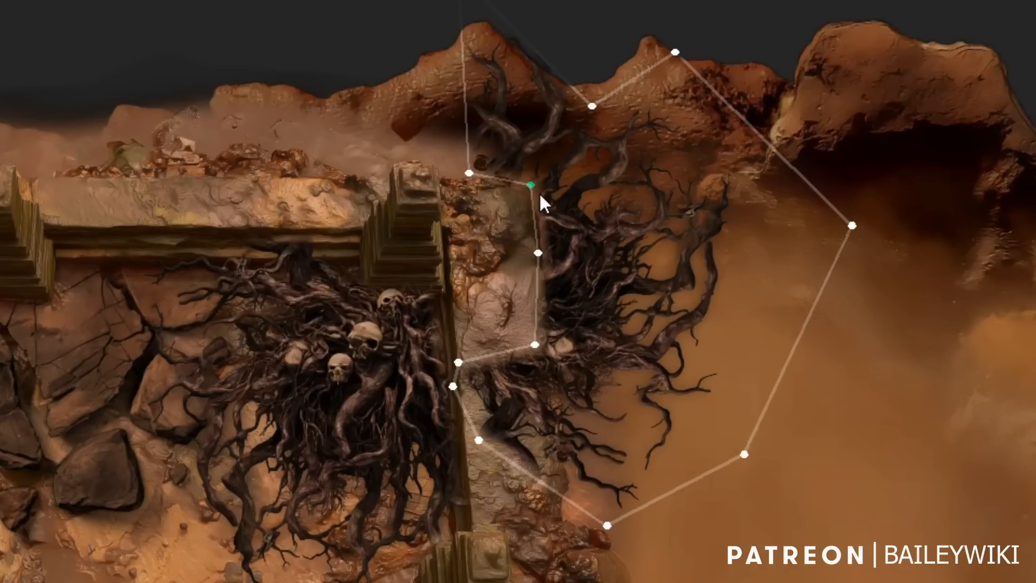
click(524, 188)
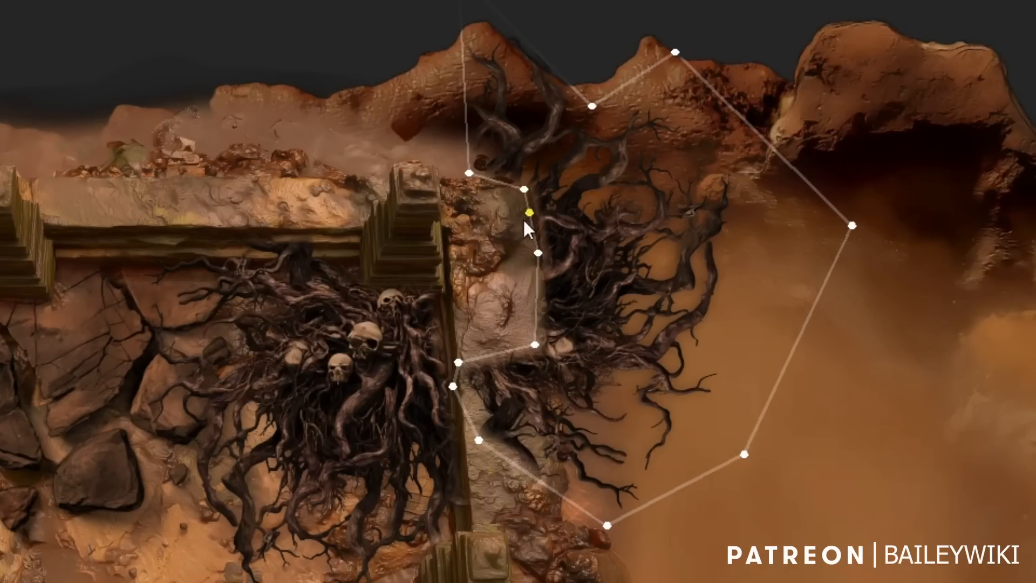
click(544, 351)
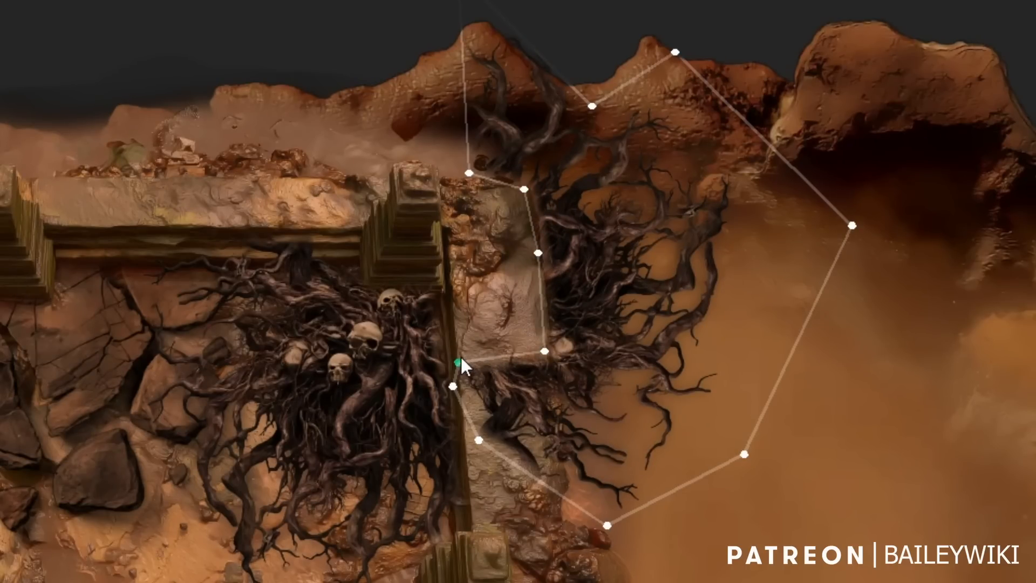
click(550, 410)
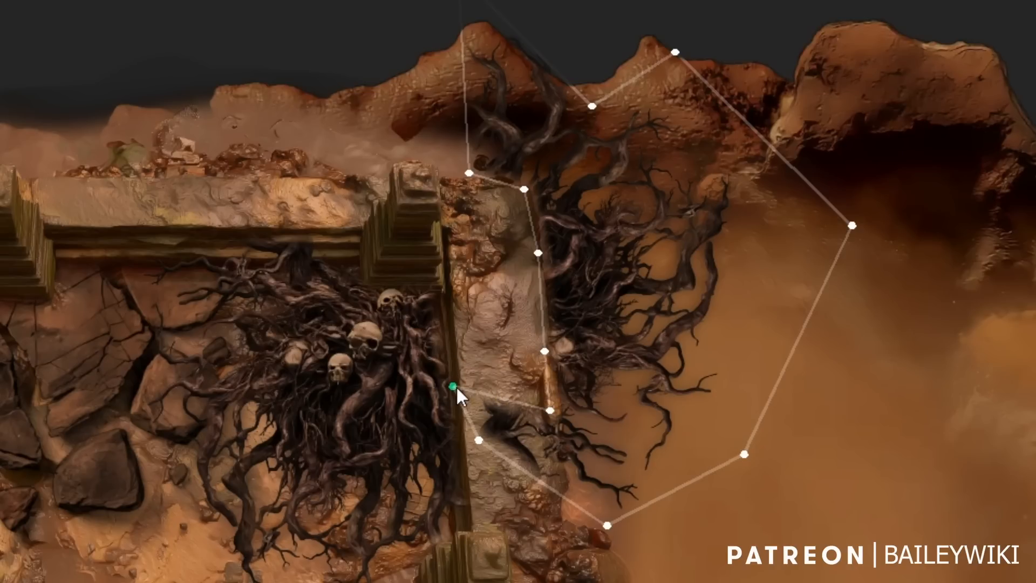
click(551, 455)
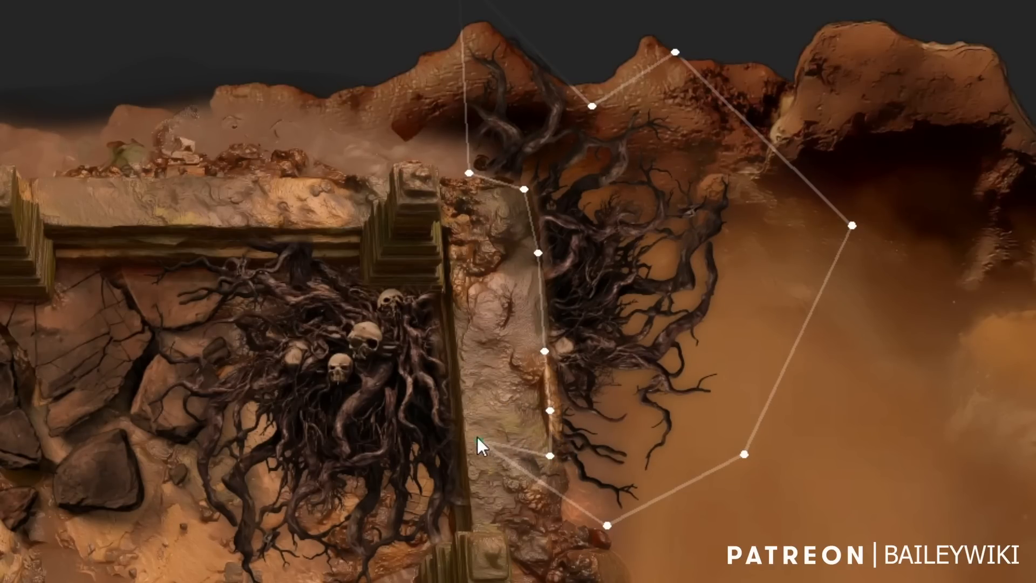
drag(560, 506, 558, 517)
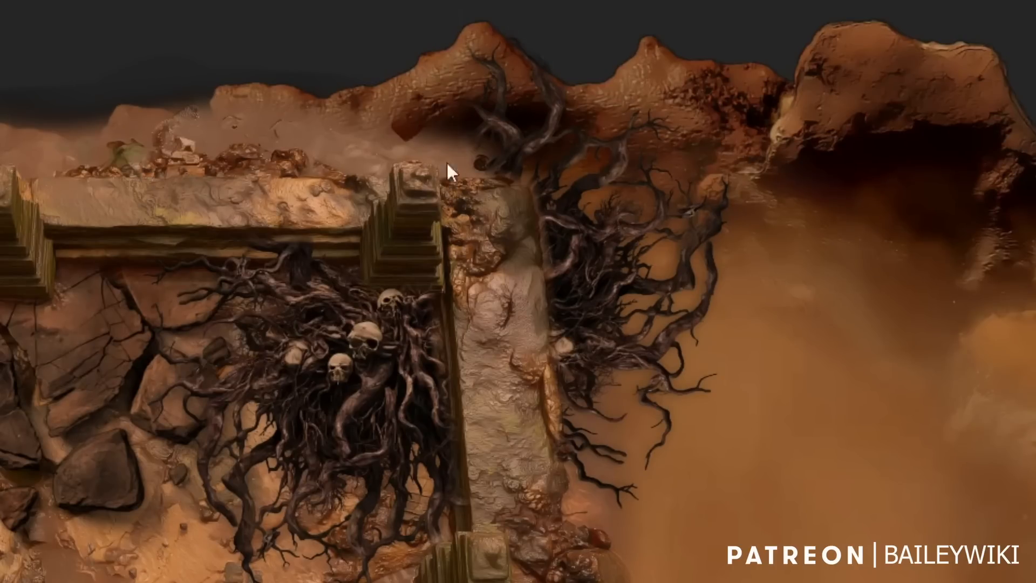
Extend the copied pattern's outline over the rubble along the upper wall's outer edge and adjust the point beside the pillar.
drag(466, 142, 370, 160)
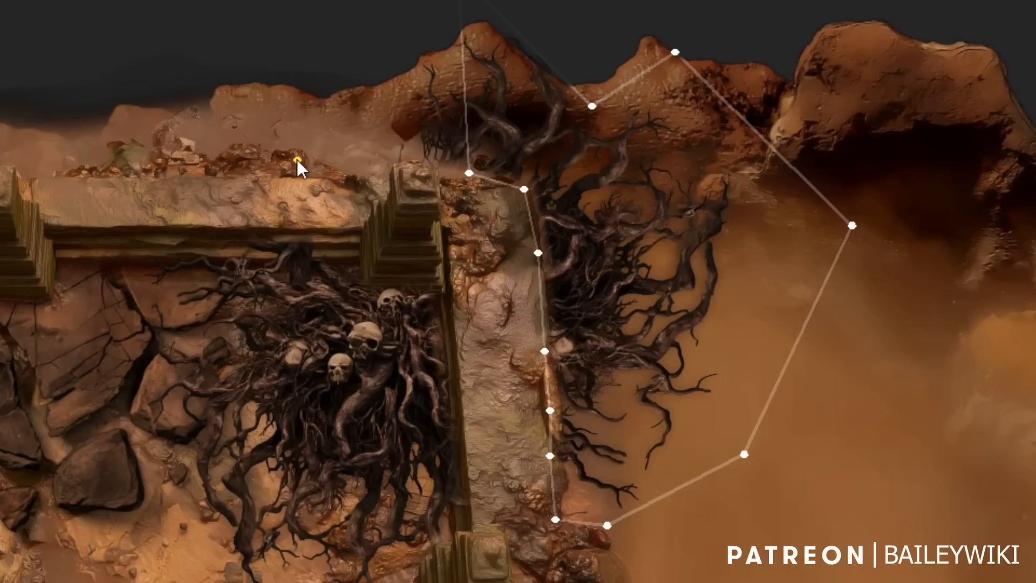
click(275, 169)
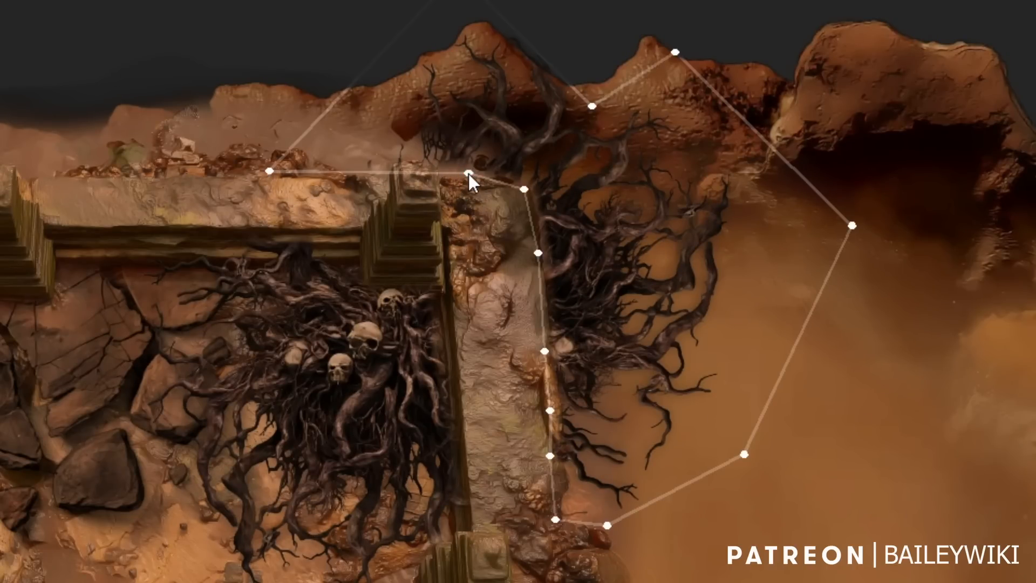
drag(469, 173, 466, 185)
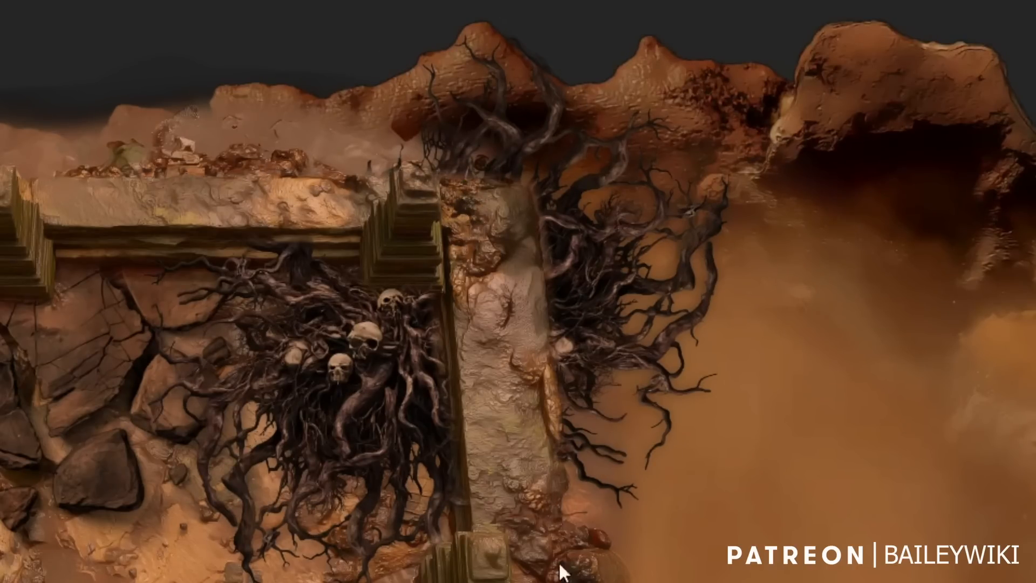
scroll(797, 581, down, 5)
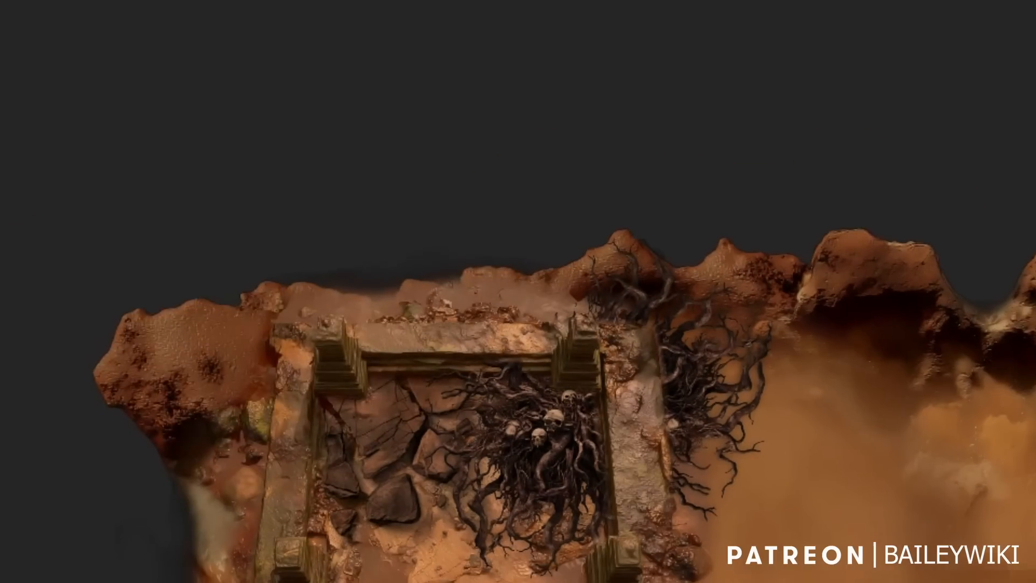
scroll(796, 563, up, 3)
scroll(791, 555, up, 2)
drag(791, 555, 883, 582)
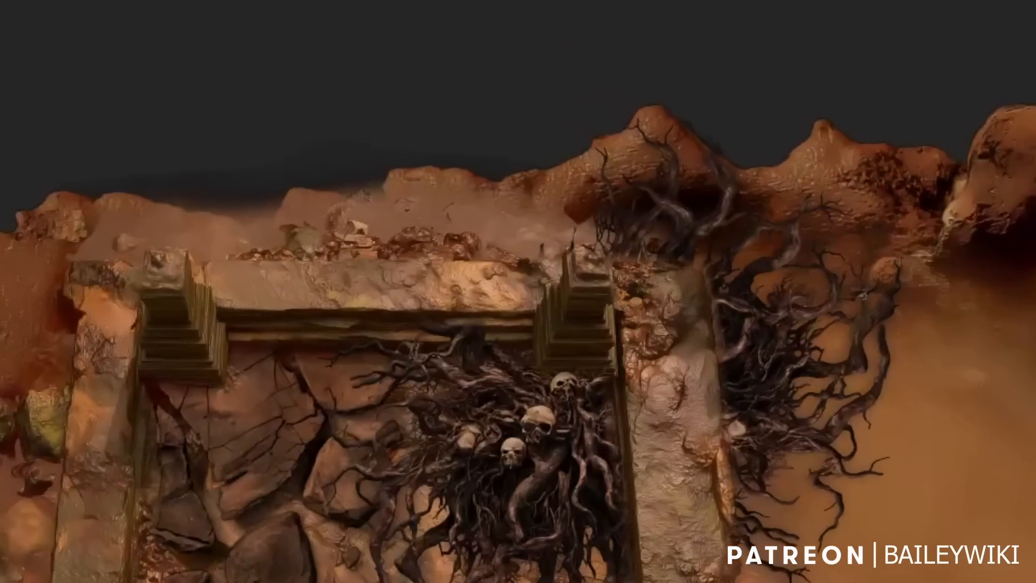
scroll(879, 582, up, 2)
scroll(880, 582, down, 2)
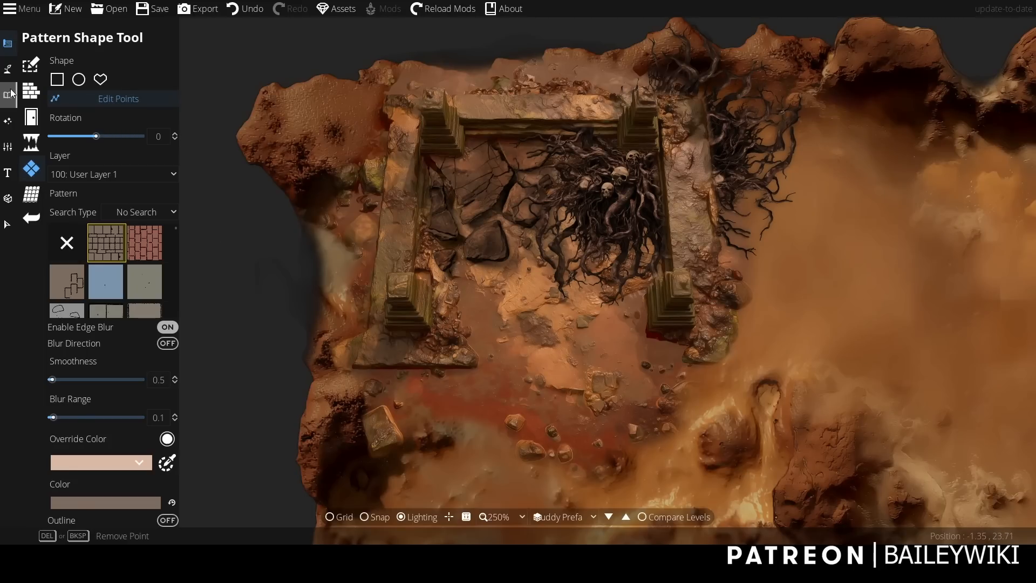
Search the object library for "stone floor" and choose the pale tiled floor with boulders at its corners.
click(9, 94)
click(33, 65)
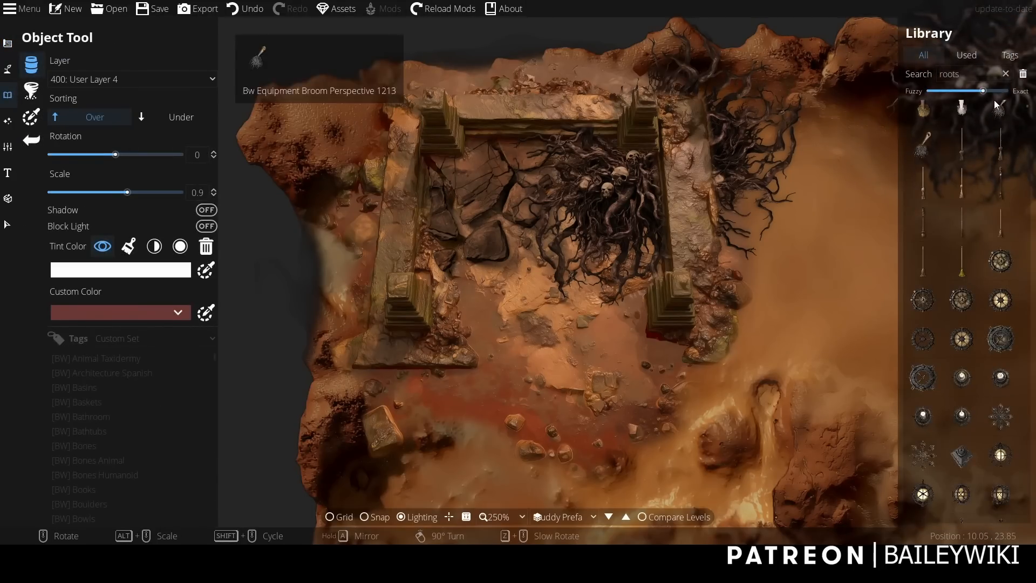
click(906, 76)
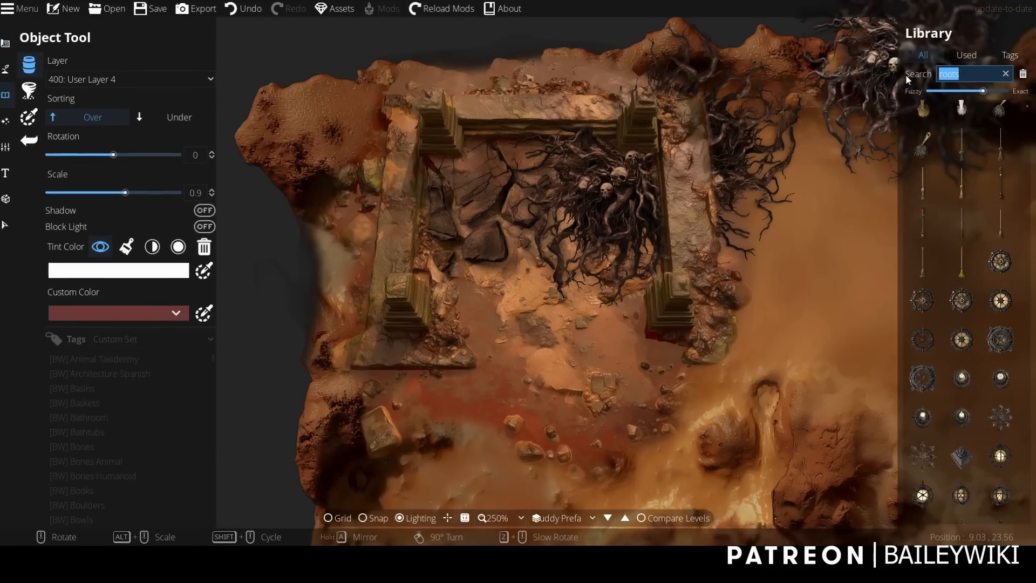
text(stone floor)
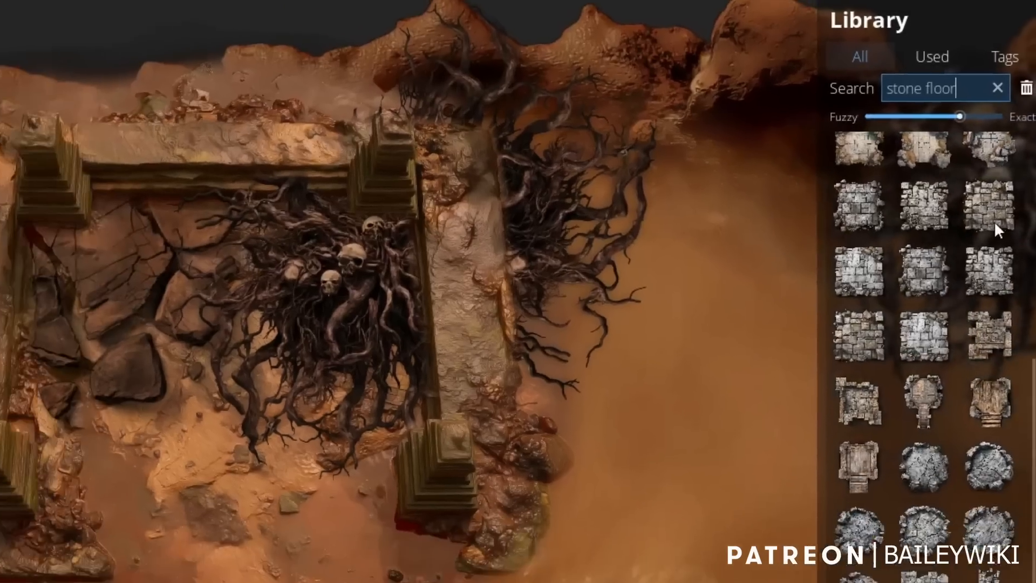
click(984, 235)
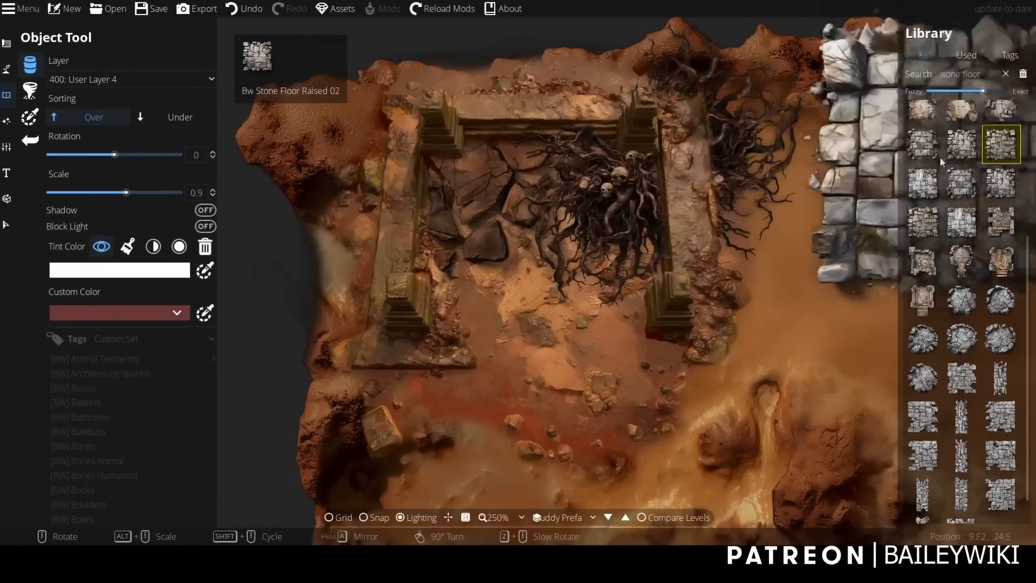
scroll(961, 162, up, 2)
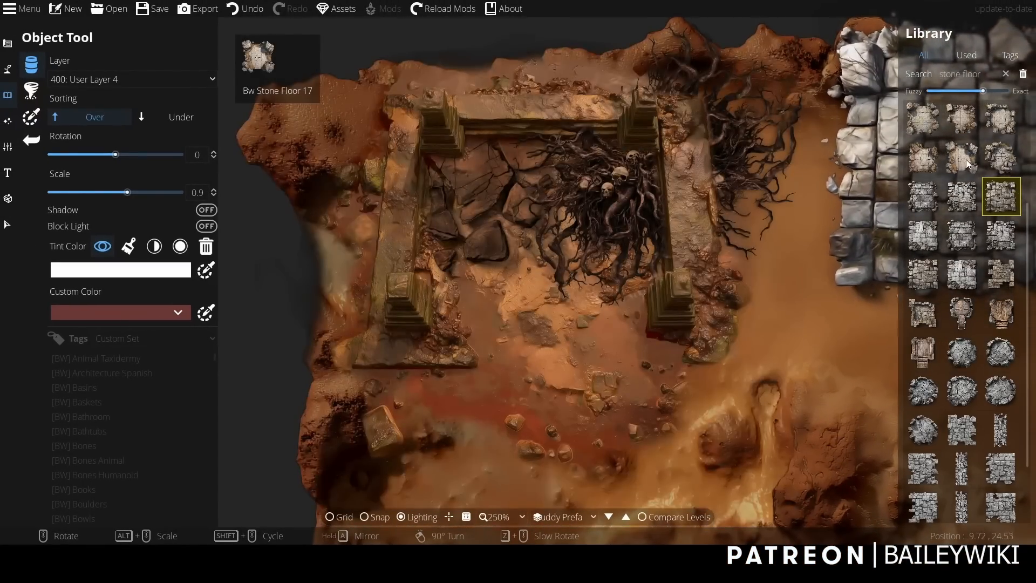
click(968, 164)
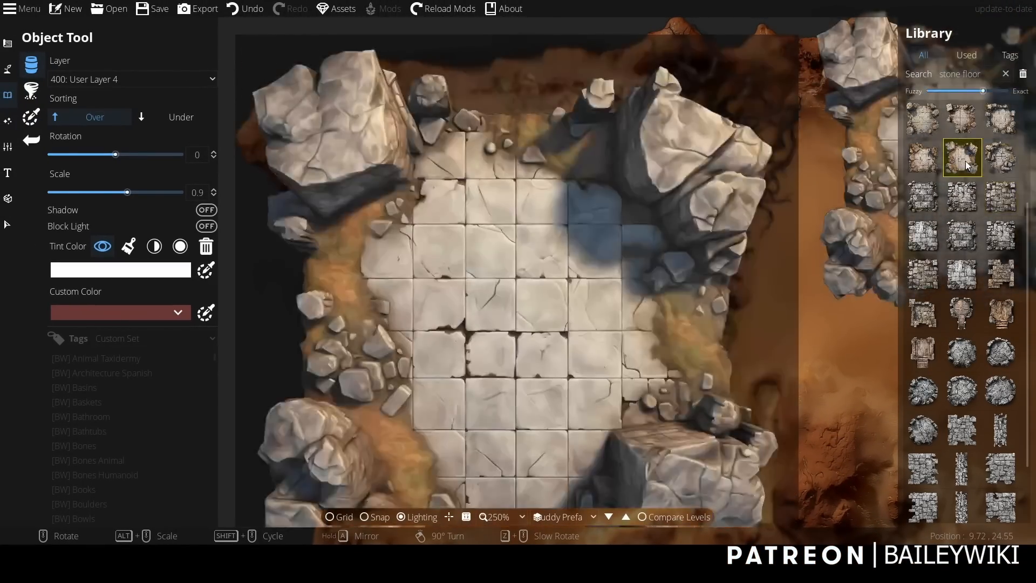
Rotate the stone floor to -90 degrees at scale 0.9 and place it across the ruin's open lower side.
scroll(547, 409, down, 1)
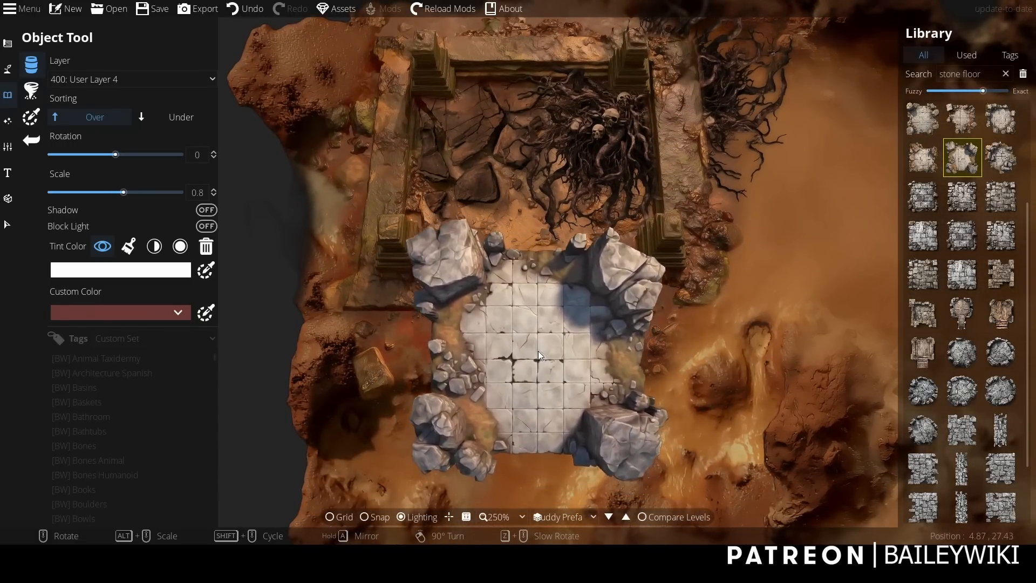
scroll(537, 335, up, 1)
scroll(529, 336, up, 6)
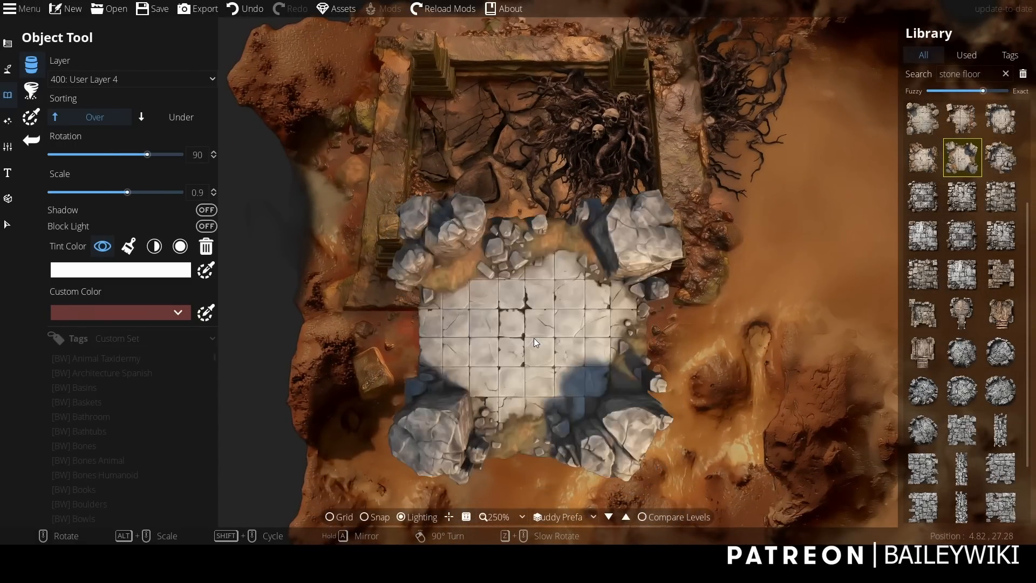
scroll(534, 338, up, 6)
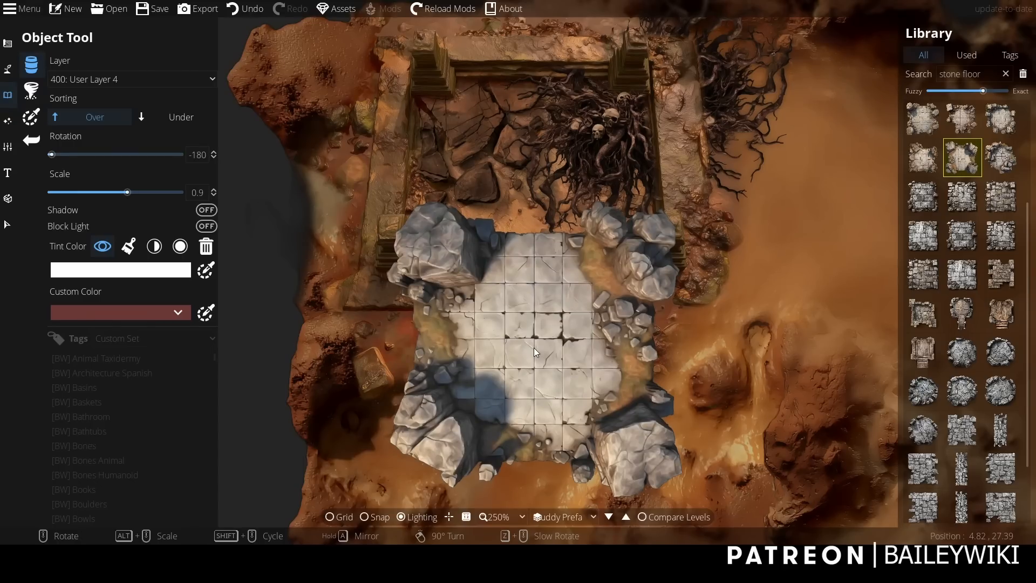
scroll(533, 348, up, 6)
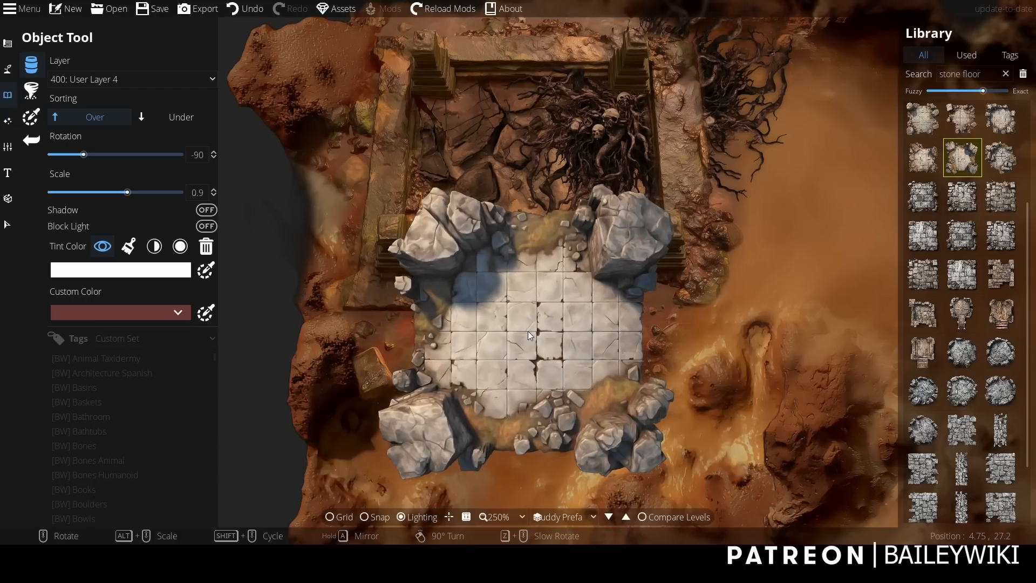
Select the placed stone floor object and convert it into a pattern with the same texture.
click(8, 224)
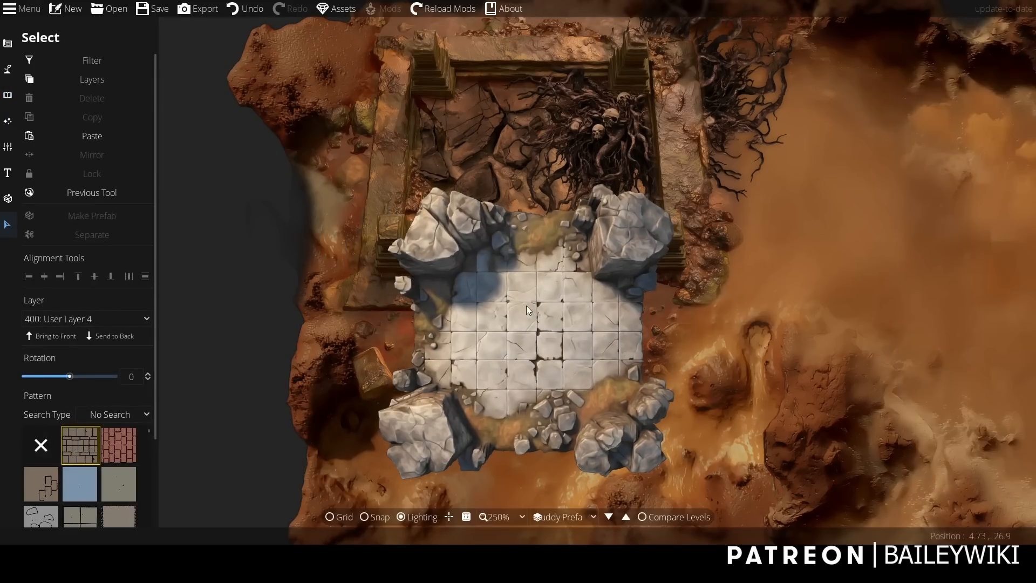
click(60, 60)
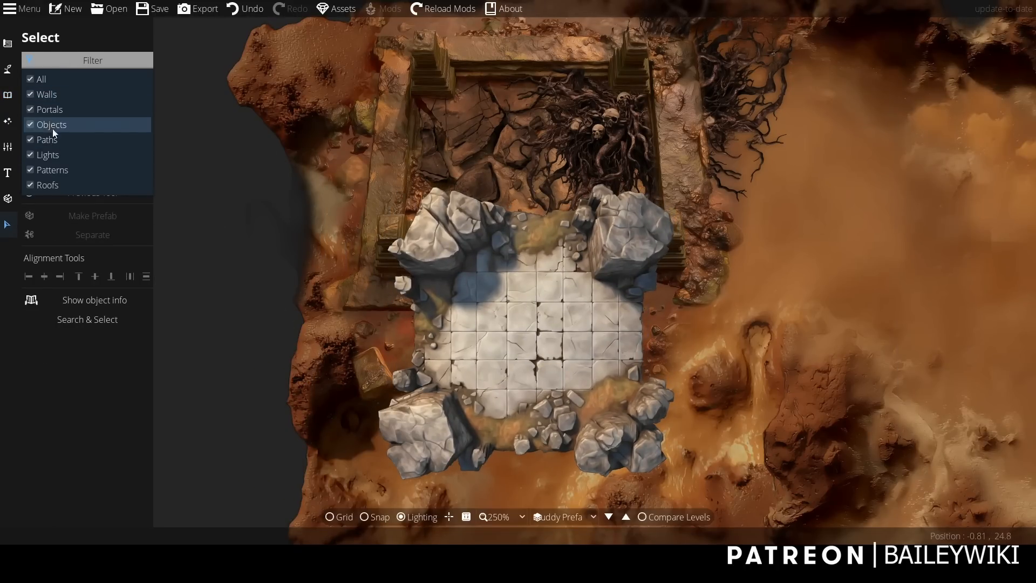
click(499, 318)
click(496, 313)
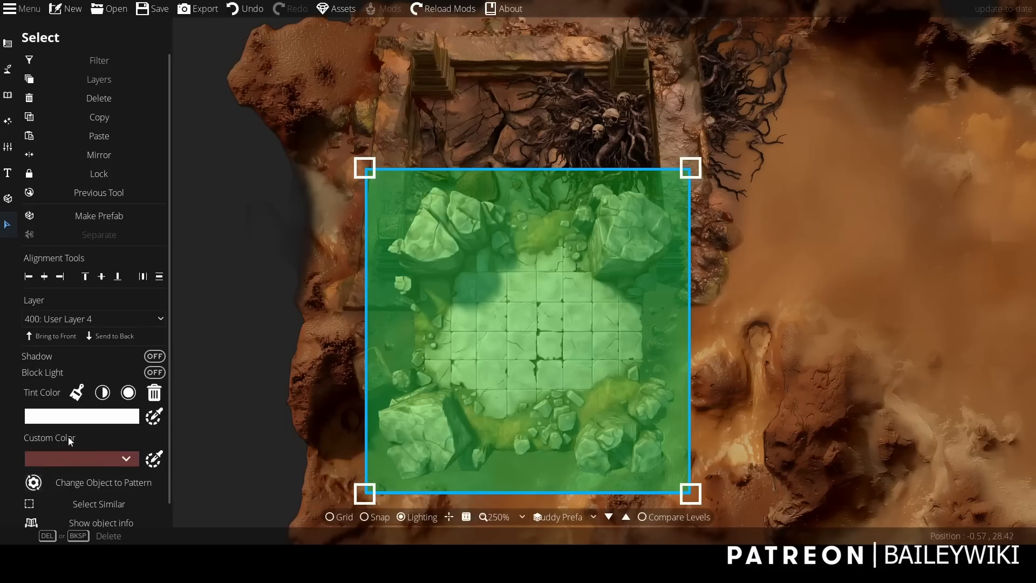
click(104, 476)
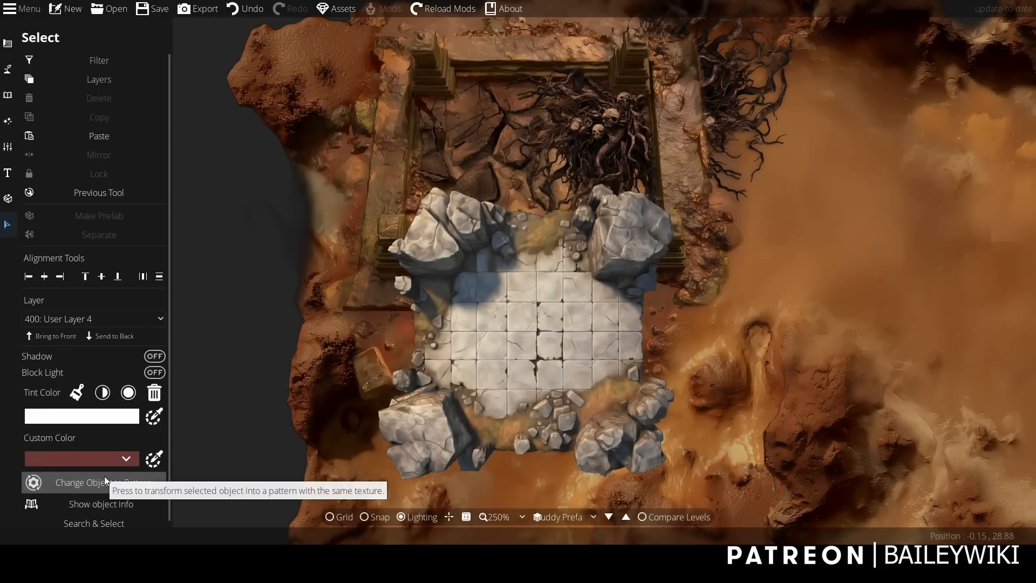
Exclude objects from the selection filter and select the converted stone floor pattern.
click(54, 60)
click(67, 124)
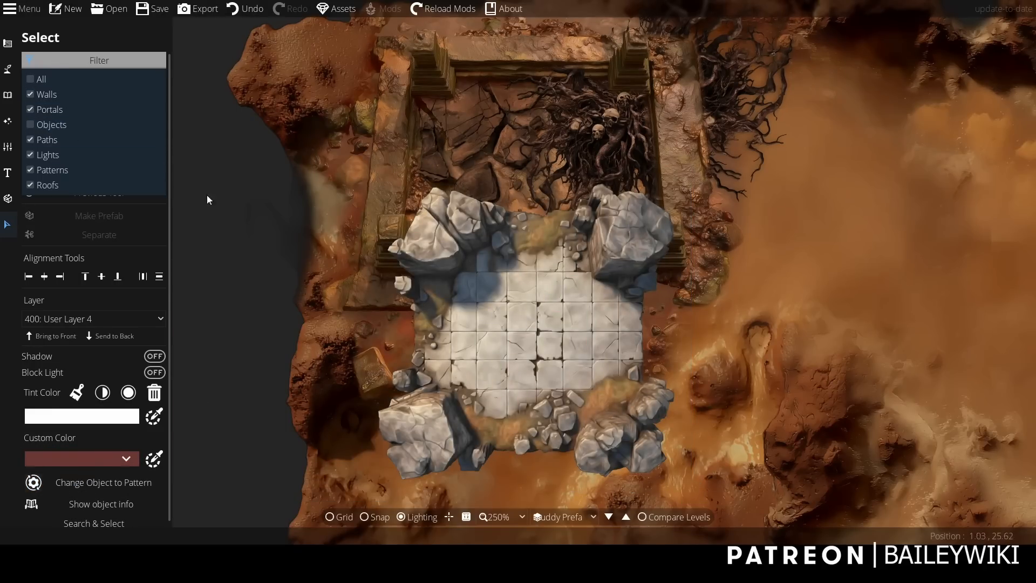
click(498, 348)
click(578, 358)
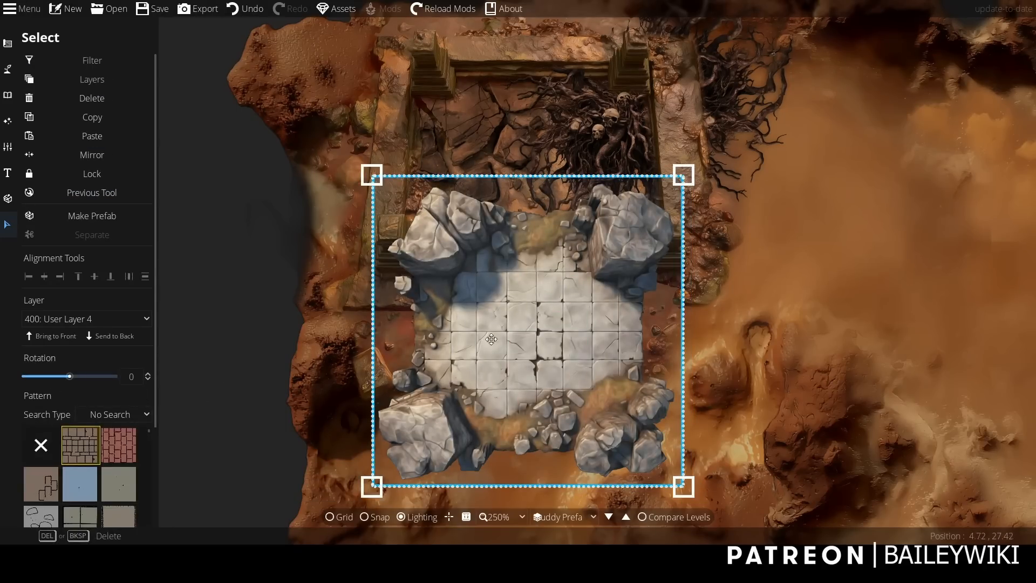
Edit the floor pattern's points with the Pattern Shape Tool, cutting away the upper-right boulder and uncovering the right pillar.
click(8, 43)
click(72, 168)
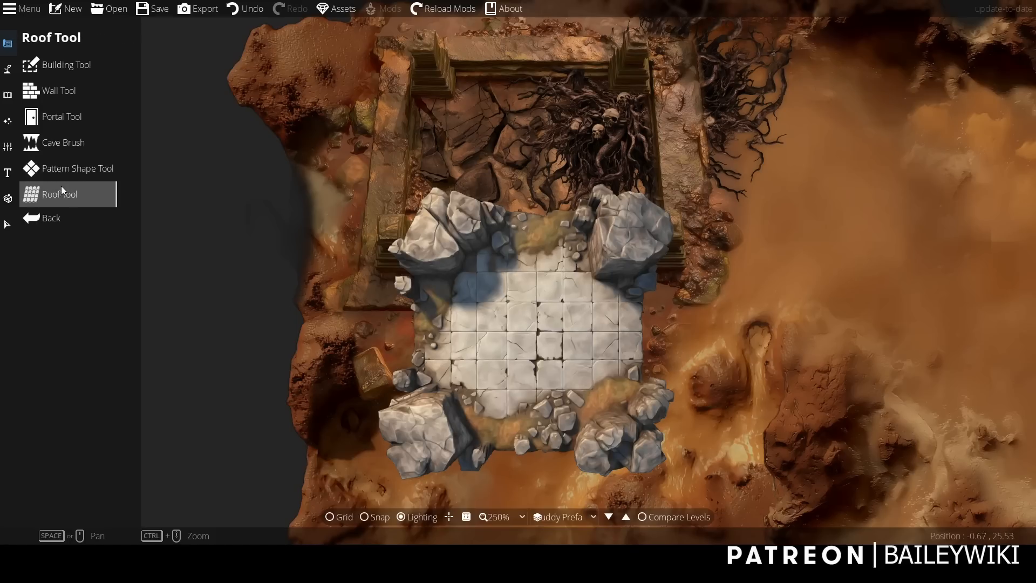
click(97, 100)
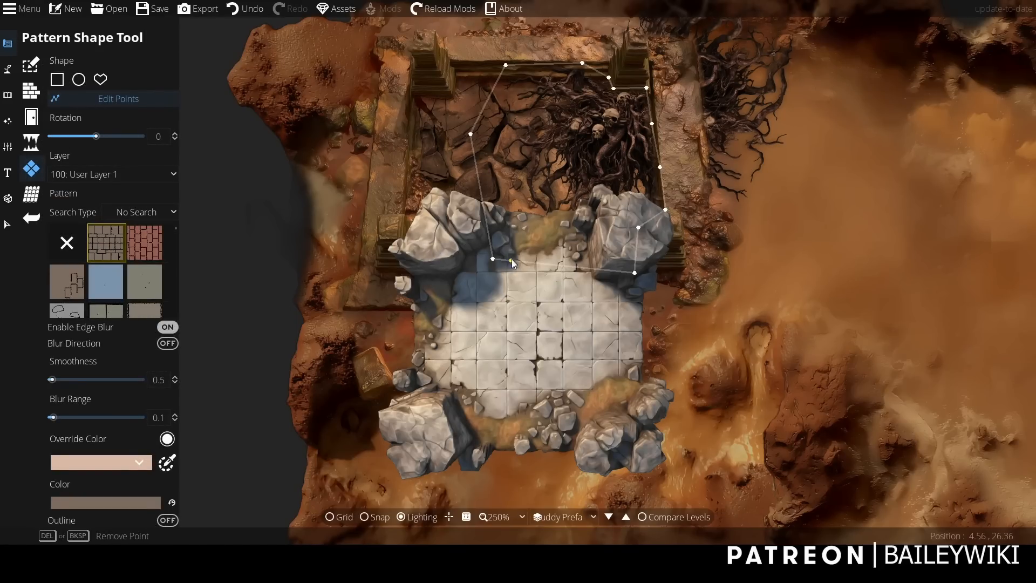
drag(516, 175, 515, 210)
drag(582, 199, 584, 263)
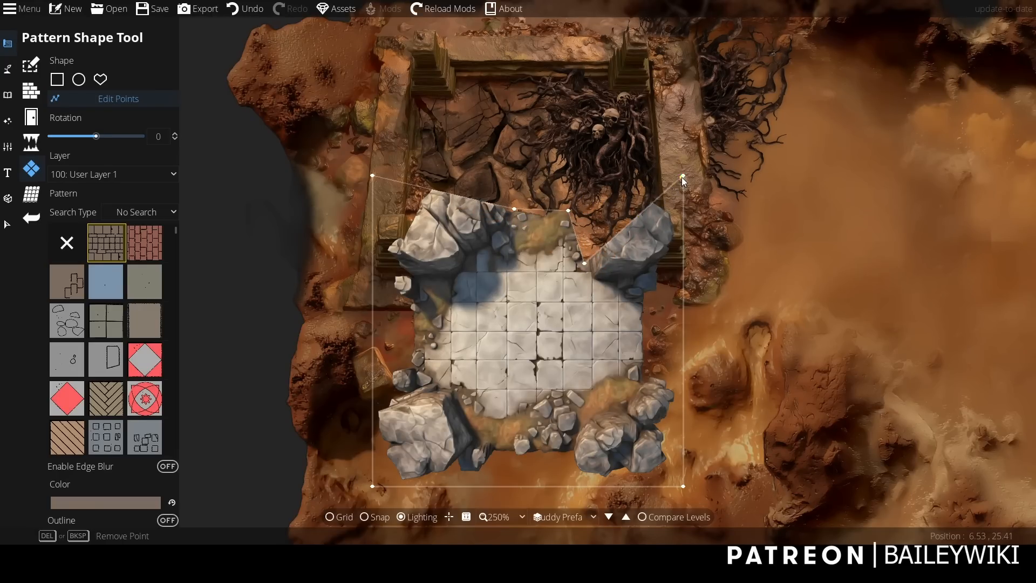
drag(681, 177, 657, 273)
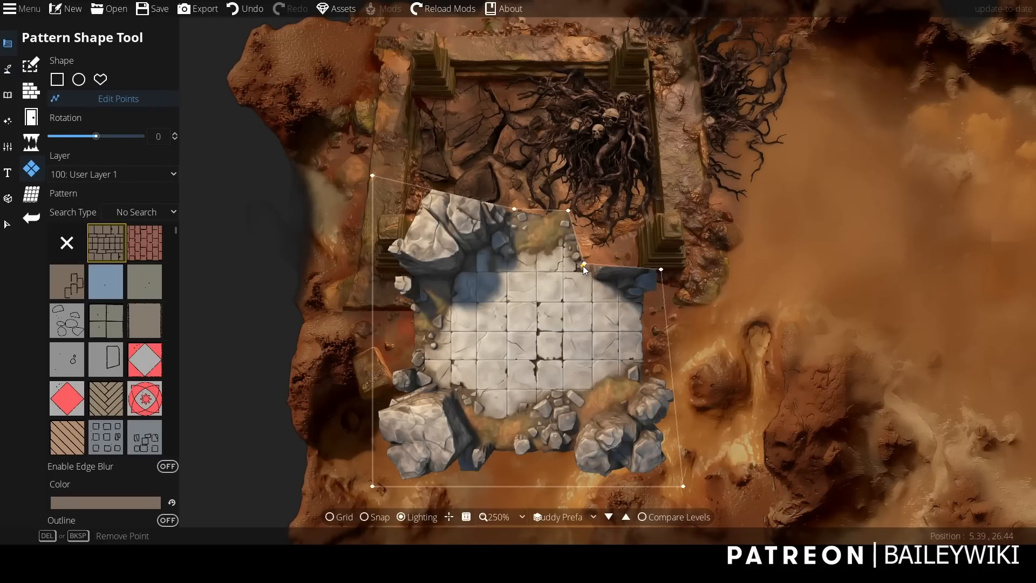
mouse_move(583, 265)
mouse_down()
mouse_move(620, 235)
mouse_move(594, 267)
mouse_up()
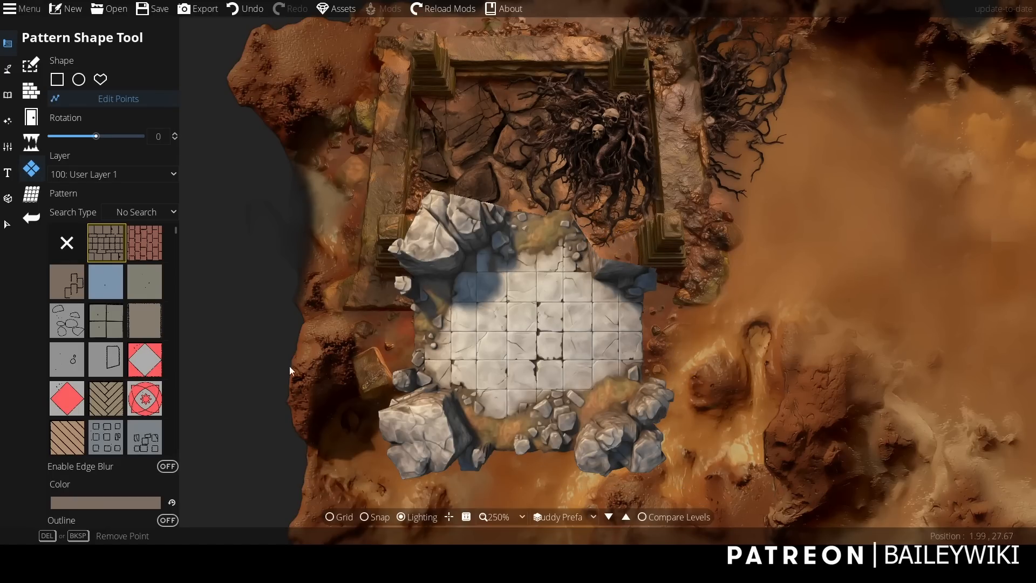
Pull the floor pattern's upper-left points inward to cut away that corner's boulder and clear the left pillar.
drag(372, 176, 402, 223)
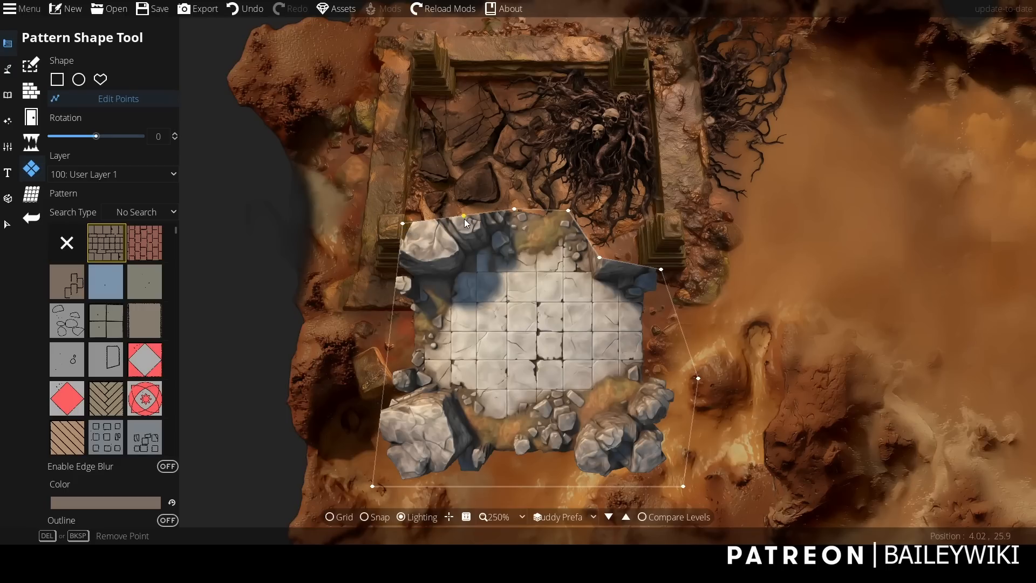
drag(465, 217, 500, 252)
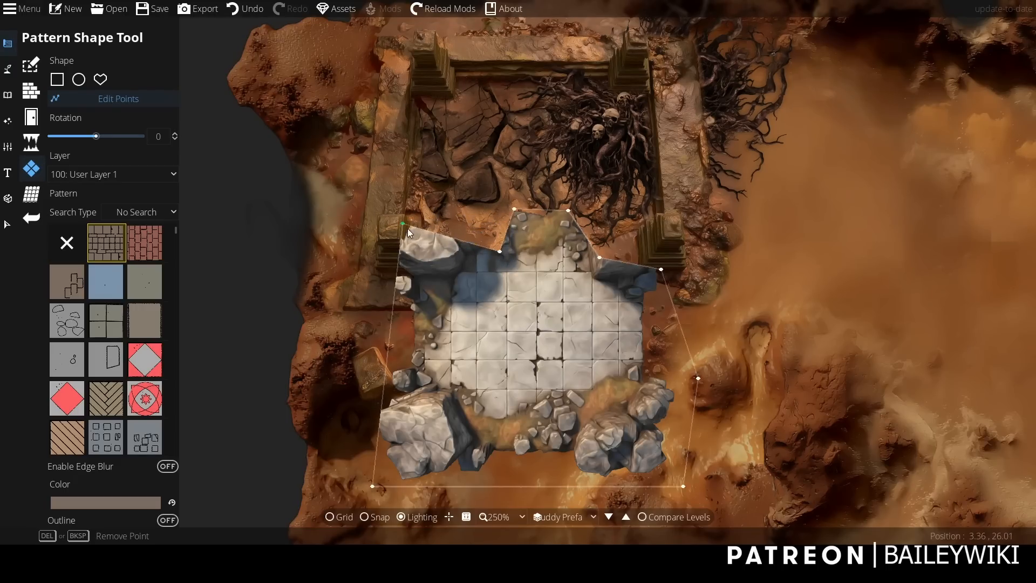
drag(403, 224, 413, 281)
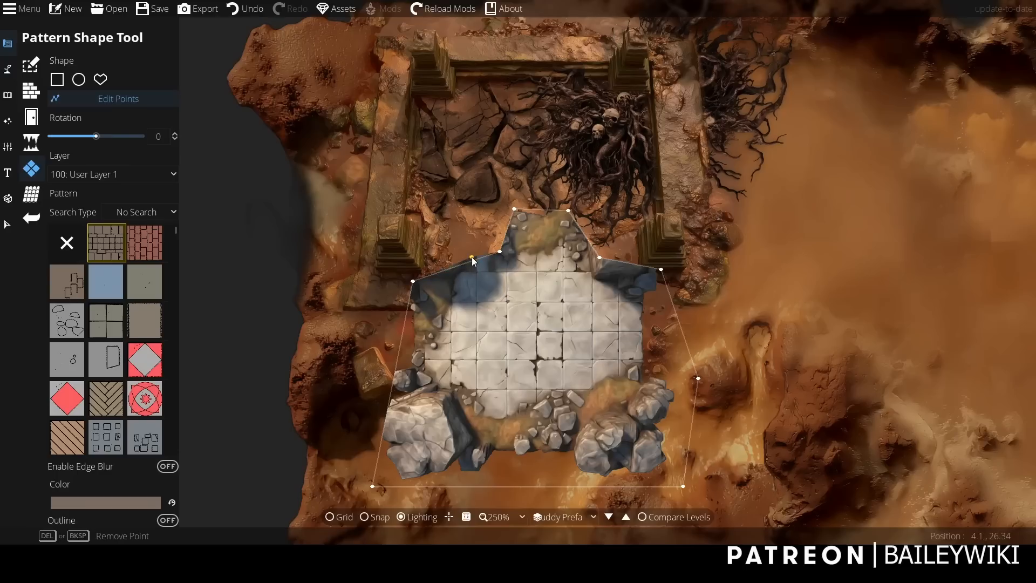
drag(458, 245, 458, 248)
Enable edge blur on the reshaped stone floor pattern and deselect it.
click(4, 226)
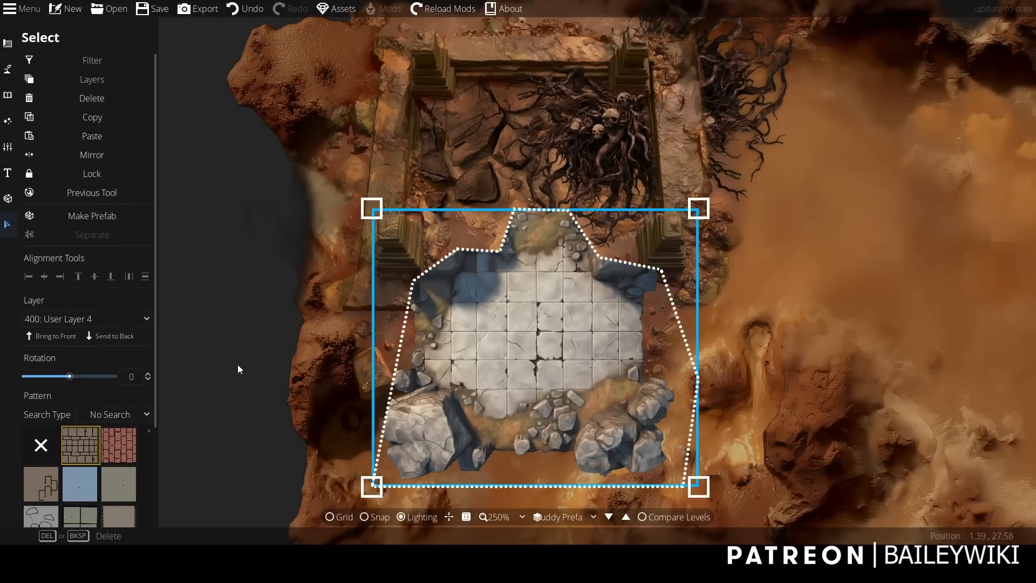
scroll(155, 352, down, 3)
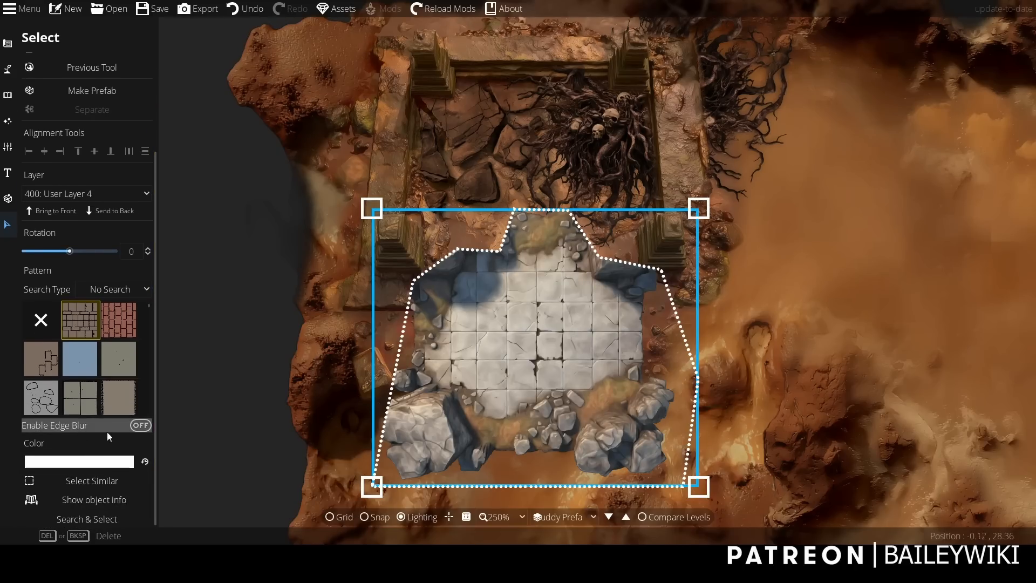
click(140, 425)
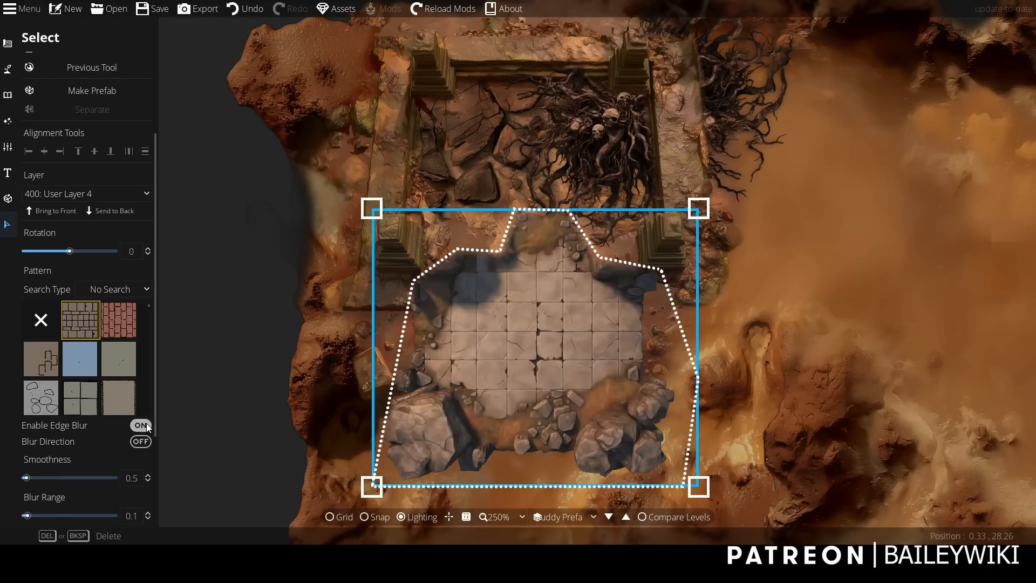
click(242, 326)
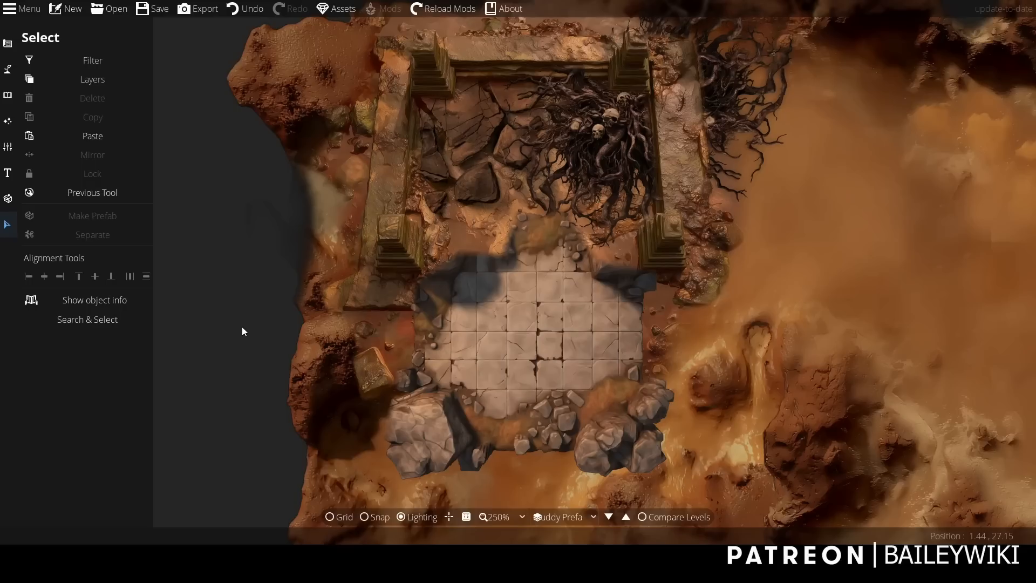
Move the stone floor pattern up between the ruin's lower pillars and send it to the back of its layer.
scroll(242, 327, down, 1)
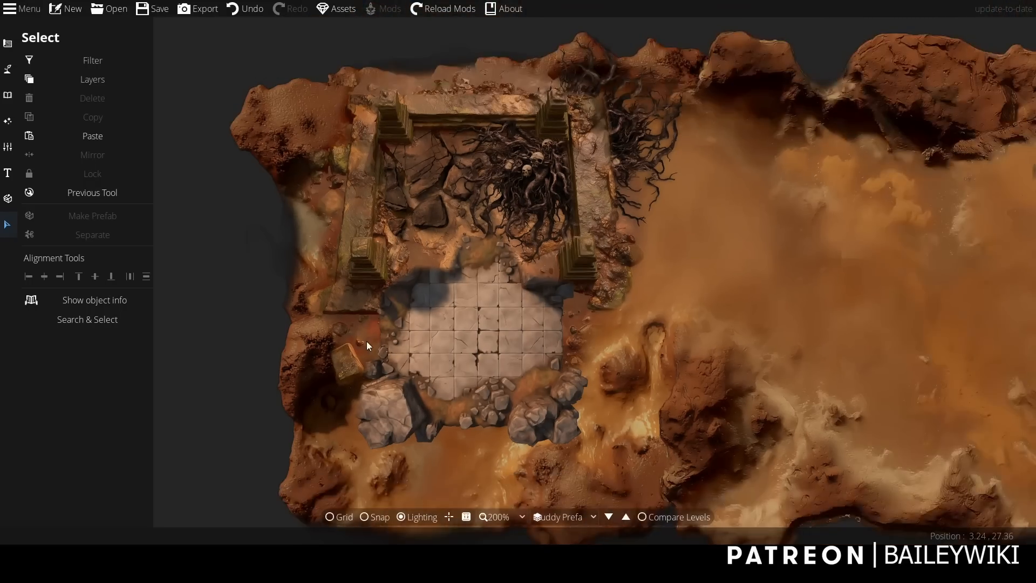
click(434, 380)
drag(434, 380, 431, 343)
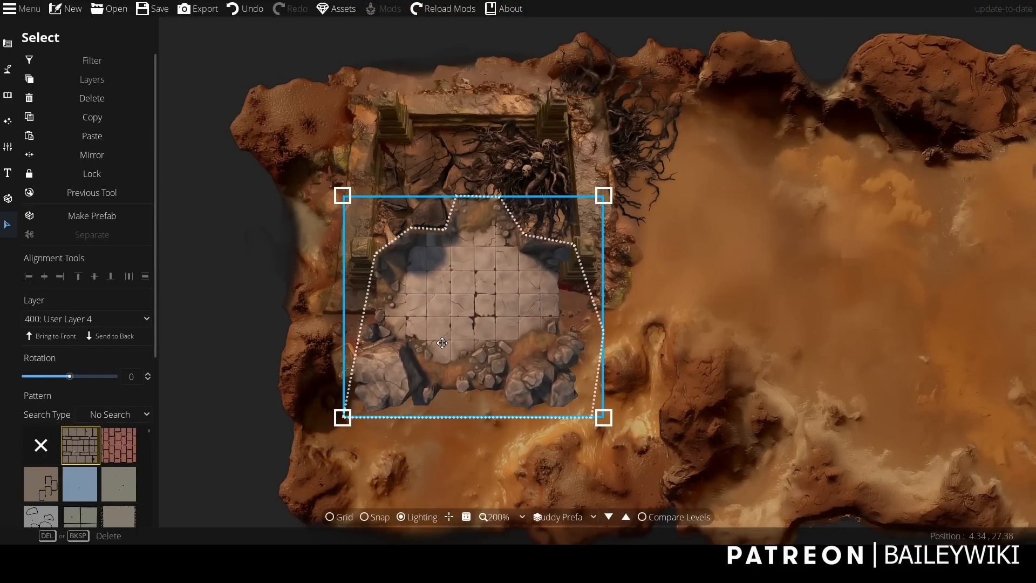
click(117, 335)
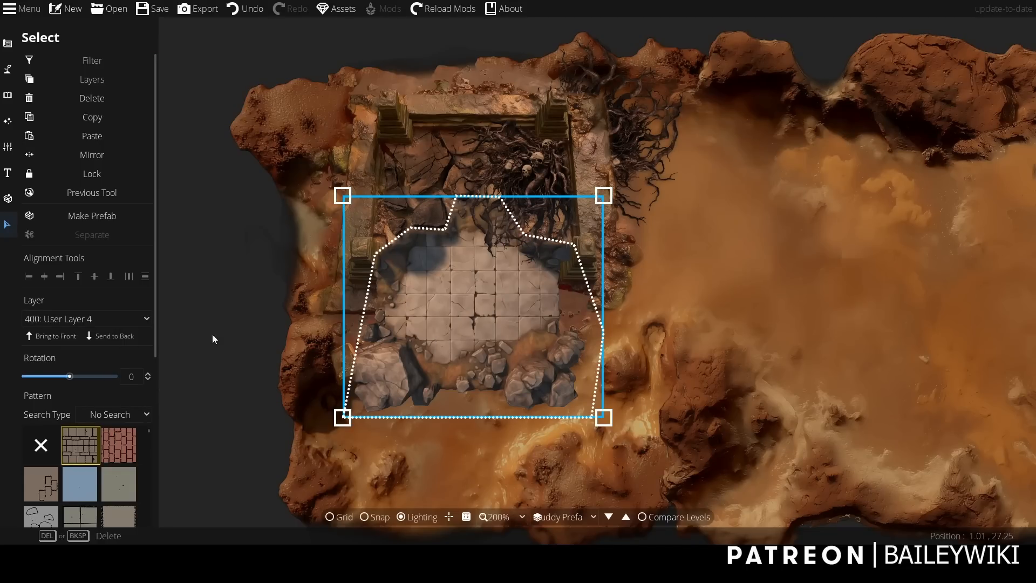
Move the stone floor pattern further up into the ruin, between its lower pillars, and deselect it.
click(257, 289)
drag(497, 344, 505, 313)
click(270, 416)
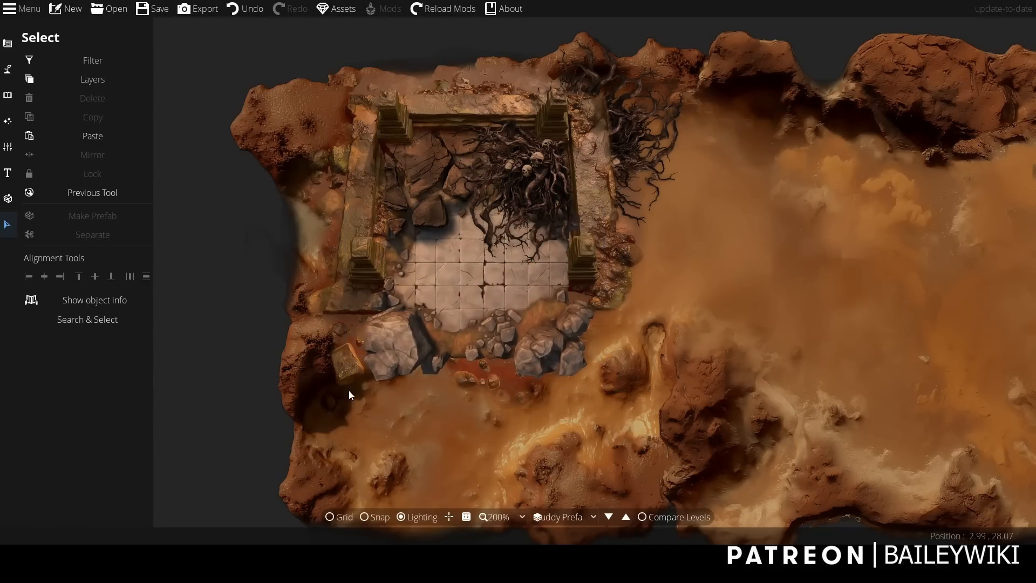
scroll(348, 390, up, 1)
scroll(348, 390, down, 1)
scroll(373, 416, down, 1)
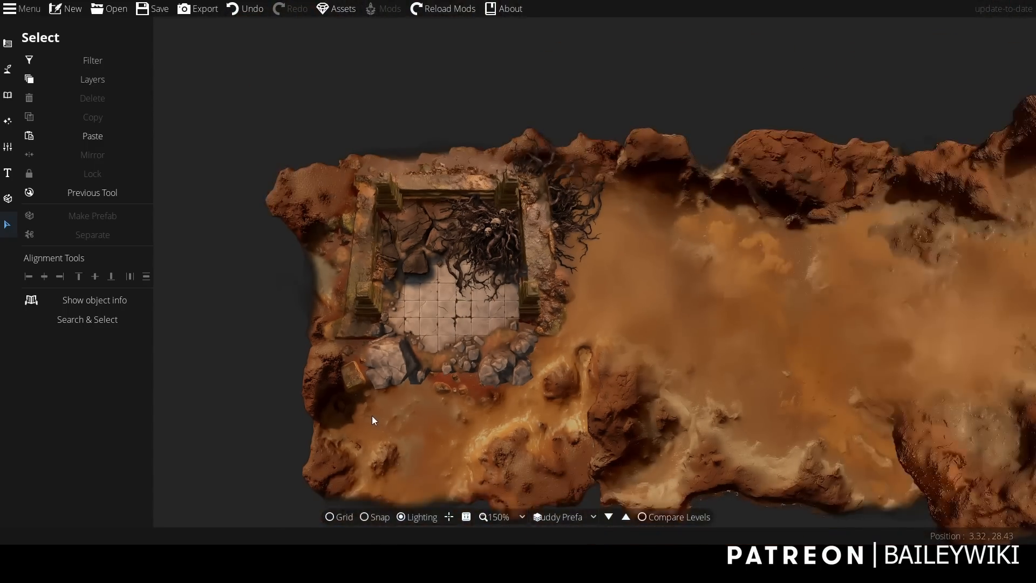
scroll(372, 417, up, 2)
Edit the floor pattern's lower-left points with the Pattern Shape Tool, pulling them inward to cut away the large boulder.
click(7, 69)
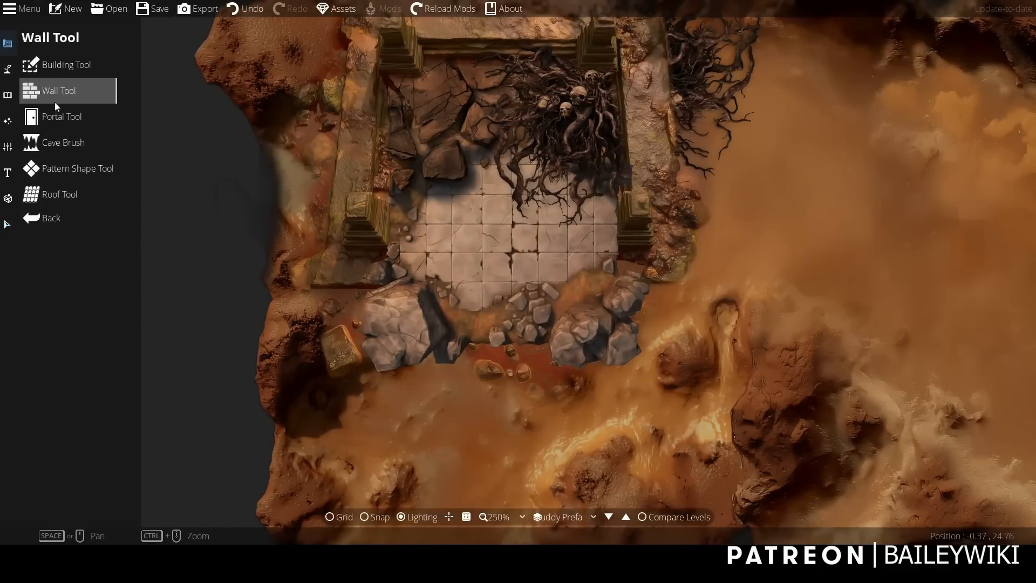
click(73, 165)
mouse_move(347, 382)
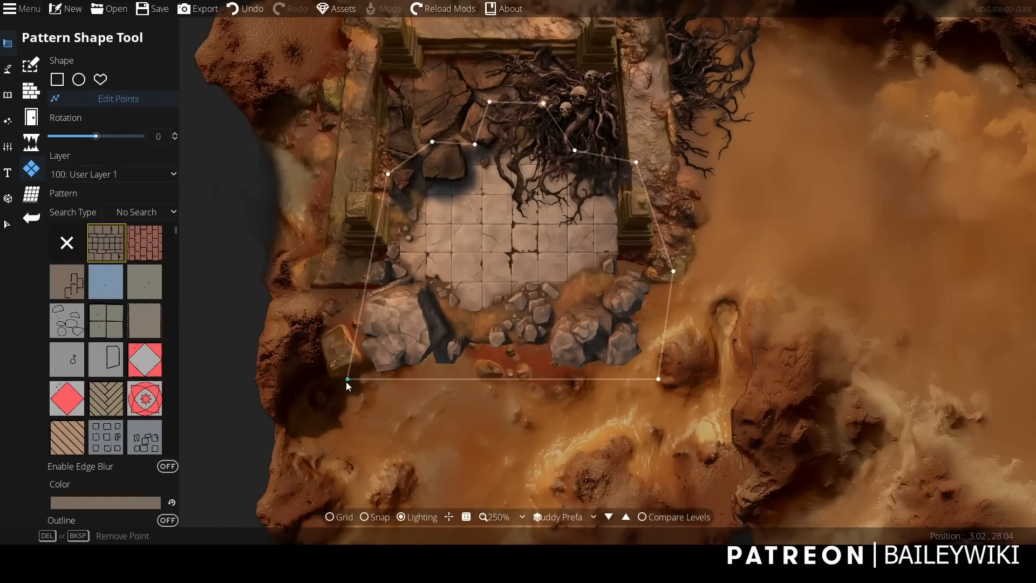
drag(380, 273, 374, 273)
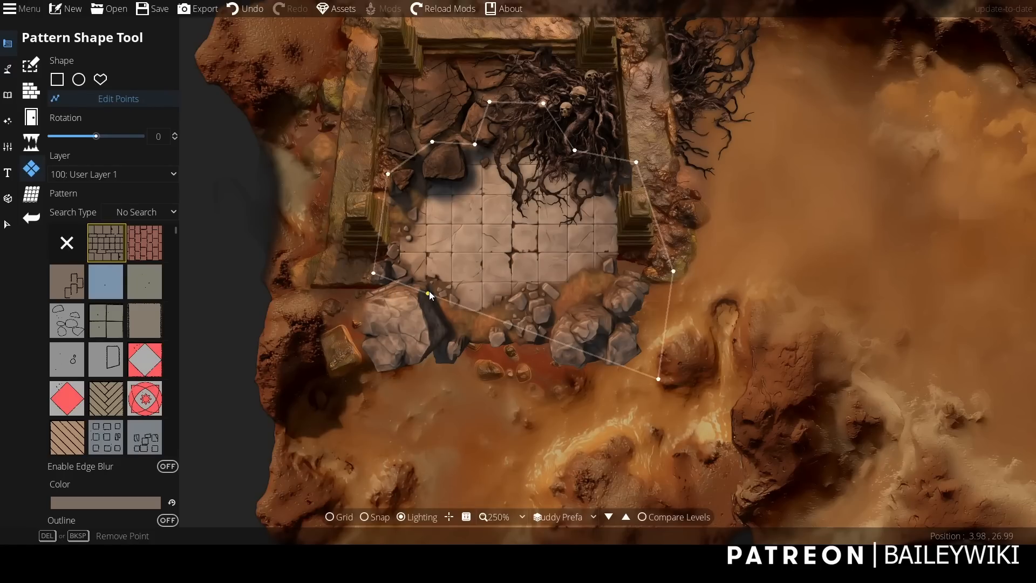
mouse_move(429, 292)
mouse_down()
mouse_move(454, 267)
mouse_move(434, 309)
mouse_up()
Pull the floor pattern's lower-right points inward to cut away that corner's boulders, keeping the small rubble at the lower centre.
drag(503, 333, 566, 317)
drag(630, 302, 598, 289)
drag(674, 270, 639, 275)
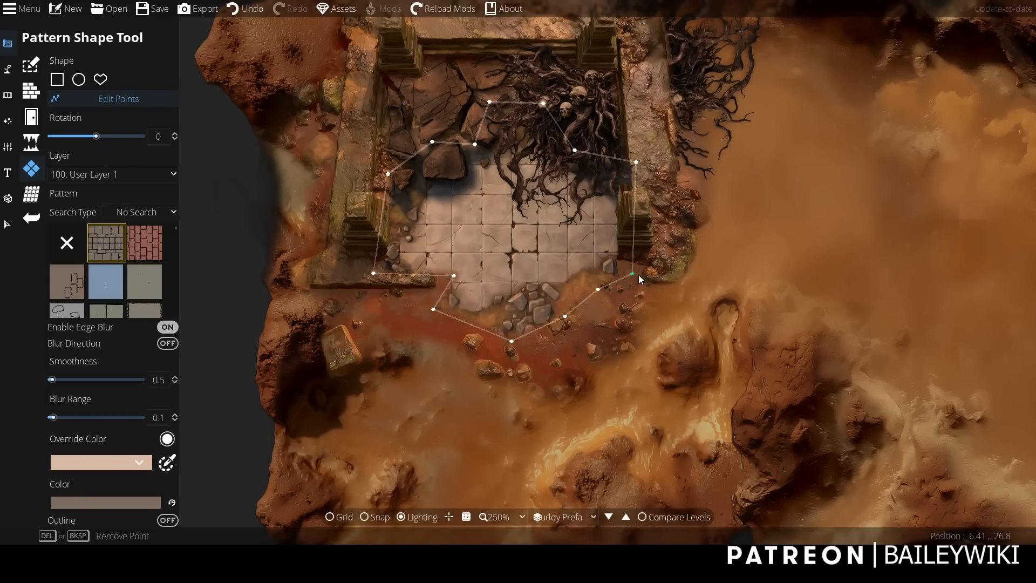
scroll(442, 373, down, 3)
scroll(443, 373, up, 2)
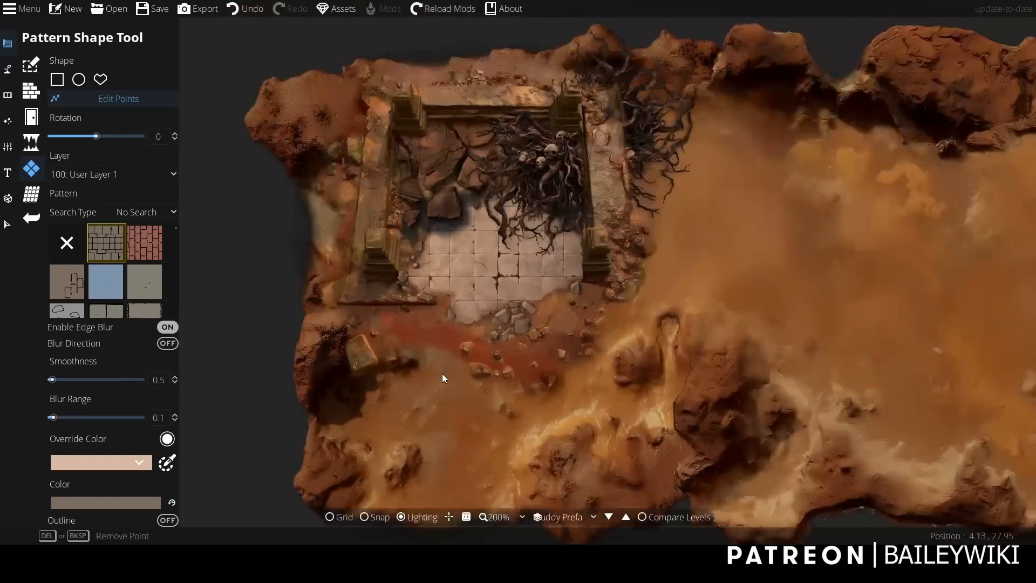
click(8, 225)
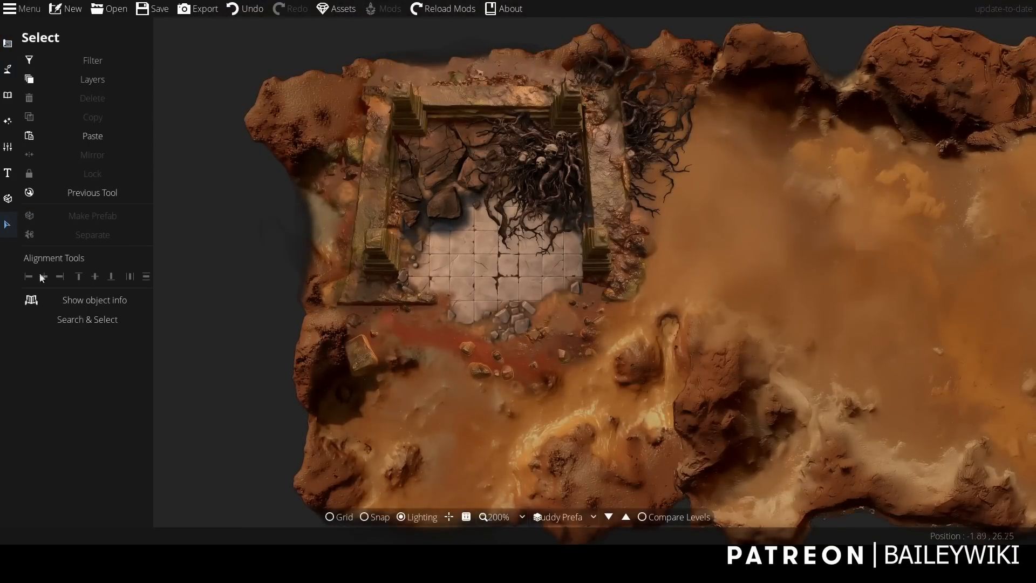
click(497, 286)
click(215, 287)
scroll(214, 286, down, 1)
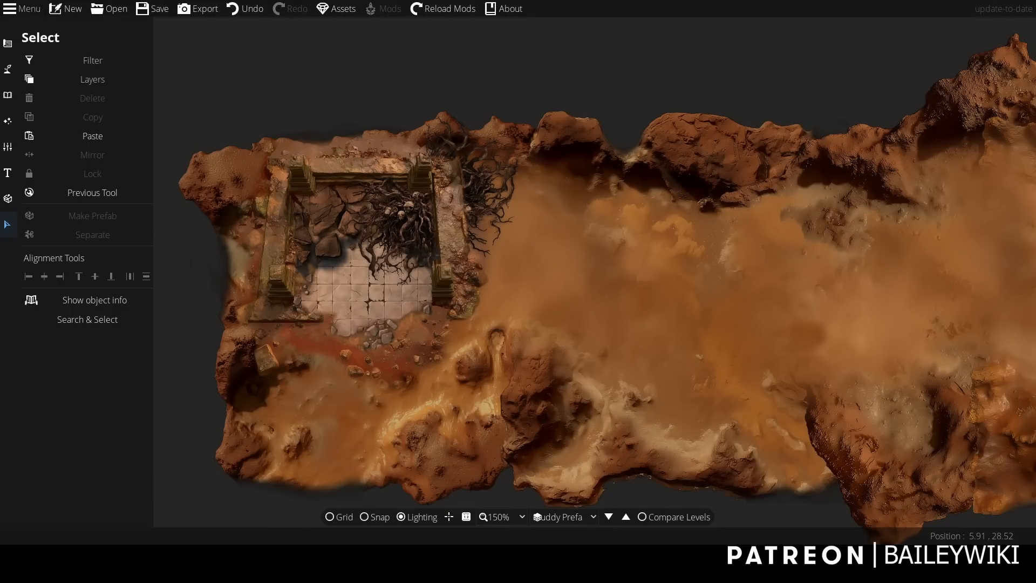
Search the object library for "ornament" and choose the dark round tree ornament.
click(7, 95)
click(66, 64)
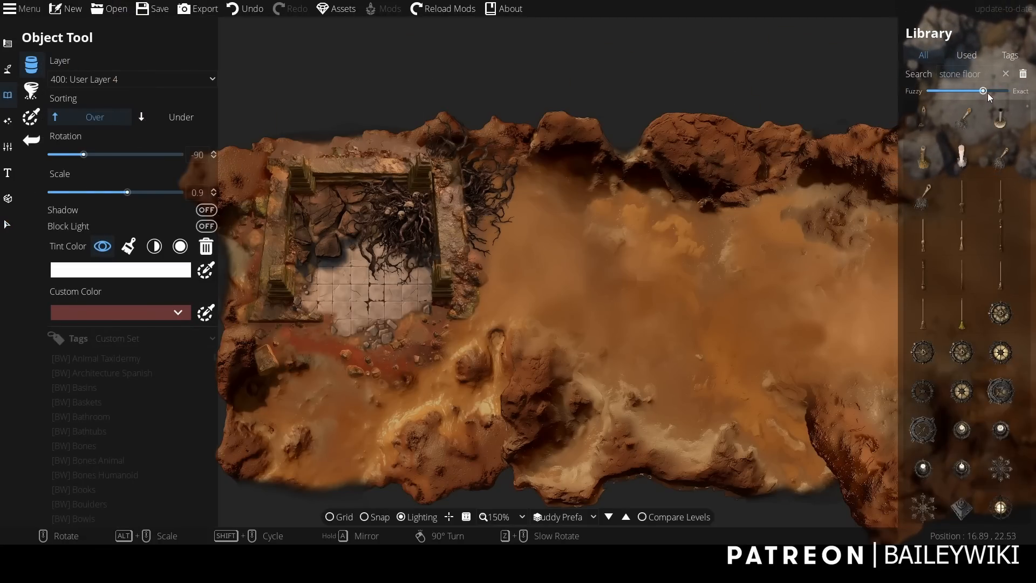
drag(995, 67, 907, 65)
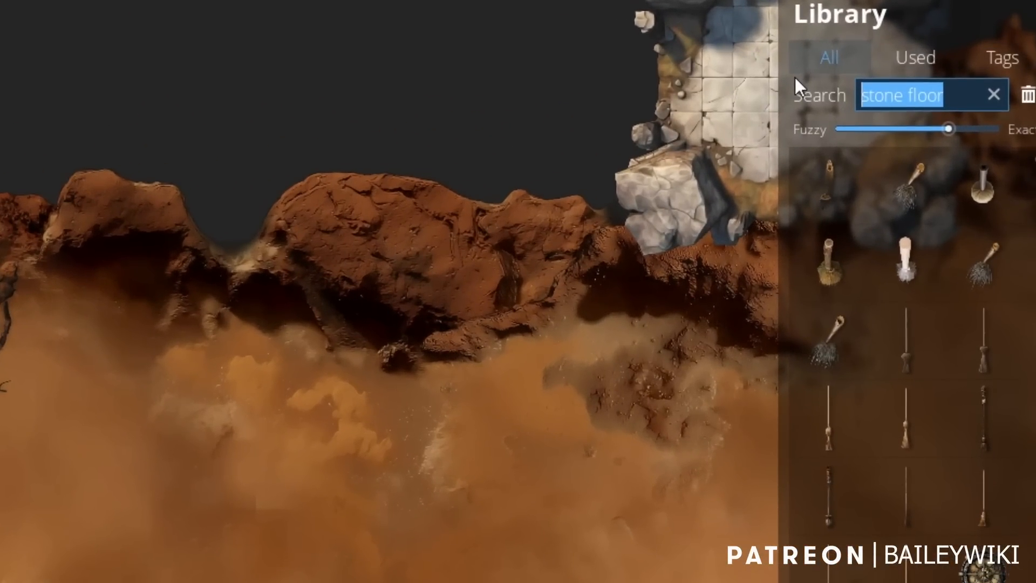
text(ornament)
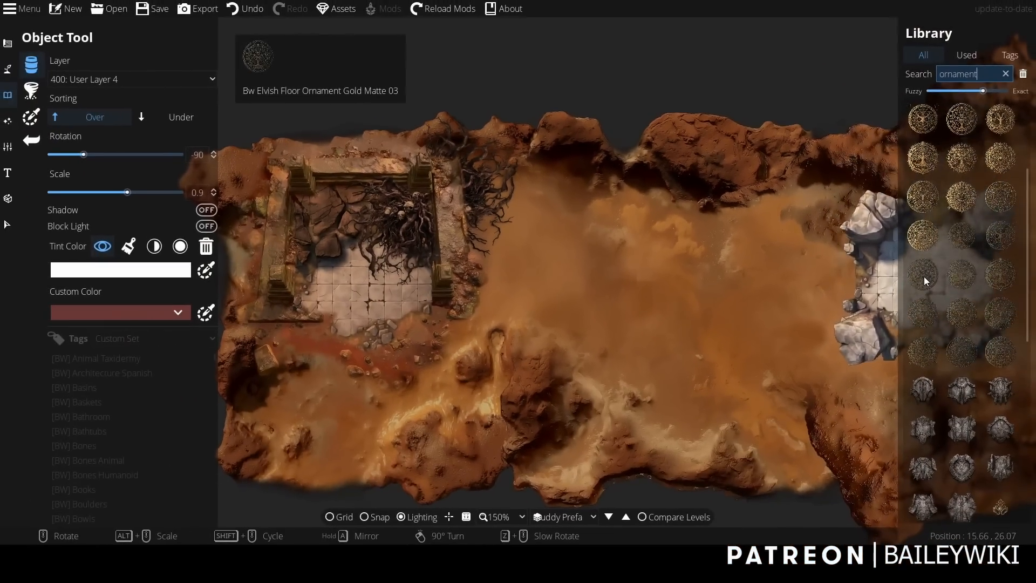
mouse_move(830, 500)
click(924, 276)
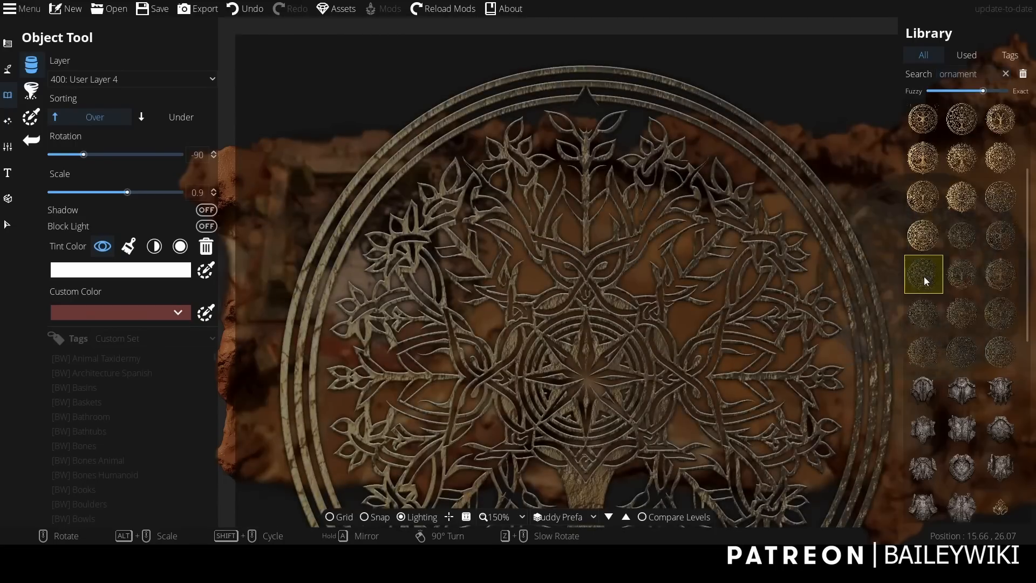
Scale the round tree ornament to 0.5 and place it over the ruin's stone floor.
scroll(974, 313, down, 4)
scroll(975, 302, up, 4)
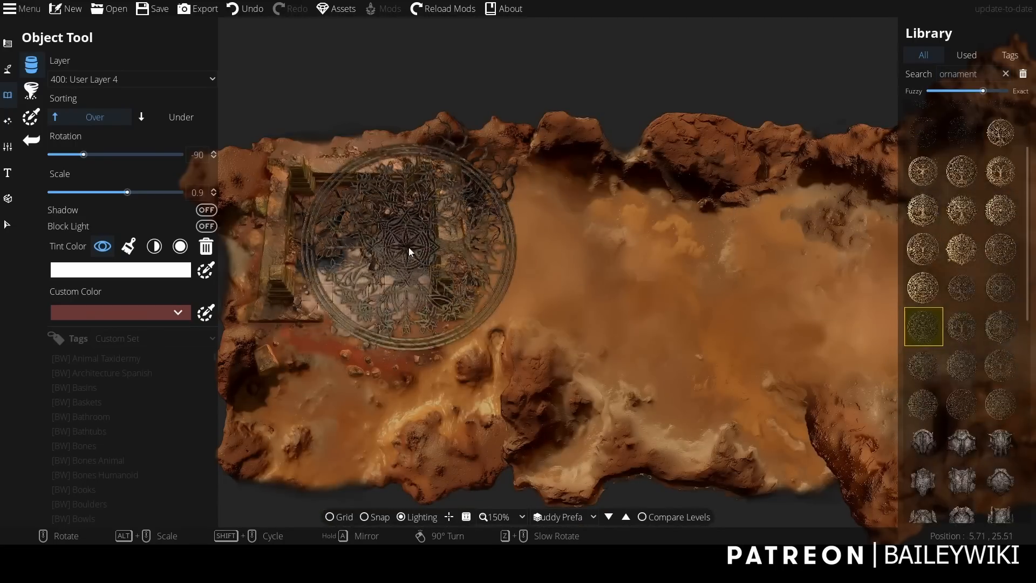
alt+scroll(351, 302, down, 7)
scroll(352, 297, up, 4)
scroll(352, 297, up, 1)
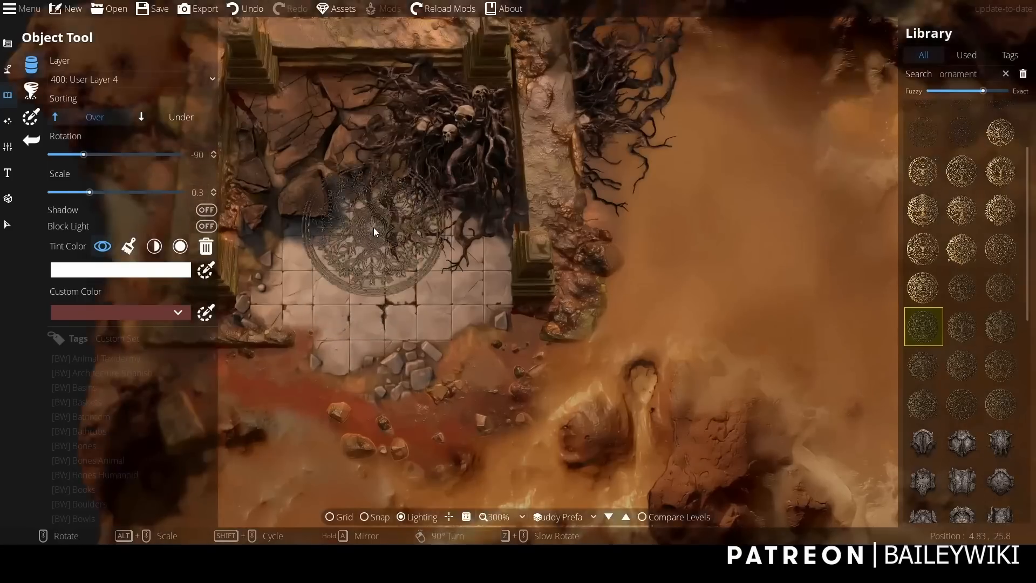
alt+scroll(373, 228, up, 3)
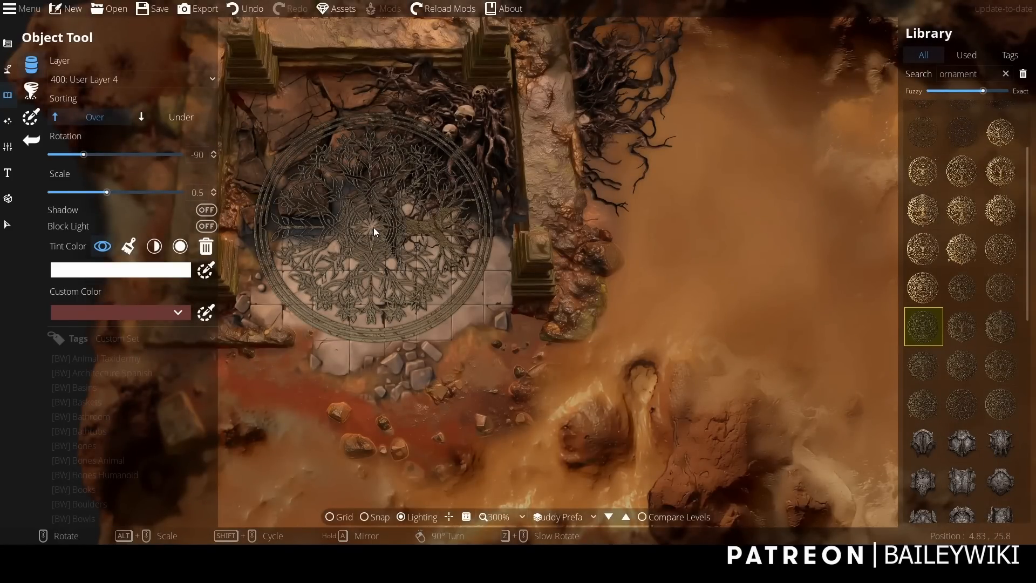
click(374, 227)
Allow objects in the selection filter, select the placed ornament and change it from an object to a pattern.
click(9, 225)
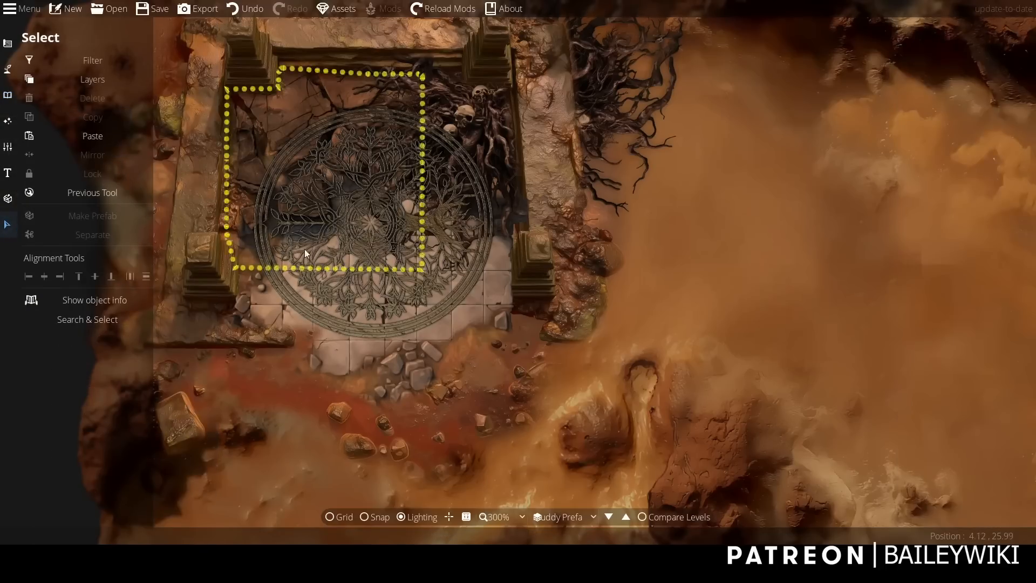
click(81, 65)
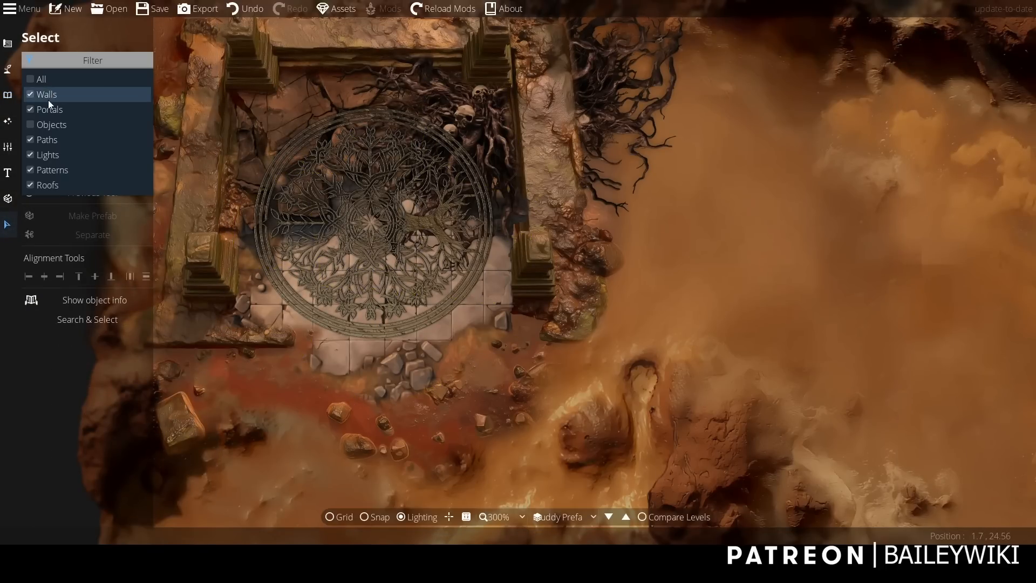
click(386, 292)
click(367, 292)
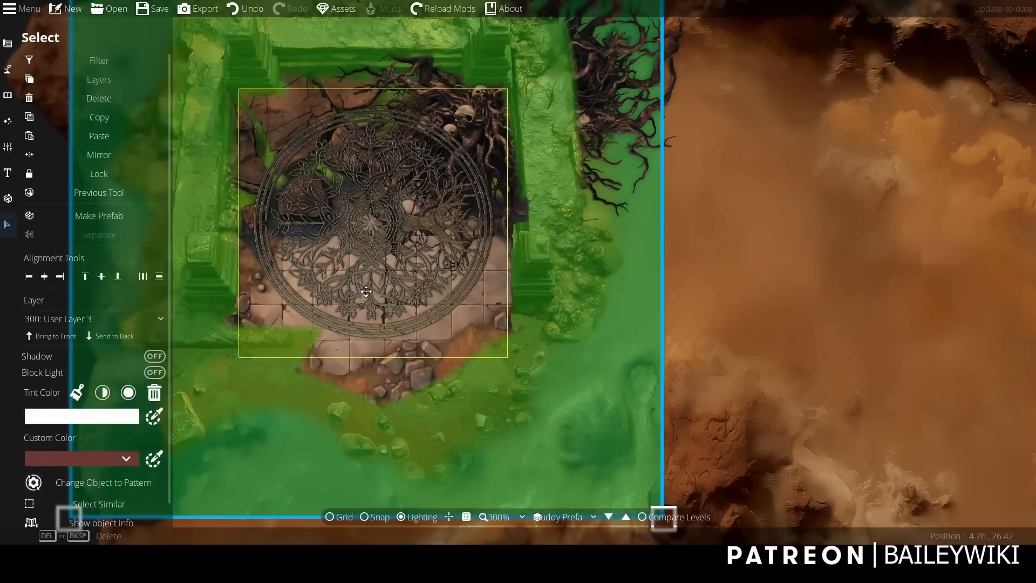
scroll(389, 299, down, 2)
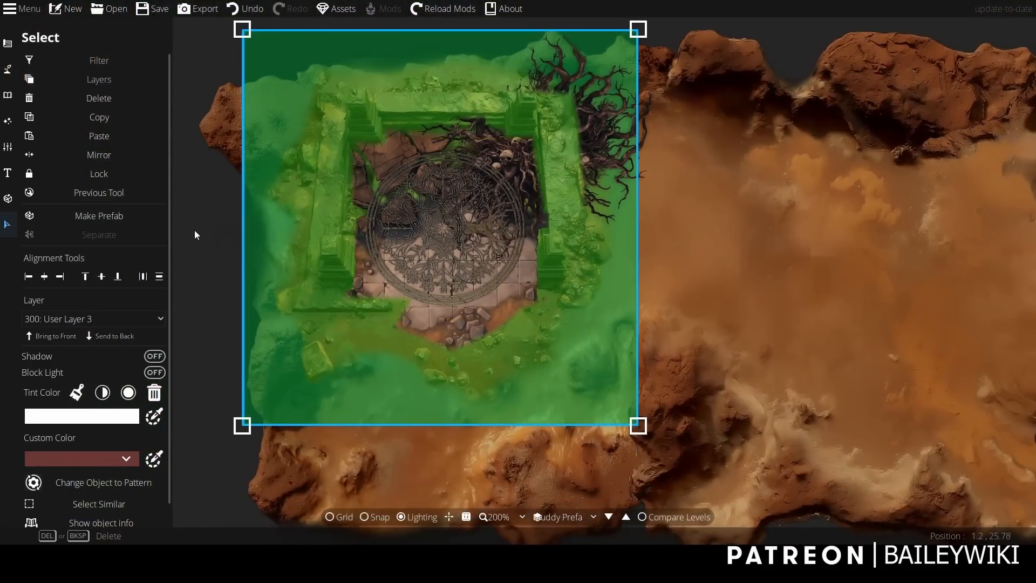
click(194, 231)
click(436, 238)
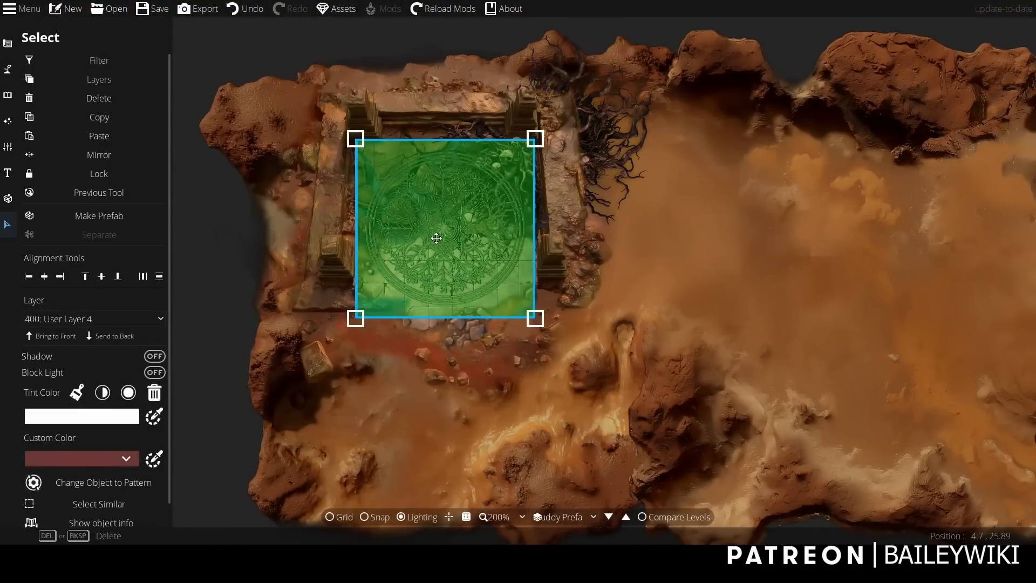
click(84, 478)
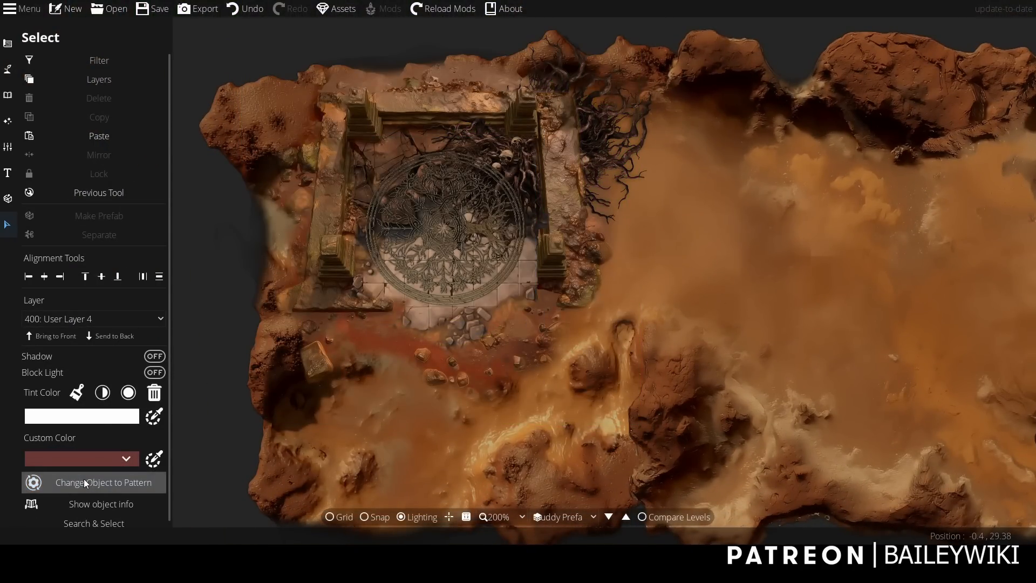
click(8, 68)
click(73, 163)
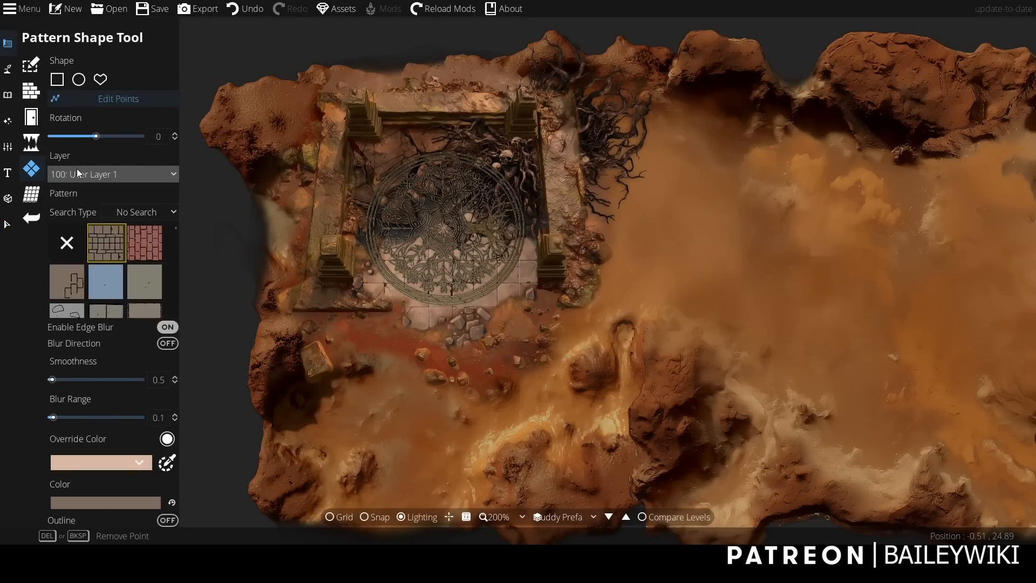
click(7, 224)
Send the ornament pattern to the back of User Layer 4, and send the stone floor pattern behind it.
click(36, 60)
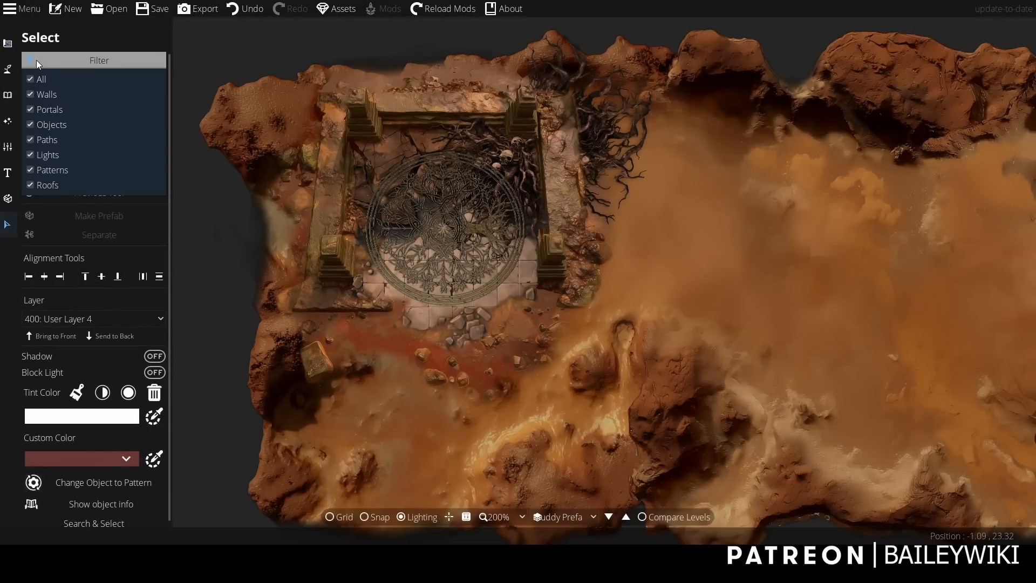
click(453, 228)
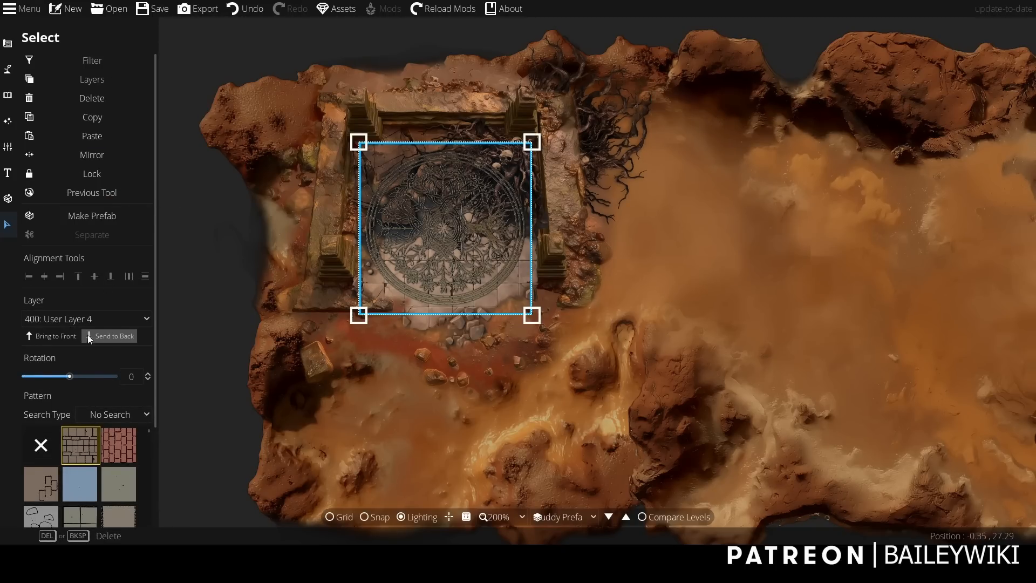
click(109, 337)
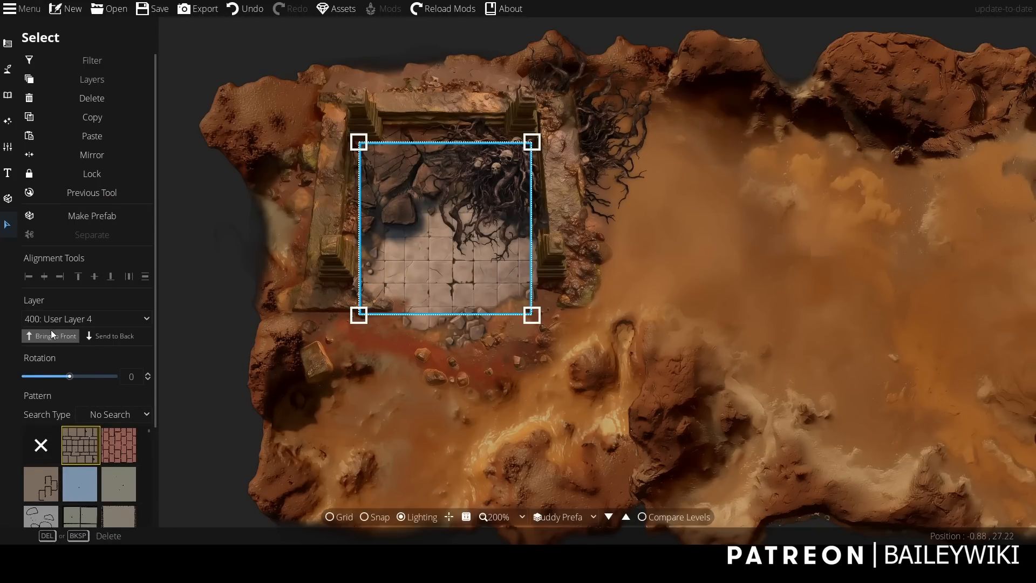
click(206, 289)
click(418, 285)
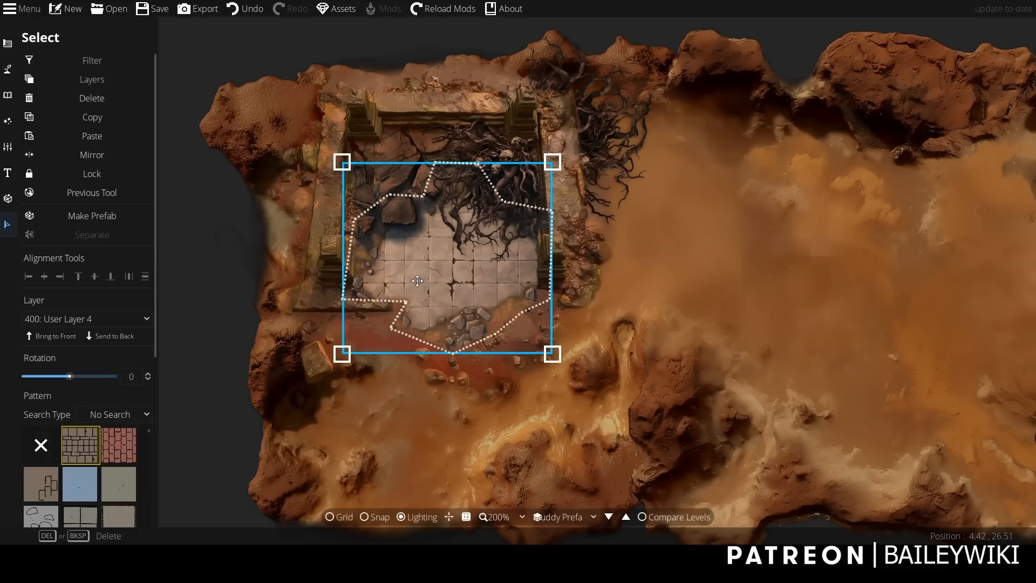
click(111, 333)
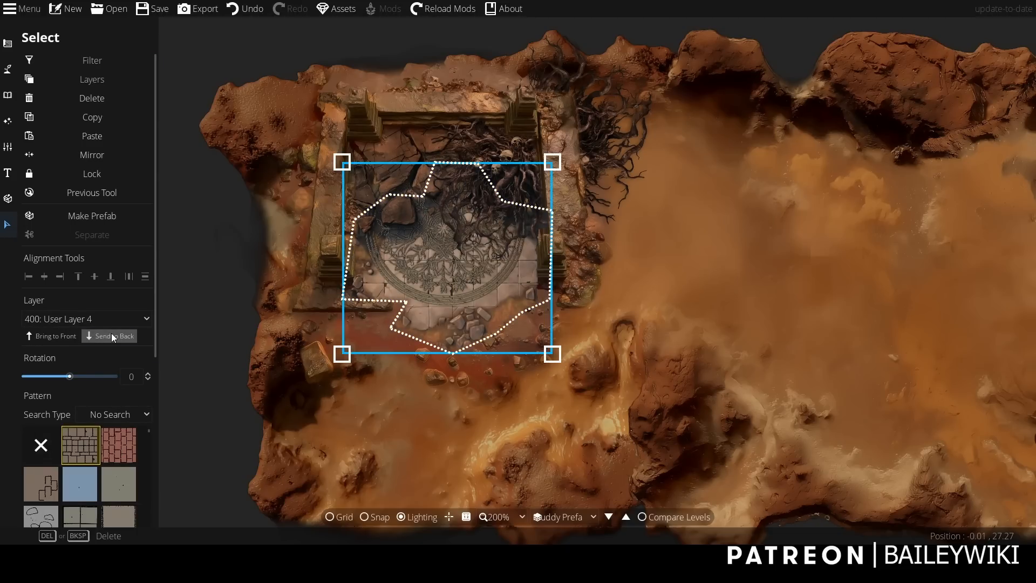
click(196, 318)
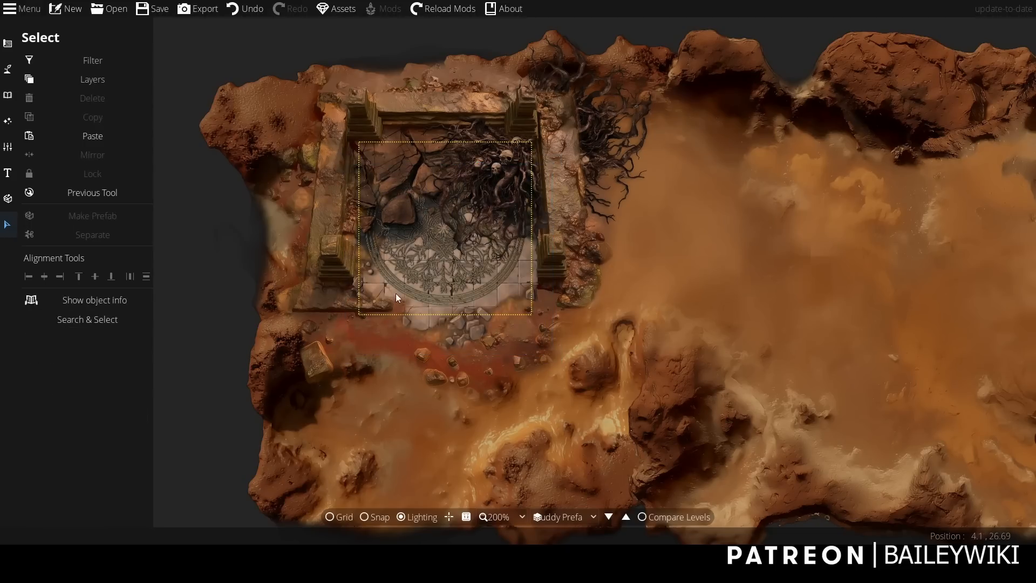
Select the ornament pattern and enable its edge blur.
click(442, 298)
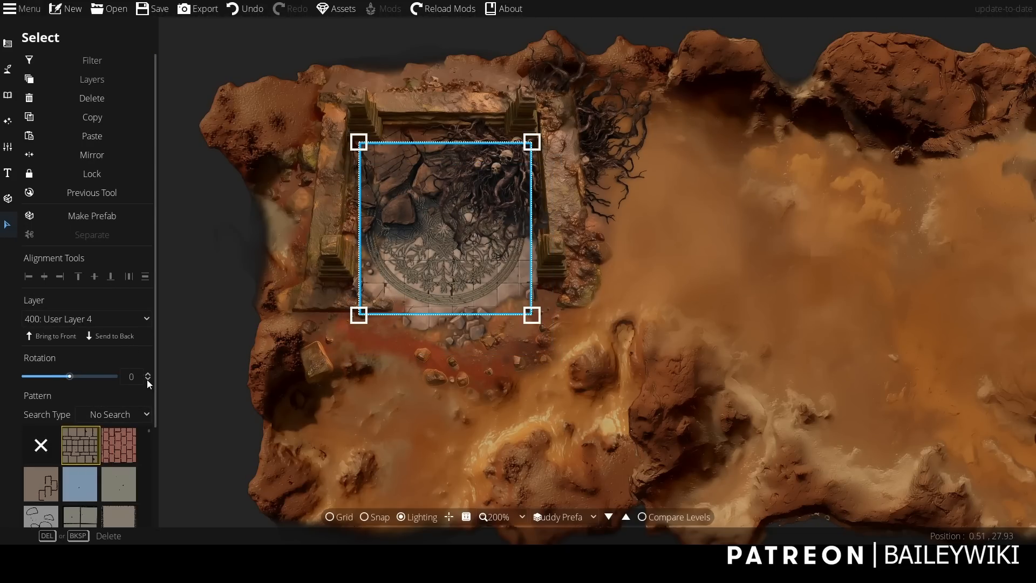
drag(156, 364, 155, 453)
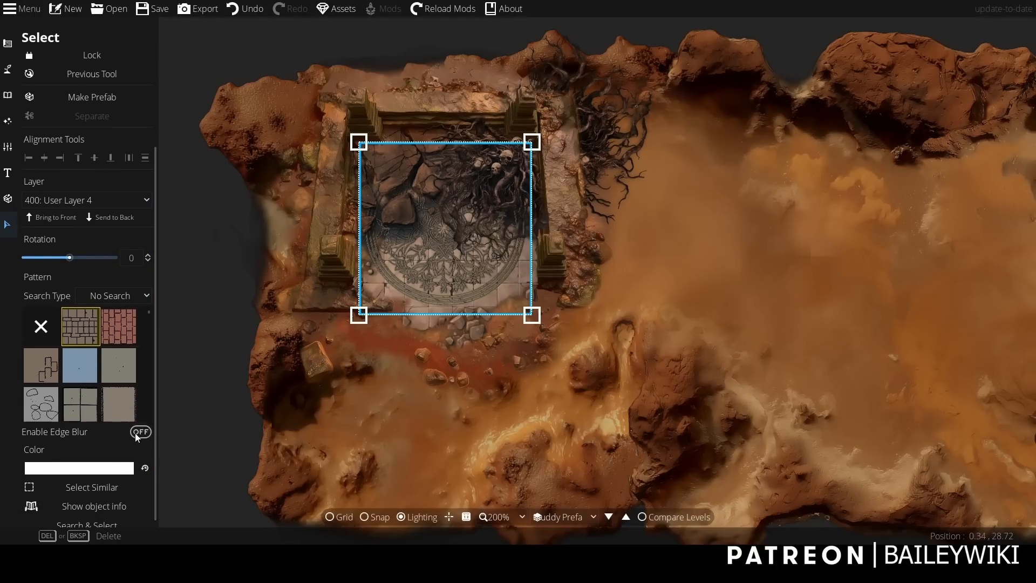
click(139, 432)
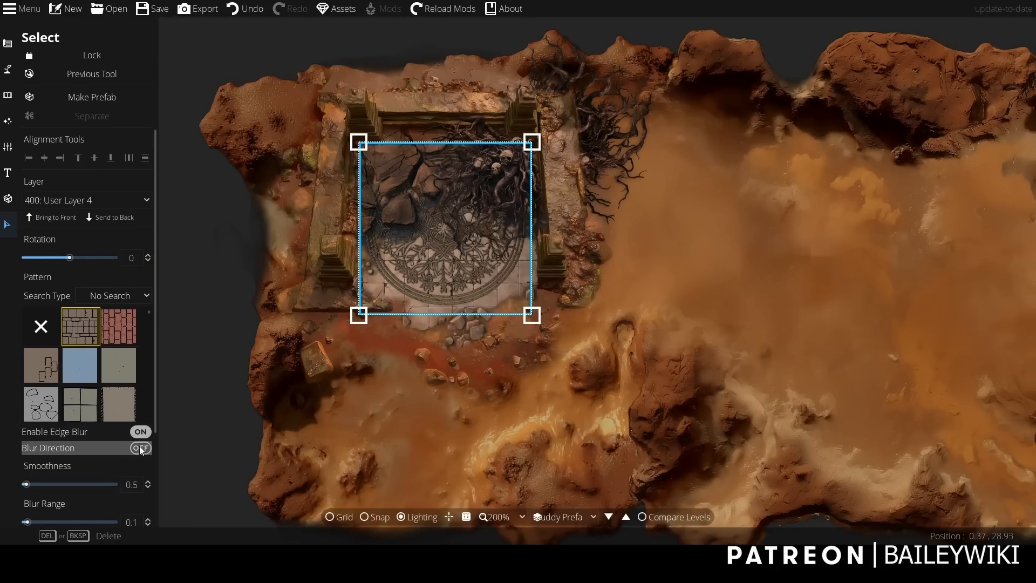
Add a semi-transparent override colour to the ornament pattern, keeping the beige tint and lowering its alpha to 137.
drag(156, 364, 155, 406)
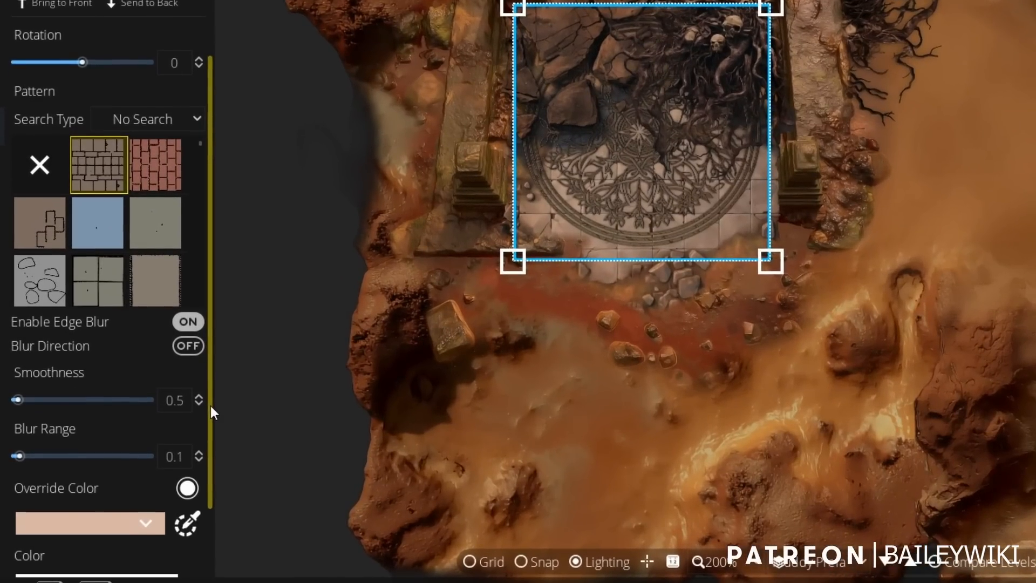
scroll(157, 423, down, 1)
click(110, 502)
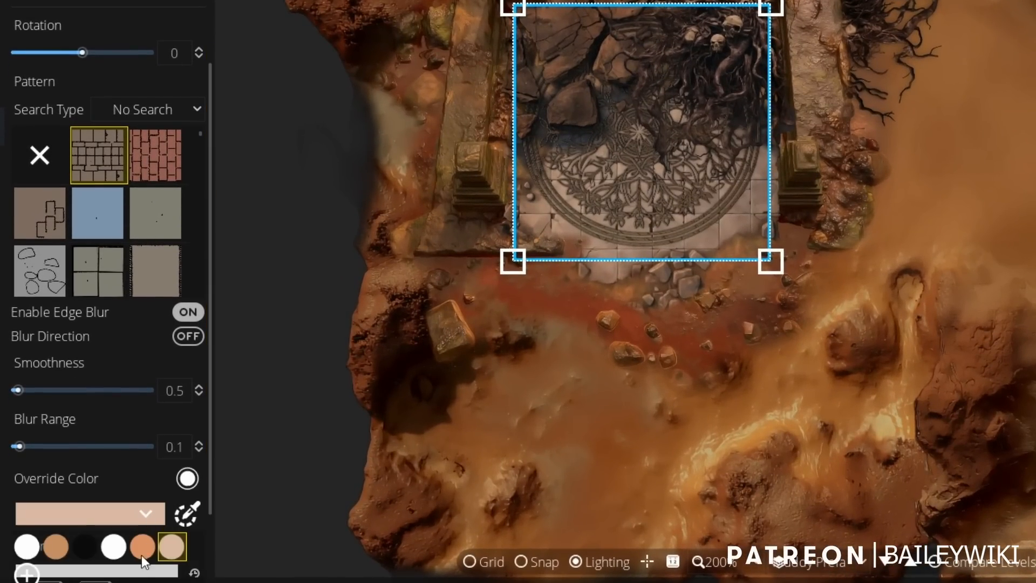
click(27, 574)
drag(159, 548, 122, 553)
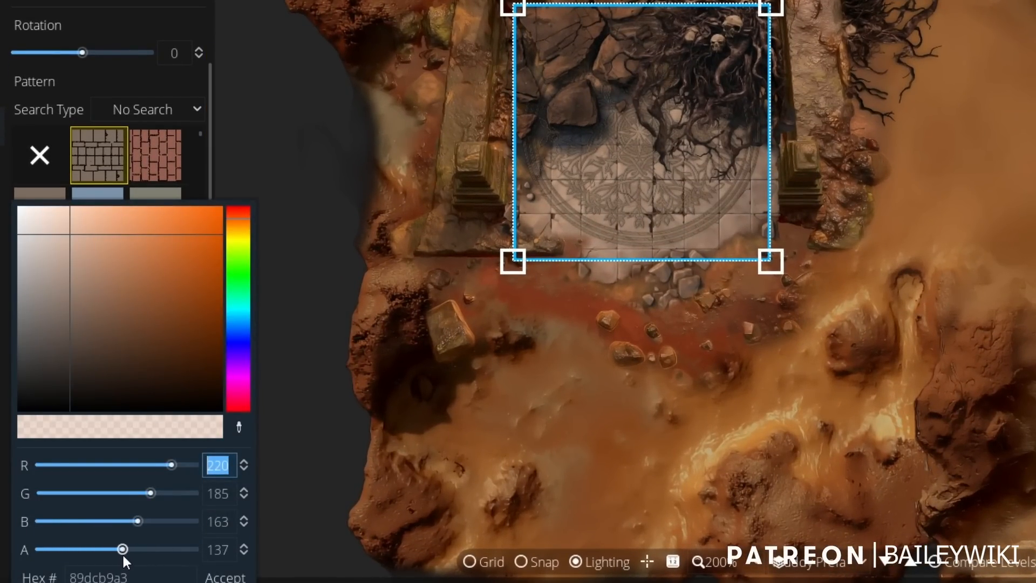
click(226, 576)
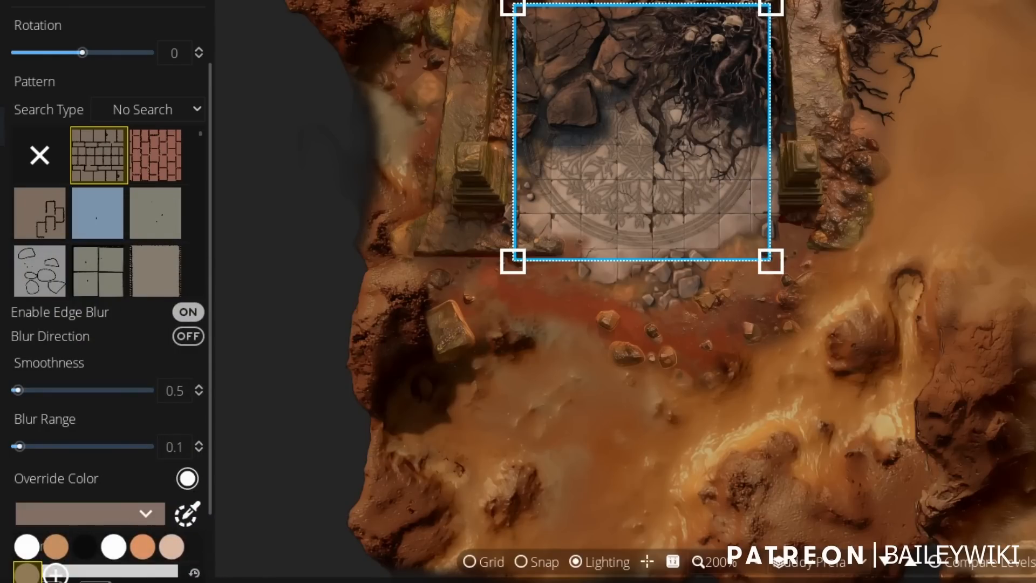
Edit the ornament pattern's points, adding and moving points so its lower edge follows a rounded outline within the stone floor.
click(112, 41)
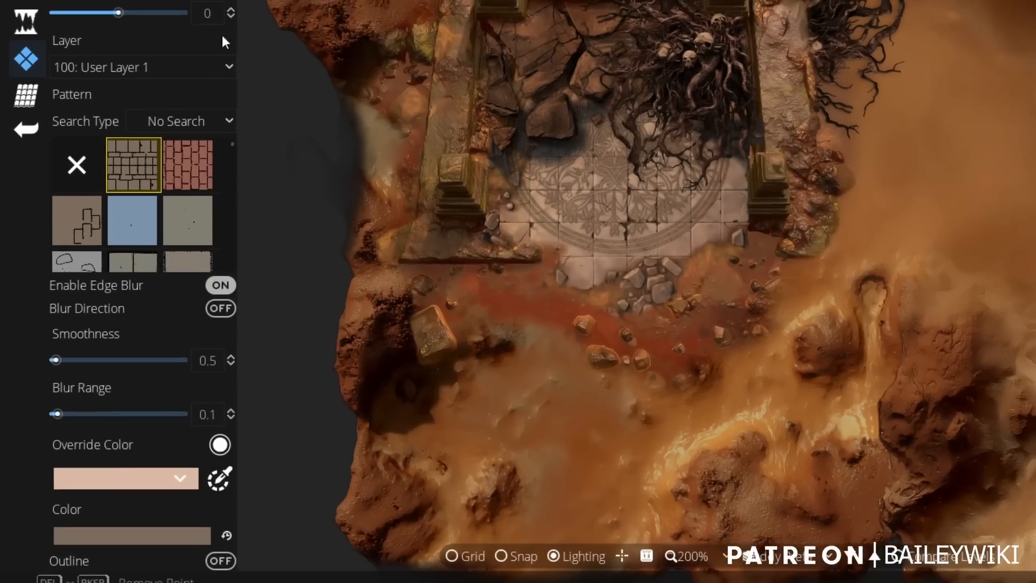
scroll(565, 303, up, 1)
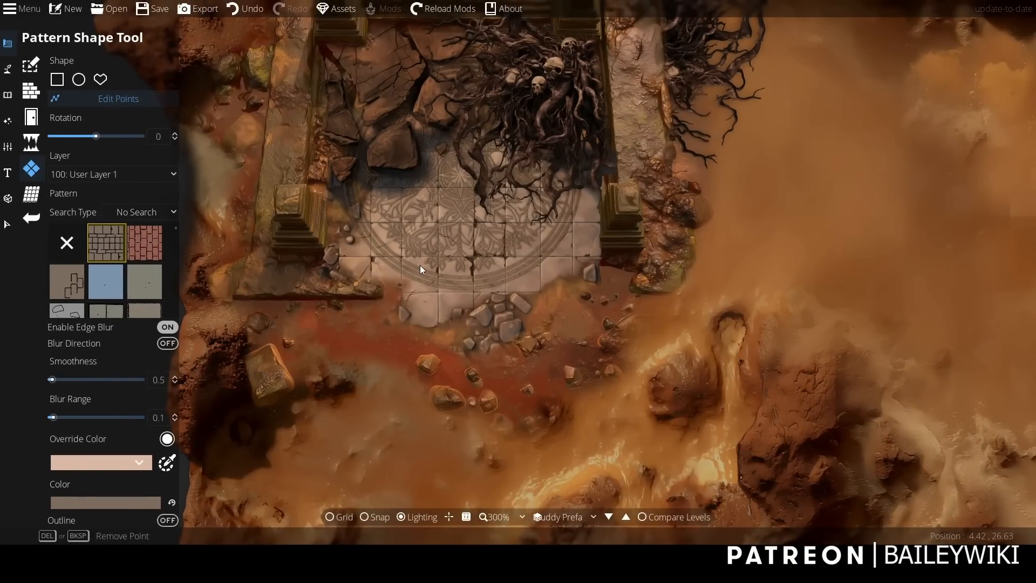
click(446, 295)
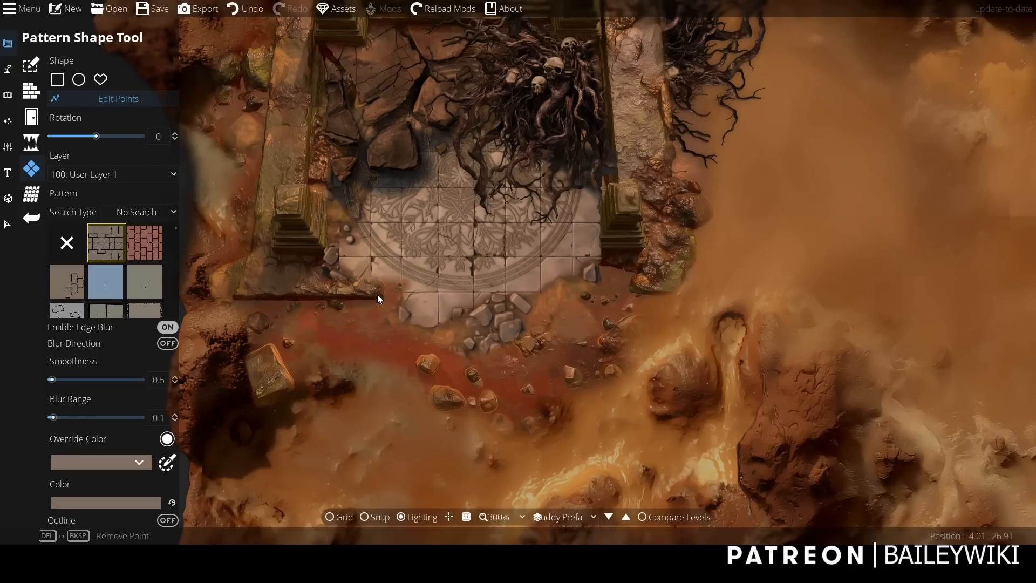
click(334, 306)
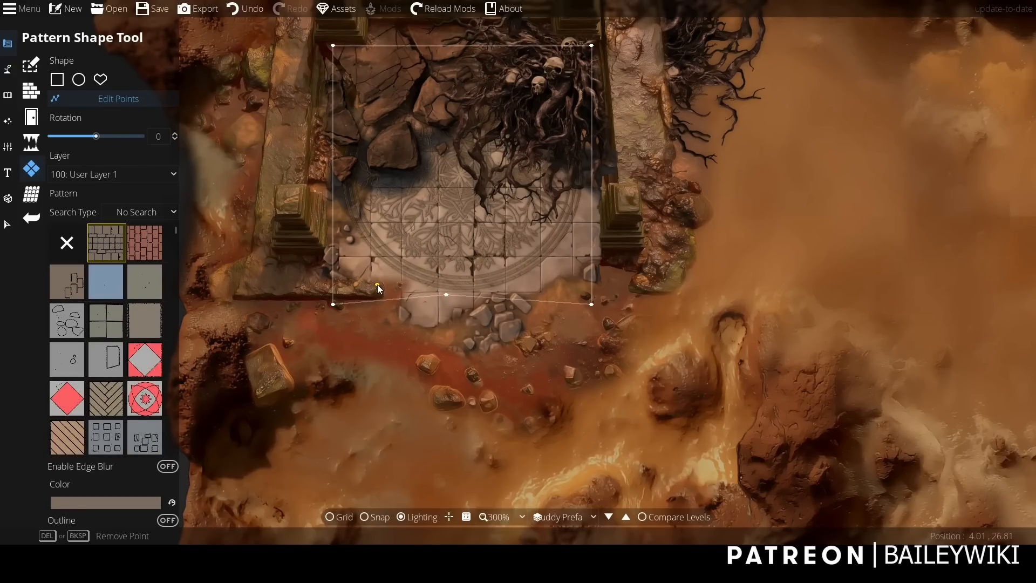
click(388, 281)
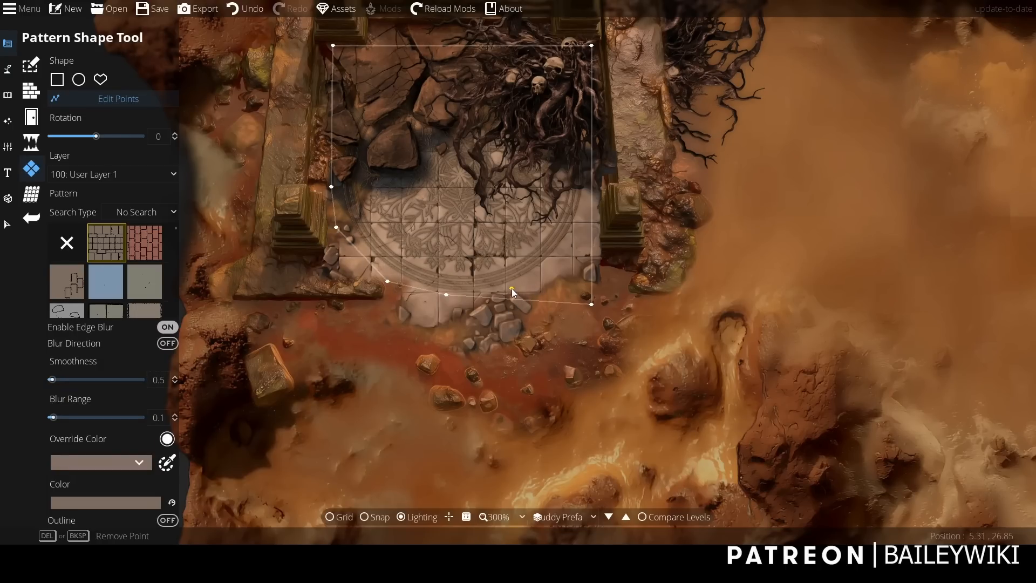
click(555, 265)
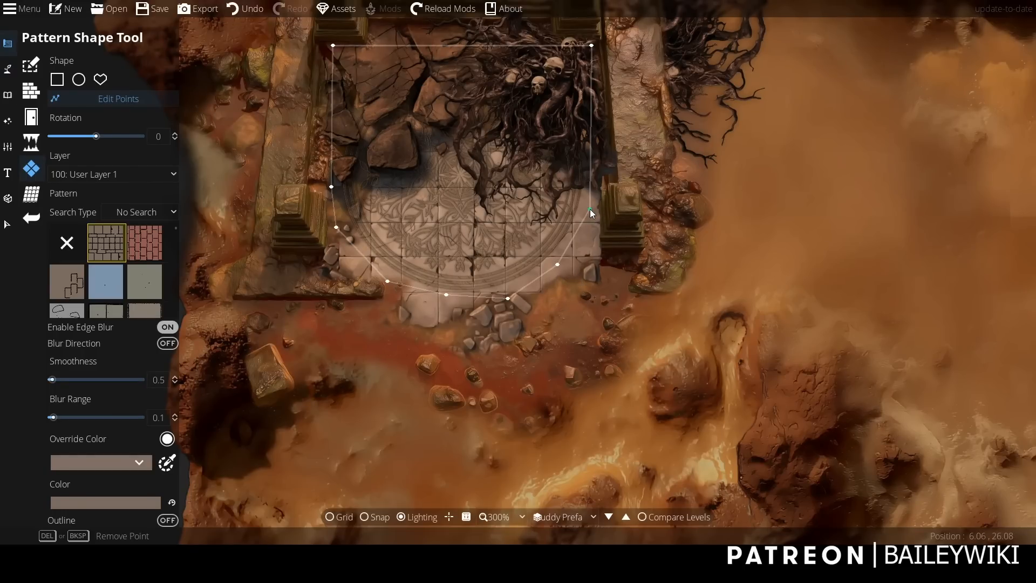
Select the ornament pattern and set its edge blur to smoothness 3.5 and blur range 0.4.
click(6, 226)
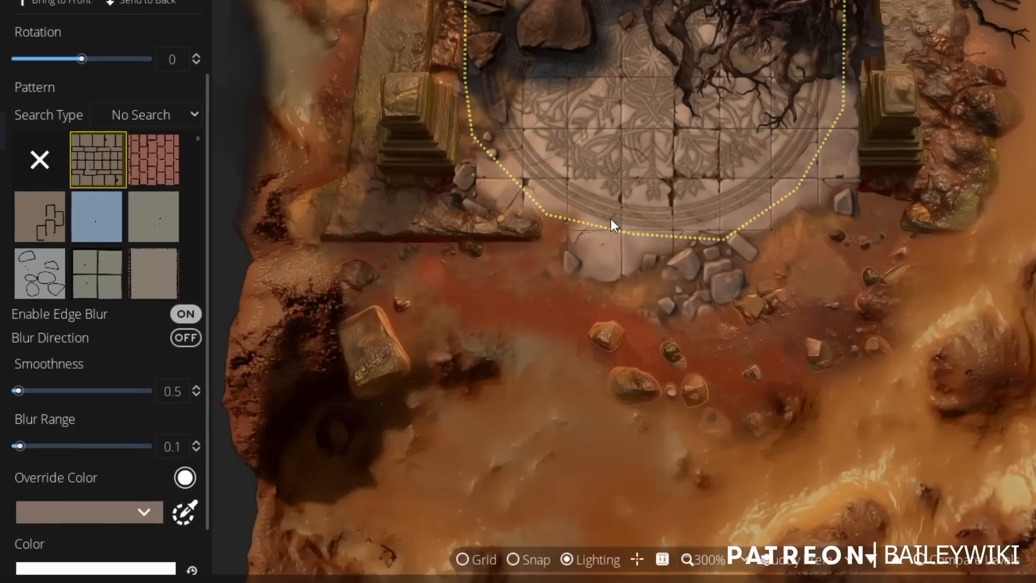
click(456, 264)
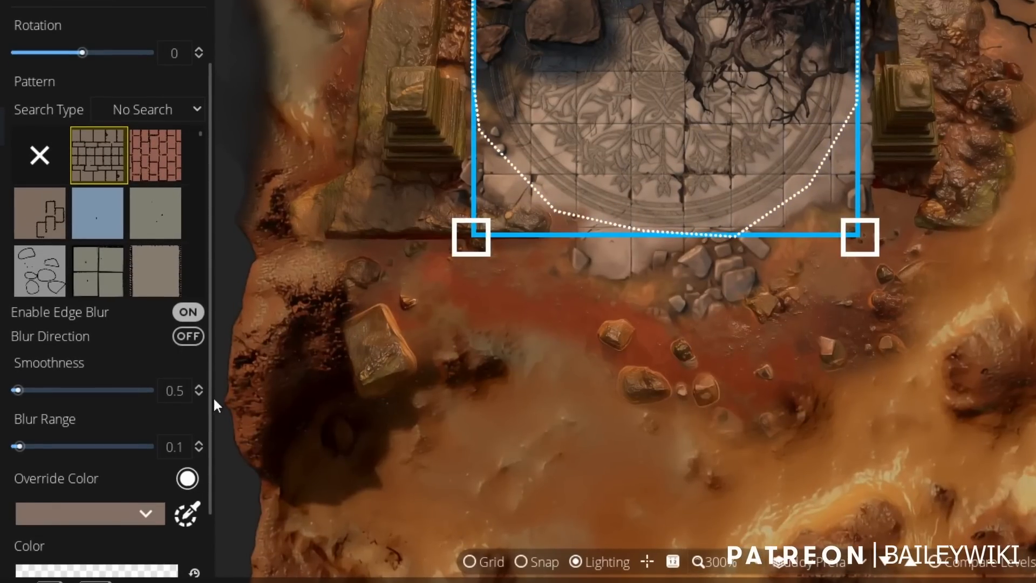
drag(212, 397, 212, 492)
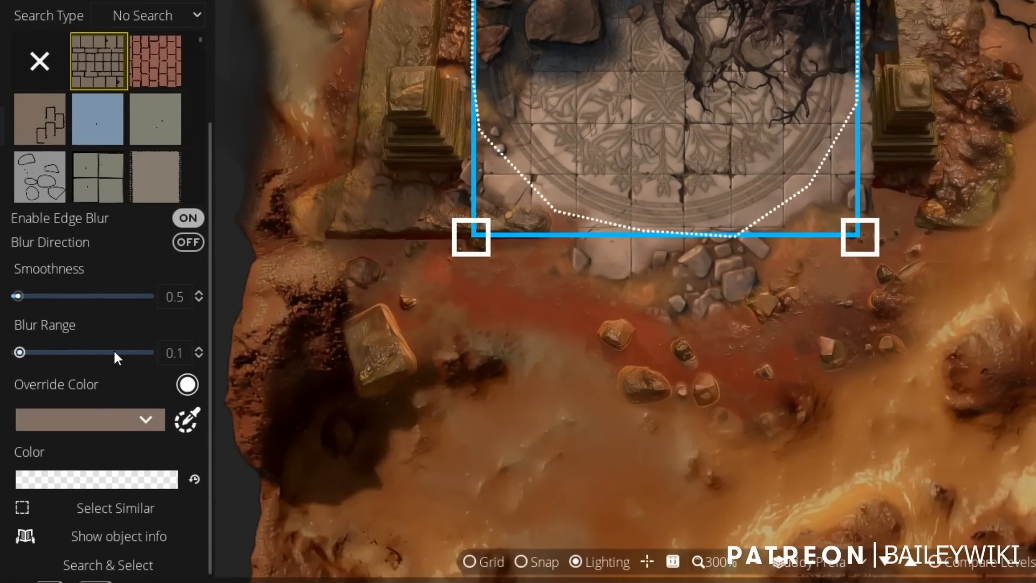
drag(21, 354, 31, 354)
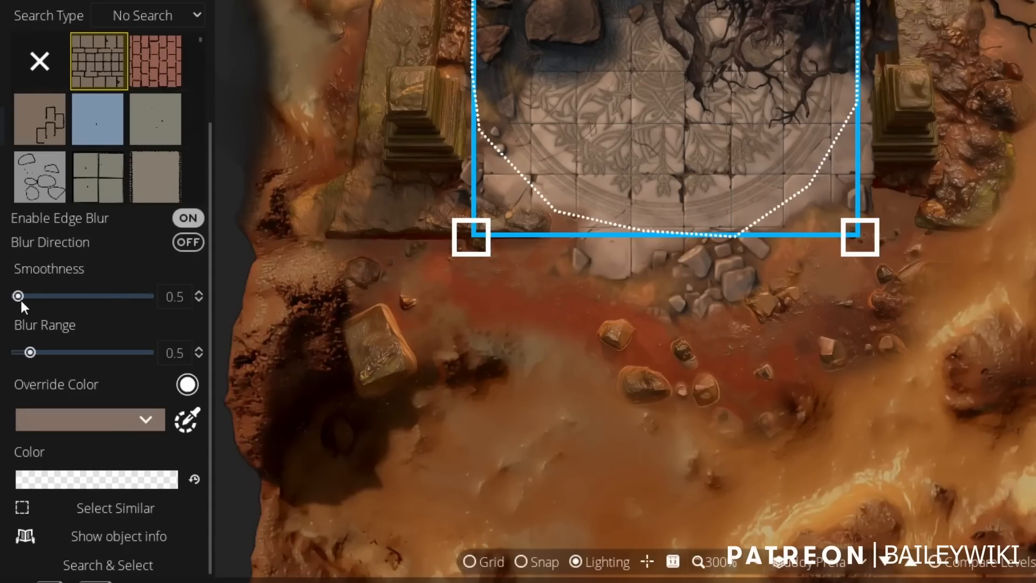
mouse_move(21, 298)
mouse_down()
mouse_move(84, 299)
mouse_move(27, 298)
mouse_up()
mouse_move(30, 353)
mouse_down()
mouse_move(56, 354)
mouse_move(27, 353)
mouse_up()
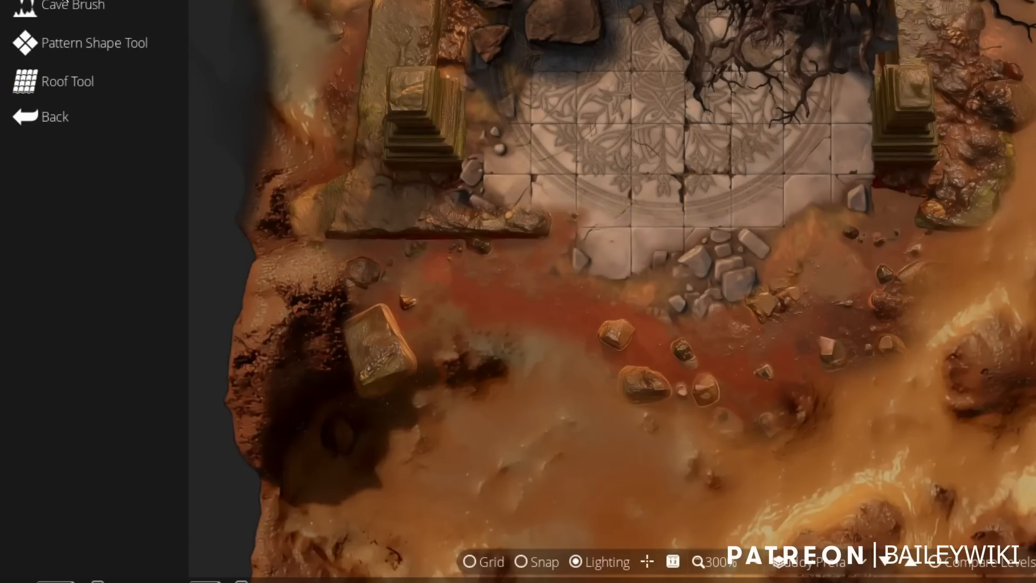
Pull the ornament pattern's lower outline points inward so its rim fades irregularly into the floor tiles.
click(105, 44)
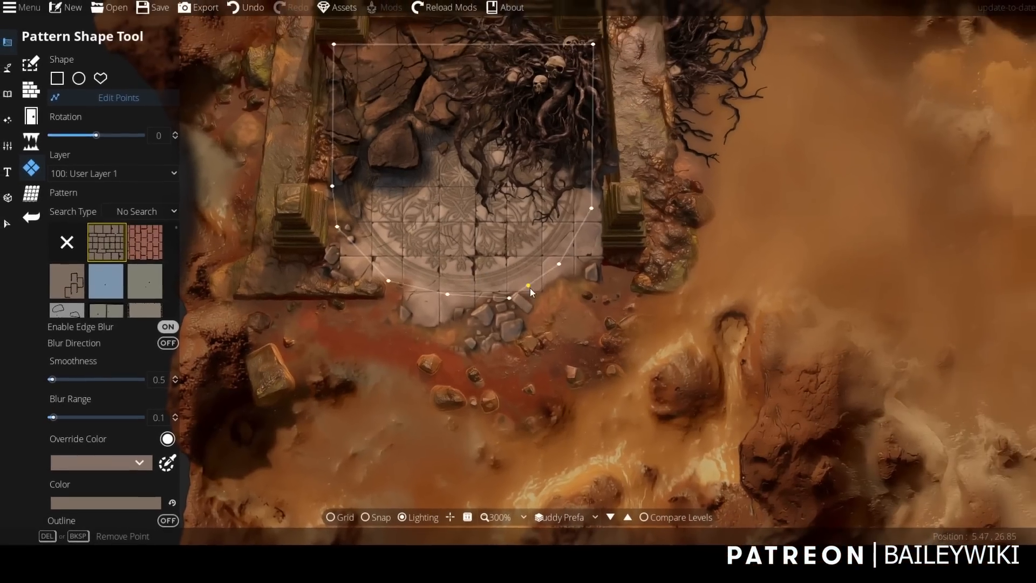
drag(558, 263, 543, 252)
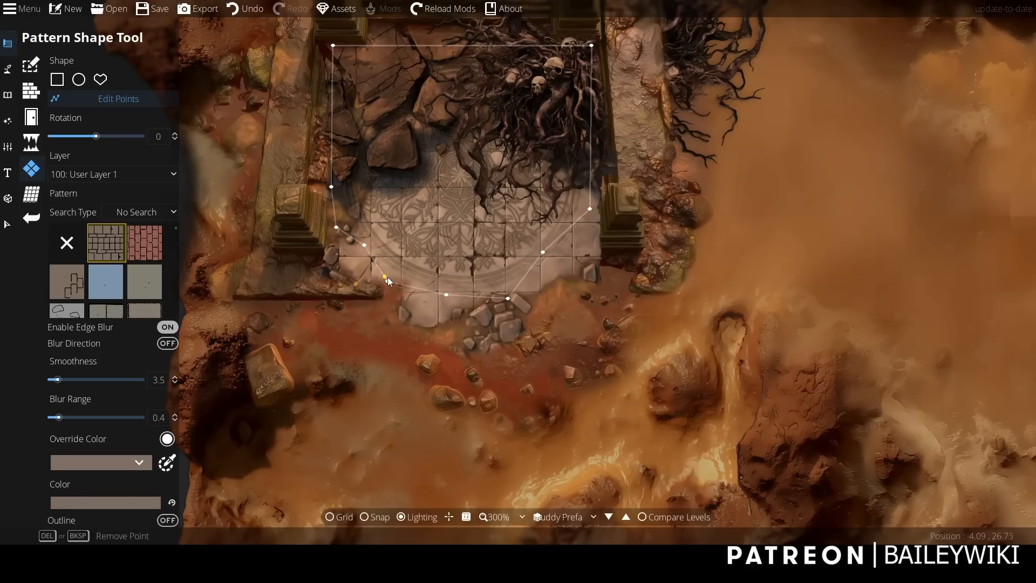
mouse_move(418, 280)
mouse_down()
mouse_move(460, 287)
mouse_move(421, 264)
mouse_up()
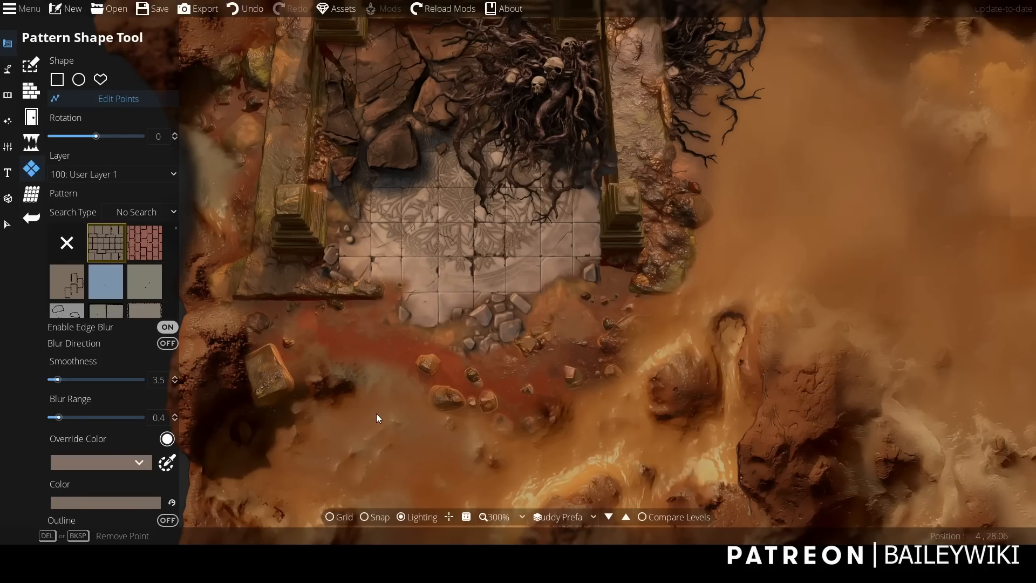
Examine how the faded ornament blends with the ruin's floor and the surrounding map from near and far.
scroll(523, 396, down, 2)
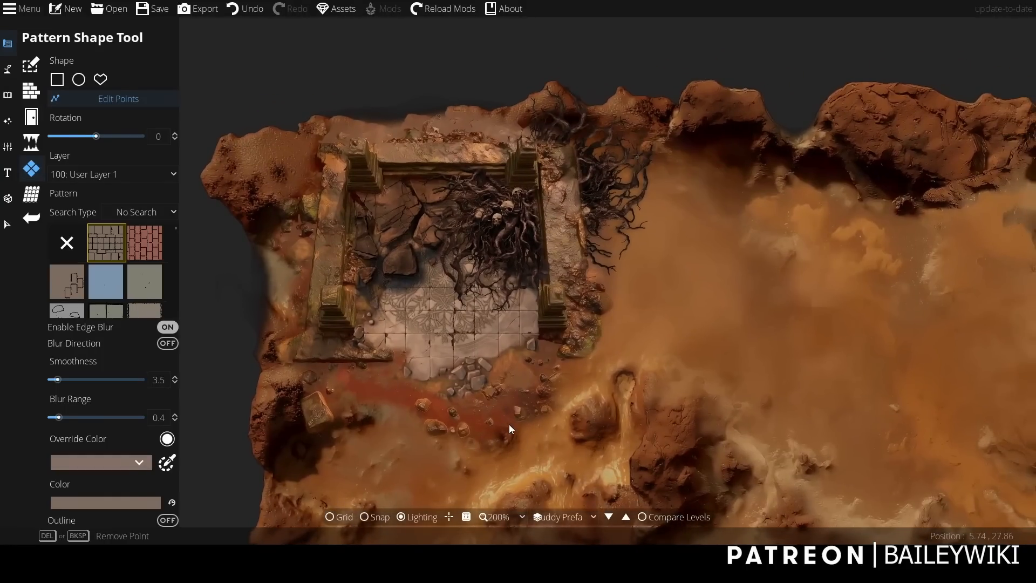
scroll(510, 425, up, 2)
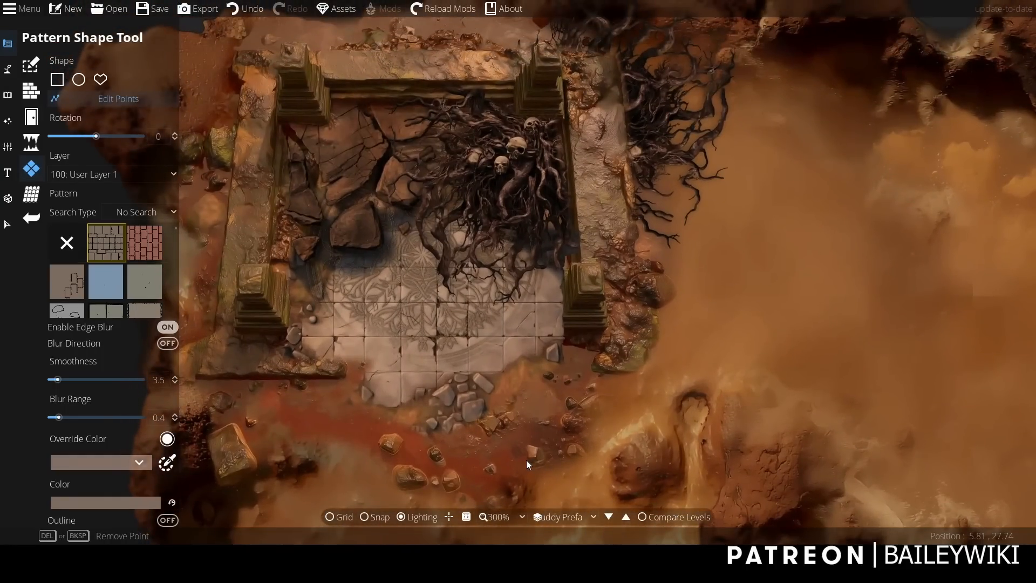
scroll(526, 460, down, 2)
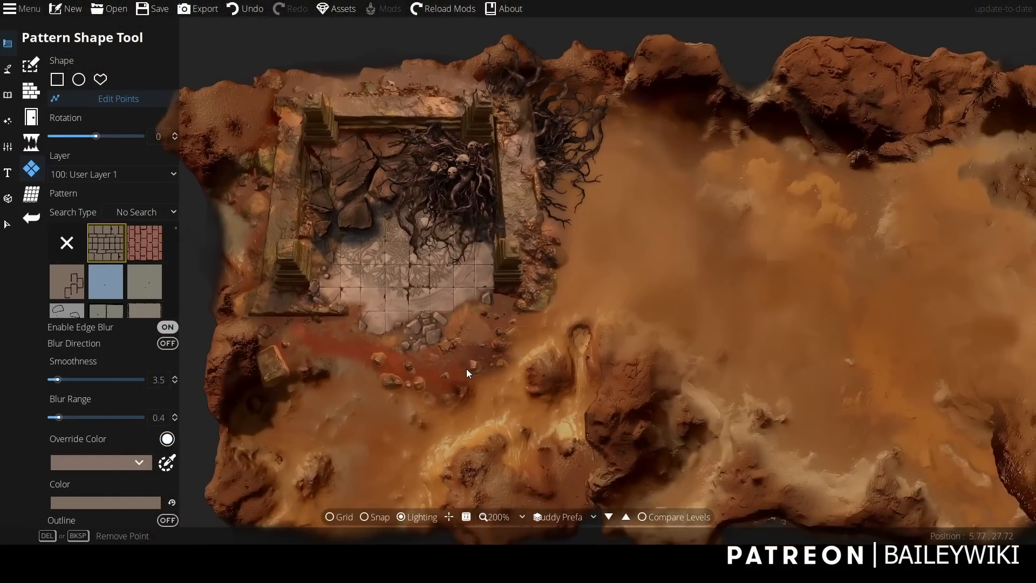
scroll(466, 368, down, 1)
drag(466, 368, 503, 378)
scroll(503, 378, up, 1)
drag(723, 346, 654, 341)
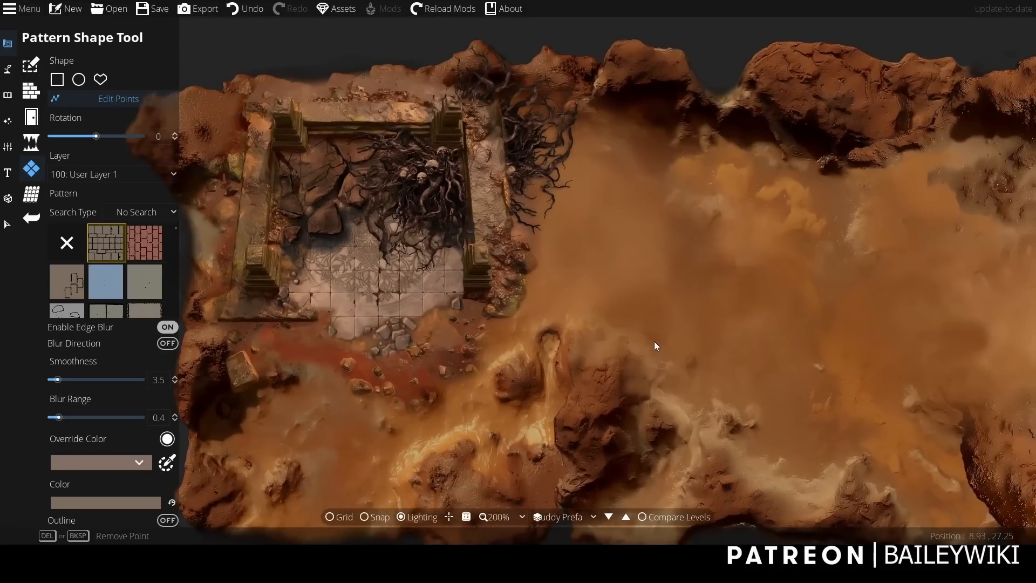
scroll(654, 341, down, 1)
Search the object library for "chest" and pick the Bw Chest Trunk Wood 26 asset.
click(8, 95)
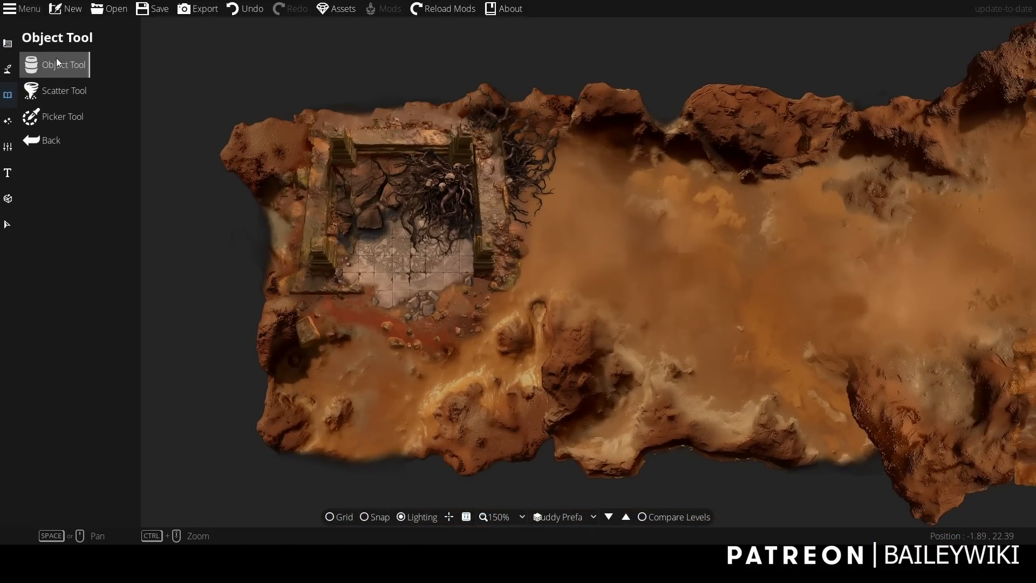
click(57, 62)
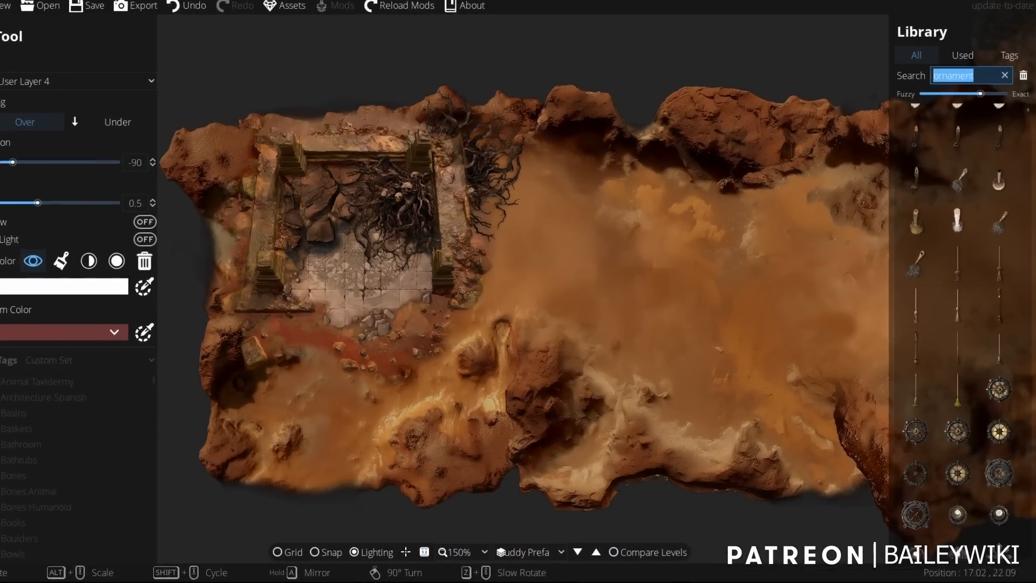
text(chest)
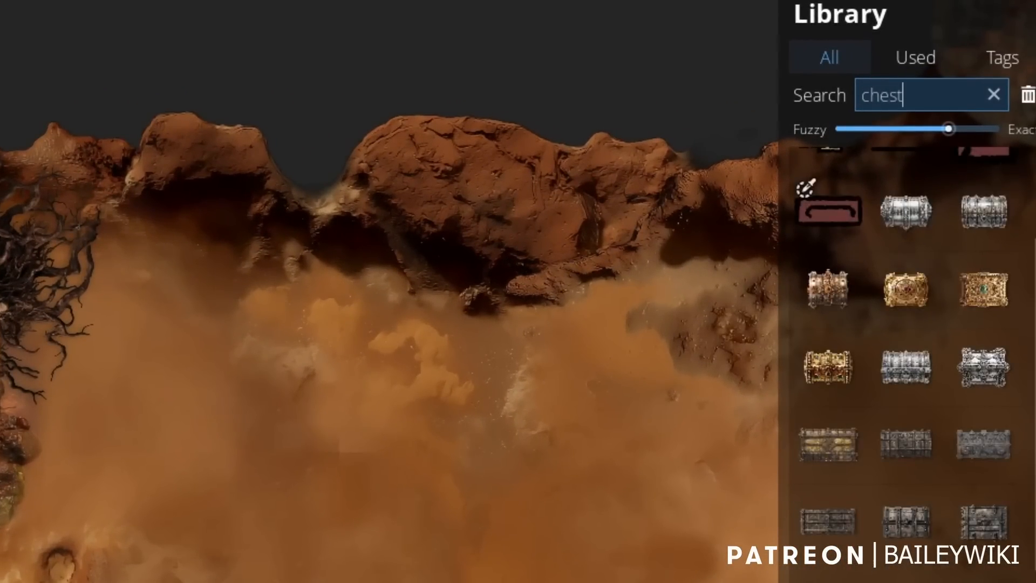
scroll(964, 413, up, 2)
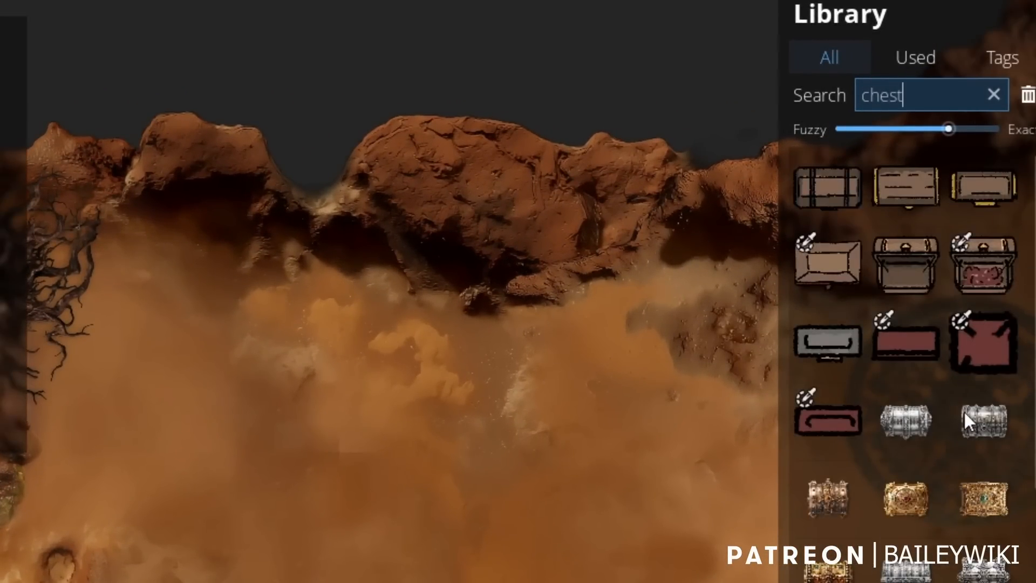
scroll(964, 412, down, 8)
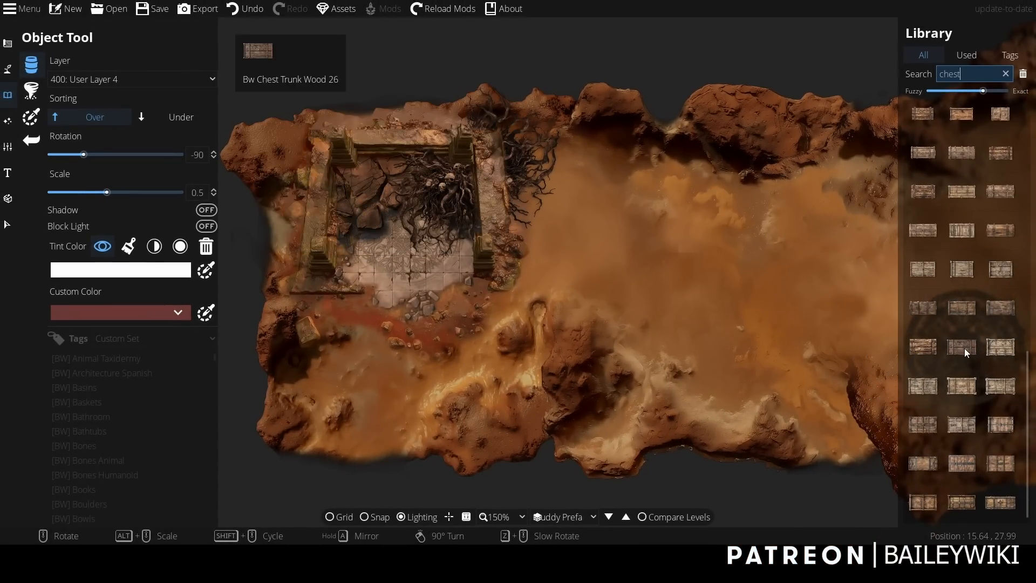
click(964, 352)
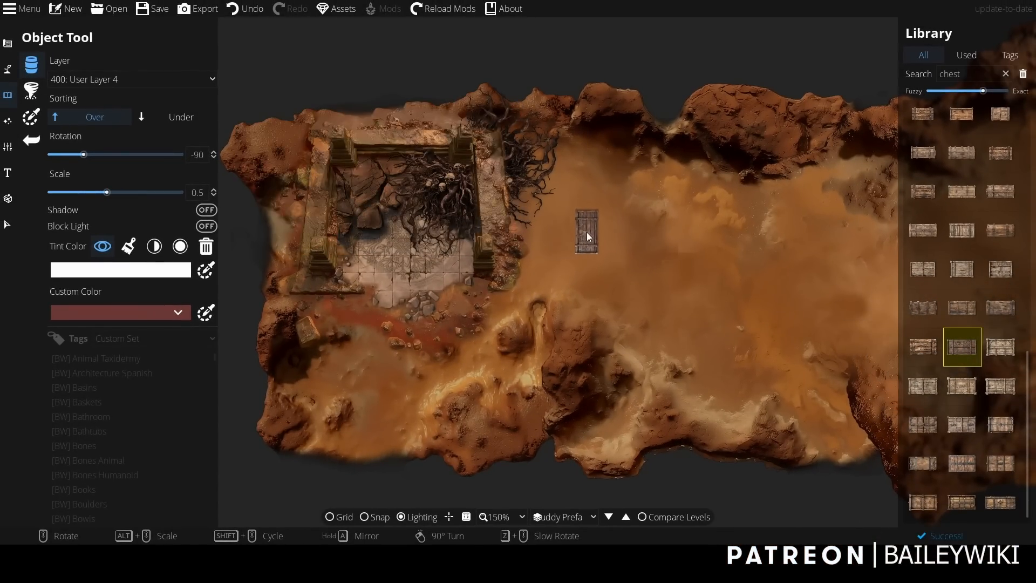
Switch to a paler wooden chest variant, rotate it to 165 and place it on the open sand beside the ruin.
scroll(604, 228, down, 2)
scroll(604, 229, up, 3)
scroll(604, 229, down, 5)
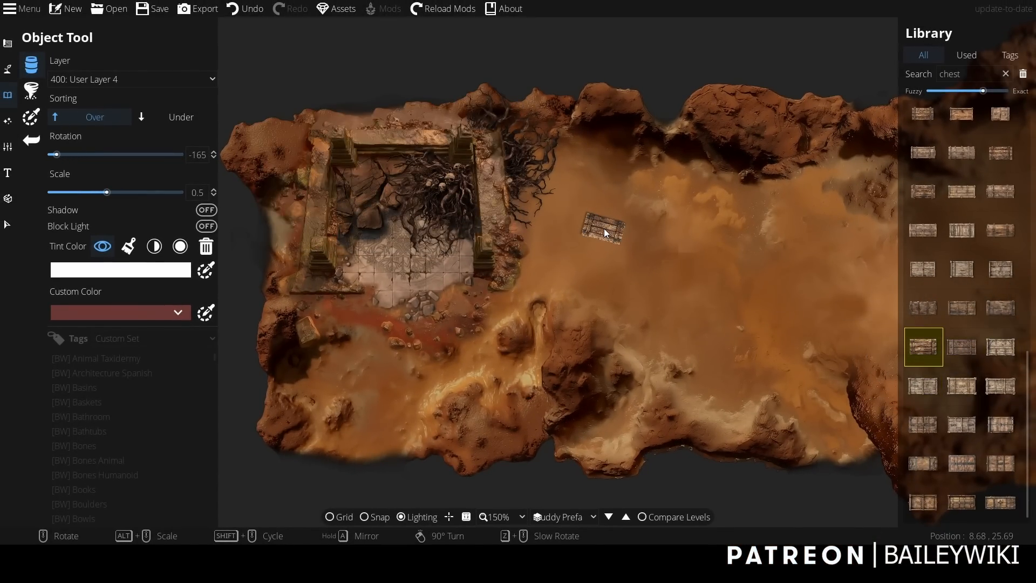
scroll(604, 229, up, 5)
scroll(604, 232, down, 1)
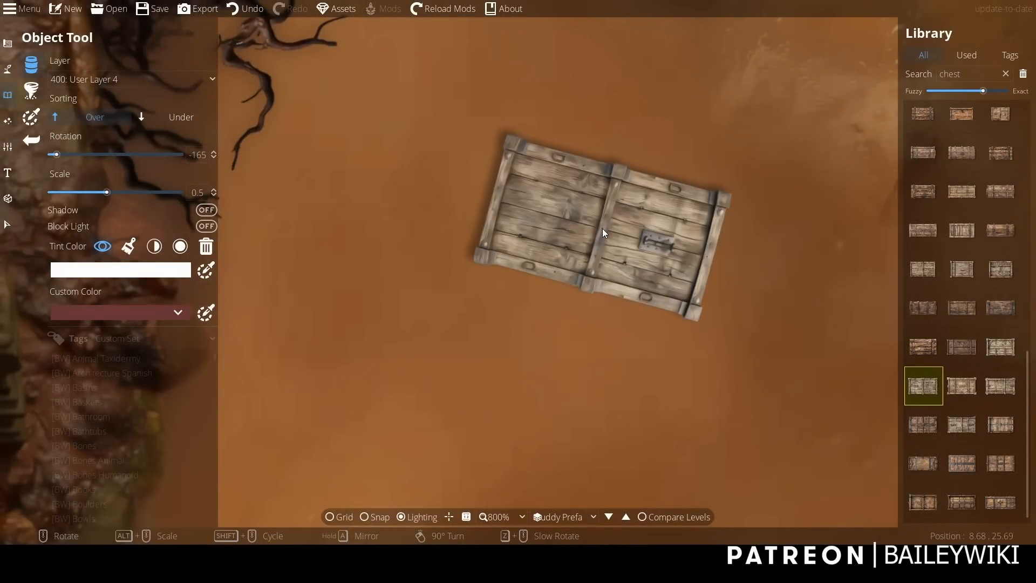
scroll(594, 241, down, 1)
scroll(593, 236, down, 1)
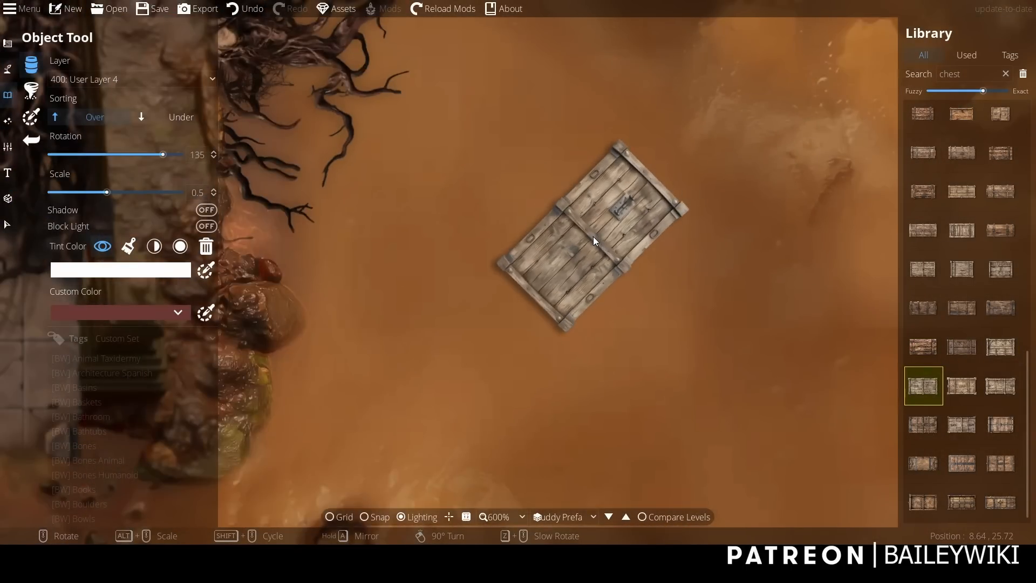
scroll(558, 235, down, 1)
click(559, 237)
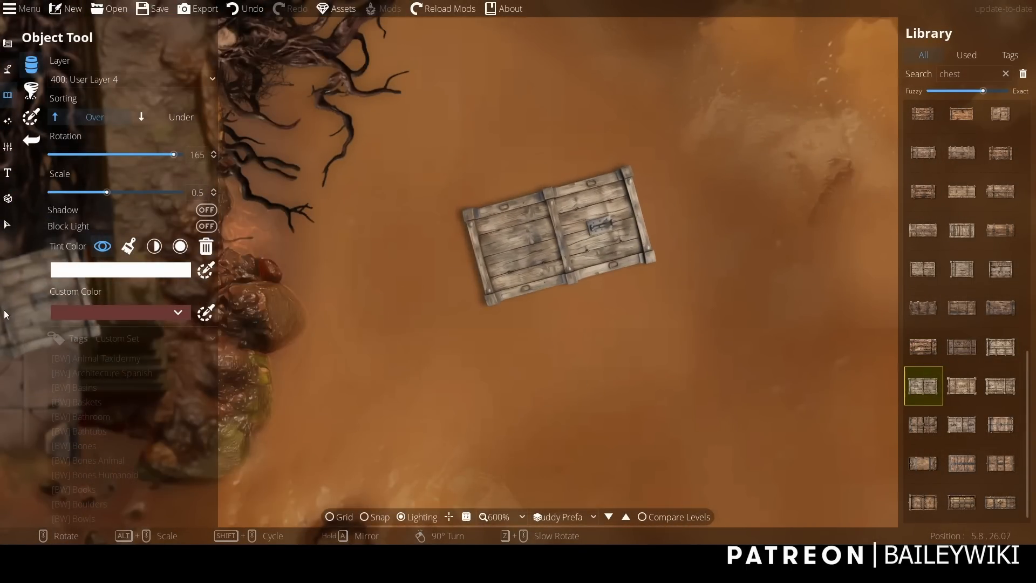
Select the placed wooden chest and change it from an object to a pattern.
click(7, 224)
click(83, 56)
click(61, 86)
click(569, 229)
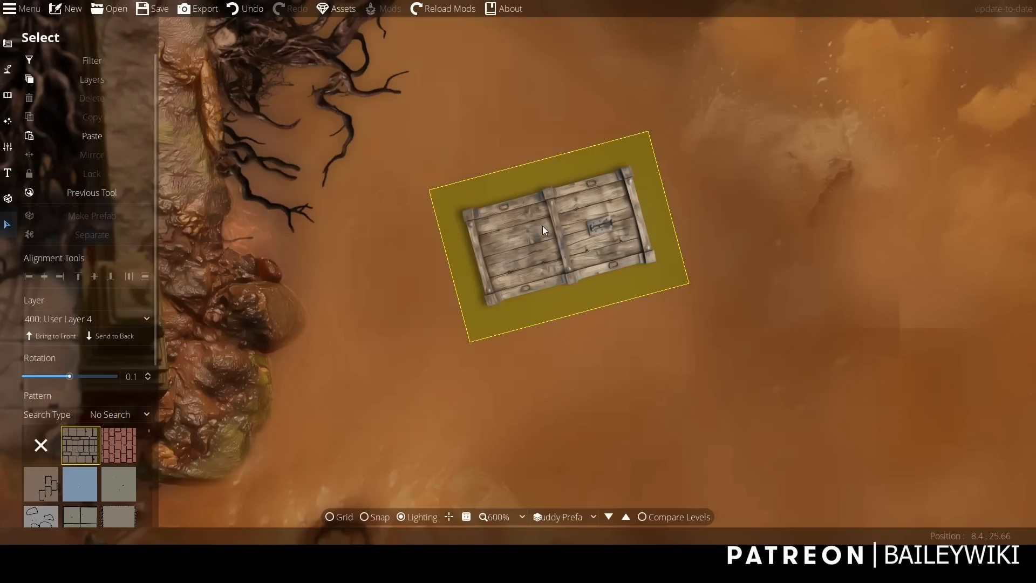
click(544, 231)
click(97, 481)
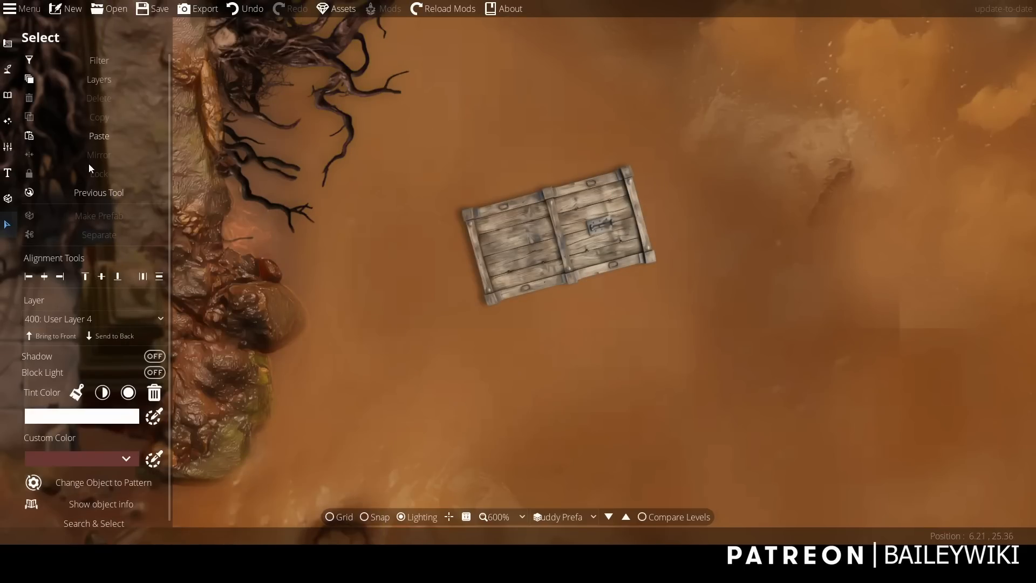
Edit the chest pattern's points with the Pattern Shape Tool to crop off the chest's lower-right corner diagonally.
click(8, 43)
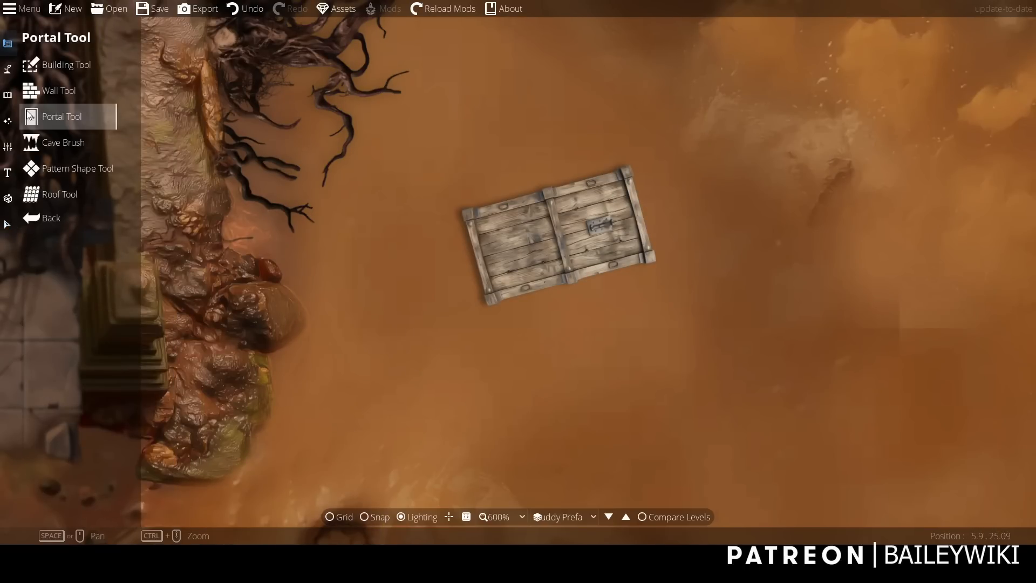
click(66, 165)
click(113, 104)
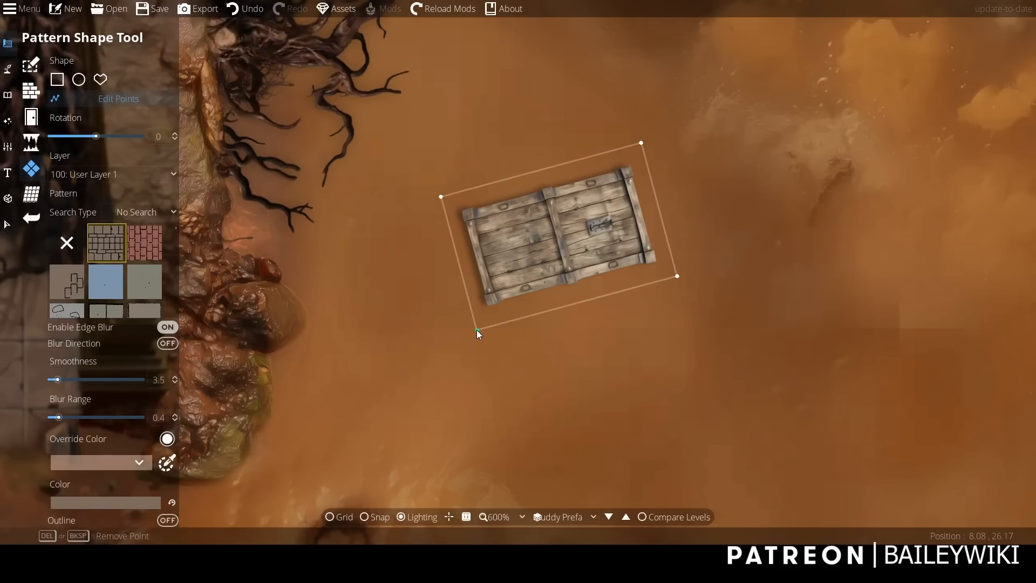
drag(677, 276, 569, 297)
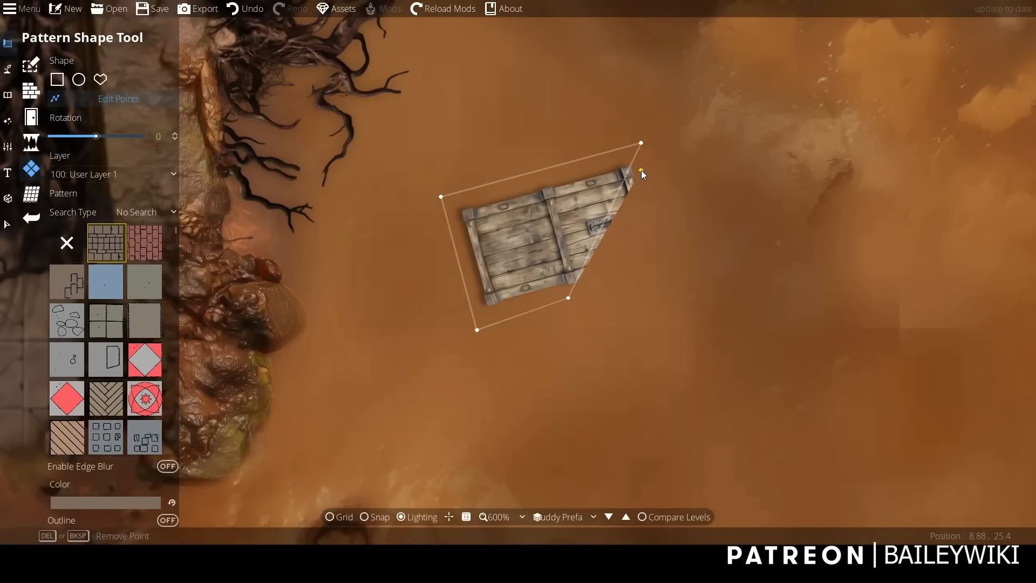
drag(641, 170, 641, 170)
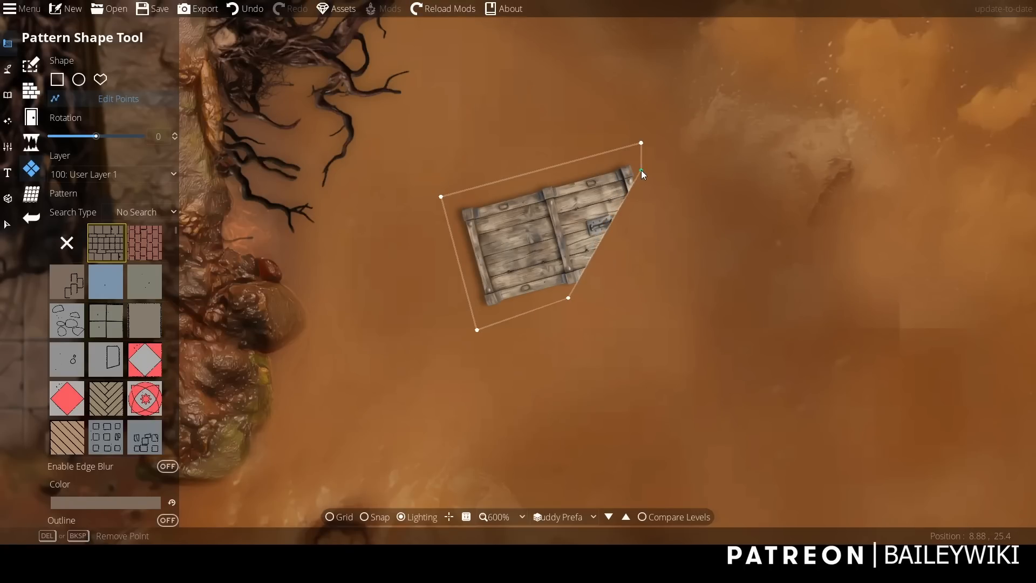
Select the cropped chest pattern and enable edge blur on it with a blur range of 0.3.
click(8, 227)
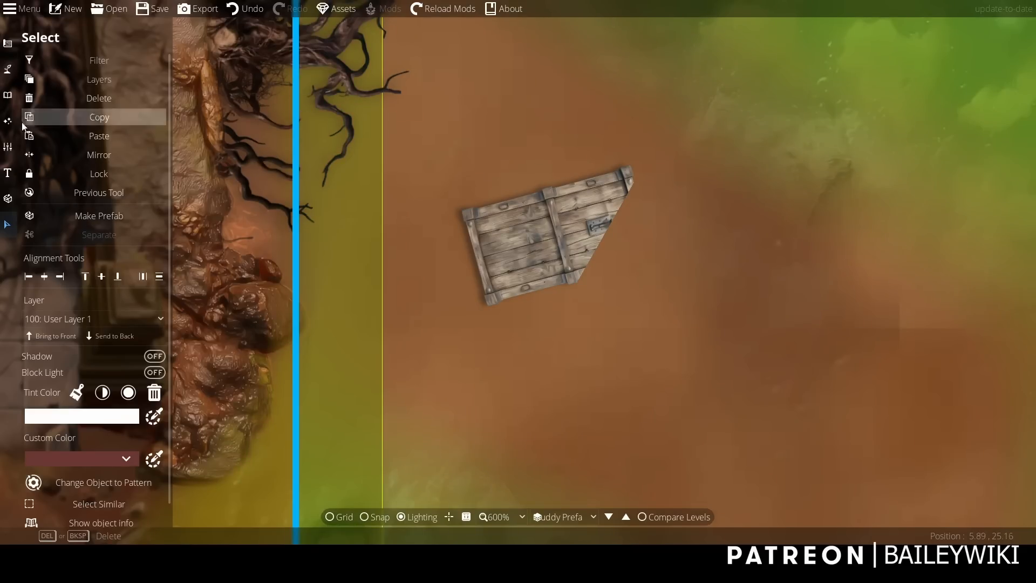
click(25, 58)
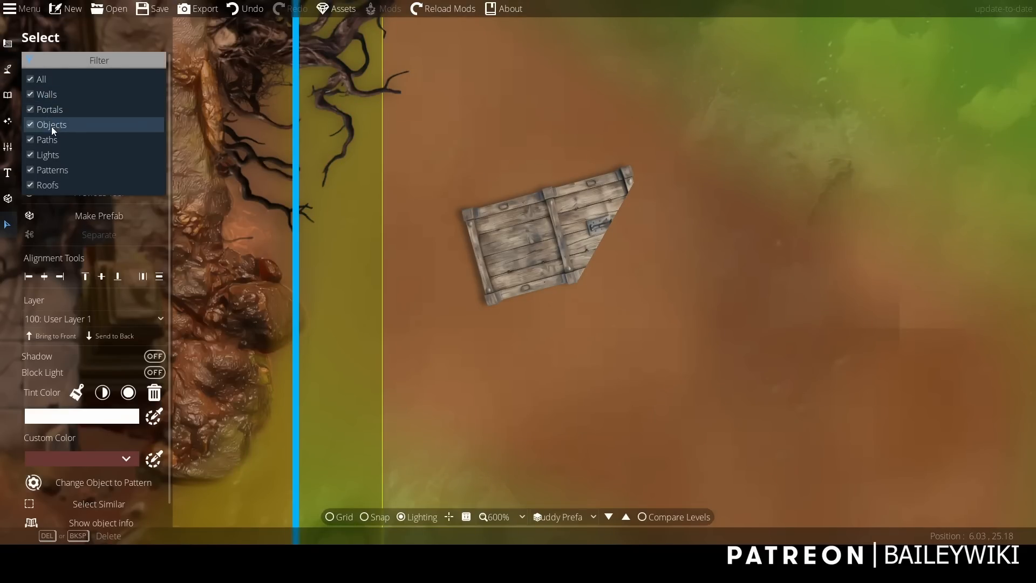
click(492, 229)
scroll(511, 230, down, 1)
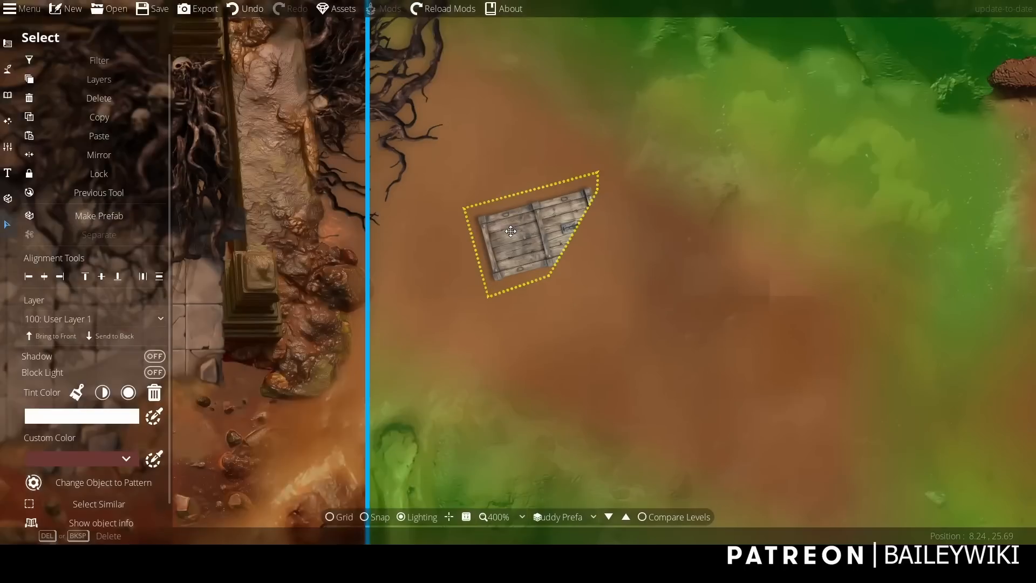
click(279, 307)
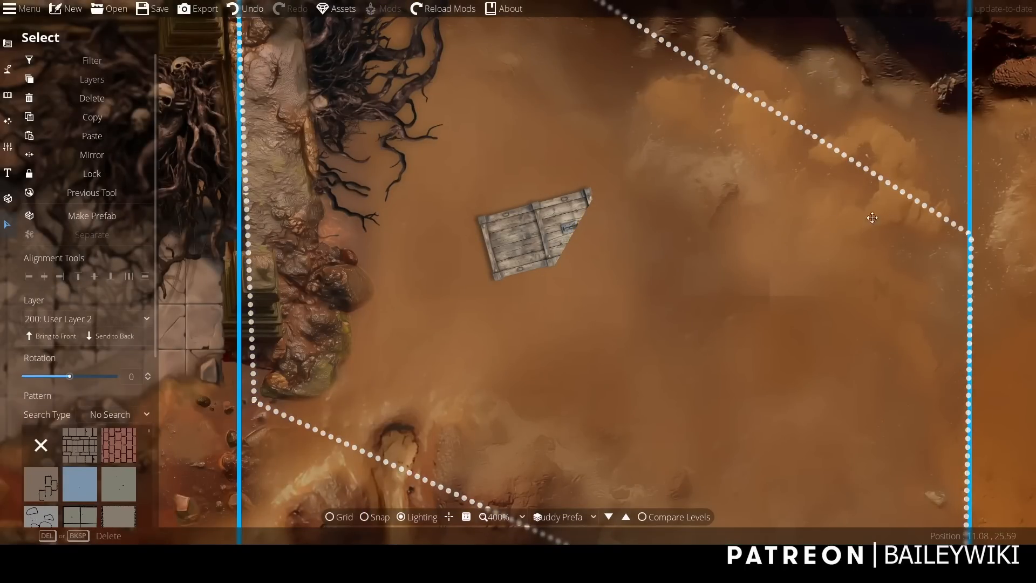
scroll(867, 212, down, 3)
click(766, 44)
click(713, 224)
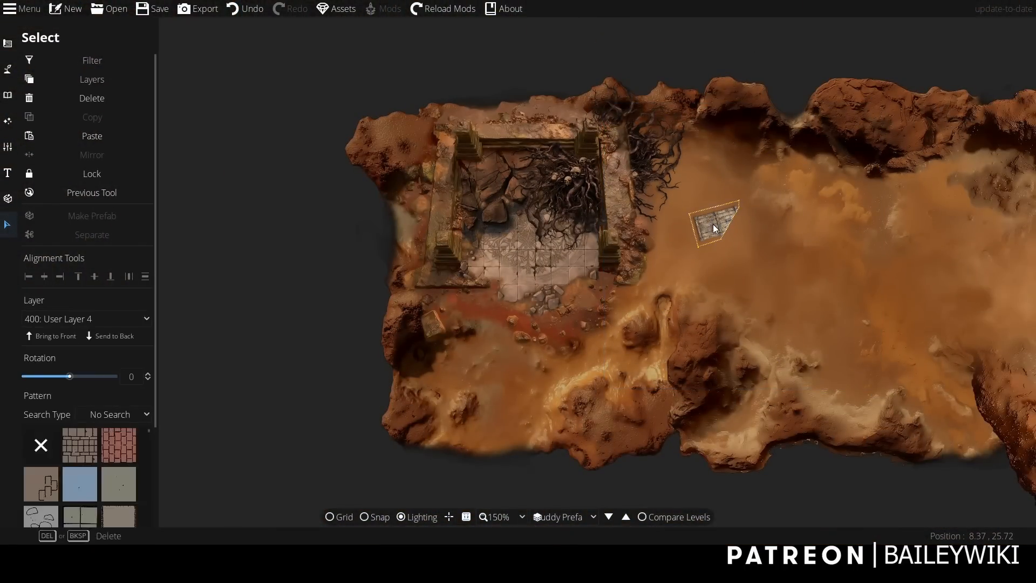
scroll(769, 234, up, 3)
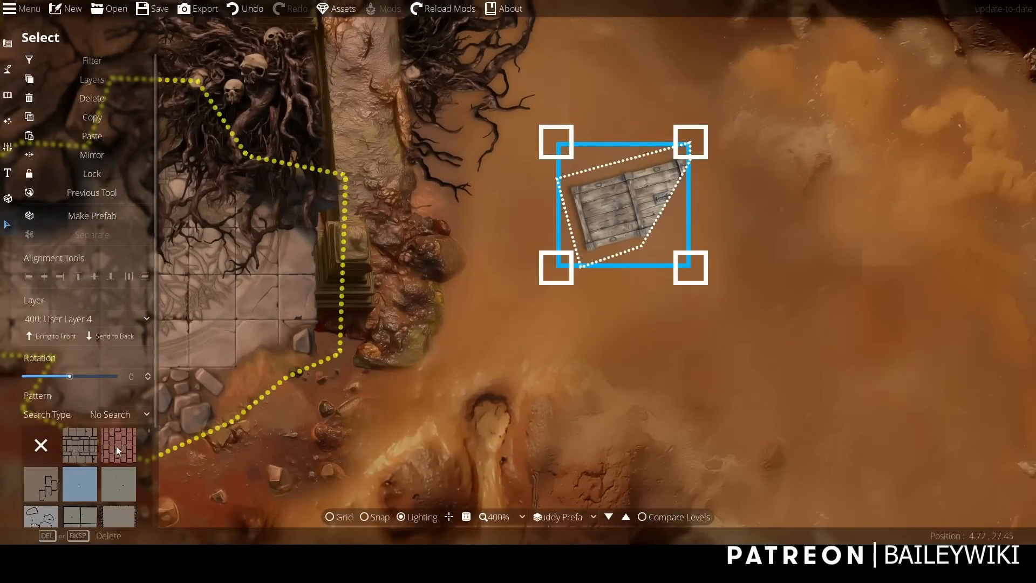
drag(154, 351, 156, 438)
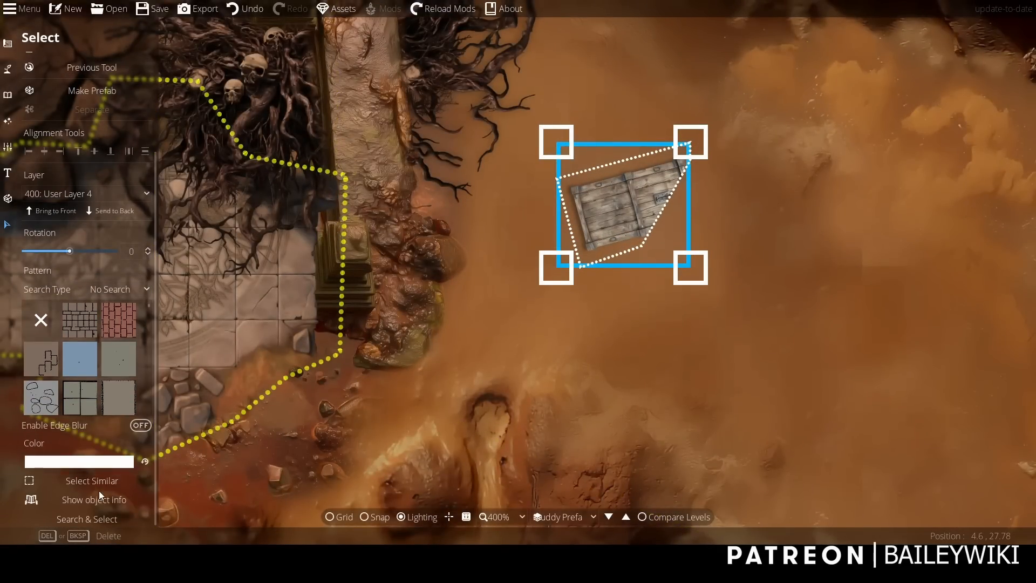
click(73, 426)
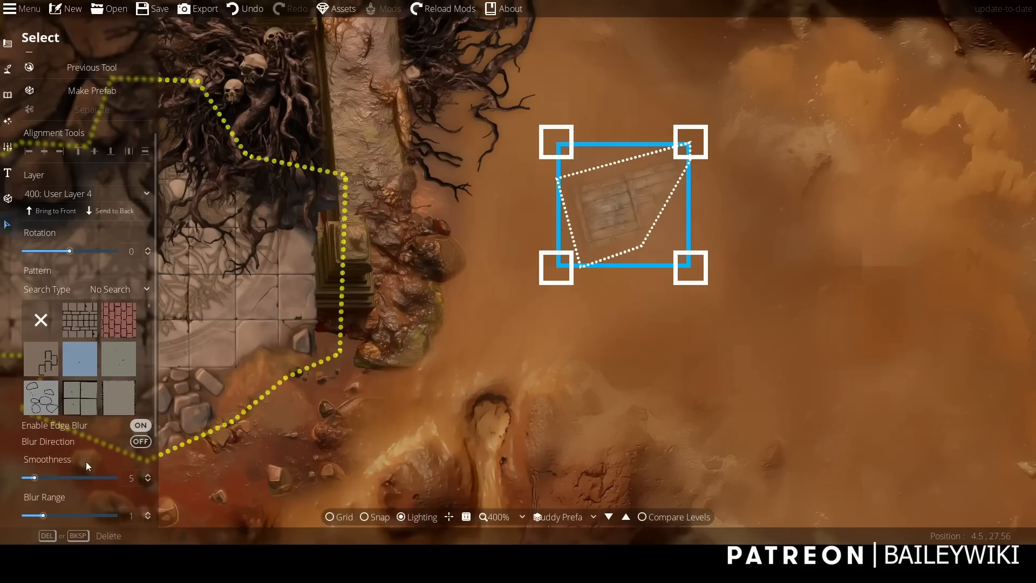
drag(43, 516, 25, 515)
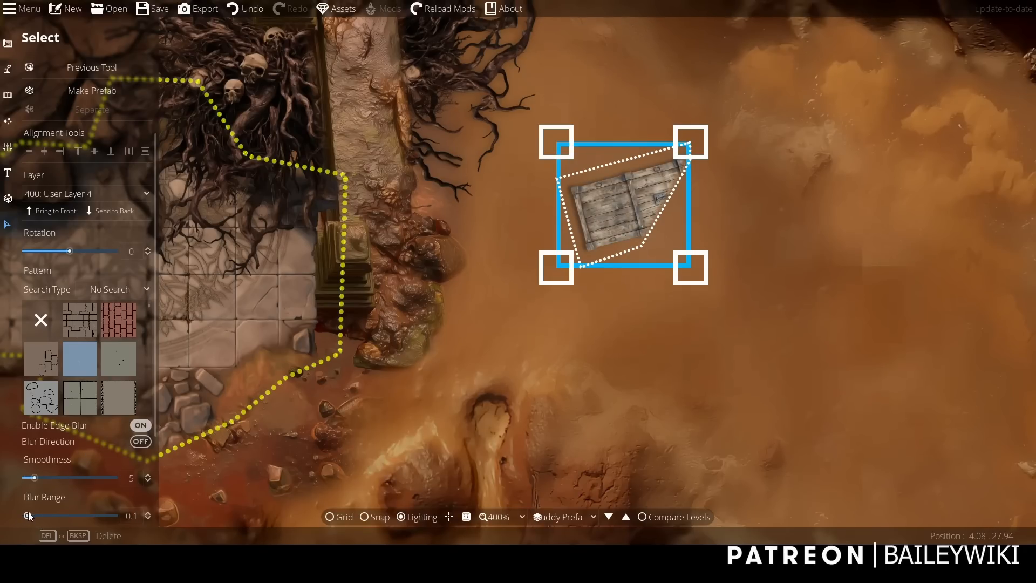
drag(28, 516, 32, 516)
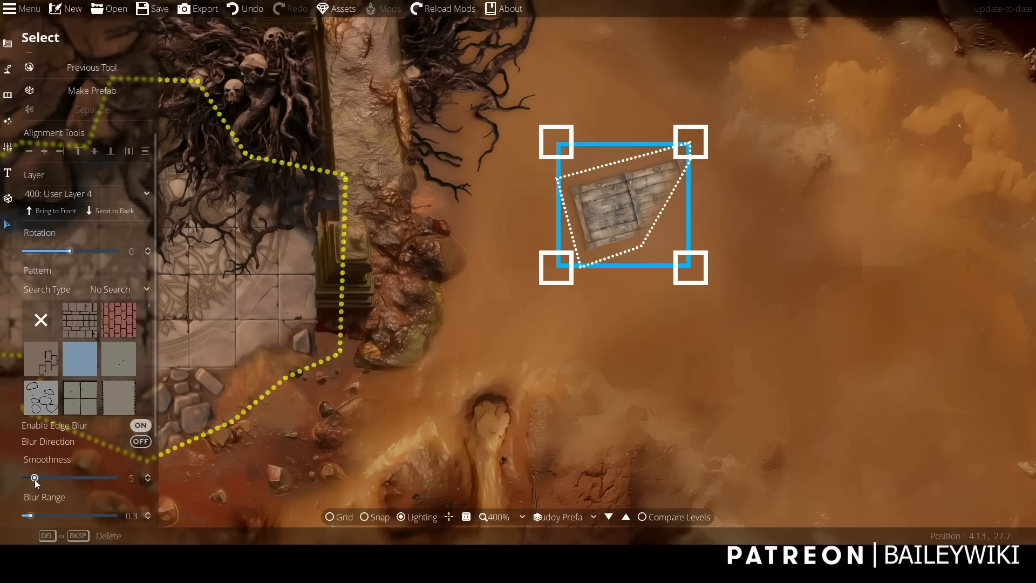
Pull the chest pattern's outline well outward along its upper, left and lower sides so the blur spares those chest edges.
click(8, 44)
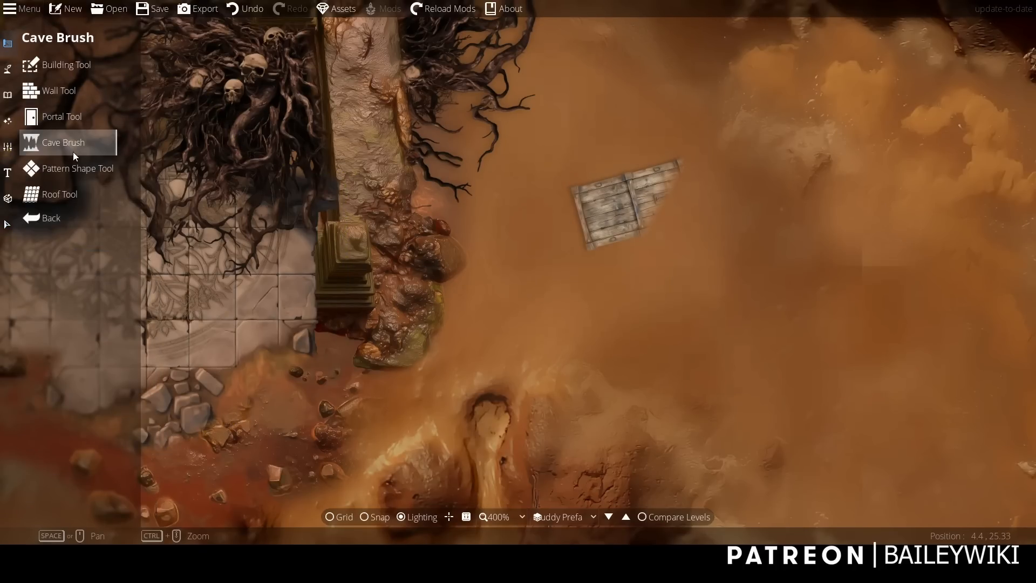
click(79, 168)
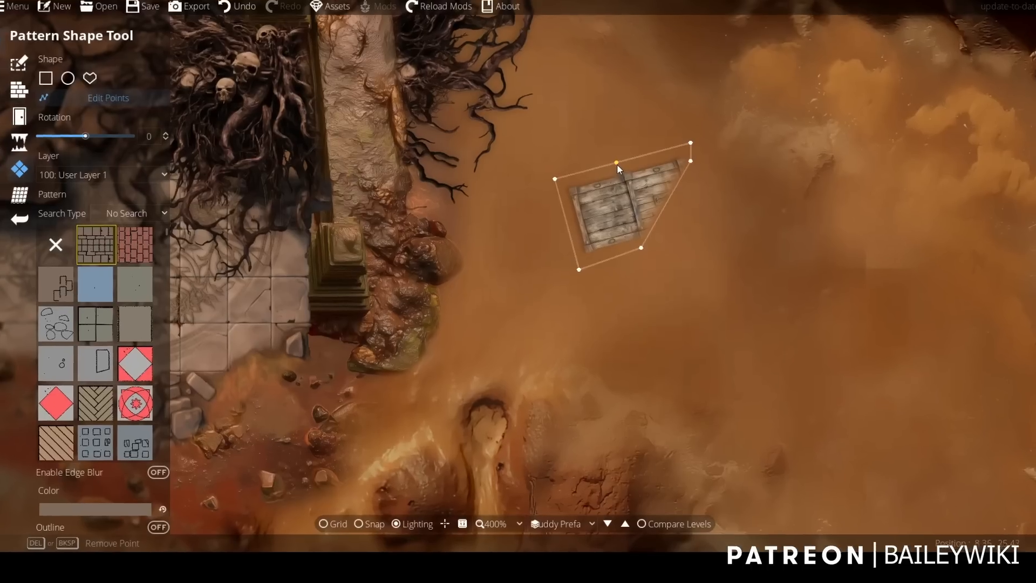
drag(618, 163, 546, 123)
drag(463, 207, 418, 198)
scroll(537, 345, up, 1)
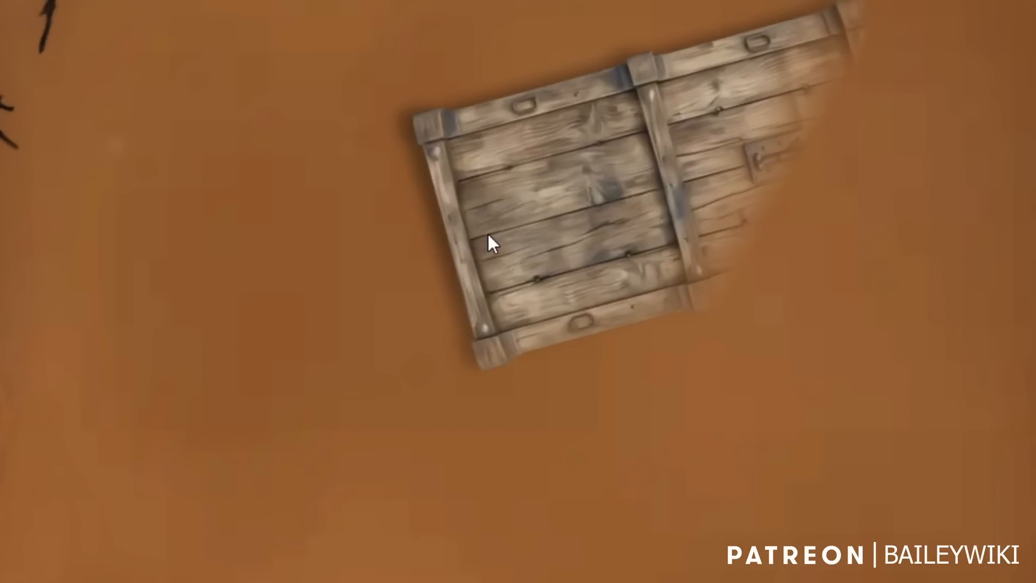
mouse_move(387, 306)
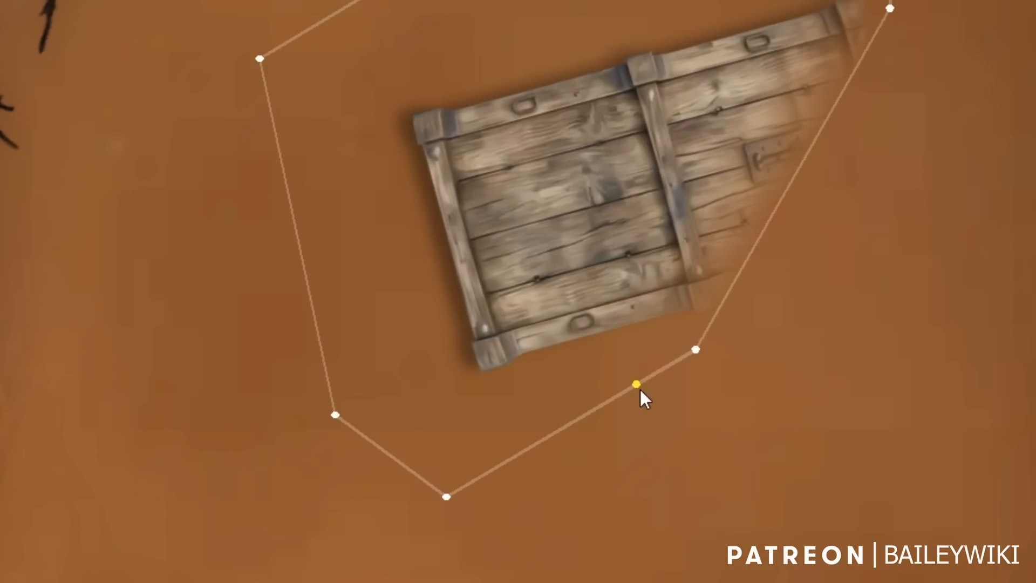
drag(637, 388, 765, 406)
Adjust the outline points at both ends of the chest's cropped side so the wood fades along a steeper line.
mouse_move(697, 347)
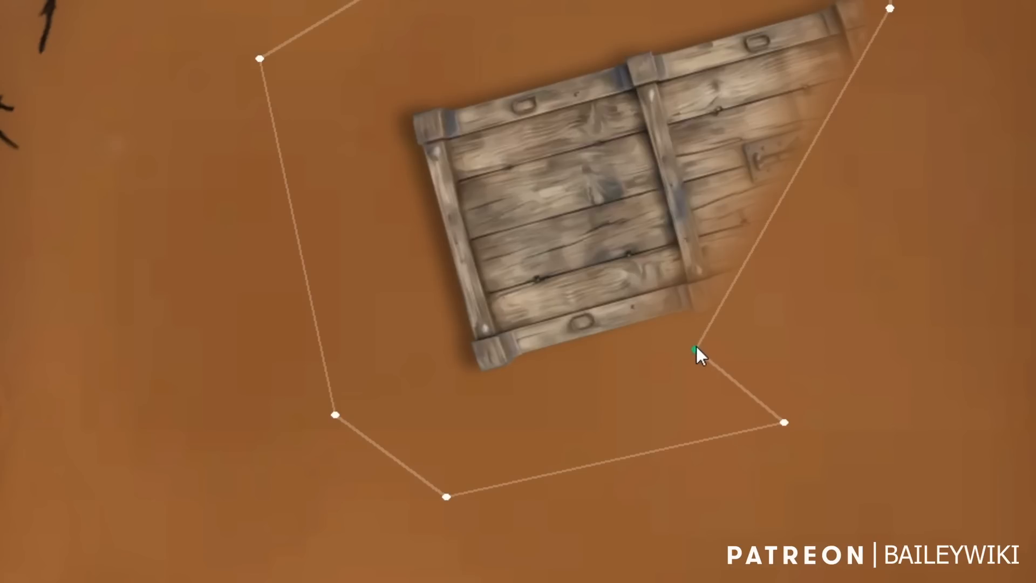
drag(729, 341, 747, 331)
drag(790, 362, 782, 446)
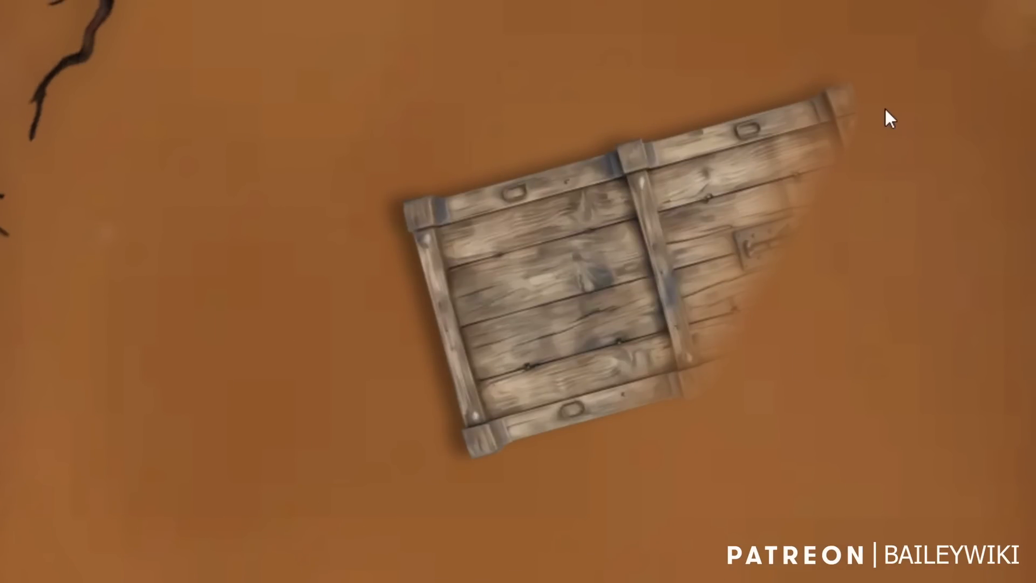
mouse_move(882, 92)
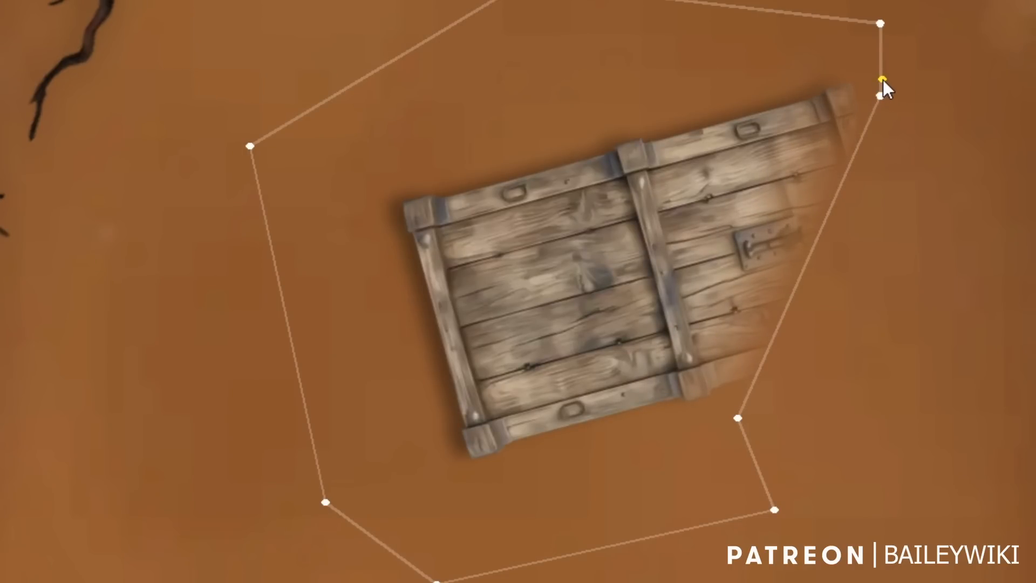
click(843, 47)
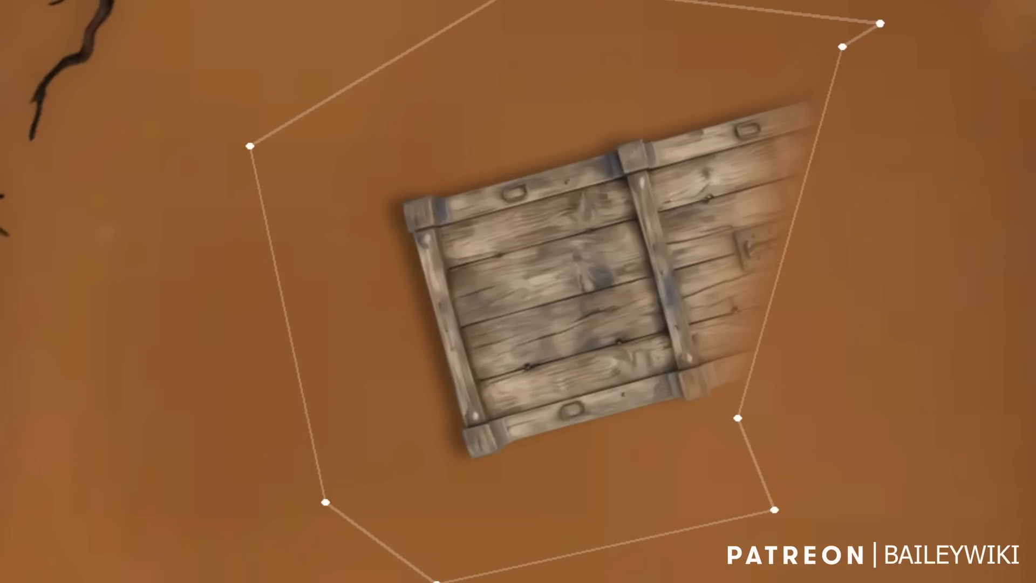
key(Escape)
scroll(918, 371, down, 10)
drag(912, 465, 646, 511)
scroll(646, 510, up, 7)
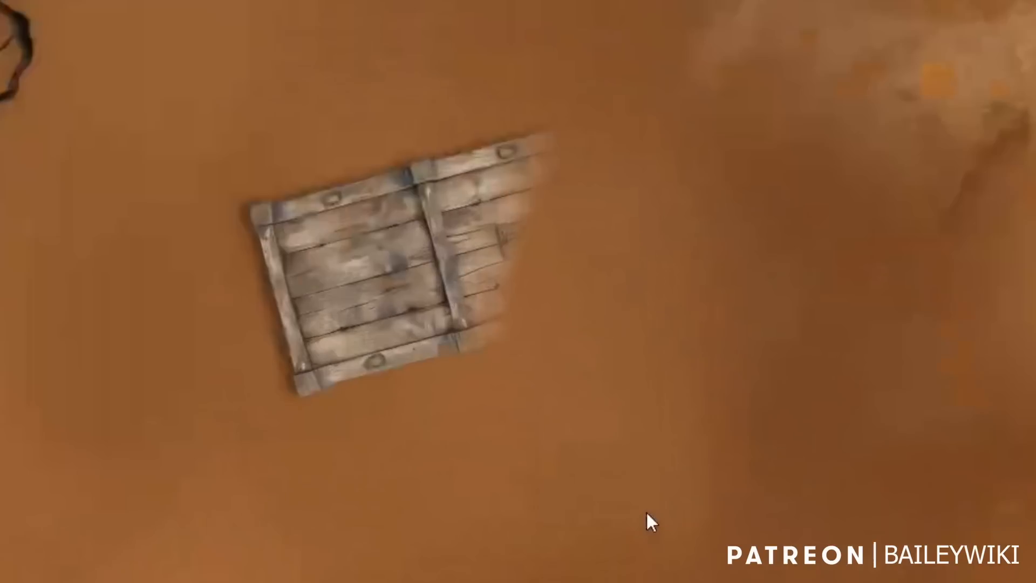
scroll(426, 506, down, 3)
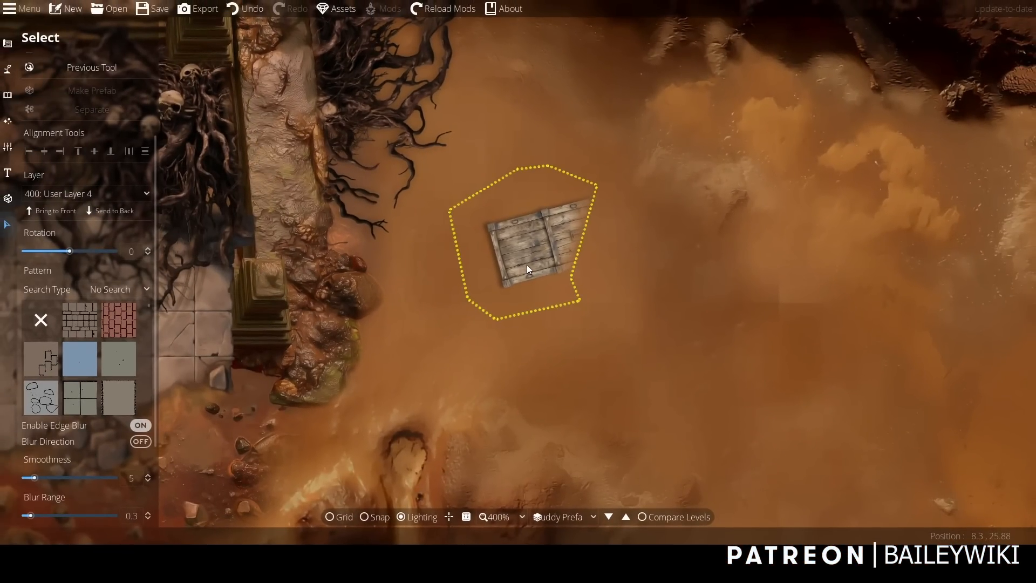
Duplicate the blurred chest pattern slightly below the original and send the copy to the back.
click(527, 265)
key(ctrl+c)
key(ctrl+v)
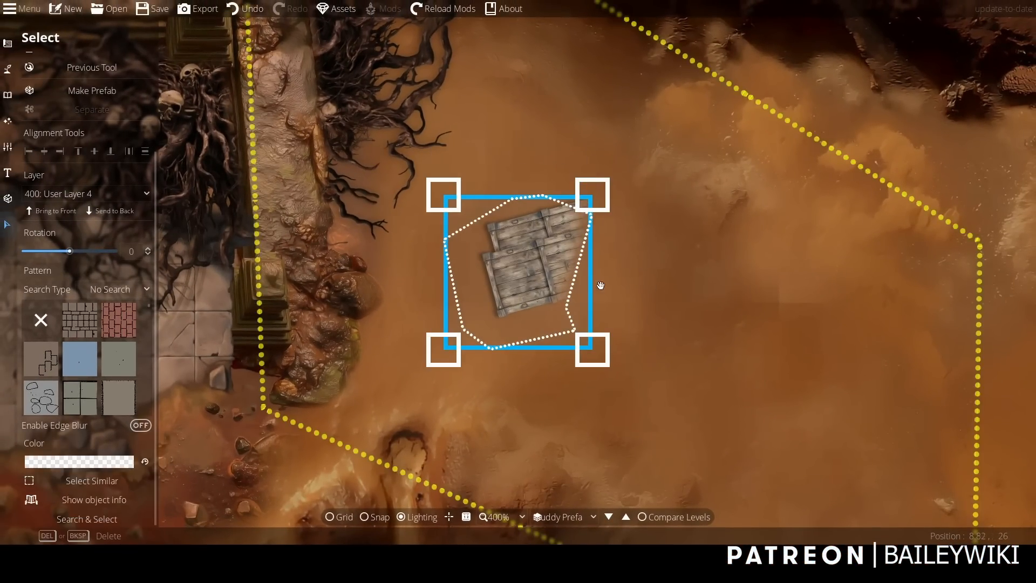
click(105, 214)
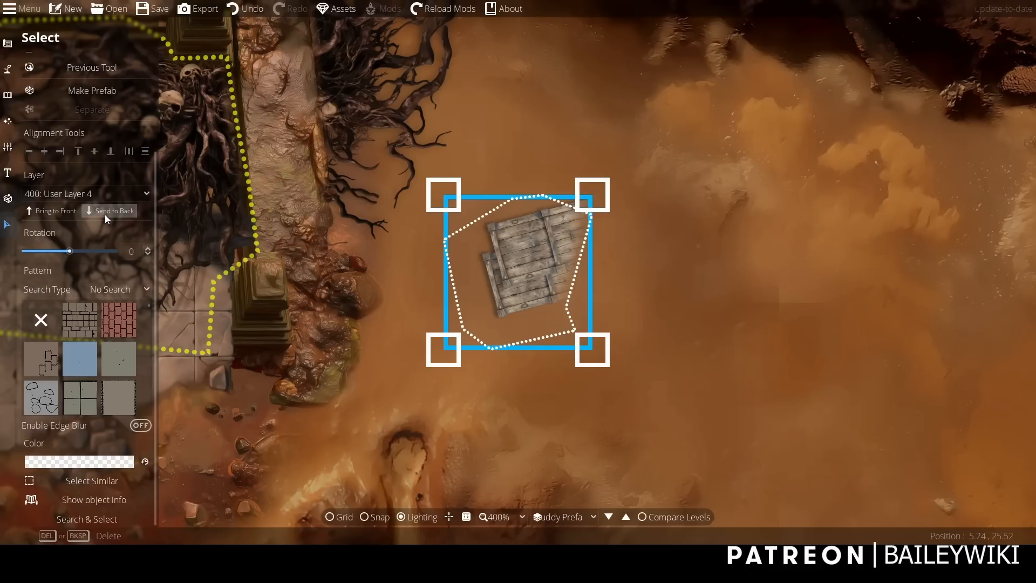
Try to darken the rear chest copy by setting its pattern colour to black with alpha 122.
click(115, 463)
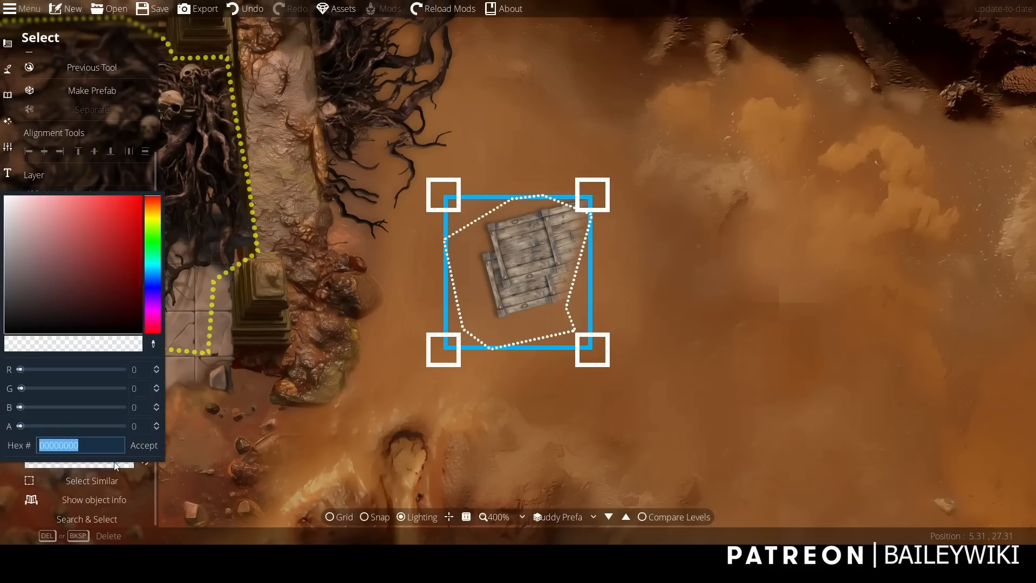
drag(108, 301, 3, 336)
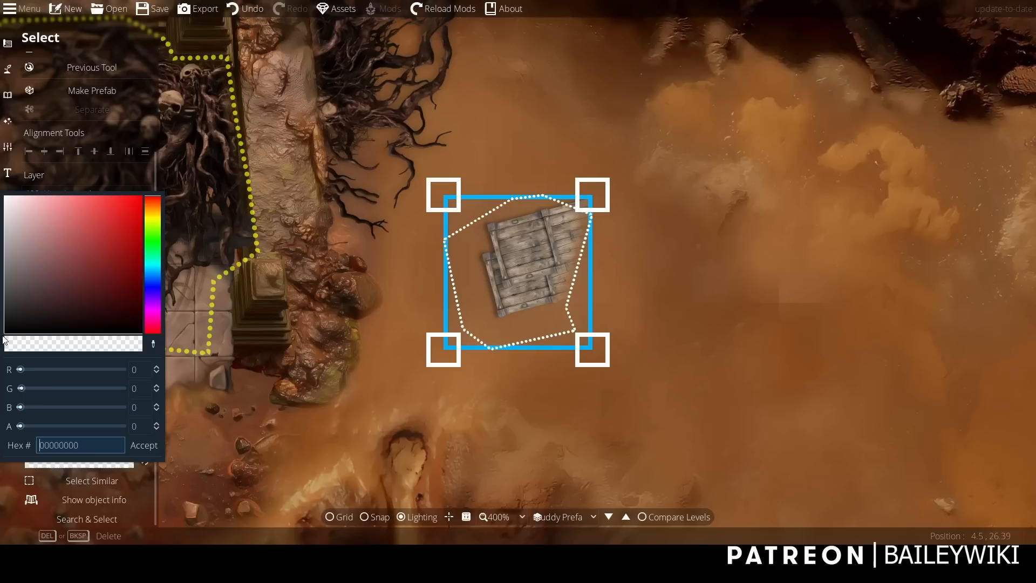
click(69, 426)
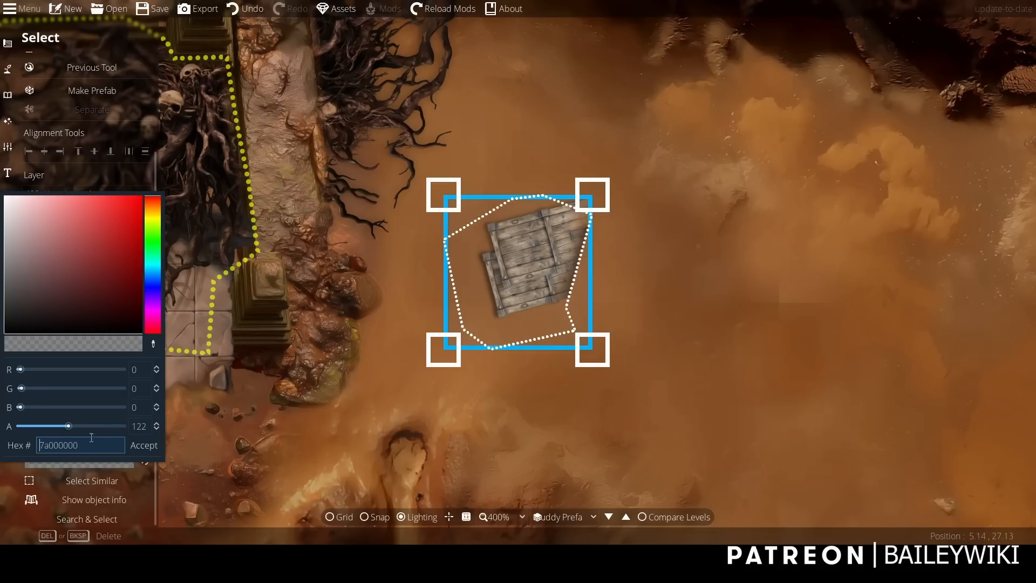
click(145, 447)
drag(544, 409, 546, 393)
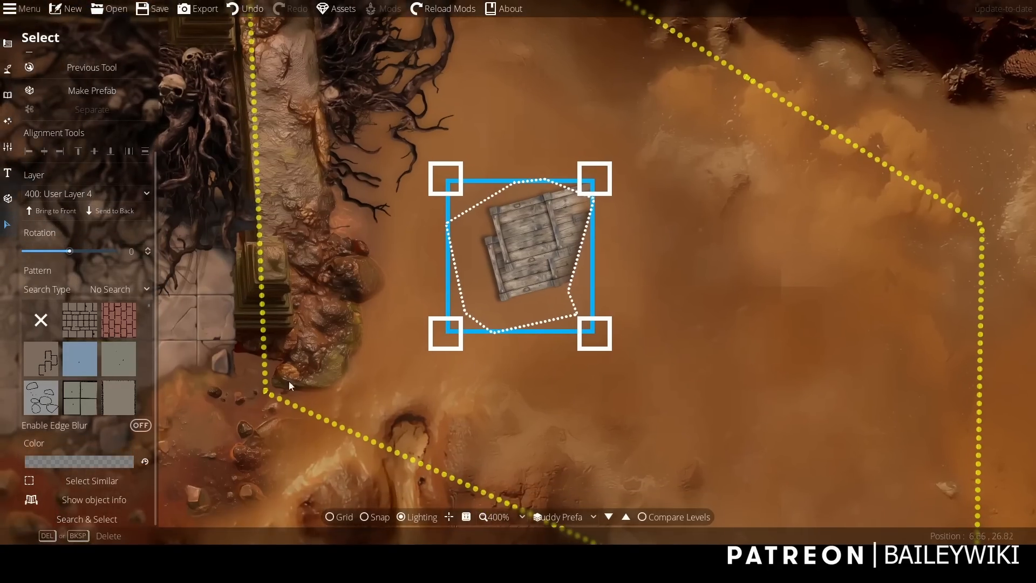
Give the rear chest copy edge blur with a black override colour at alpha 123, and tuck it beneath the front chest as a shadow.
click(141, 425)
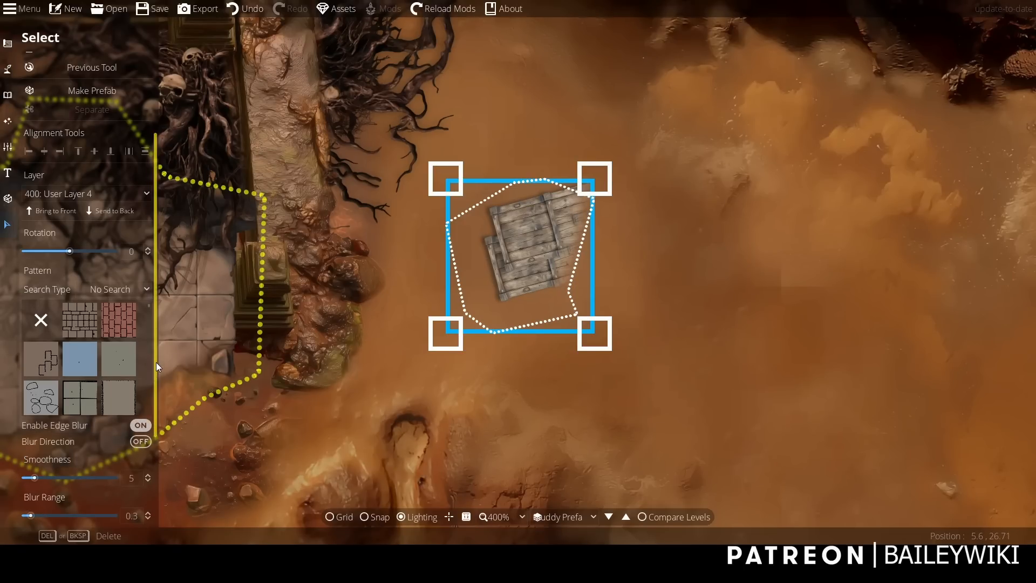
drag(156, 362, 157, 451)
click(89, 421)
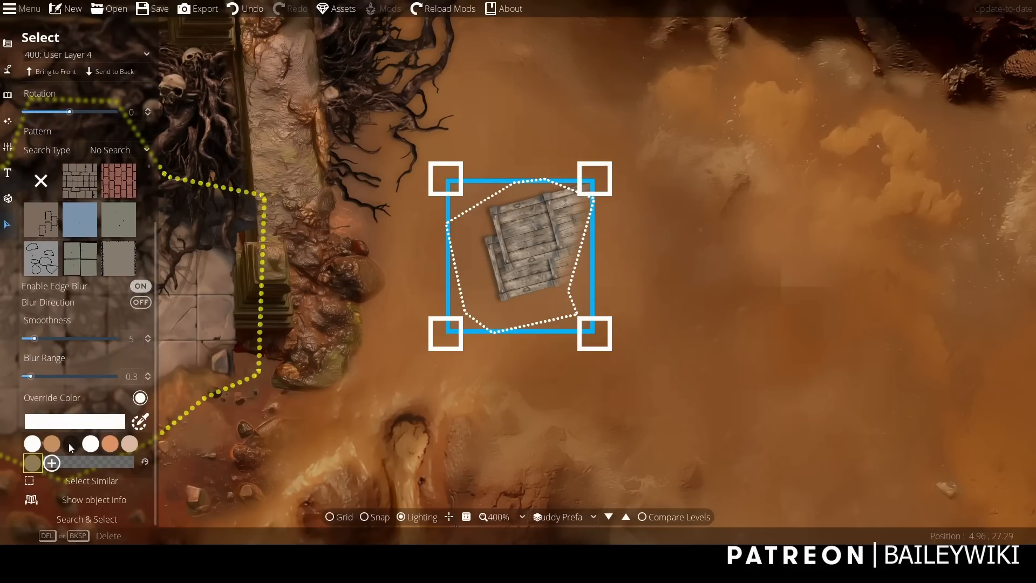
click(53, 463)
drag(44, 389, 53, 465)
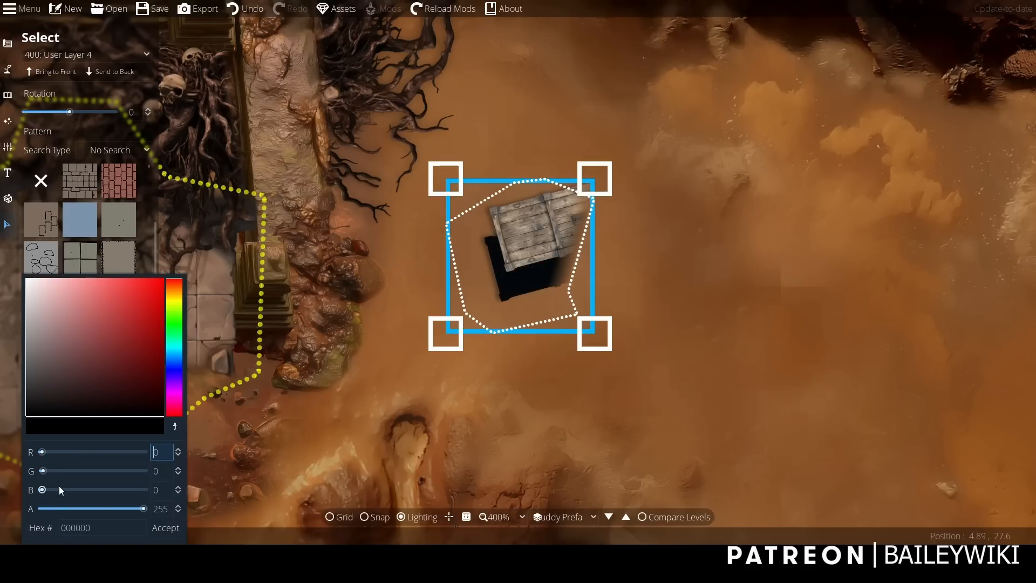
click(92, 506)
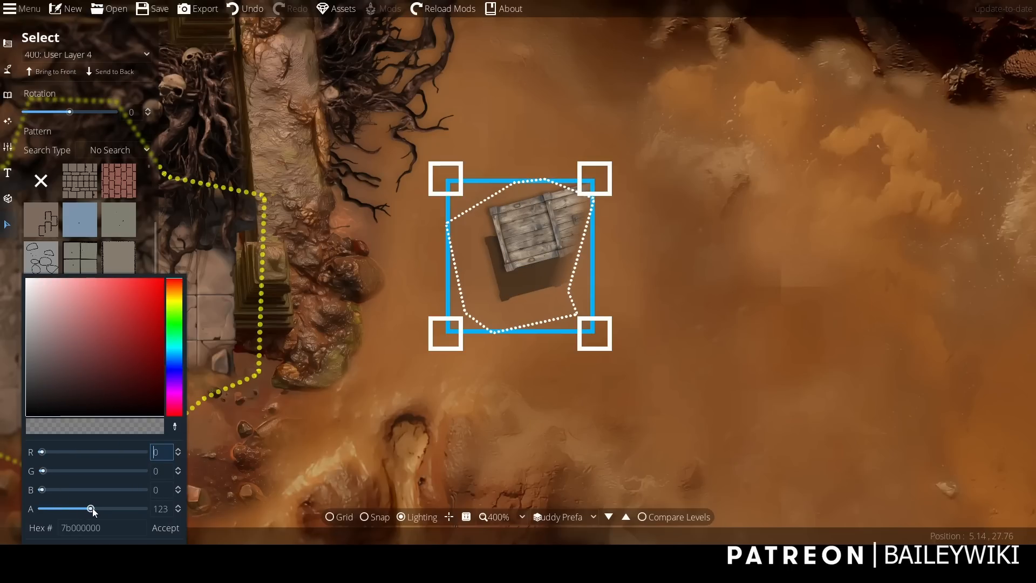
click(166, 527)
click(512, 288)
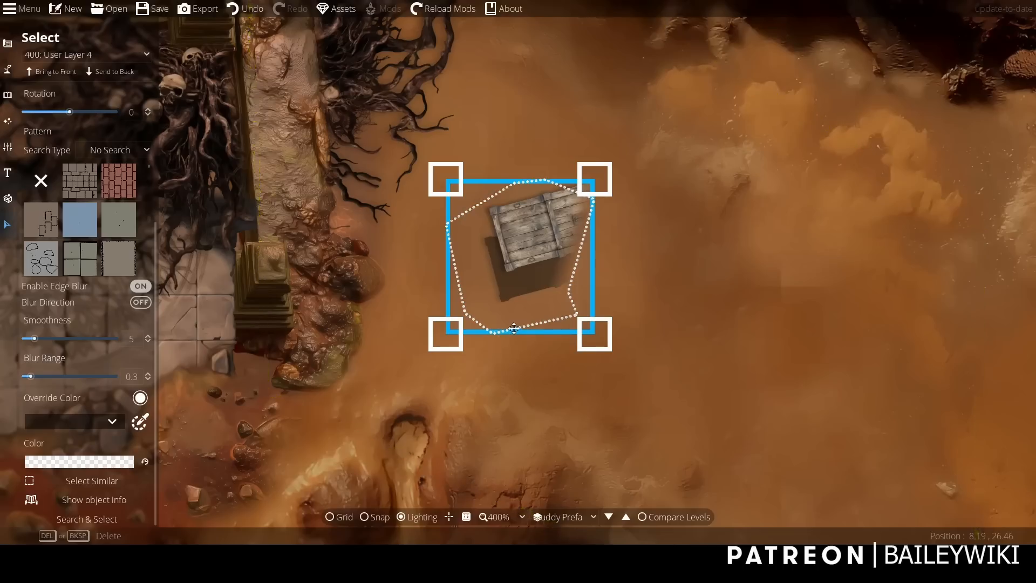
drag(512, 321, 517, 296)
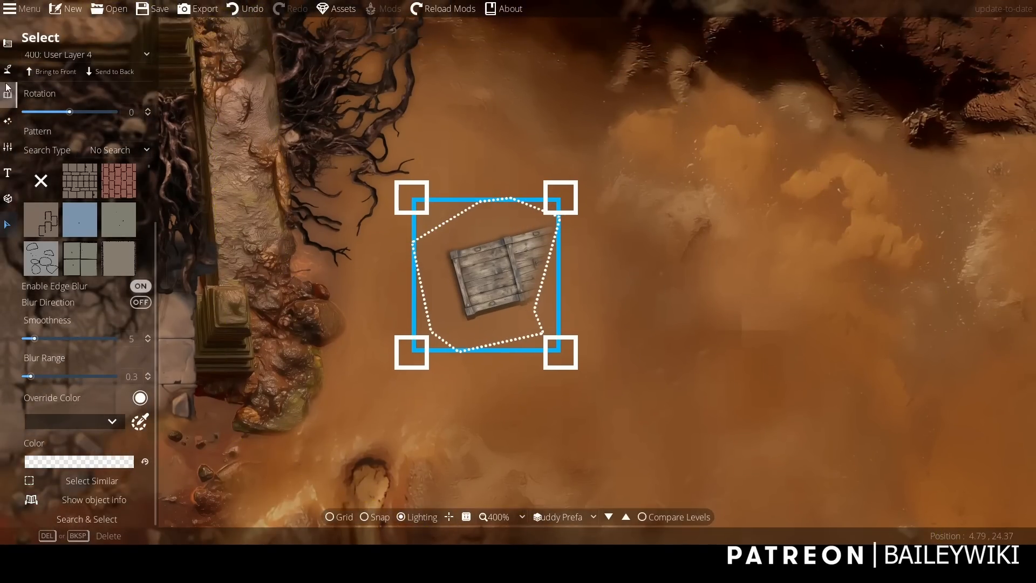
Search the object library for "skeleton" and choose Bw Skeleton 05 Full 01 for placement.
click(7, 98)
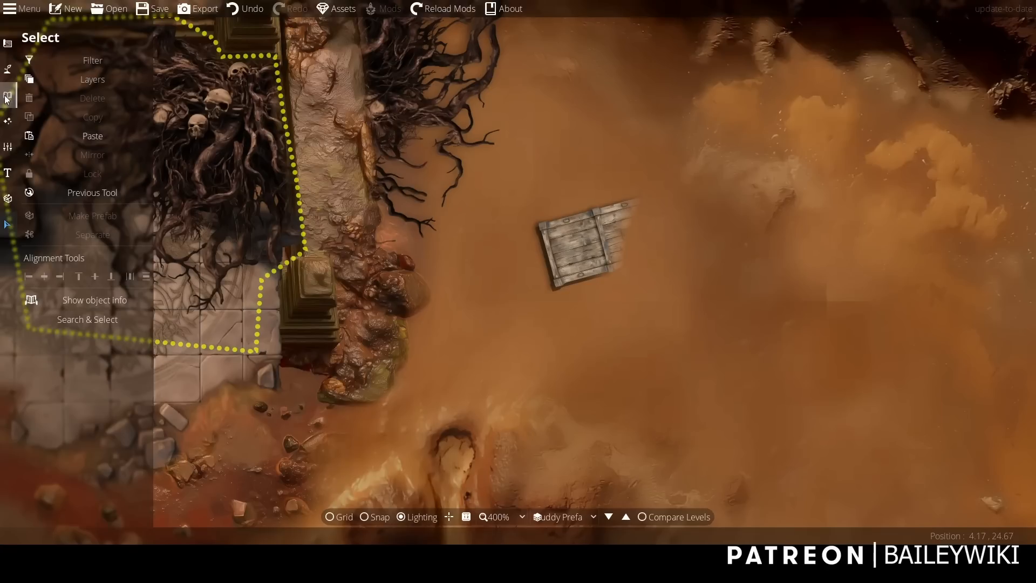
click(8, 95)
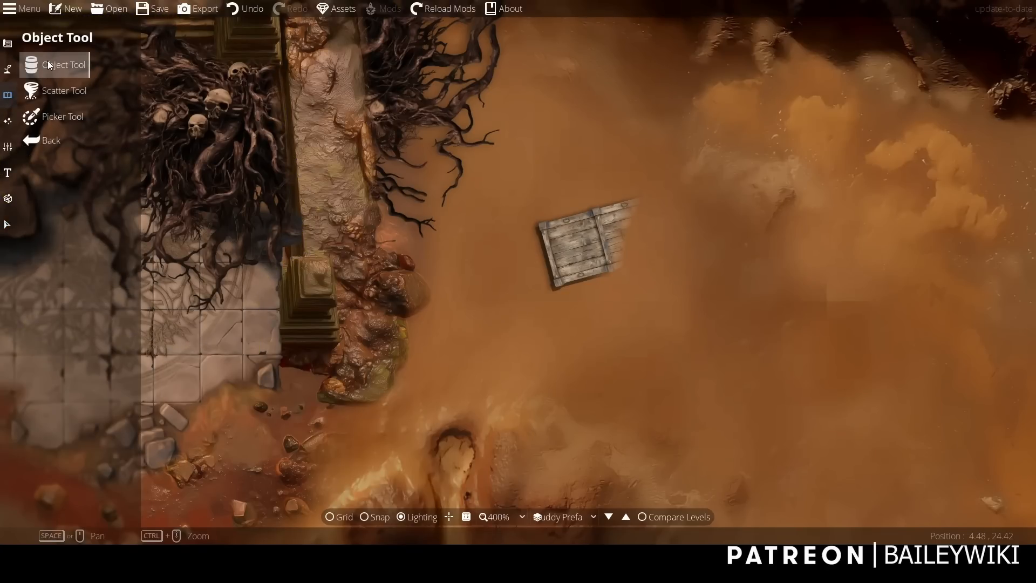
click(54, 65)
double_click(946, 74)
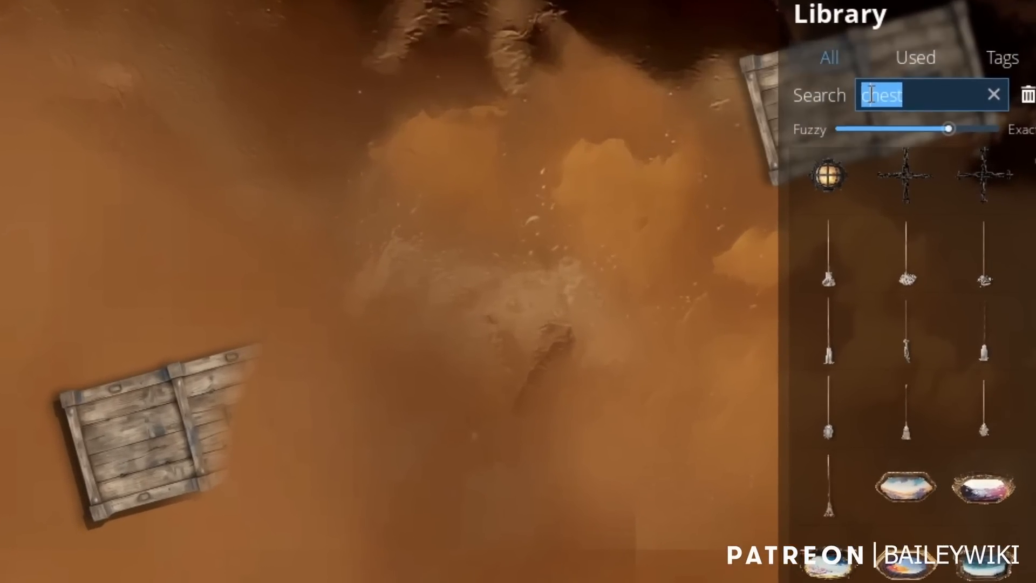
text(skeleton)
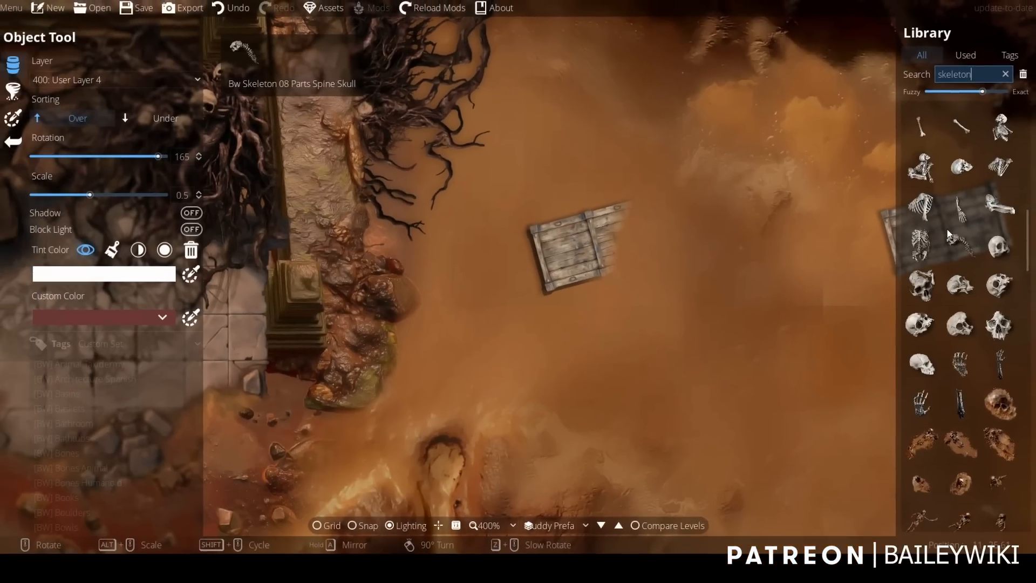
scroll(971, 162, up, 1)
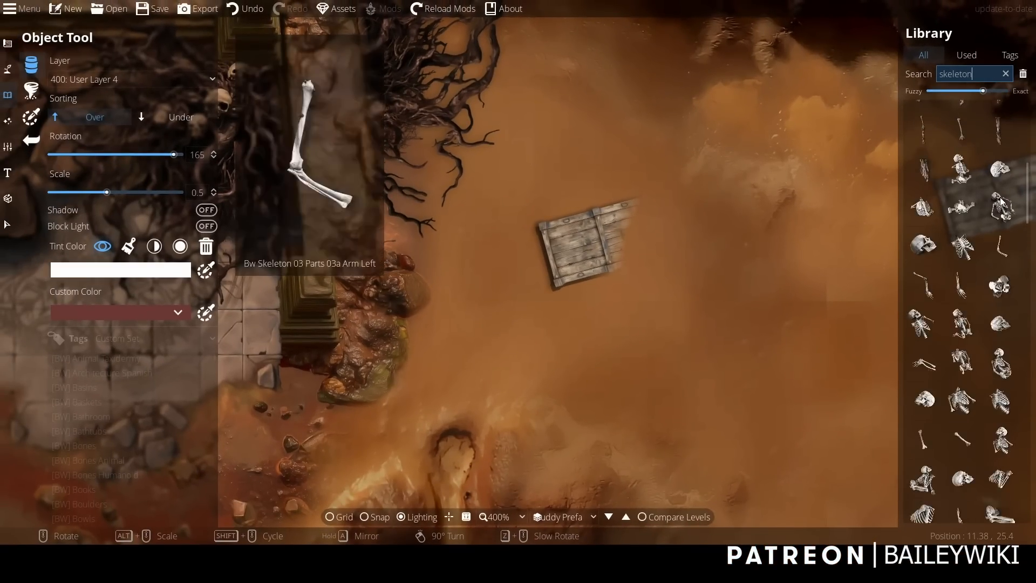
mouse_move(1006, 211)
scroll(971, 297, down, 5)
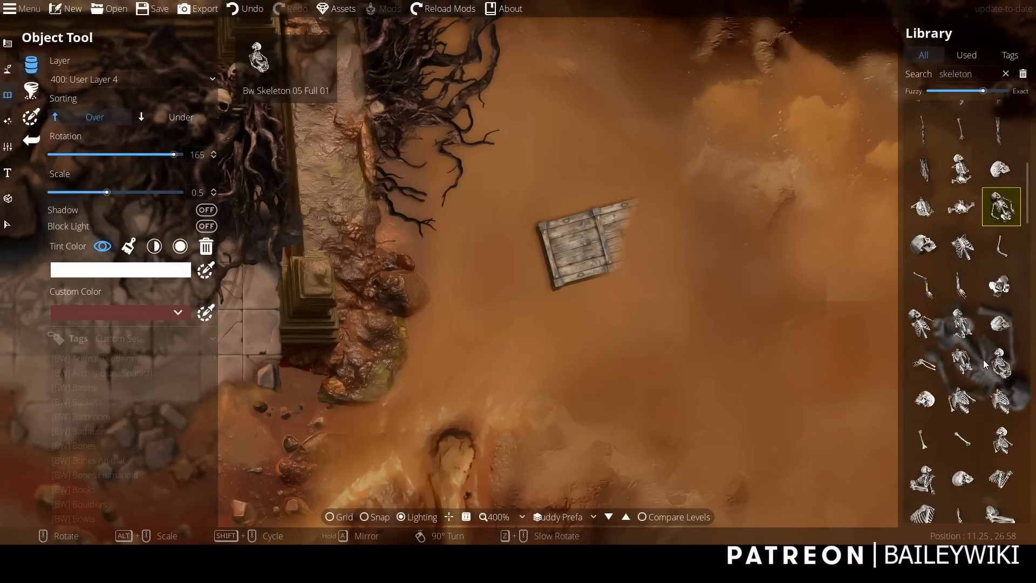
scroll(969, 372, down, 6)
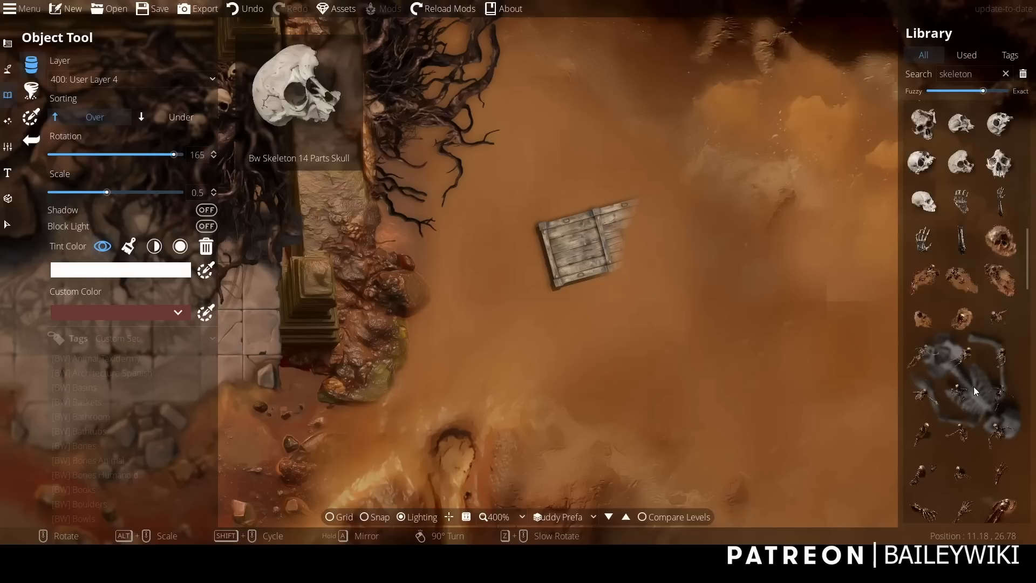
scroll(975, 392, down, 4)
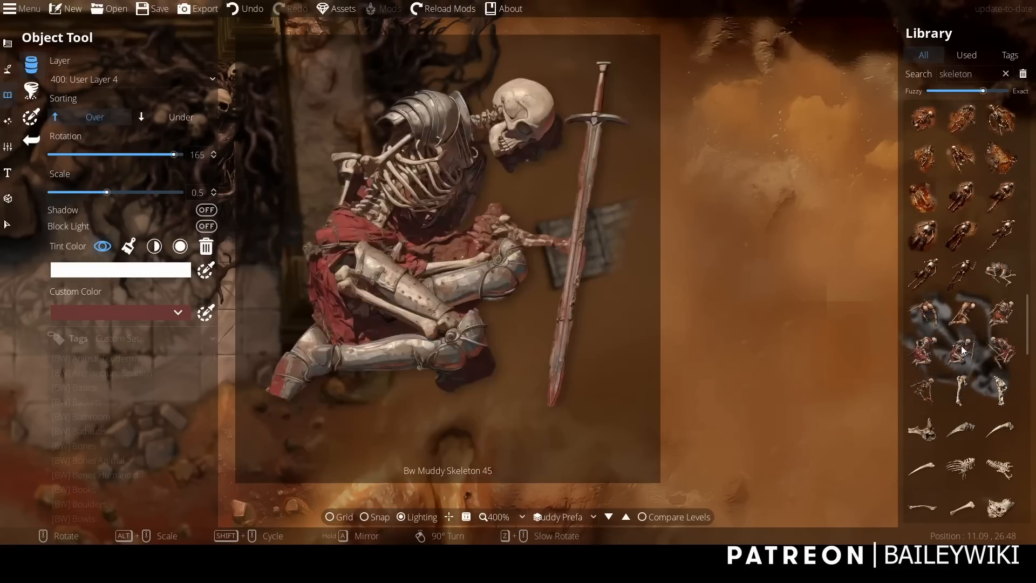
Scale the skeleton to 0.3, rotate it to 45 degrees, and place it on the sand just above and beside the chest's uncropped end.
alt+scroll(696, 216, down, 2)
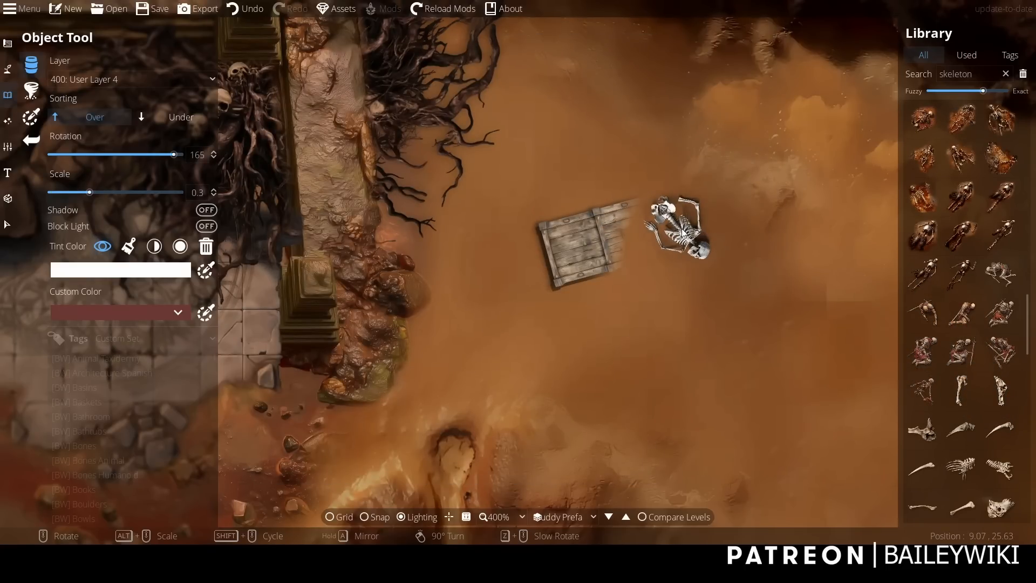
scroll(594, 178, down, 8)
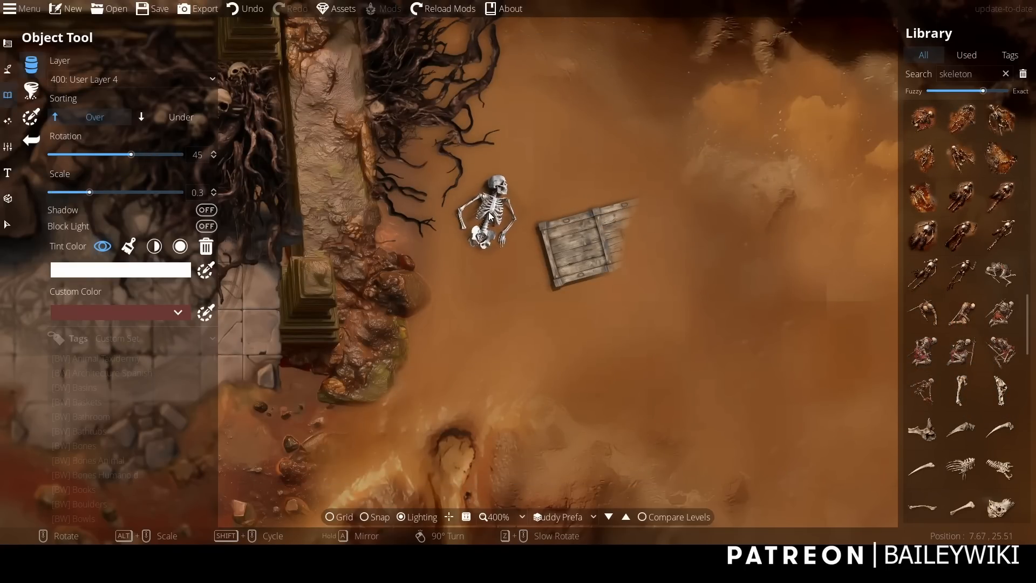
click(517, 198)
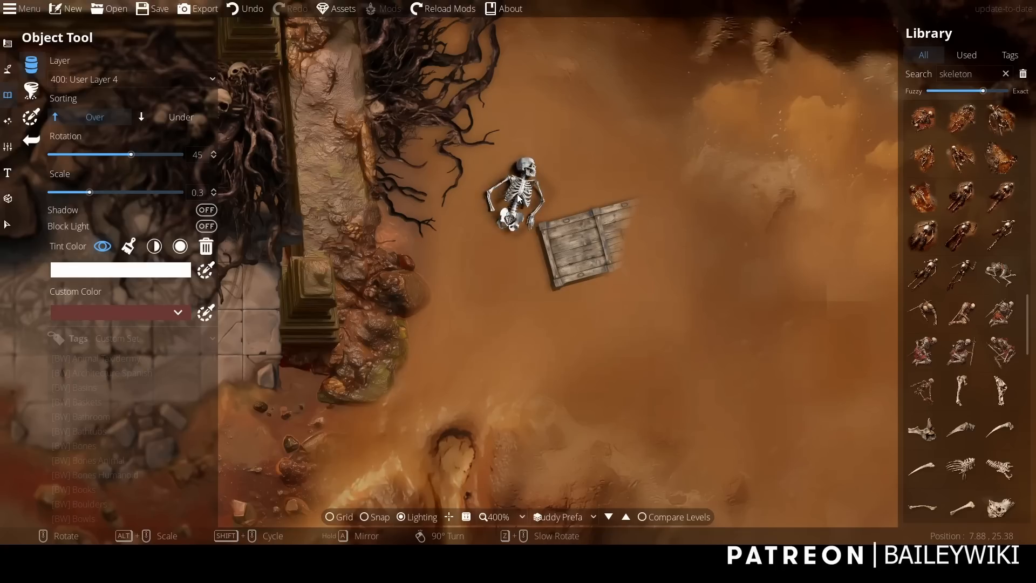
Select the placed skeleton object and change it into a pattern.
click(7, 225)
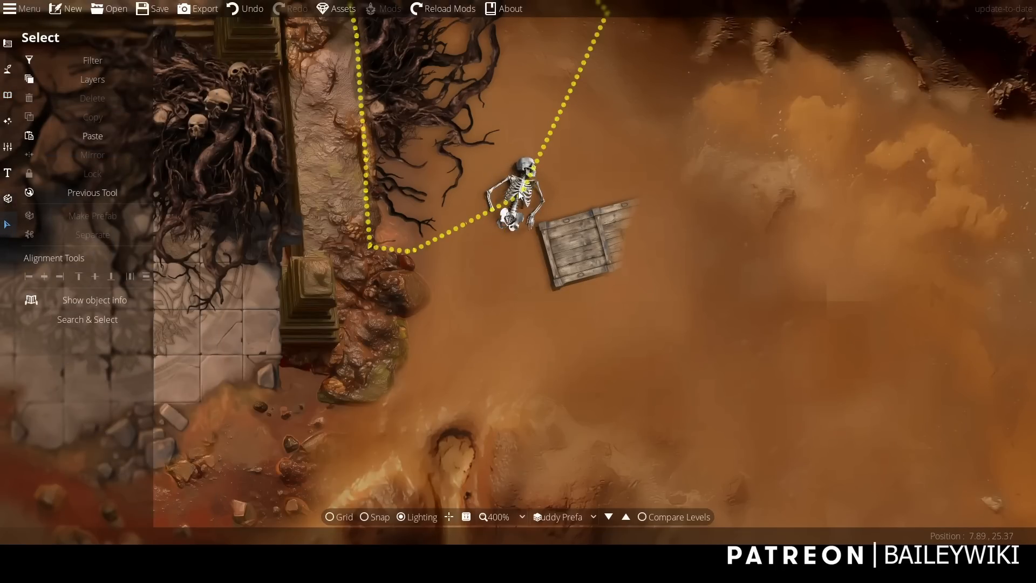
click(55, 60)
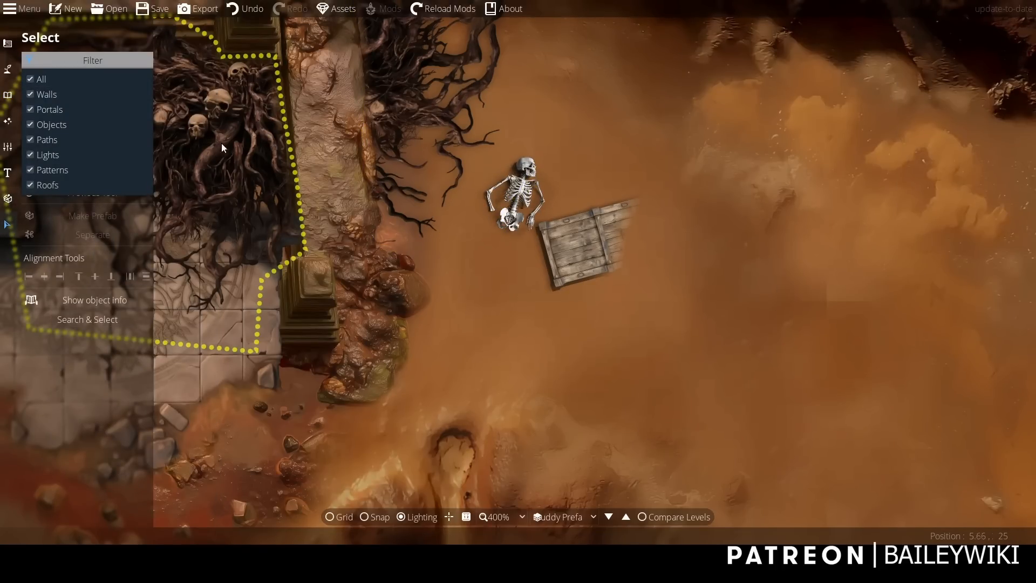
click(526, 194)
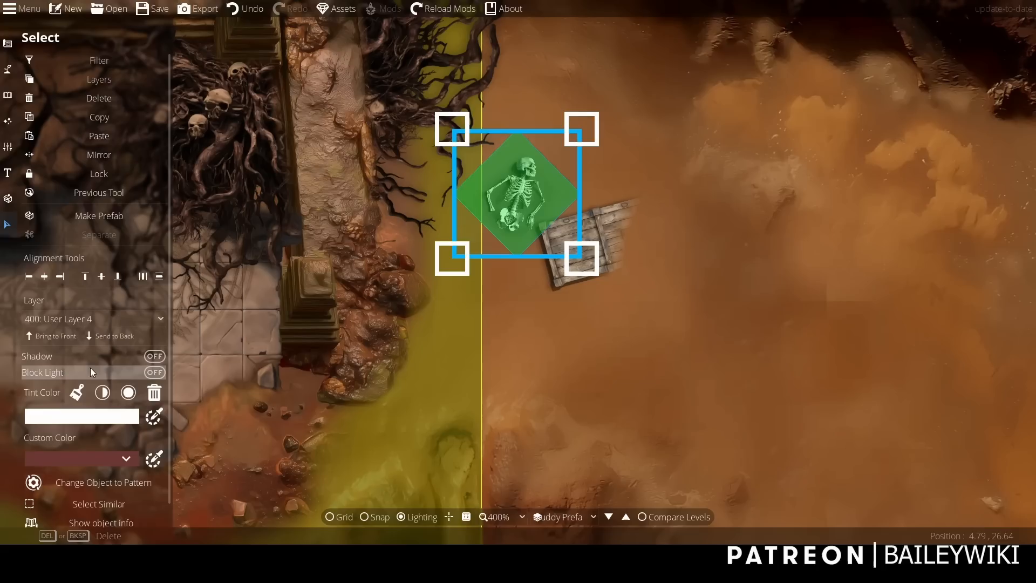
click(93, 478)
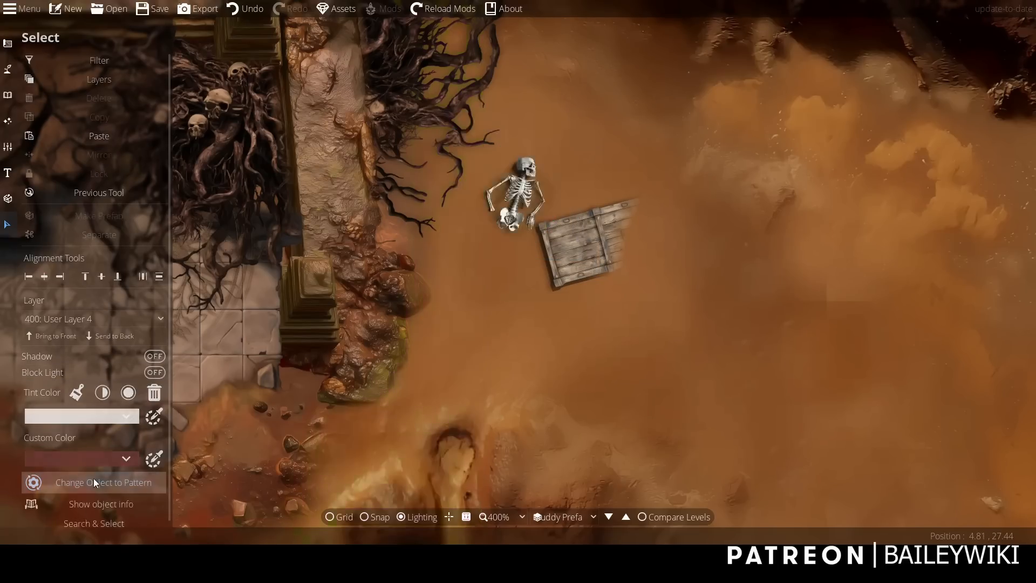
Select the converted skeleton pattern and switch to the Pattern Shape Tool for editing its outline points.
click(48, 61)
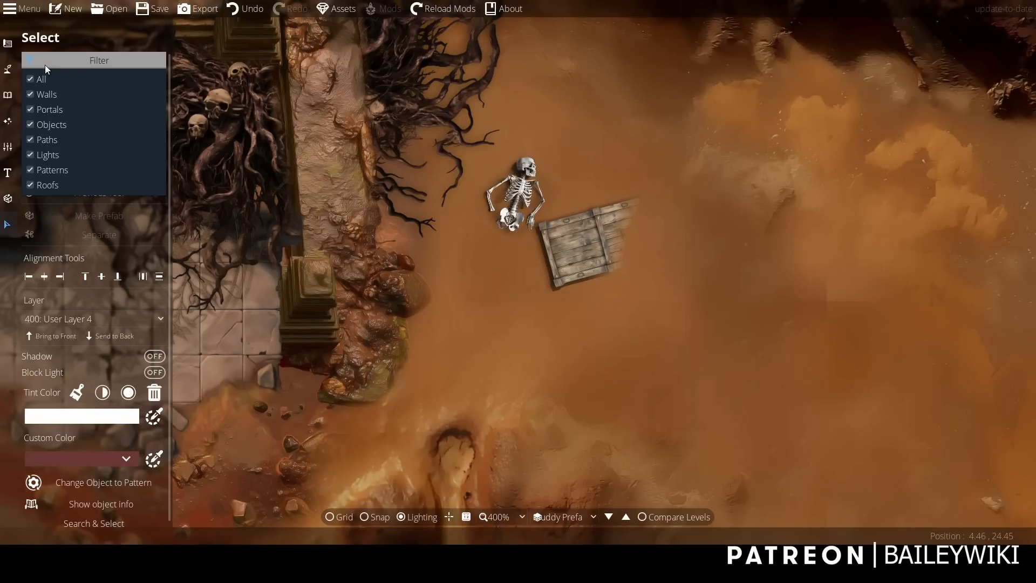
click(524, 195)
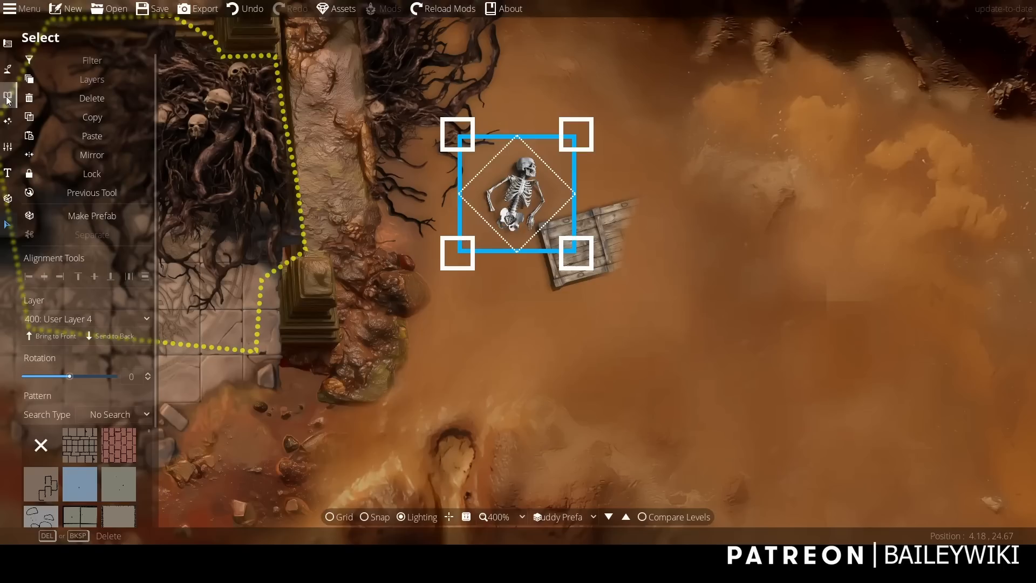
click(8, 44)
click(52, 169)
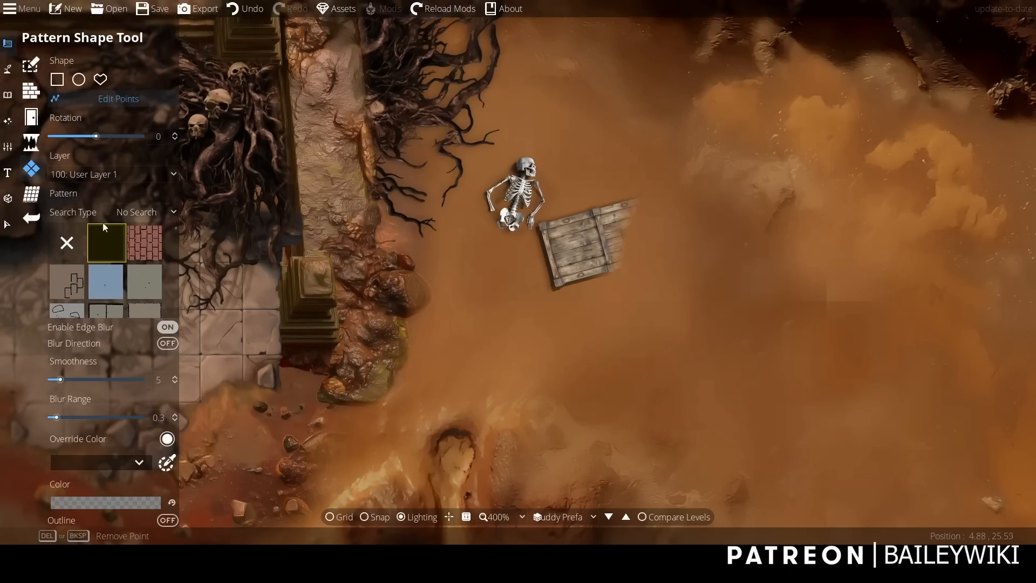
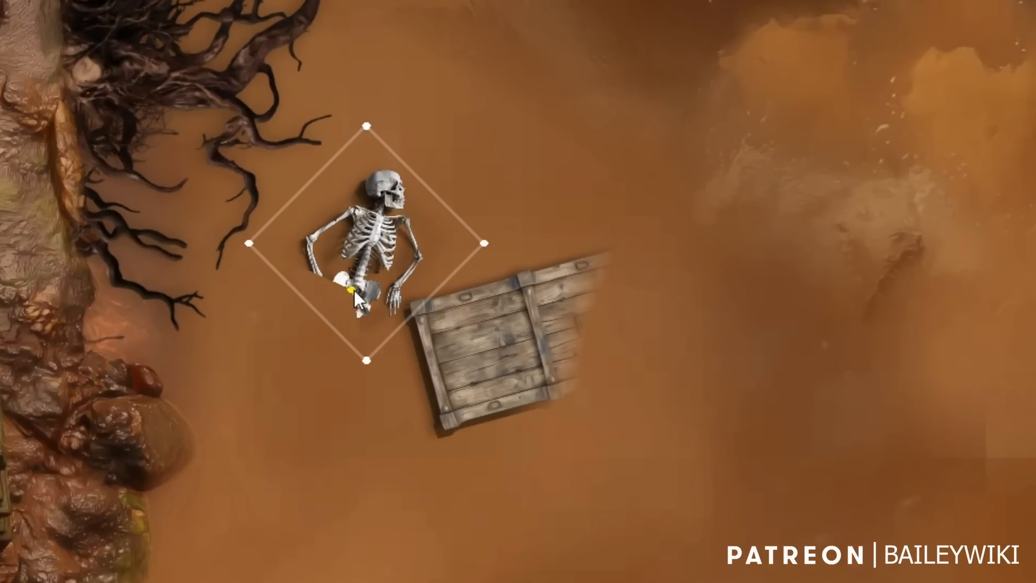
Reshape the skeleton pattern's lower outline with added points, cropping away the pelvis and the hand nearest the chest.
click(364, 306)
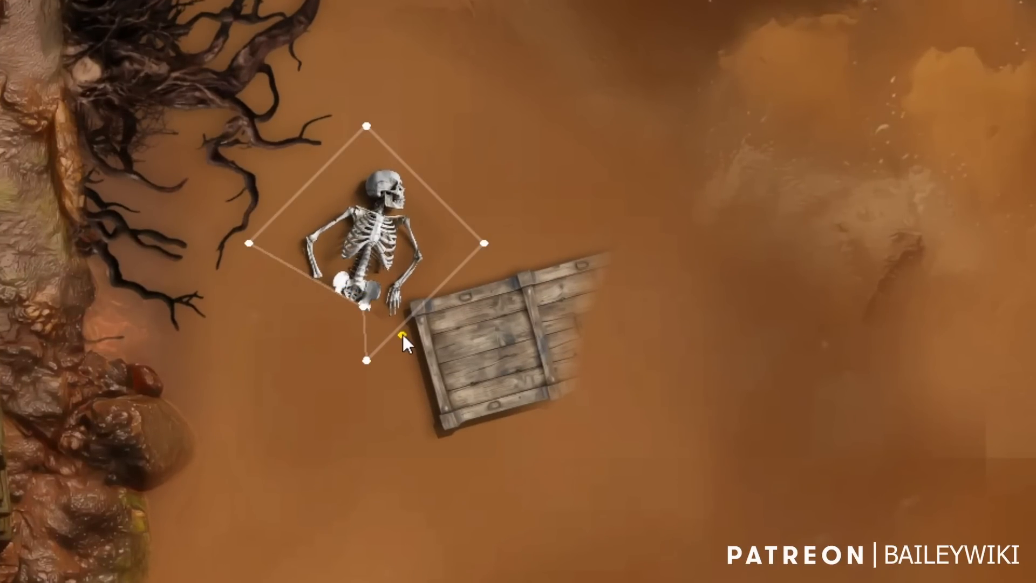
click(378, 287)
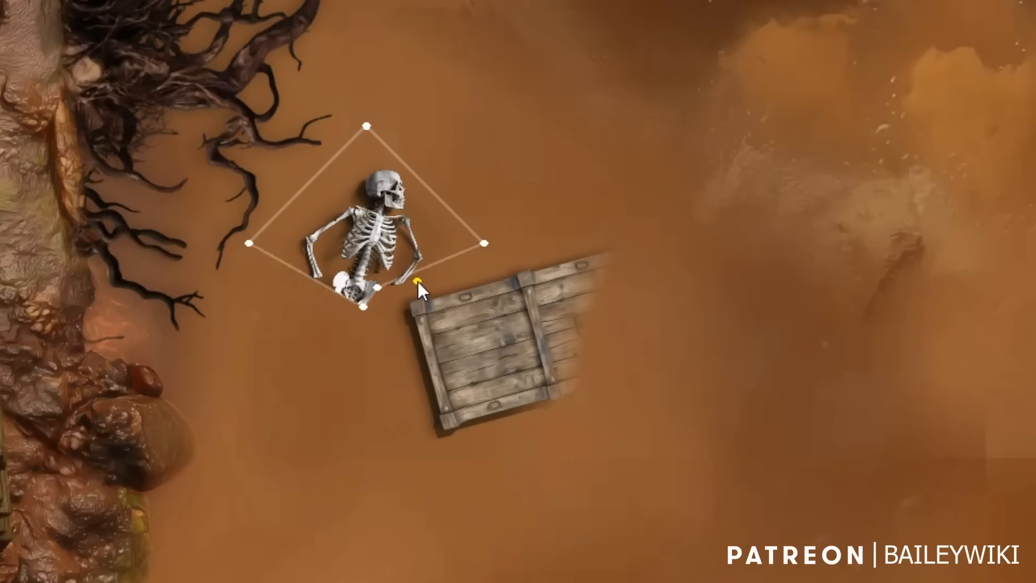
click(418, 281)
key(Escape)
mouse_move(302, 273)
click(298, 312)
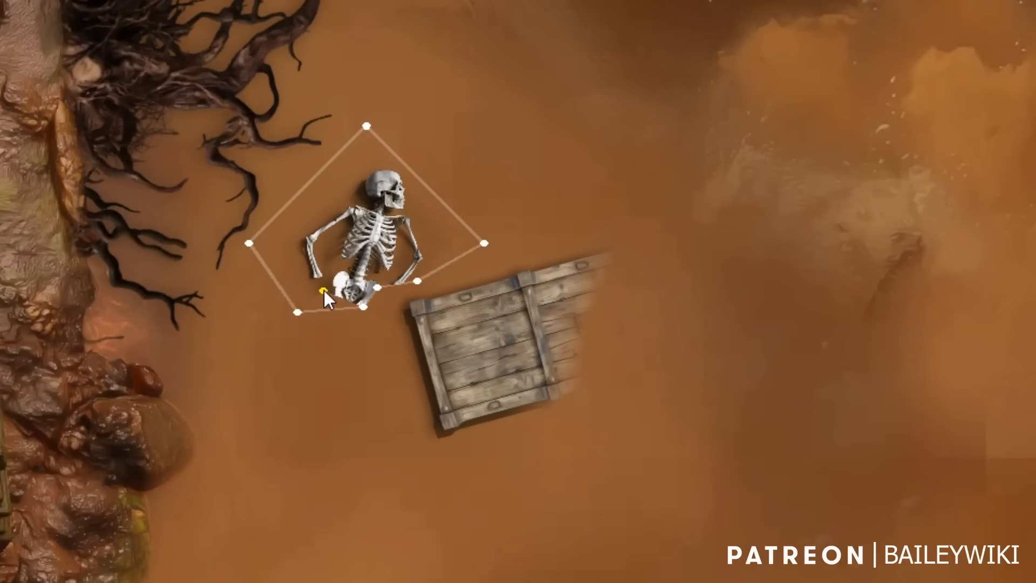
click(322, 289)
drag(350, 273, 349, 267)
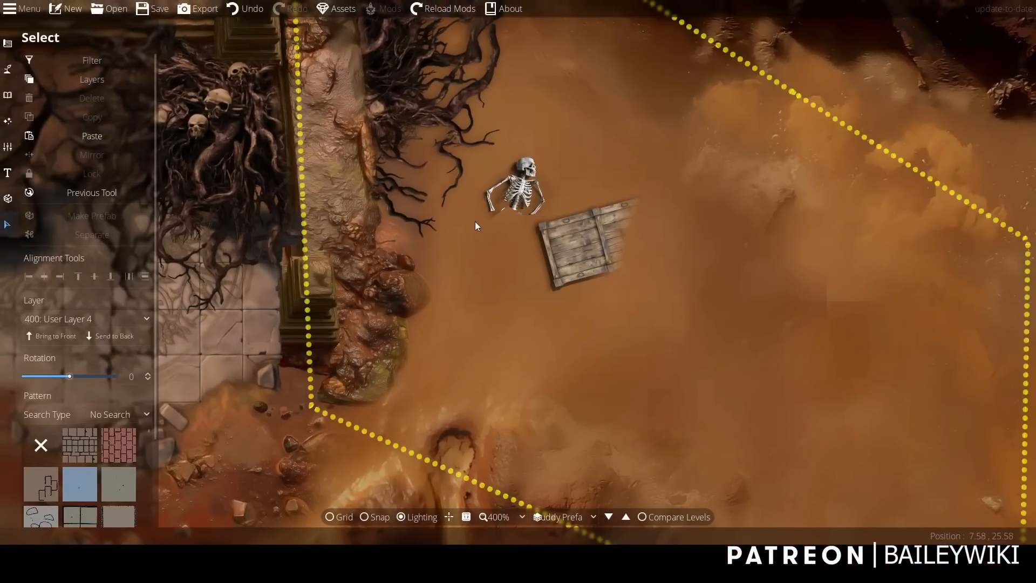
Select the cropped skeleton pattern and enable its edge blur.
click(524, 189)
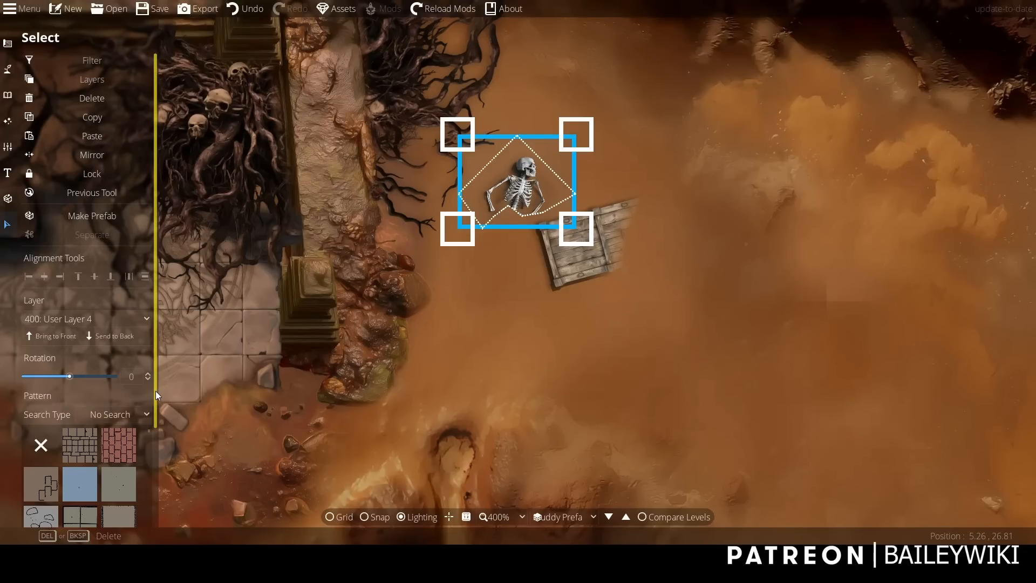
drag(155, 391, 157, 487)
click(134, 429)
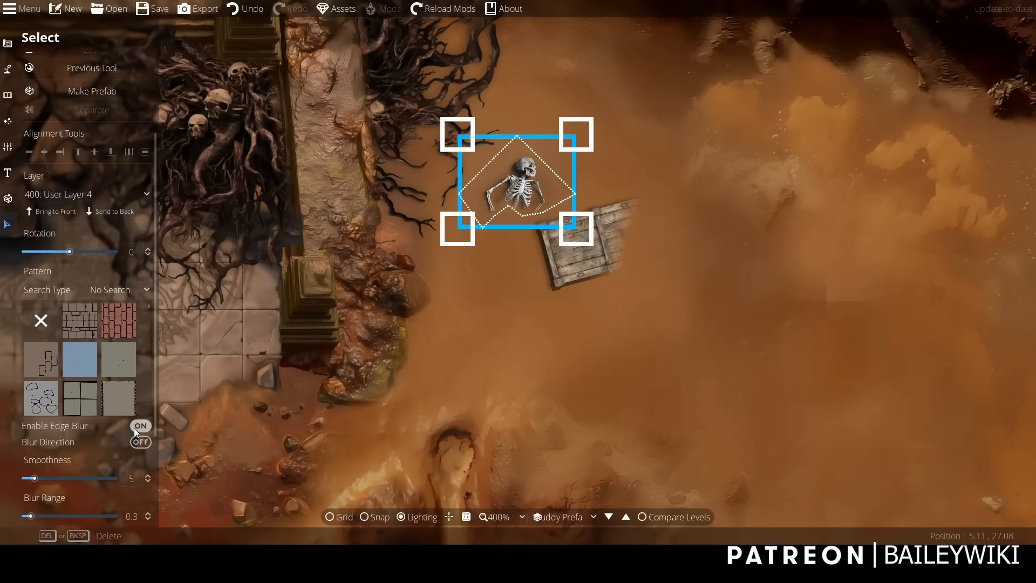
scroll(427, 263, up, 3)
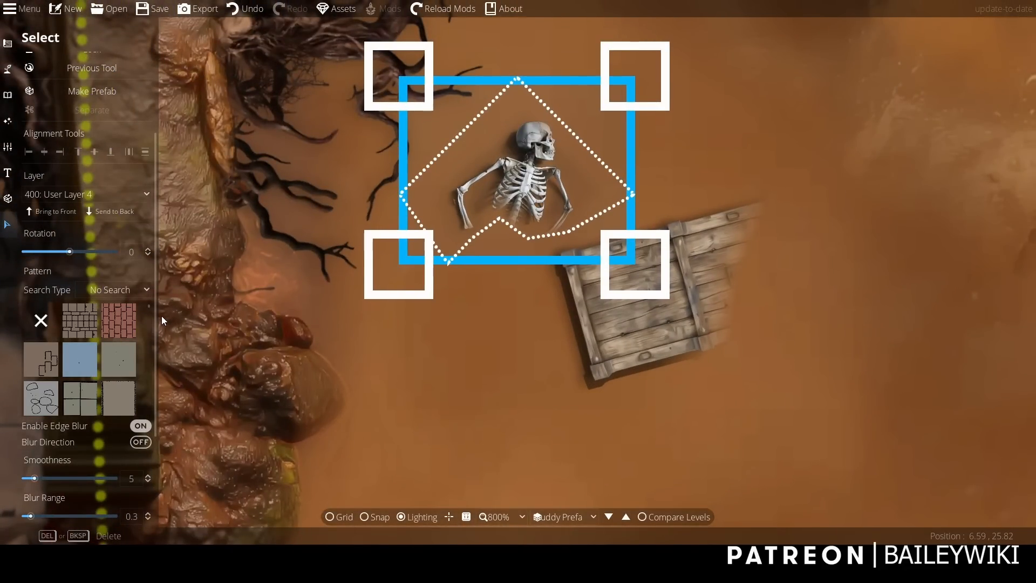
drag(156, 315, 151, 358)
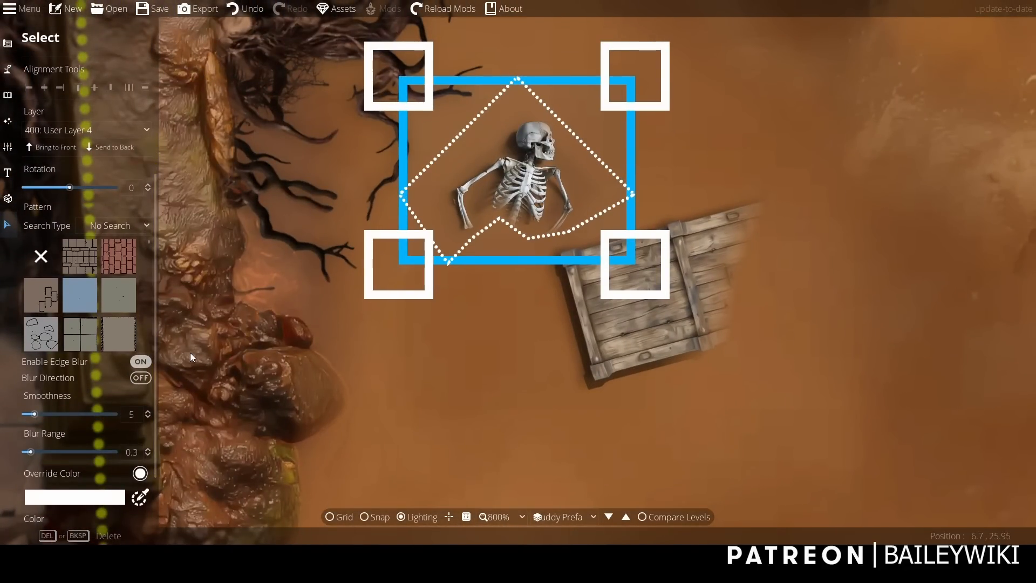
Try the pale peach override colour on the skeleton pattern, and settle on the tan-orange preset.
click(7, 96)
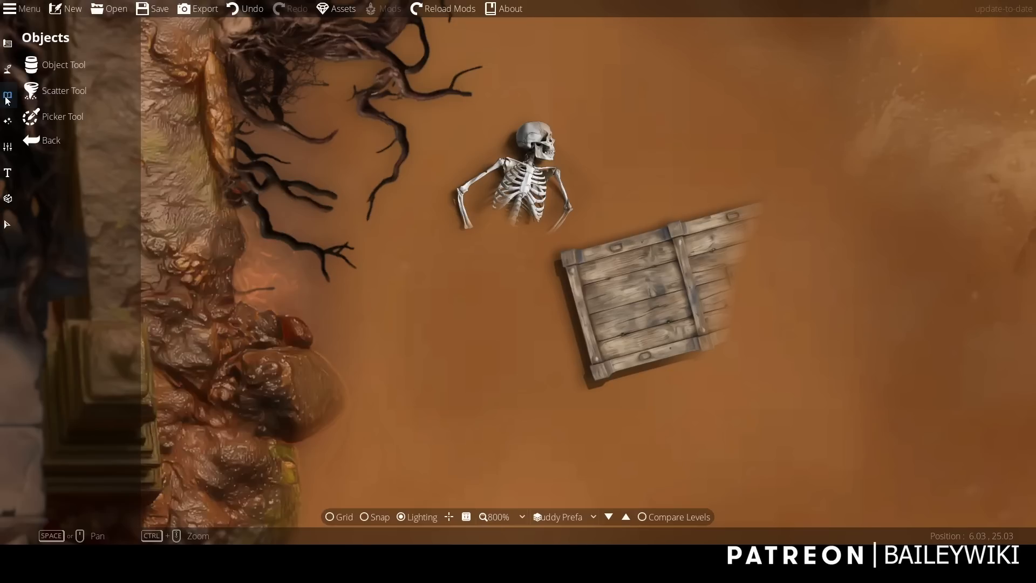
click(7, 224)
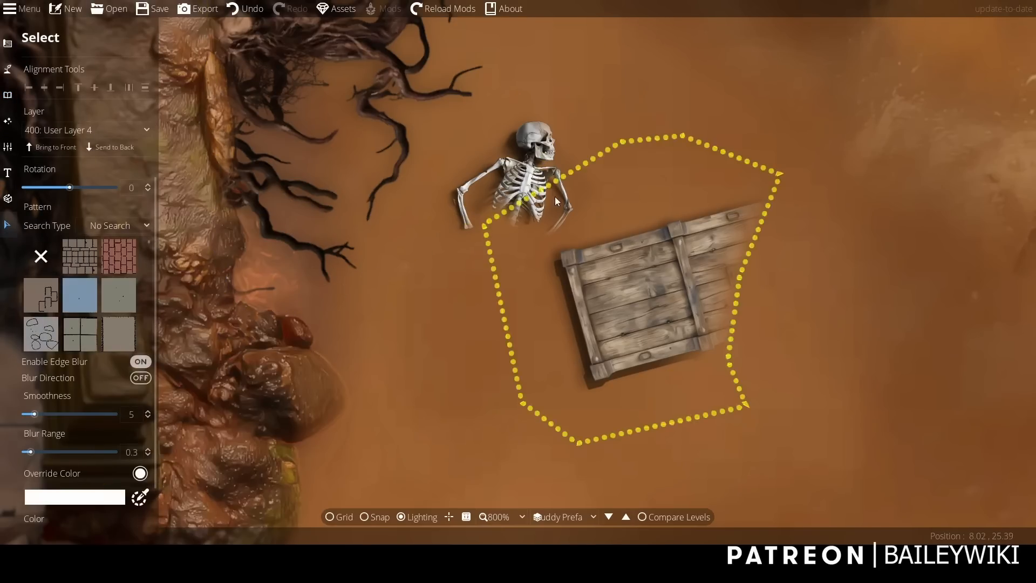
click(527, 171)
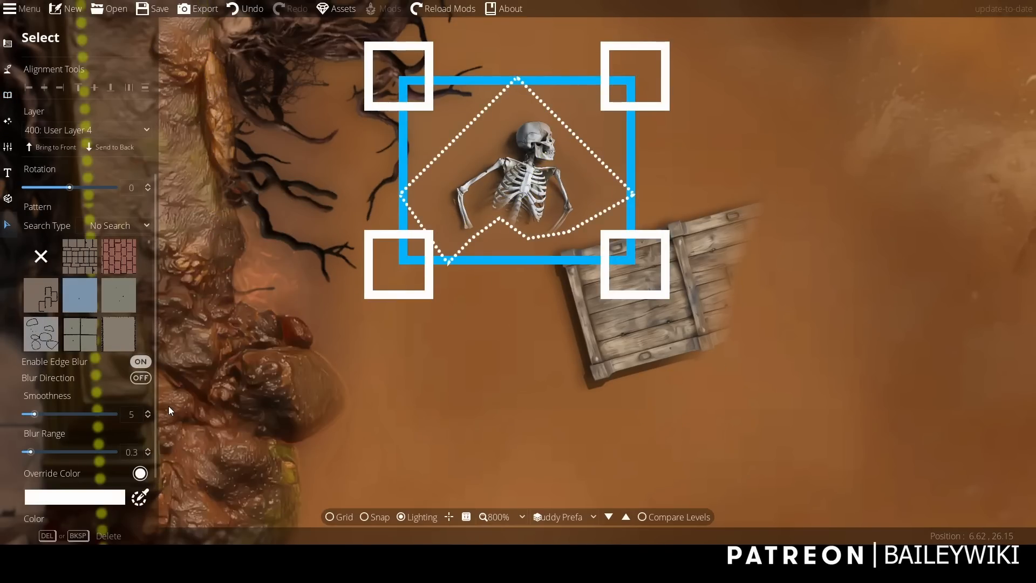
scroll(157, 408, down, 2)
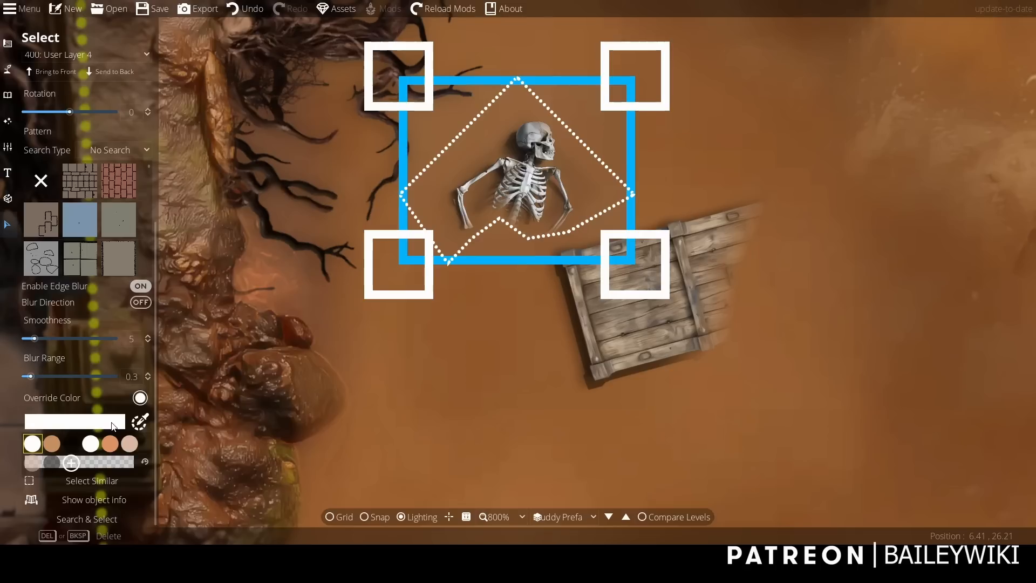
click(130, 444)
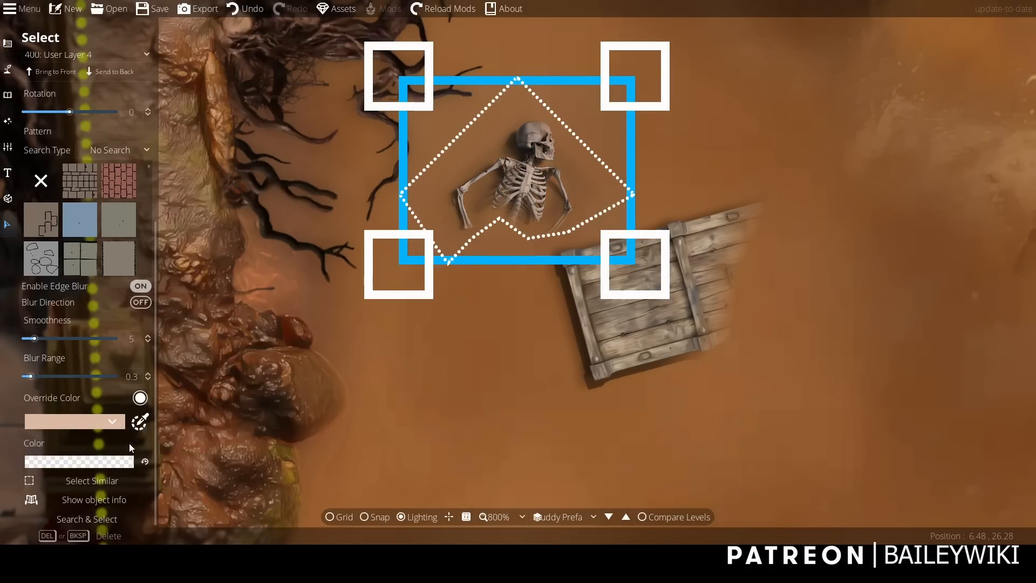
click(120, 422)
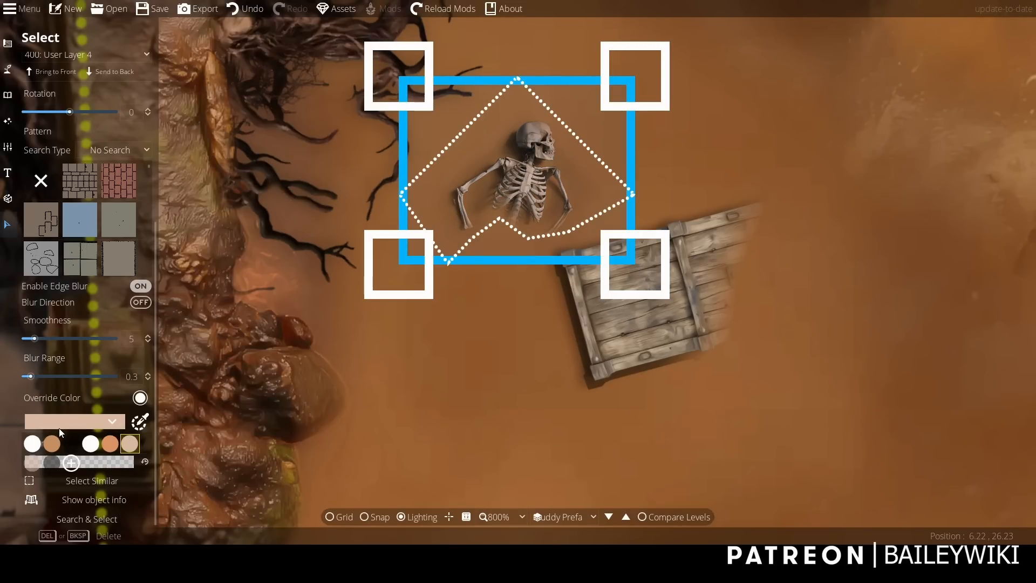
click(54, 443)
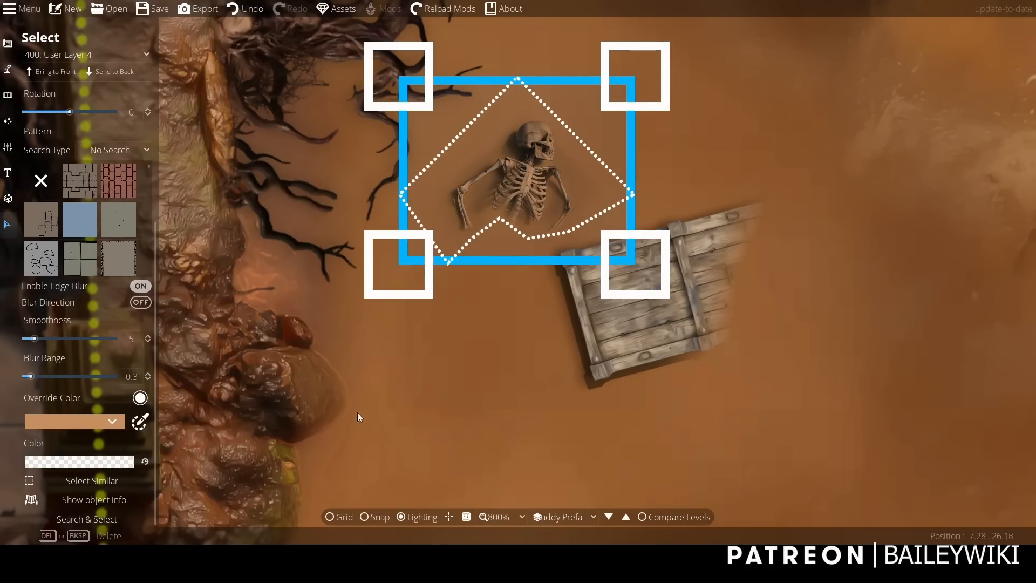
click(397, 399)
Search the object library for "stone shape" and choose the square carved stone ornament with a round centre.
scroll(397, 392, down, 2)
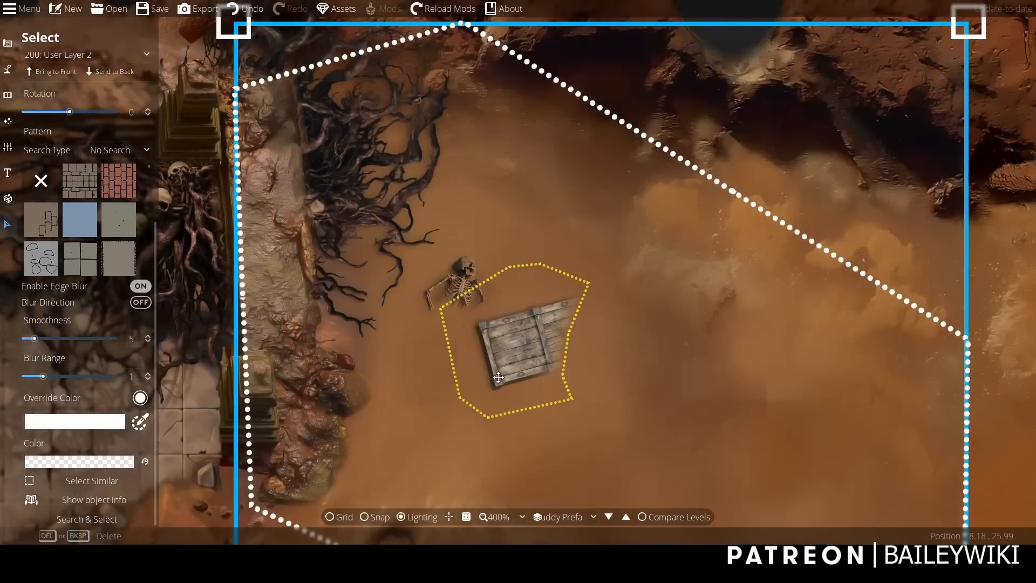
drag(515, 419, 516, 459)
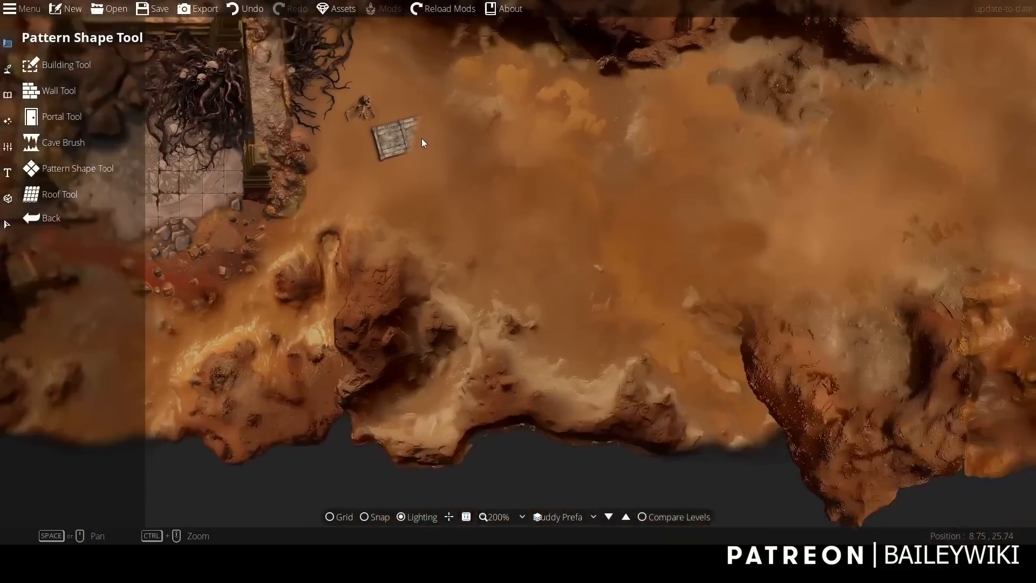
drag(423, 143, 394, 300)
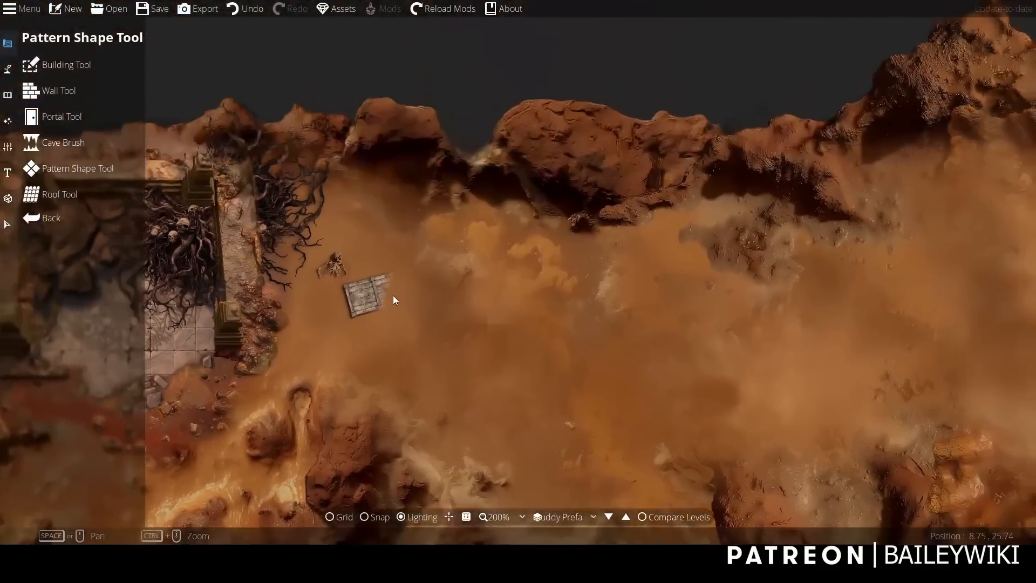
click(7, 95)
click(56, 65)
double_click(977, 77)
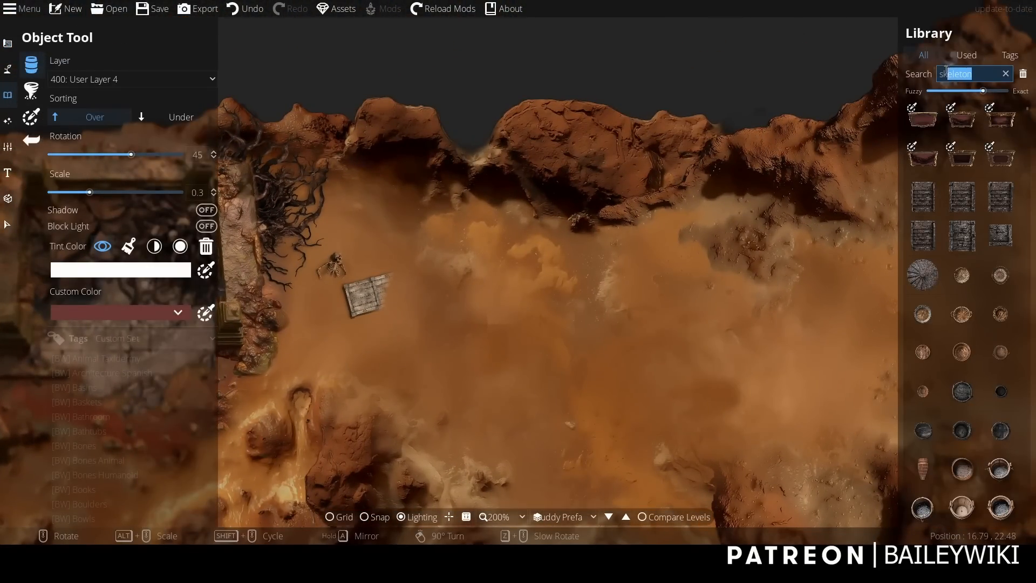
text(stone shape)
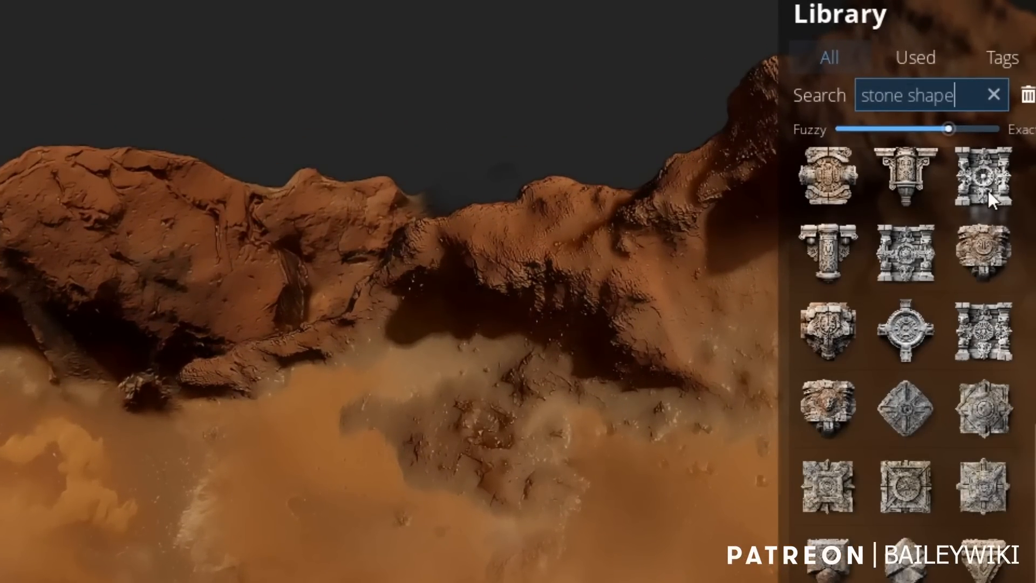
click(988, 186)
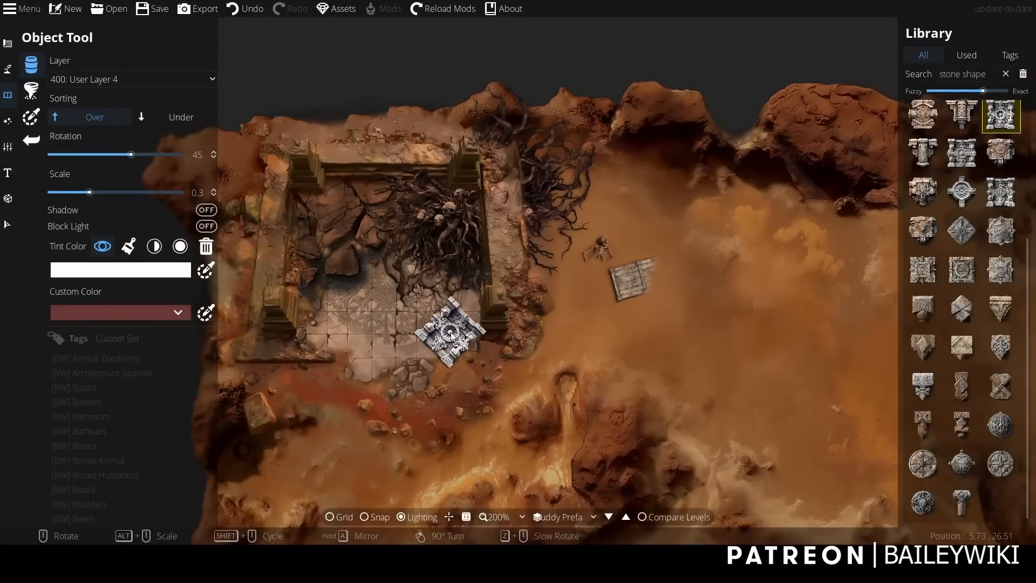
Scale the stone ornament to 0.7, rotate it to 105 degrees, and place it on the cliff edge above the skeleton and chest.
alt+scroll(452, 334, up, 3)
drag(451, 330, 356, 377)
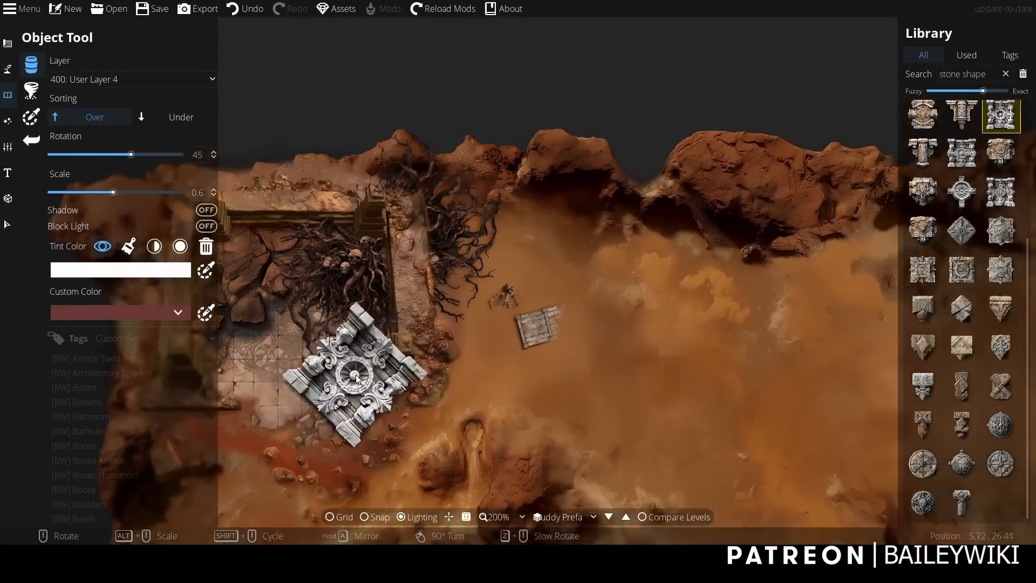
alt+scroll(611, 216, up, 1)
scroll(610, 210, up, 4)
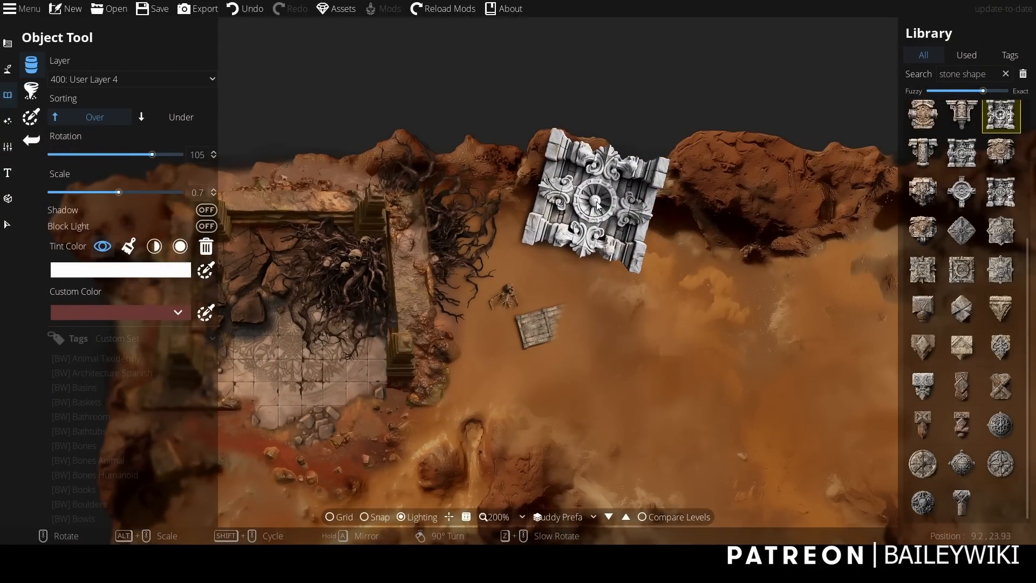
click(601, 204)
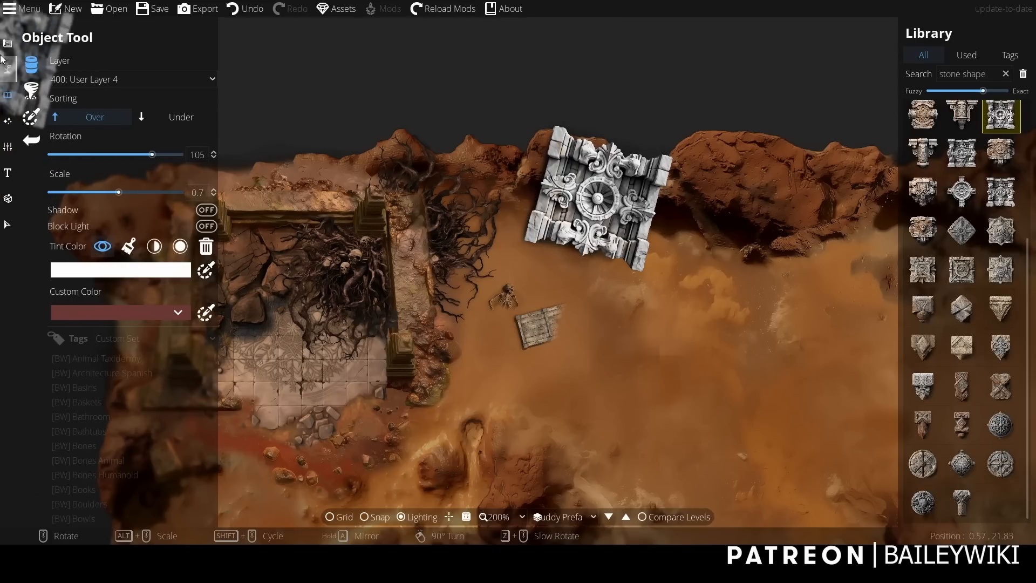
Set the selection filter to All, select the stone ornament and change it into a pattern.
click(6, 222)
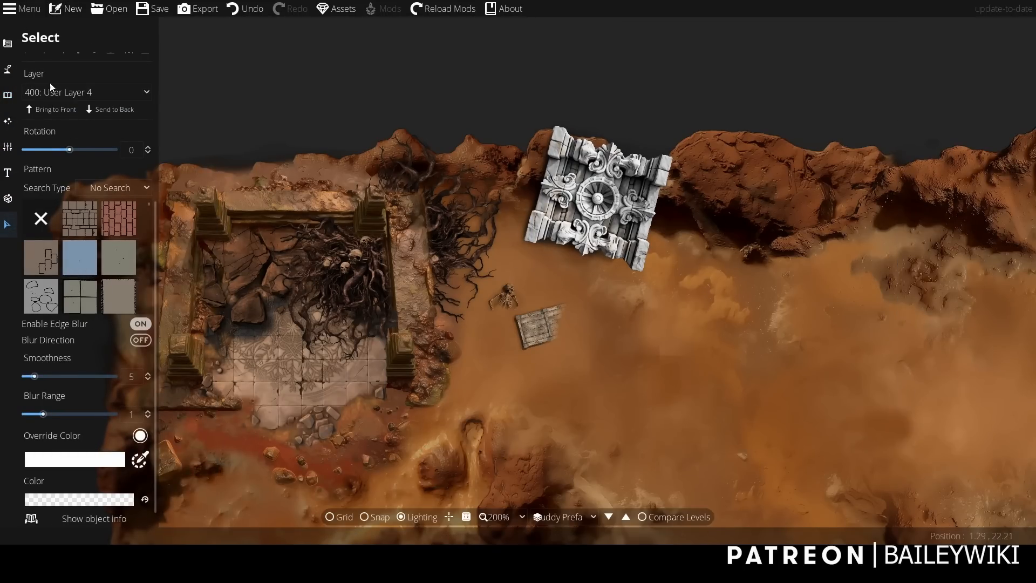
scroll(49, 76, up, 5)
click(66, 60)
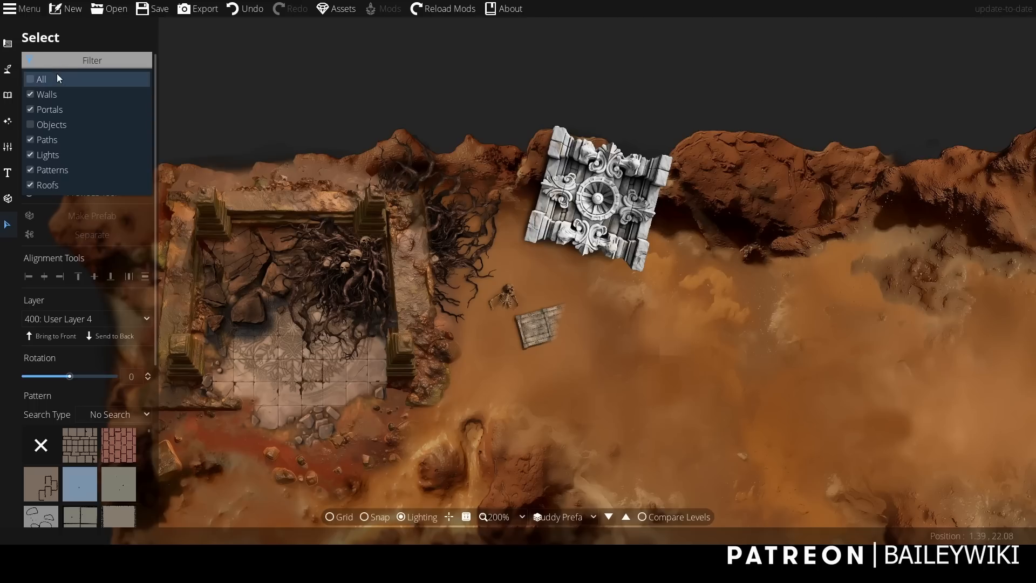
click(57, 76)
click(280, 68)
click(603, 182)
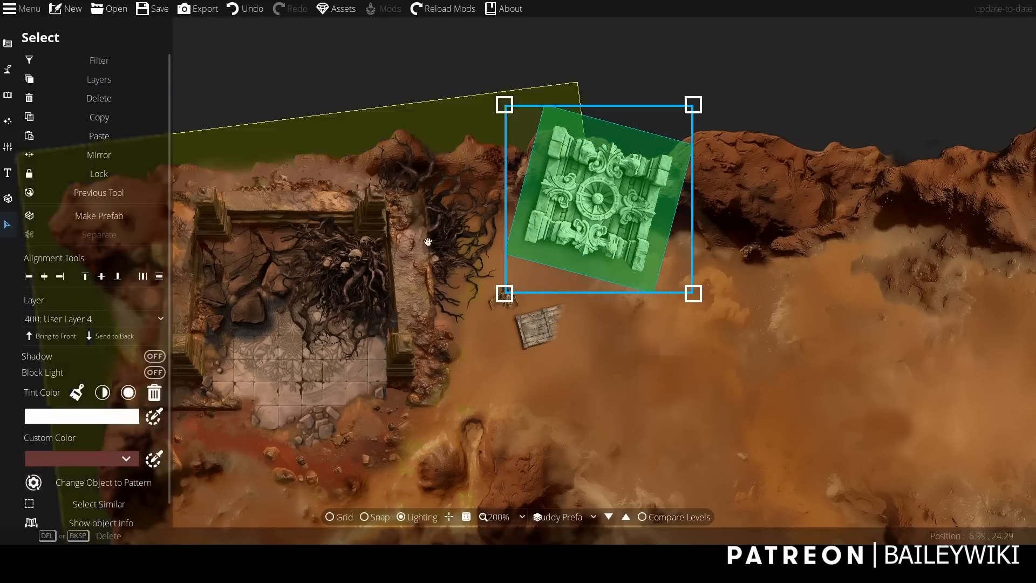
click(98, 484)
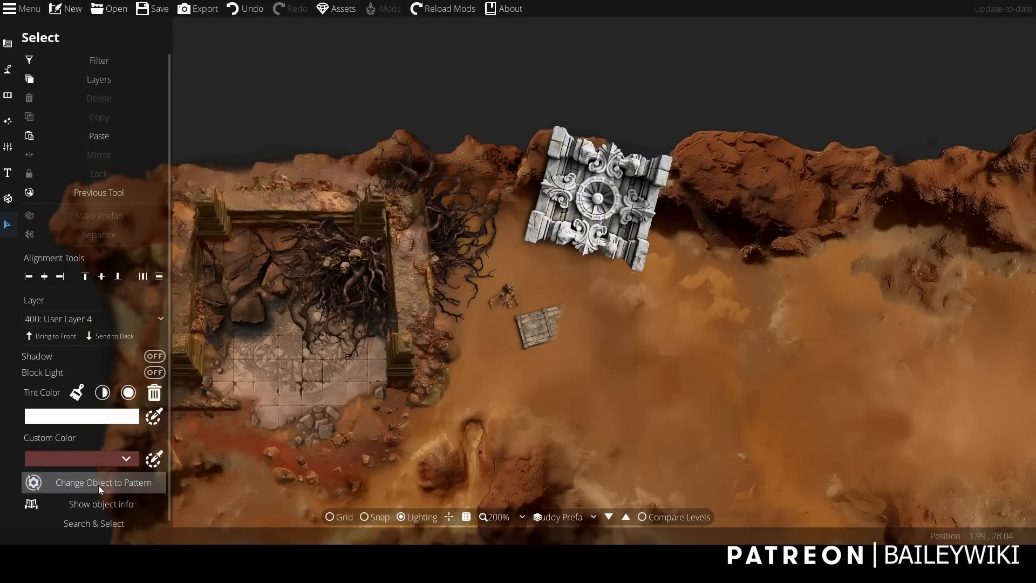
Reshape the stone ornament pattern's outline points with the Pattern Shape Tool, keeping only its lower carved strip.
click(6, 45)
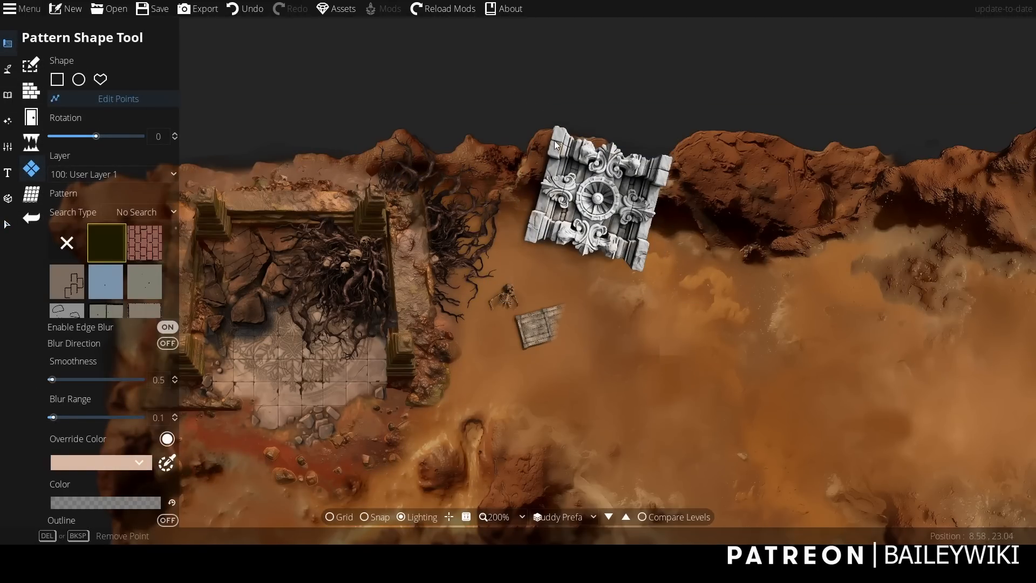
scroll(556, 142, up, 1)
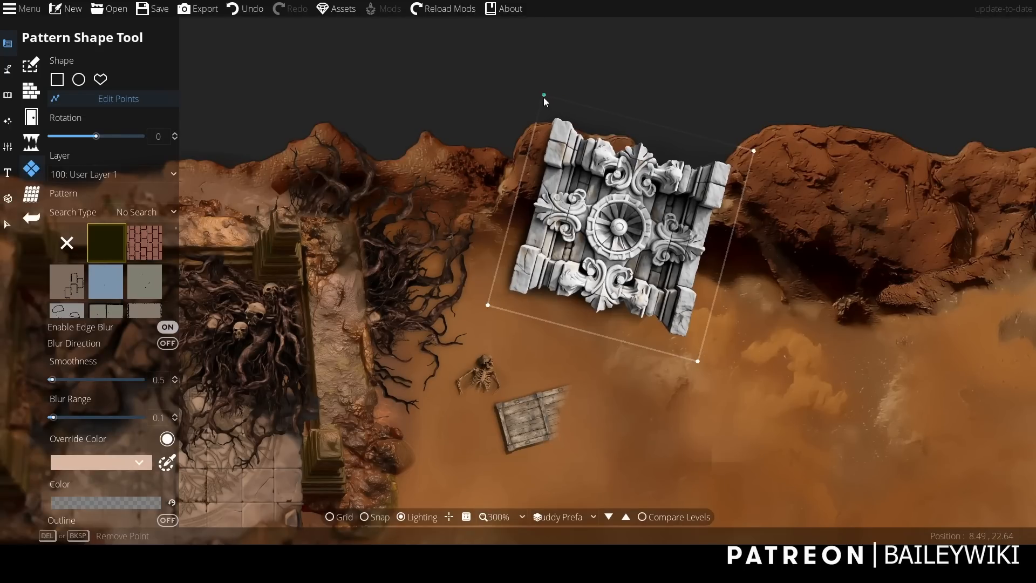
drag(544, 97, 701, 290)
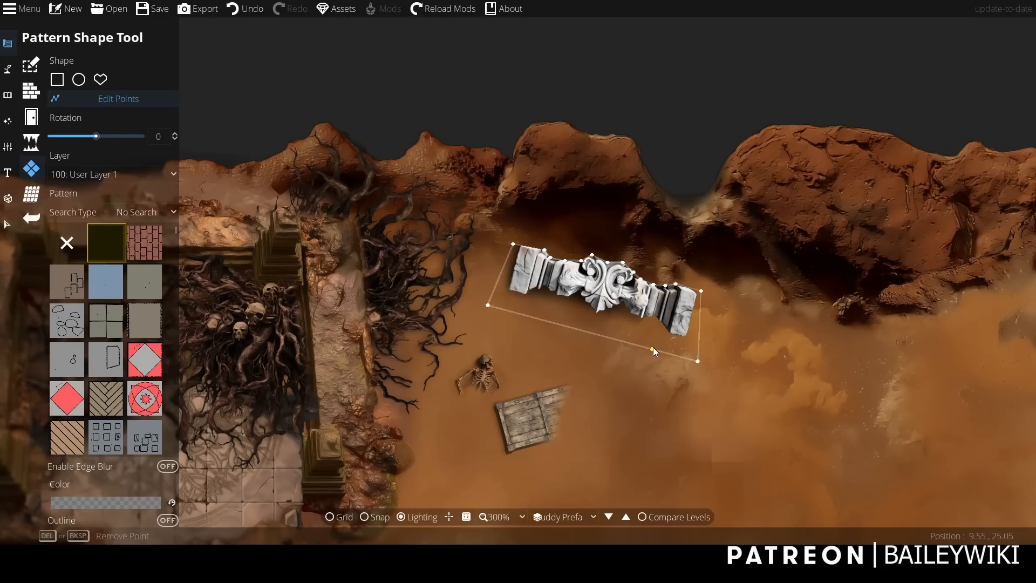
scroll(687, 177, up, 3)
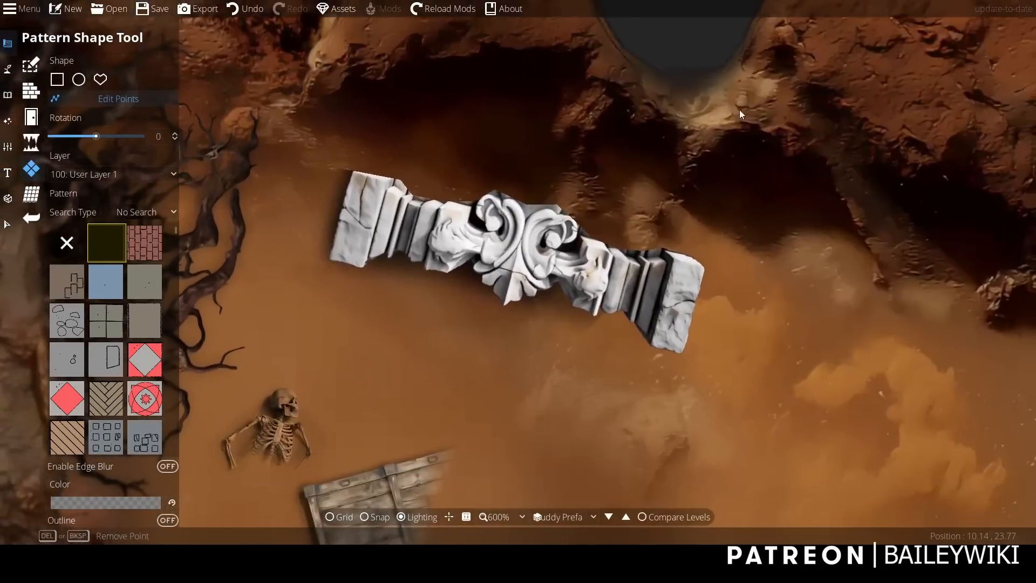
scroll(740, 109, down, 6)
scroll(740, 109, up, 2)
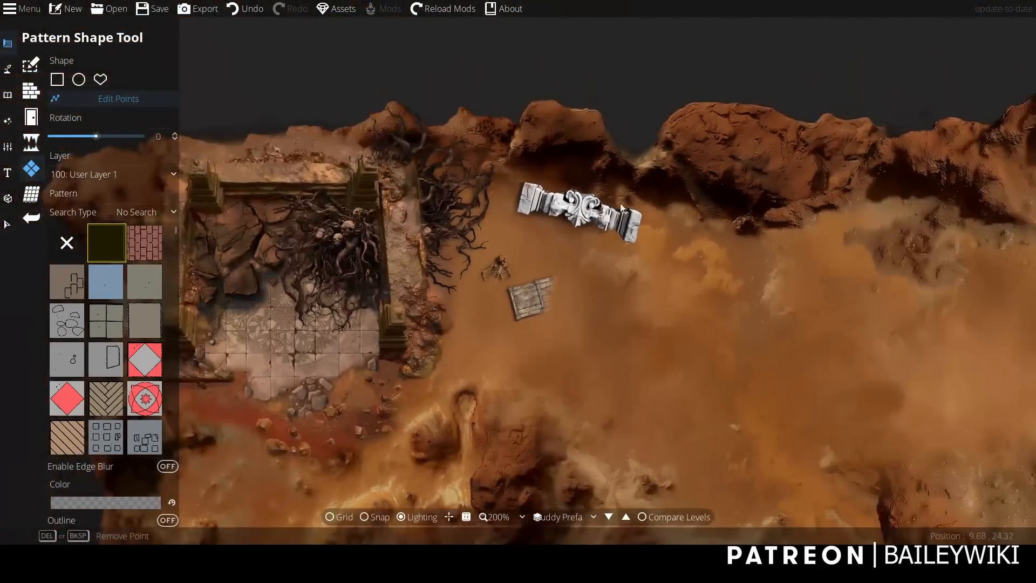
Exclude Objects from the selection filter and select the carved stone strip pattern below the cliff.
click(7, 224)
click(514, 240)
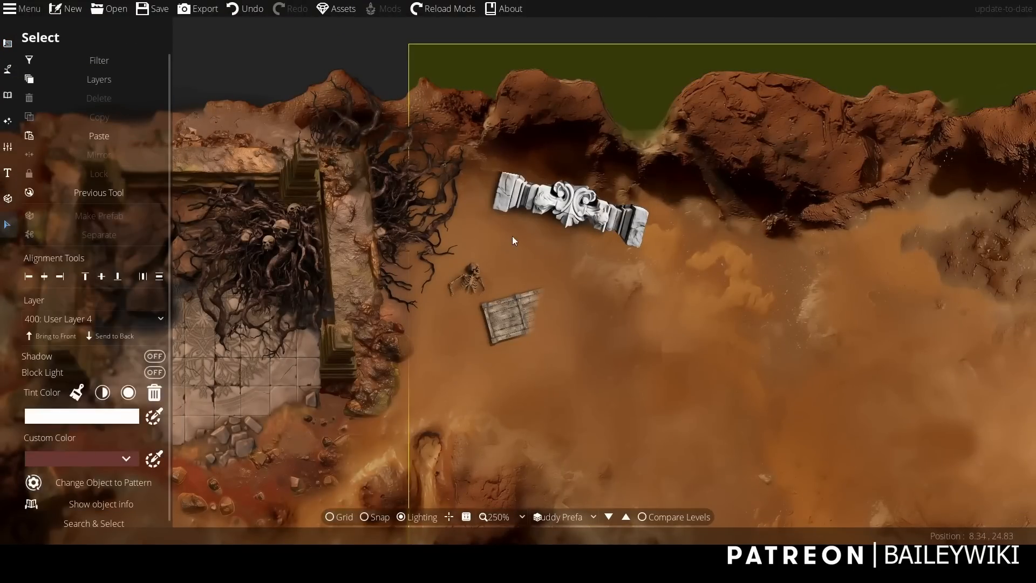
click(129, 60)
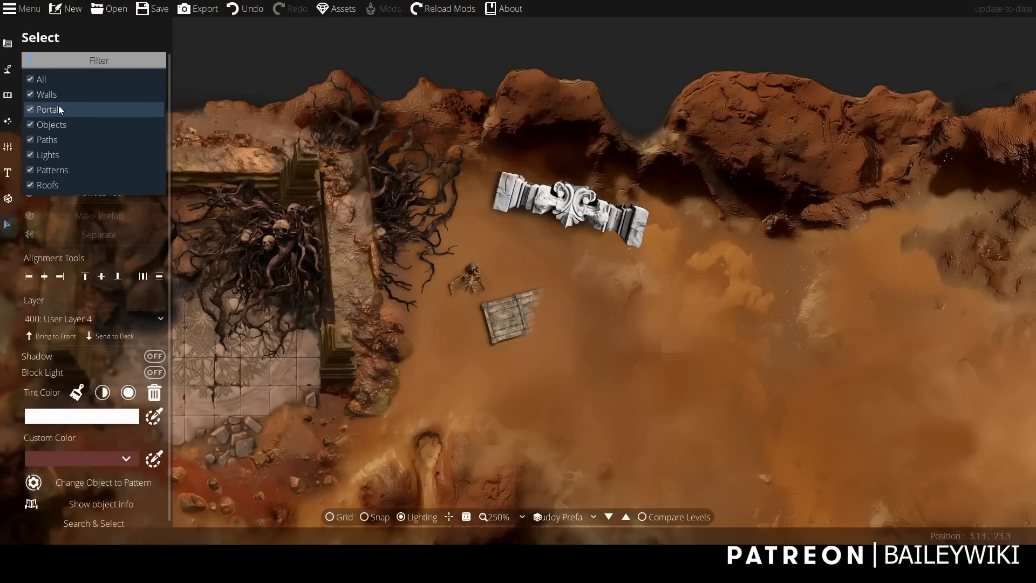
click(71, 124)
click(567, 208)
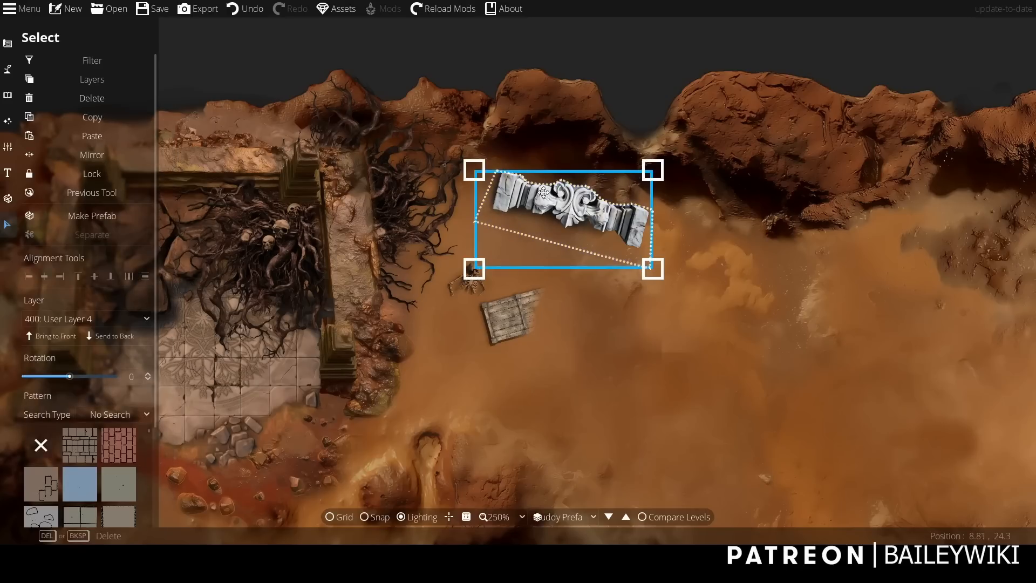
Enable edge blur and blur direction on the carved strip pattern, and set its blur range to 0.3.
drag(155, 366, 157, 509)
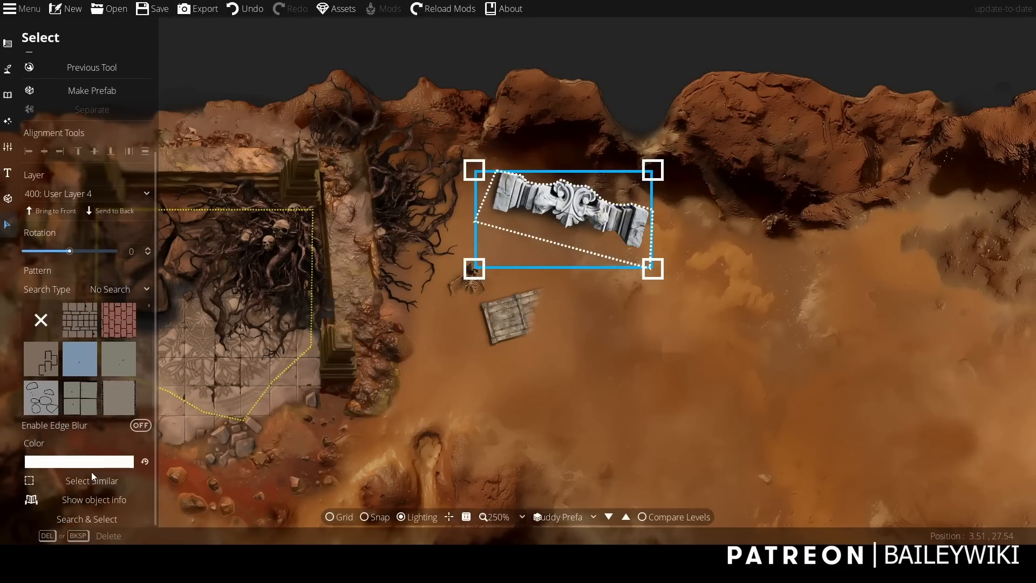
click(140, 426)
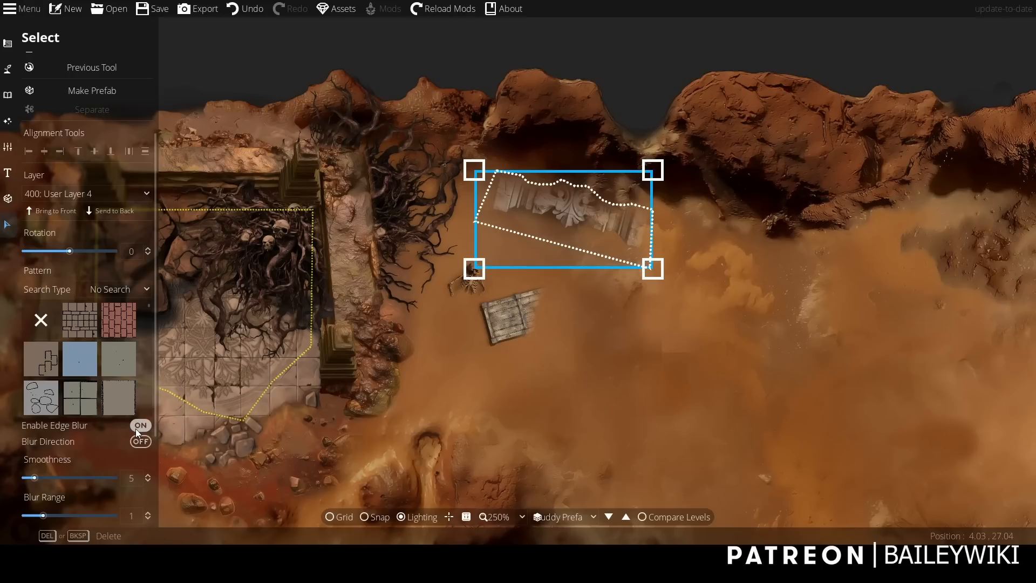
click(140, 441)
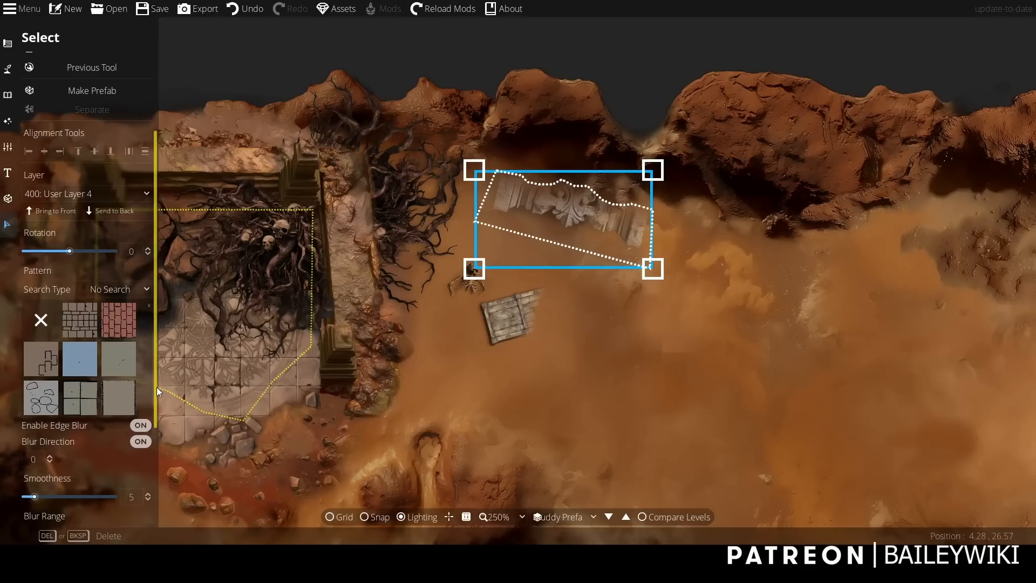
drag(157, 387, 157, 453)
scroll(63, 416, down, 1)
drag(45, 419, 29, 418)
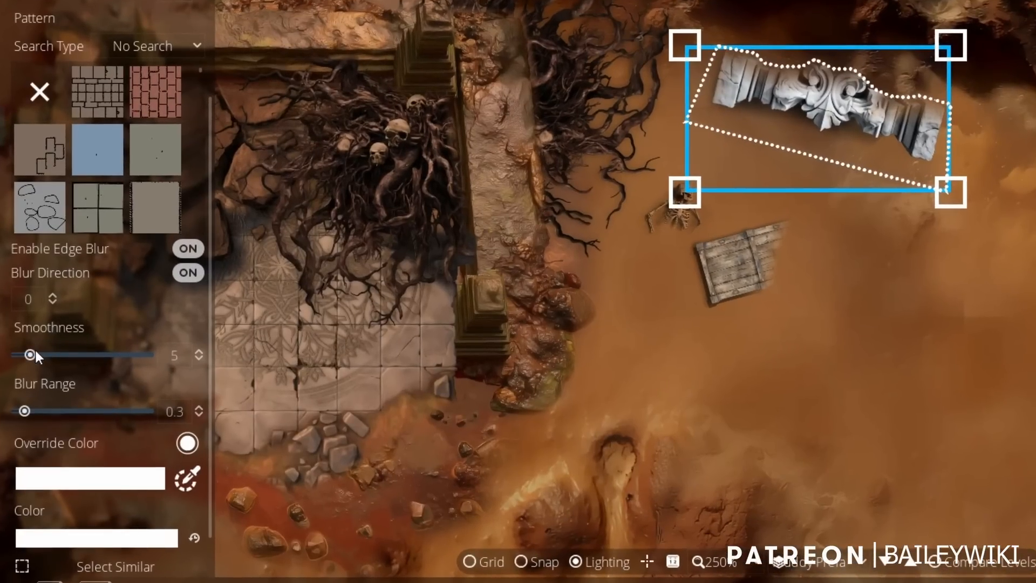
Try blur direction values of 53 and 180 on the carved strip, and set the direction back to 0.
click(51, 297)
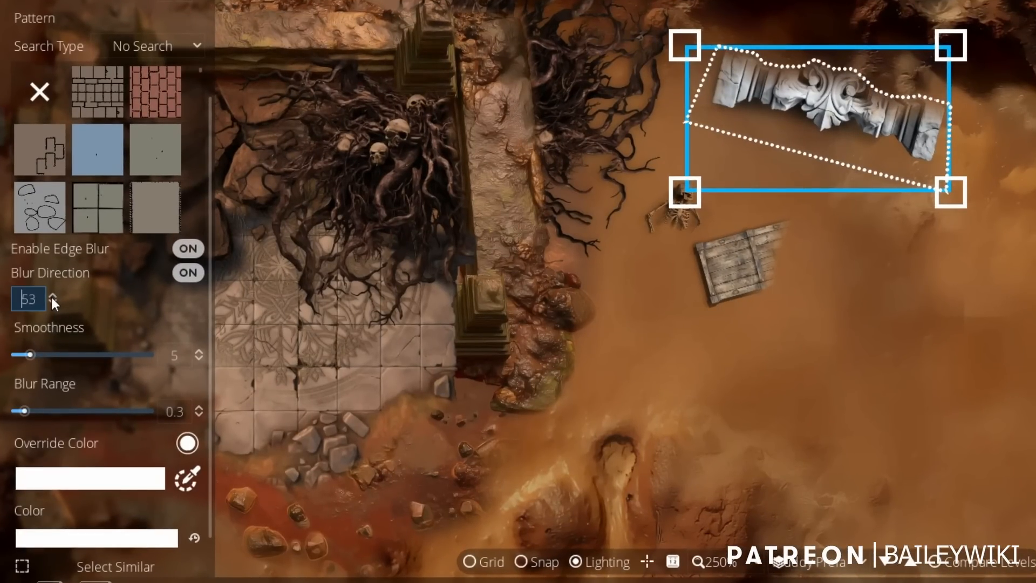
drag(38, 298, 15, 294)
text(180)
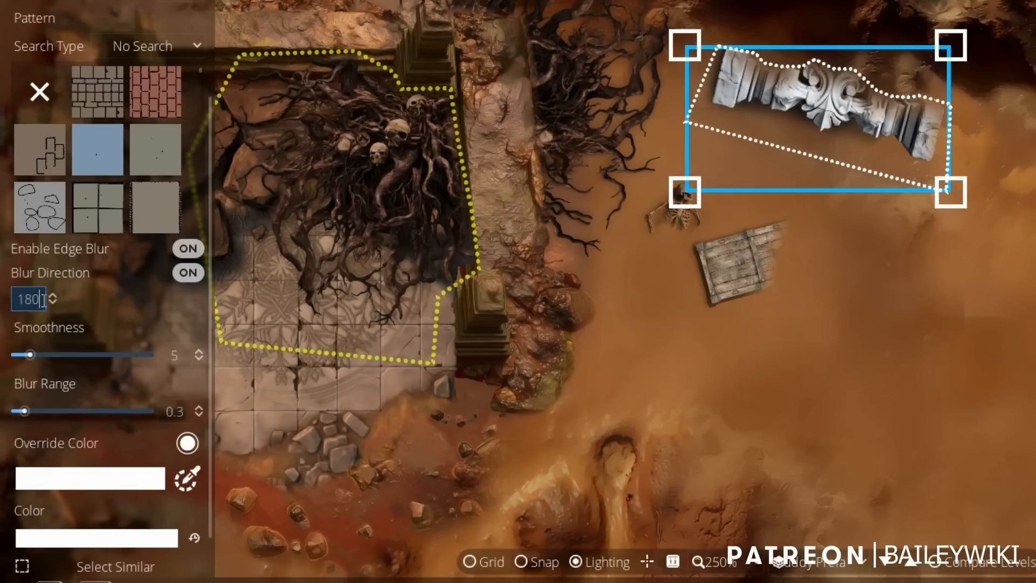
drag(43, 300, 1, 302)
text(0)
key(Return)
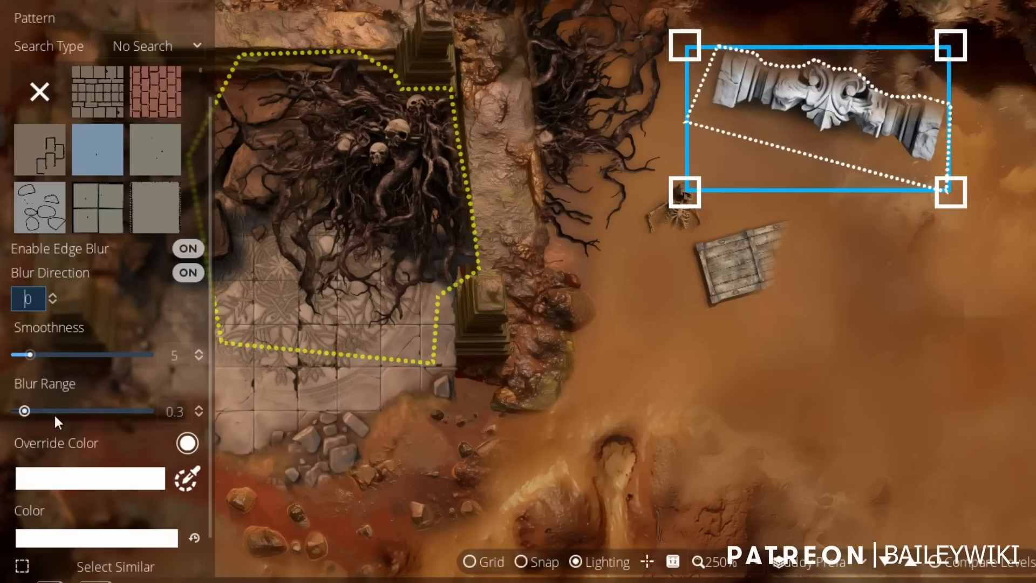
Set the carved strip's blur smoothness to 18.5 and its blur range to 0.1.
drag(30, 354, 54, 358)
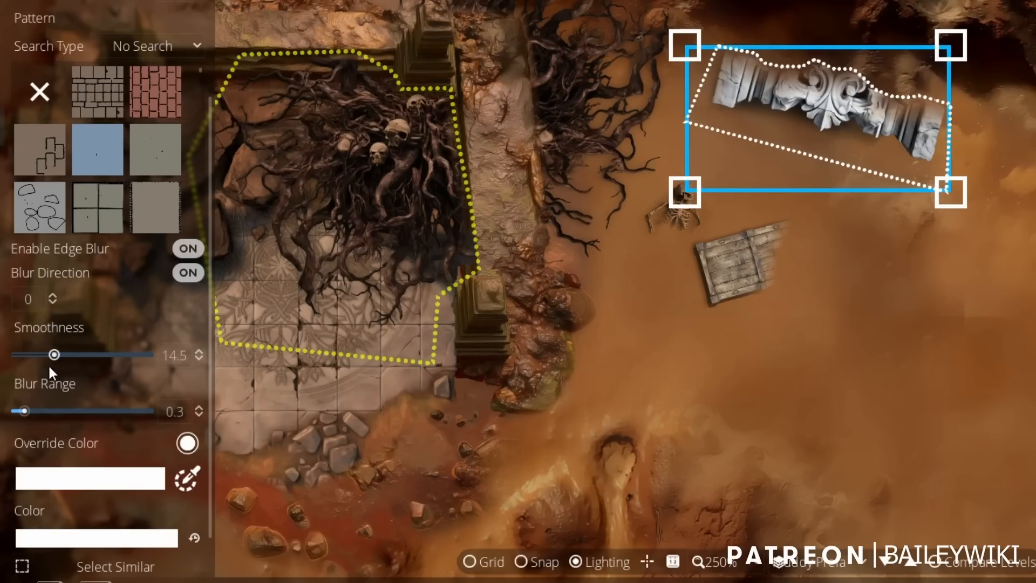
drag(24, 413, 21, 413)
mouse_move(54, 353)
mouse_down()
mouse_move(102, 354)
mouse_move(66, 358)
mouse_up()
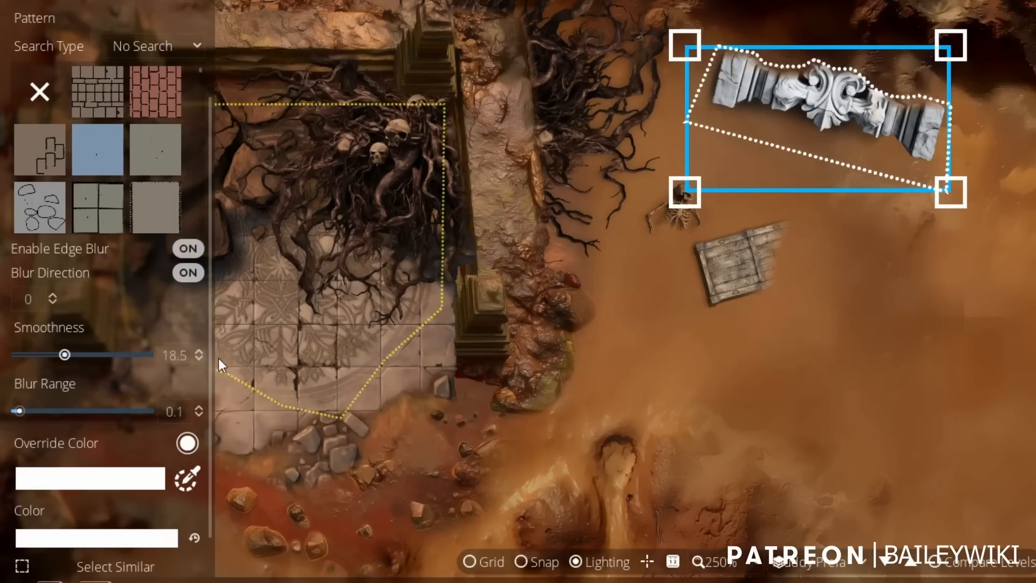
Set the carved strip's override color to the tan orange preset to match the desert ground.
click(128, 478)
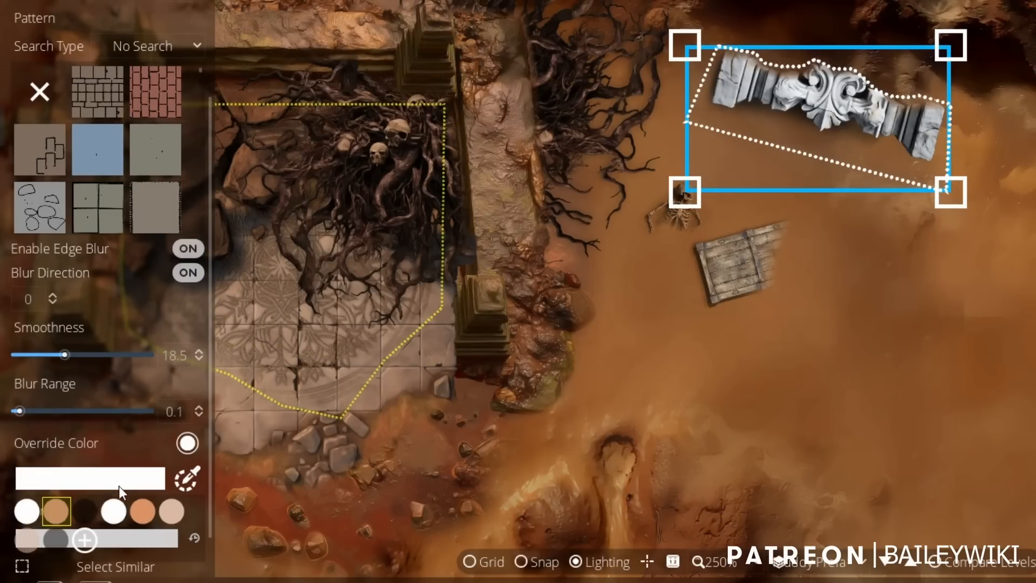
click(175, 513)
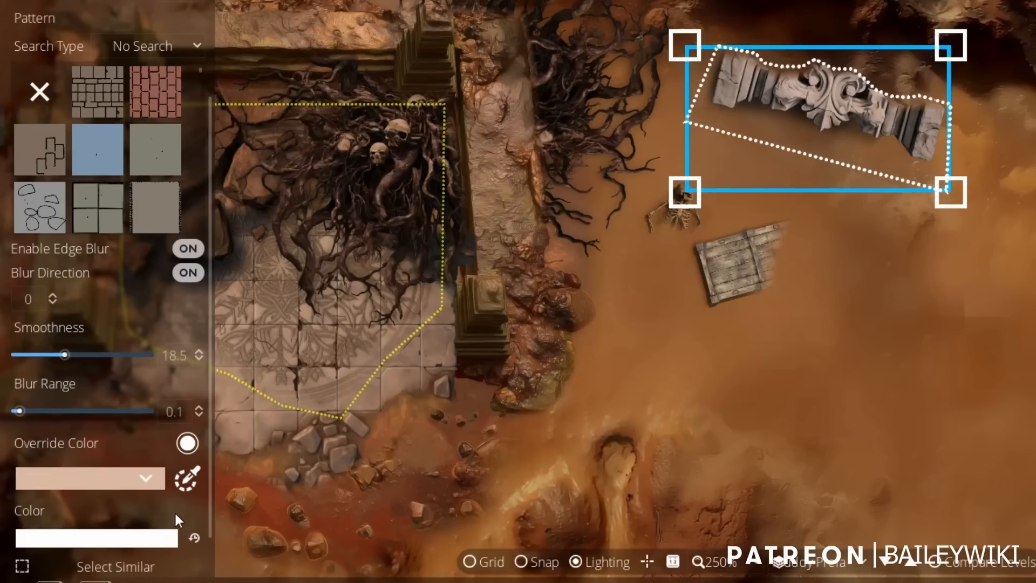
click(56, 512)
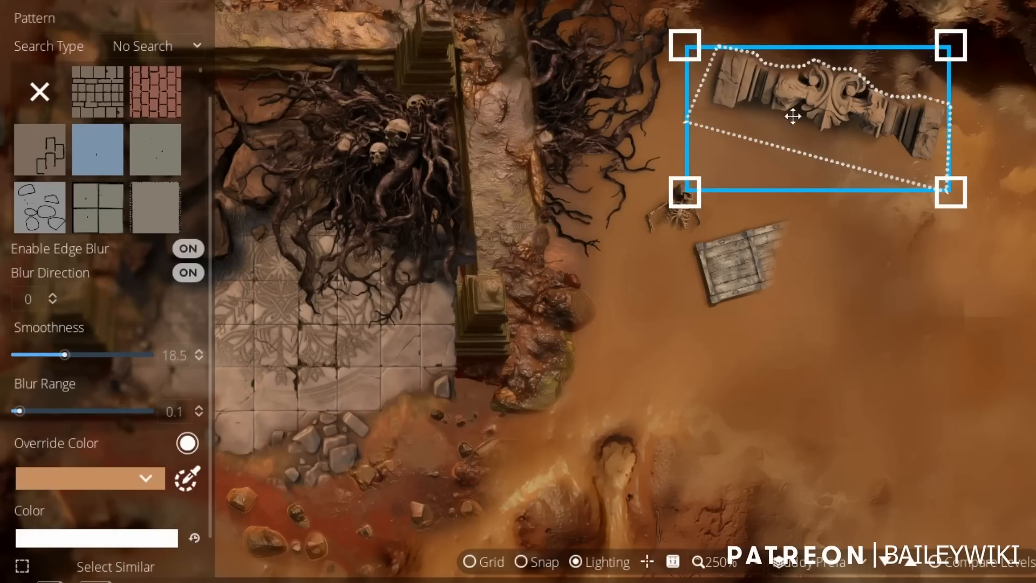
Move the carved strip up against the shaded foot of the cliff and deselect it.
drag(829, 102, 867, 53)
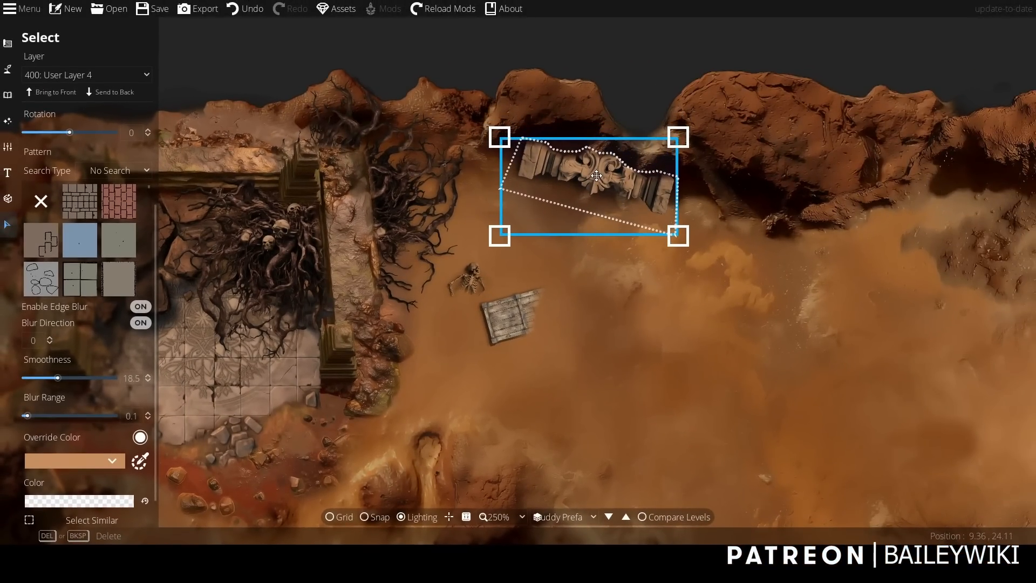
click(710, 22)
scroll(754, 142, down, 5)
scroll(754, 143, up, 8)
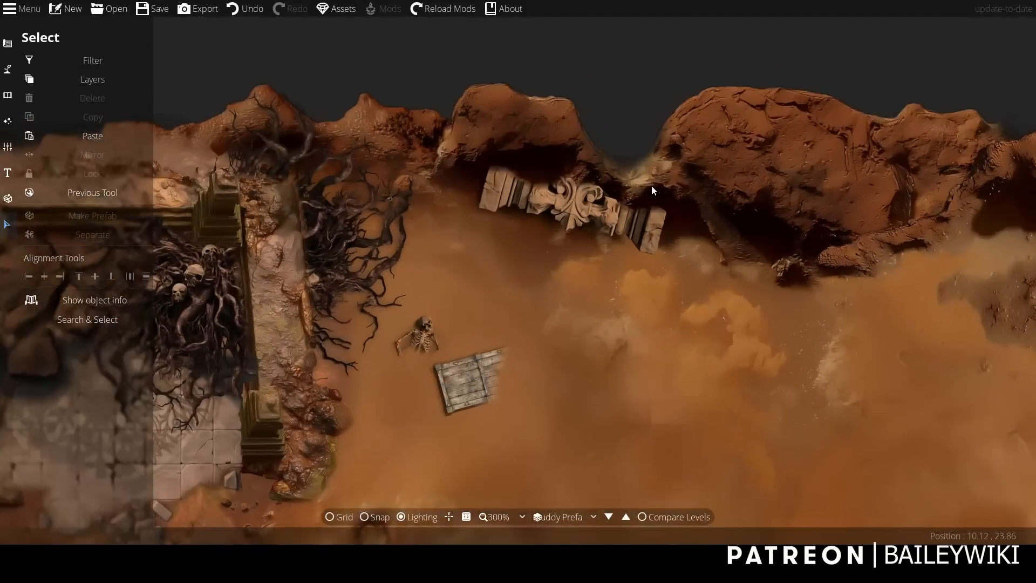
Enlarge the carved strip pattern and reposition it against the foot of the cliff.
click(578, 200)
mouse_move(578, 200)
mouse_down()
mouse_move(569, 192)
mouse_move(582, 201)
mouse_up()
drag(676, 281, 741, 317)
drag(624, 222, 605, 221)
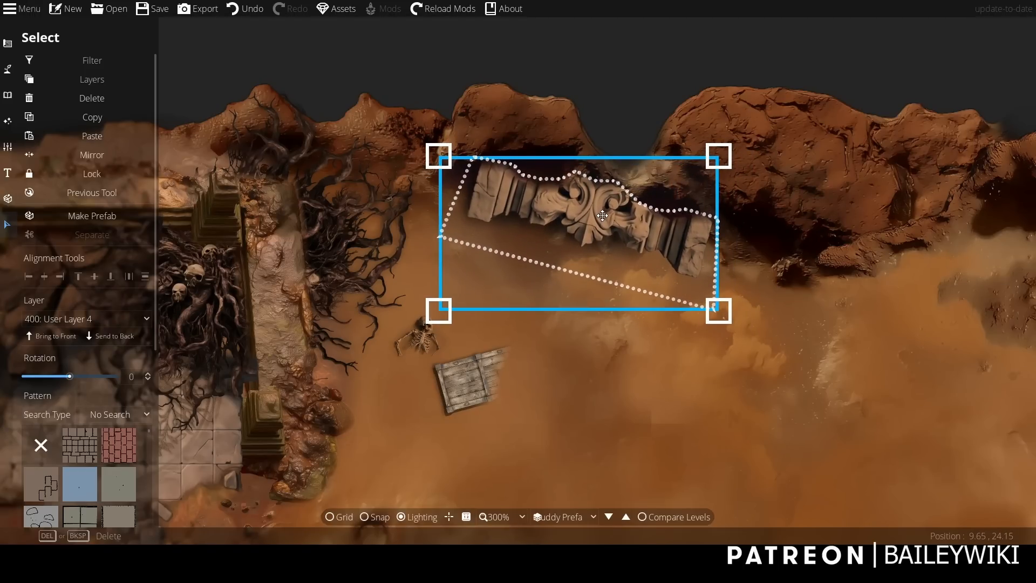
Adjust the outline points along the carved strip's upper edge with the Pattern Shape Tool to reveal more of the ornament.
click(8, 43)
click(70, 166)
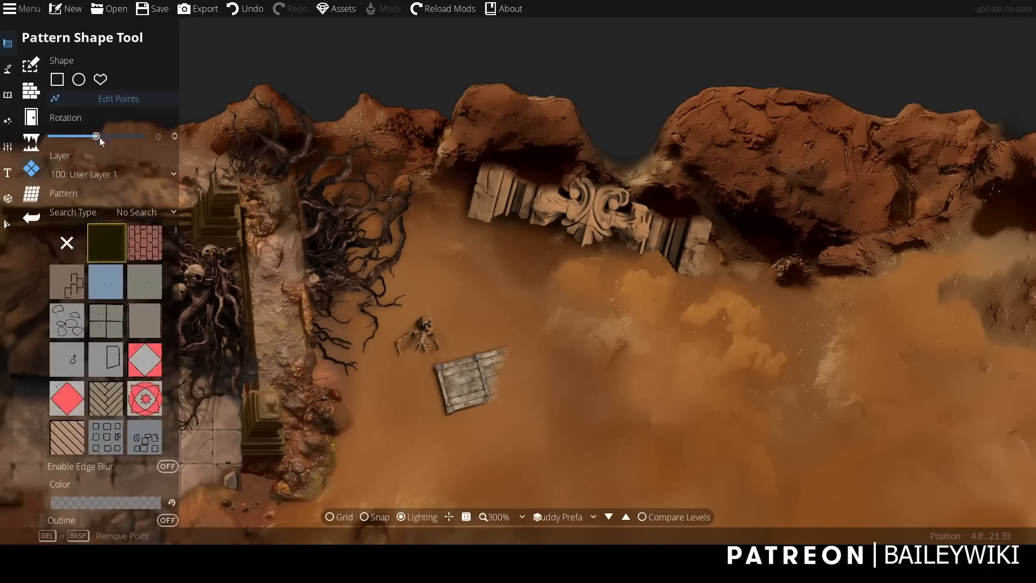
click(588, 180)
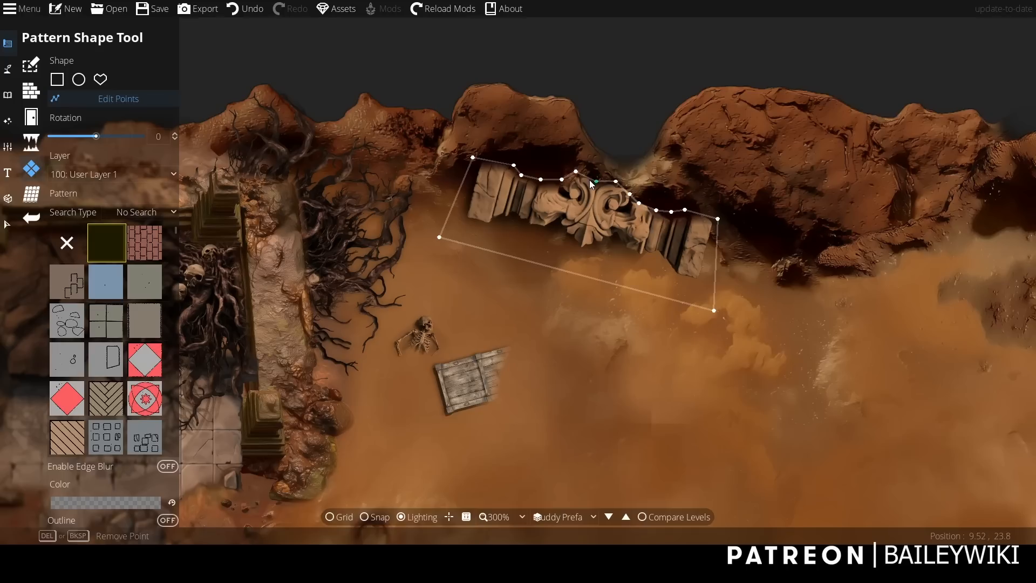
click(556, 178)
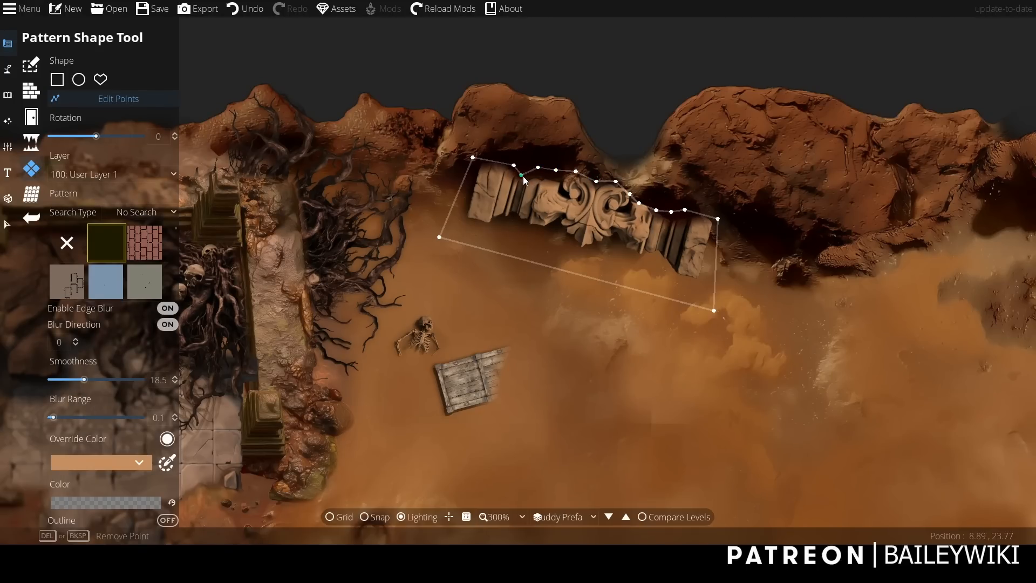
drag(522, 175, 525, 172)
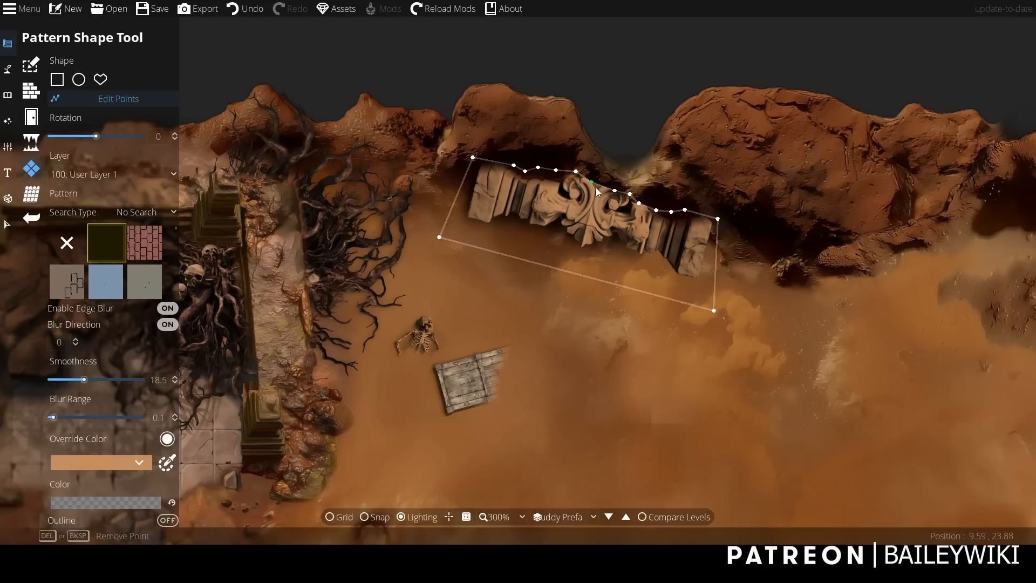
drag(596, 184, 597, 188)
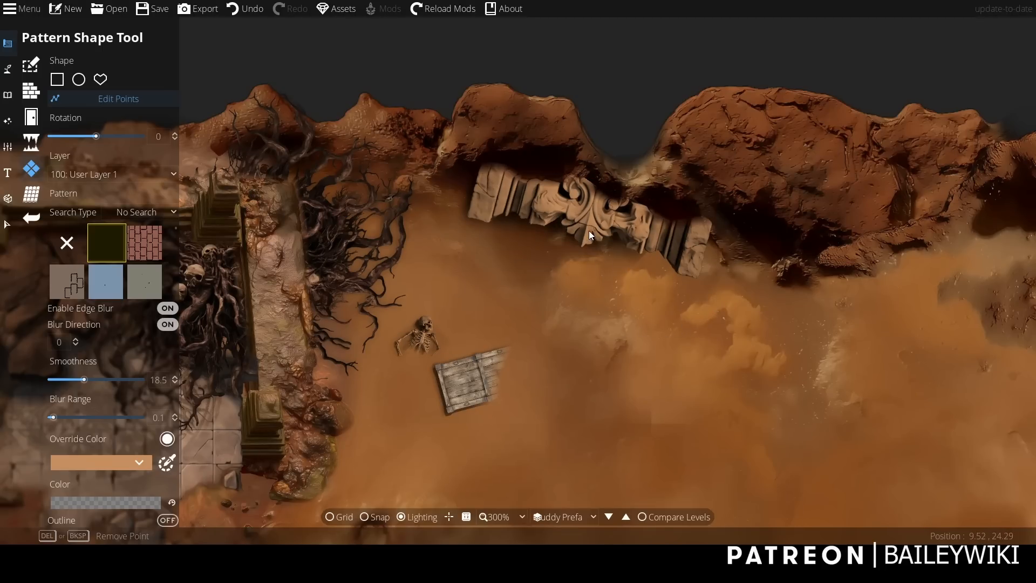
Pull the carved strip's upper right outline points outward toward the cliff to uncover its right end block.
scroll(589, 231, down, 2)
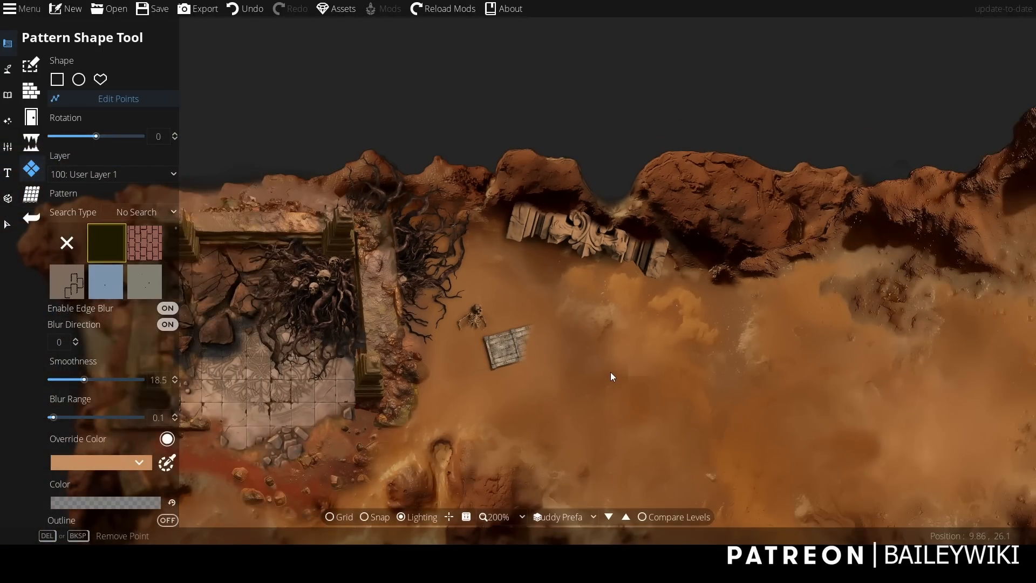
scroll(610, 371, up, 1)
click(688, 193)
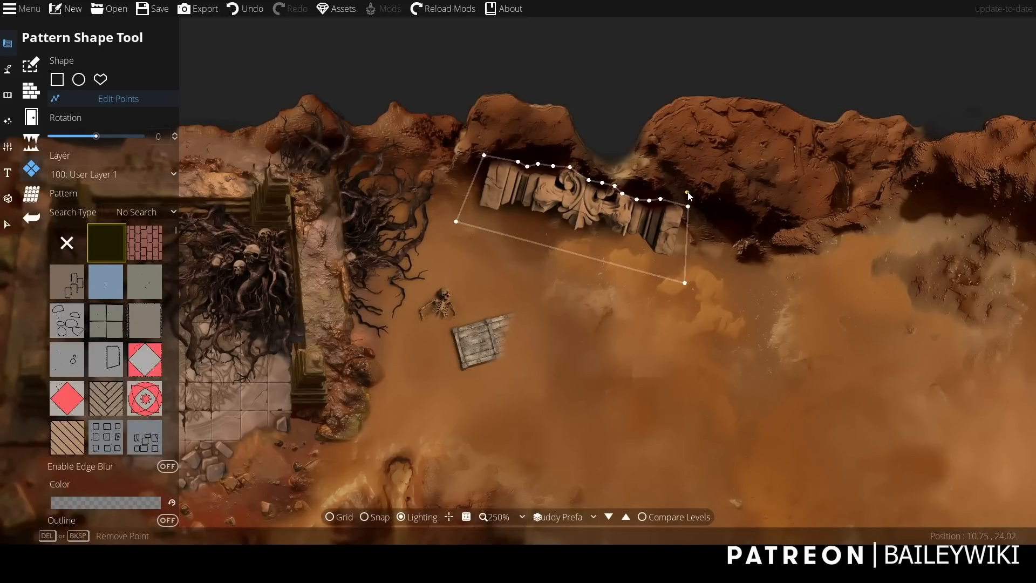
drag(689, 196, 691, 187)
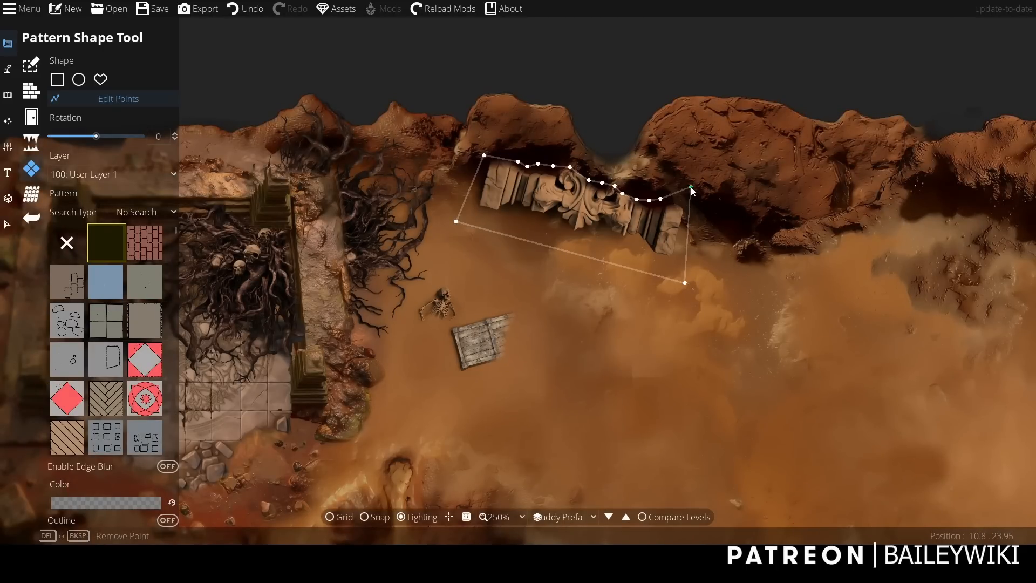
click(660, 197)
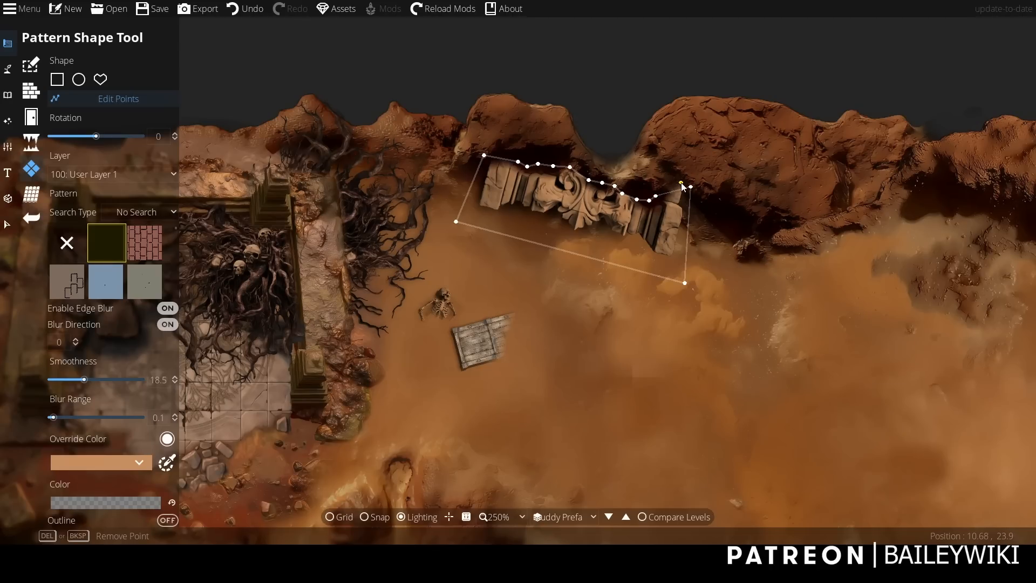
click(703, 192)
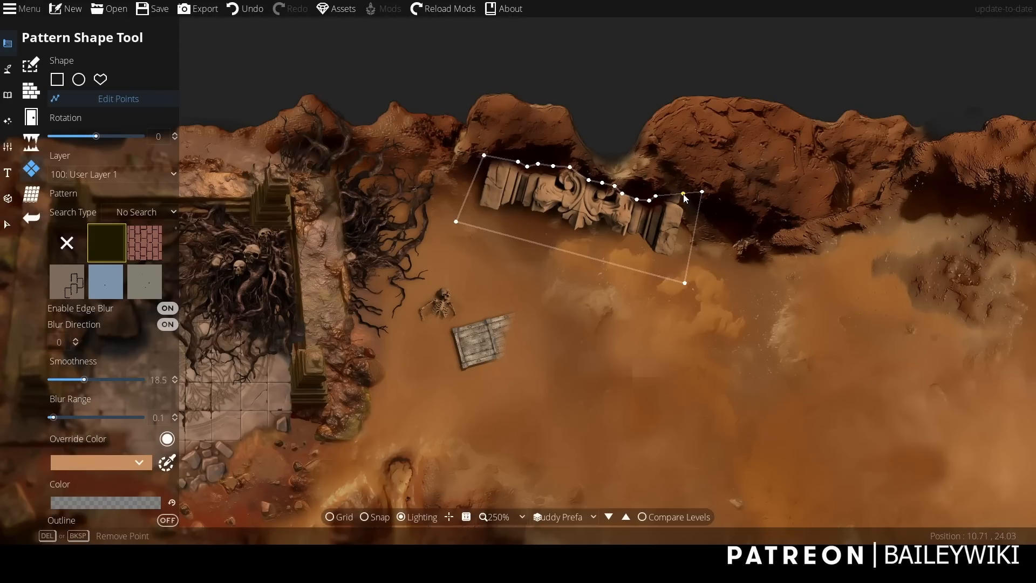
scroll(611, 325, down, 10)
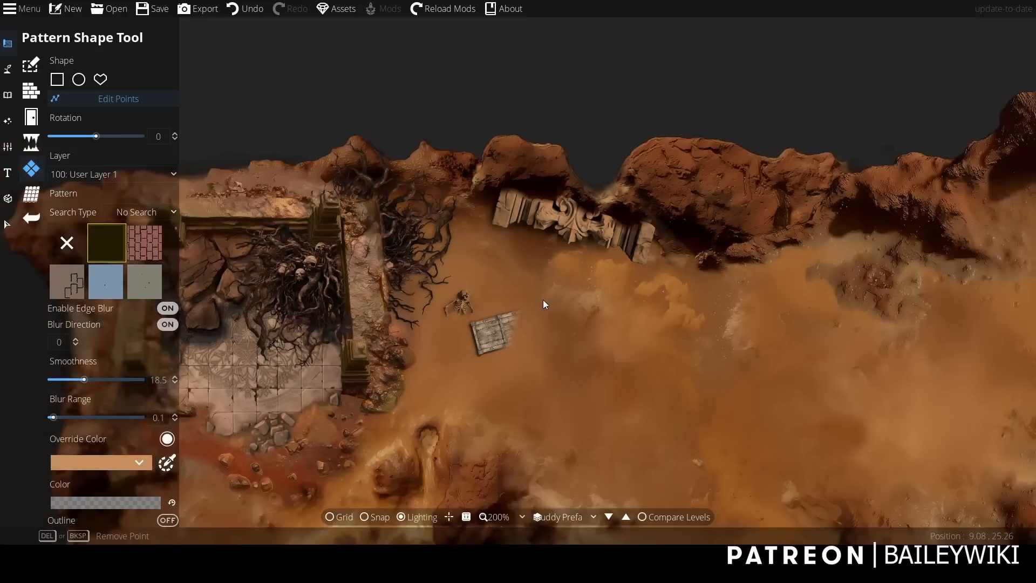
scroll(548, 301, up, 10)
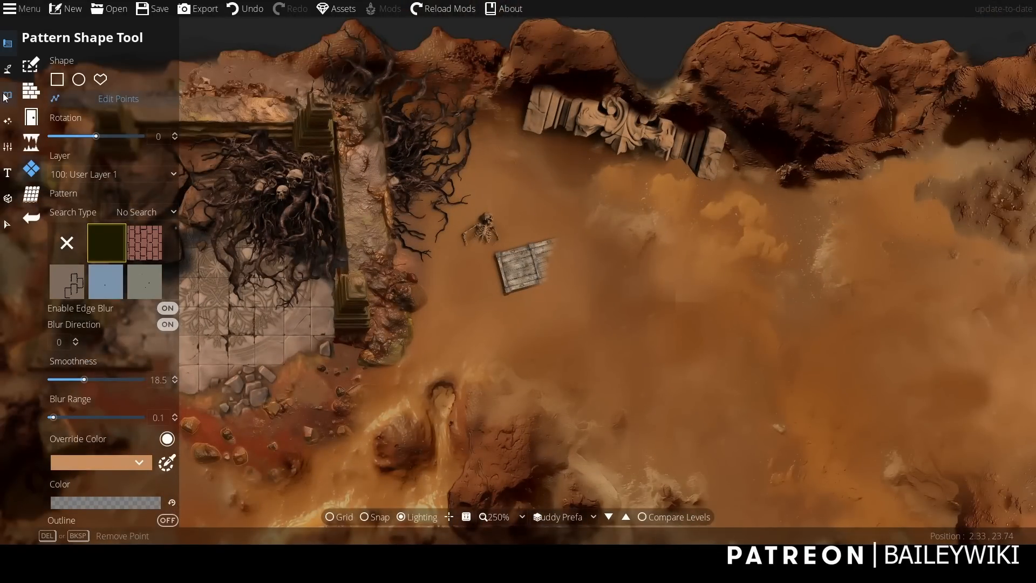
Search the object library for "grassy patch" using the Object Tool.
click(4, 97)
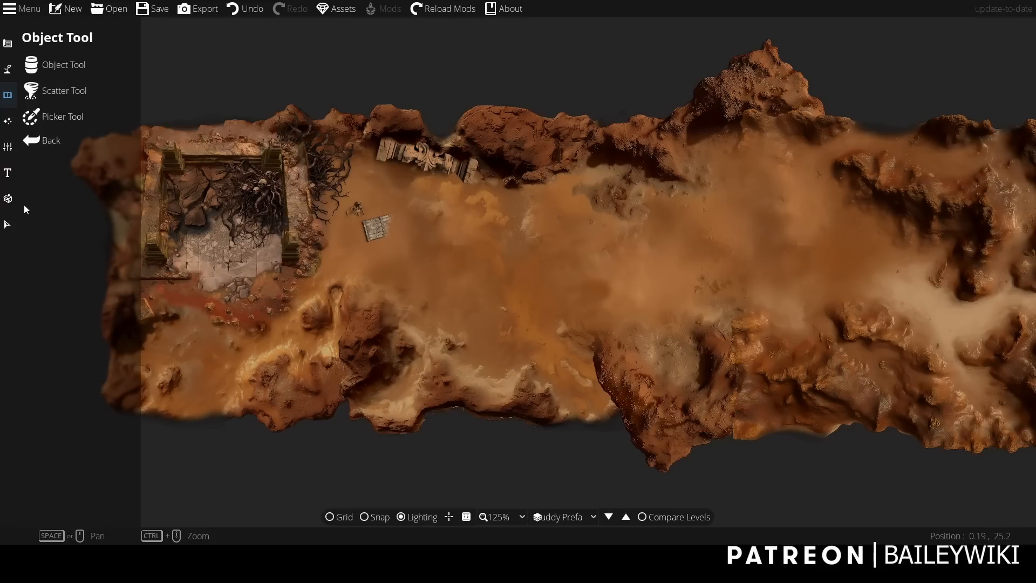
click(54, 67)
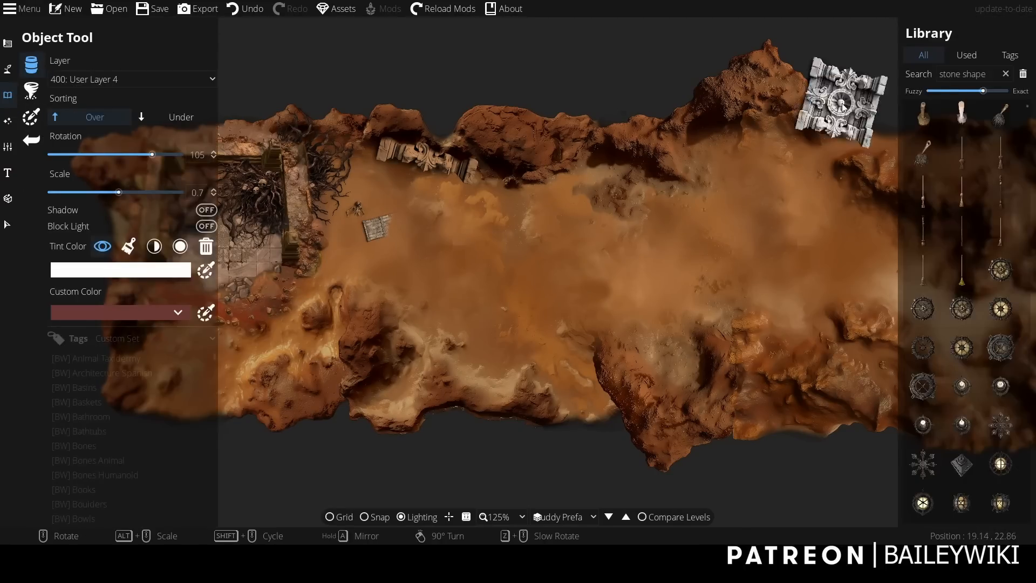
click(999, 75)
text(grassy )
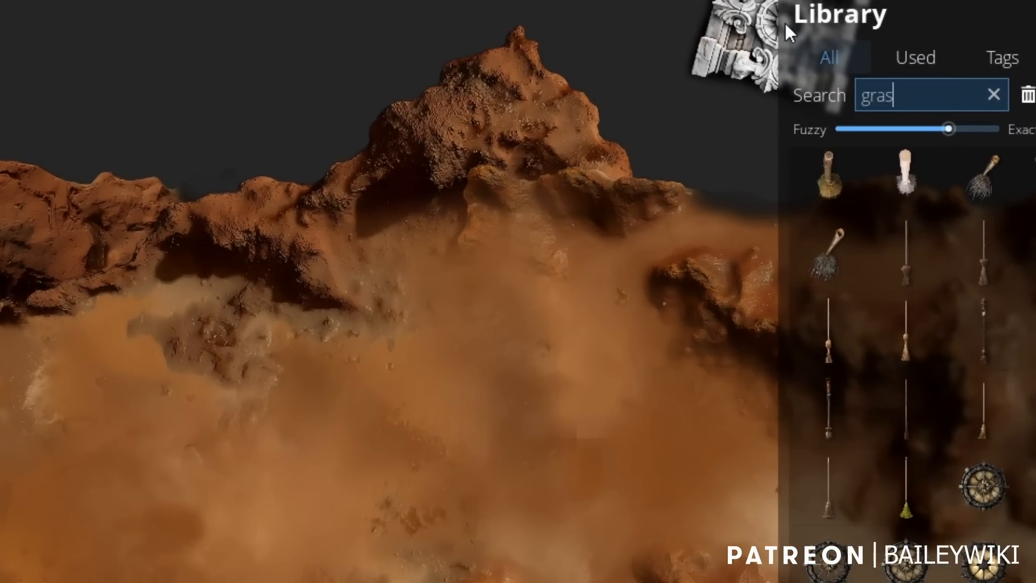
text(patch)
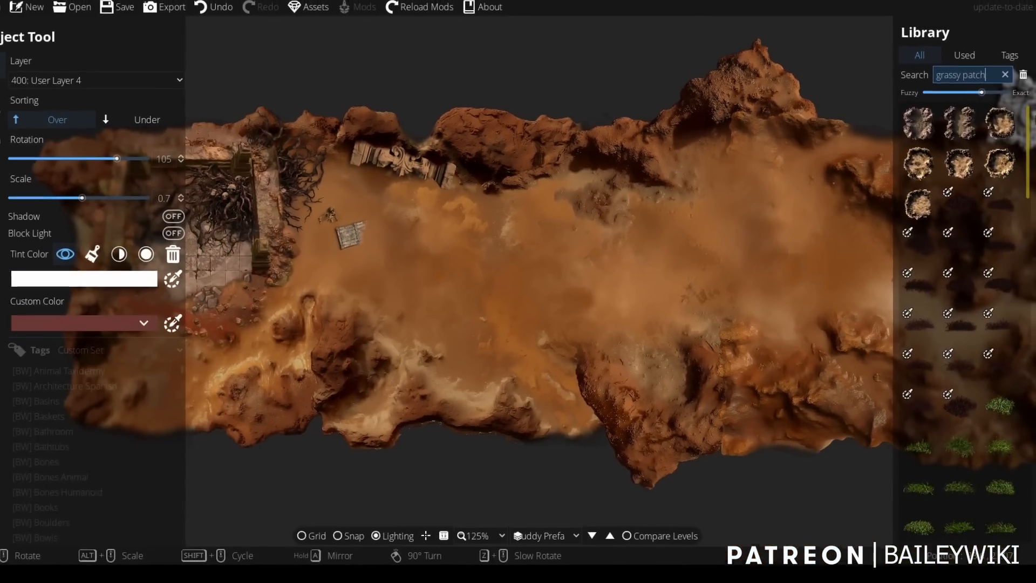
Browse the grassy patch results and pick the dark ruins terrain patch with the round stone tower.
drag(1028, 162, 1030, 276)
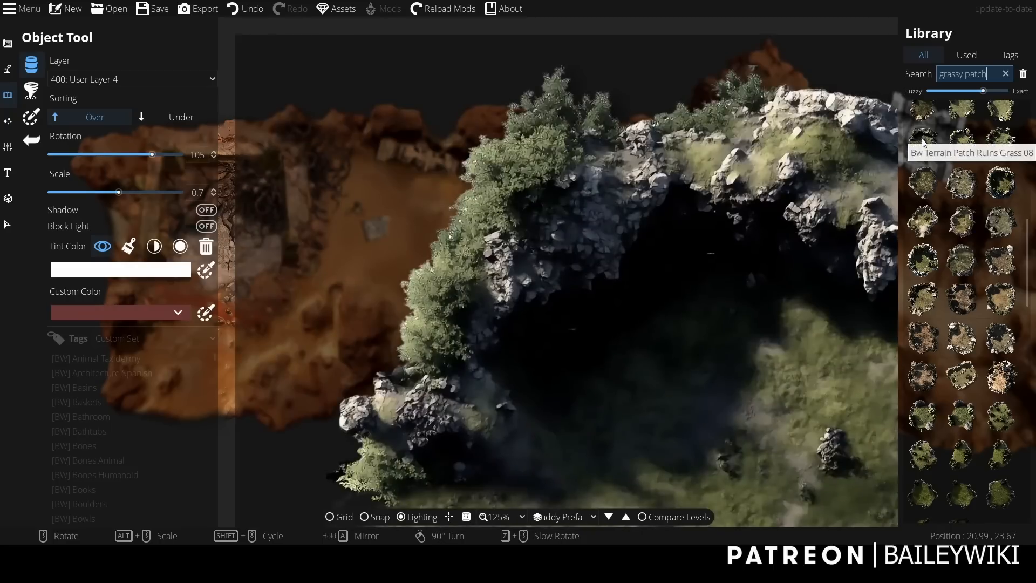
scroll(961, 324, down, 3)
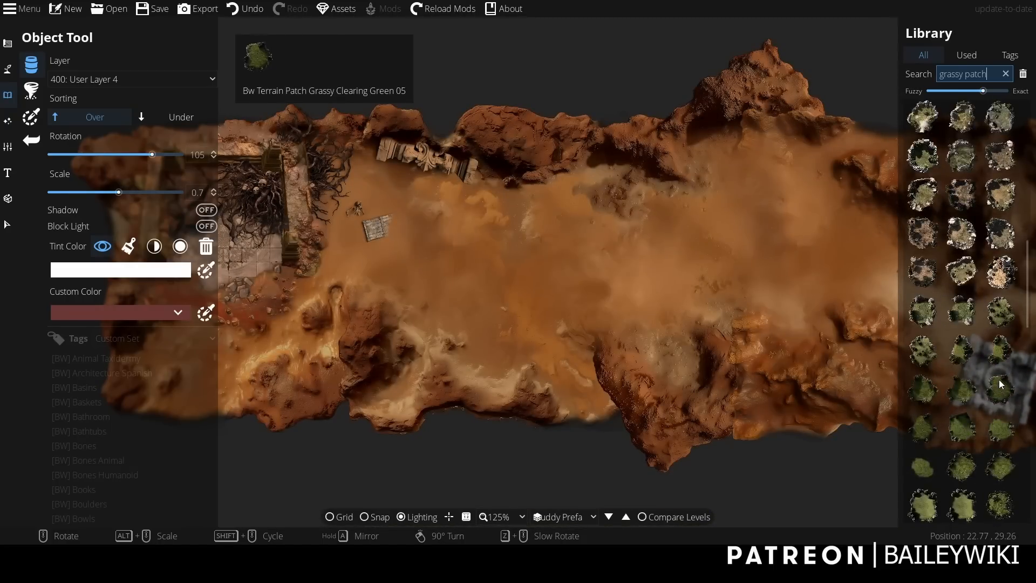
scroll(993, 388, down, 3)
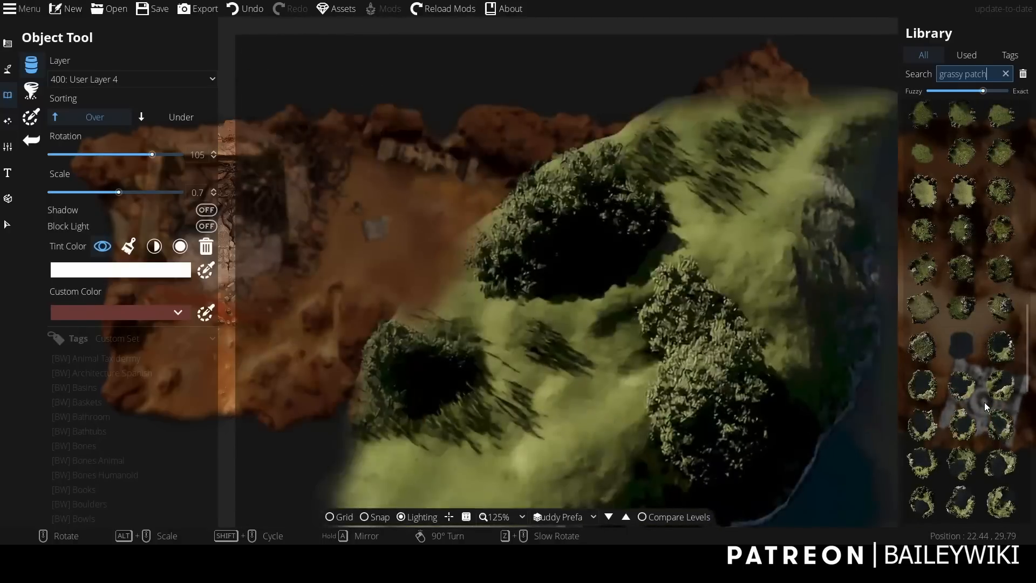
scroll(986, 407, down, 5)
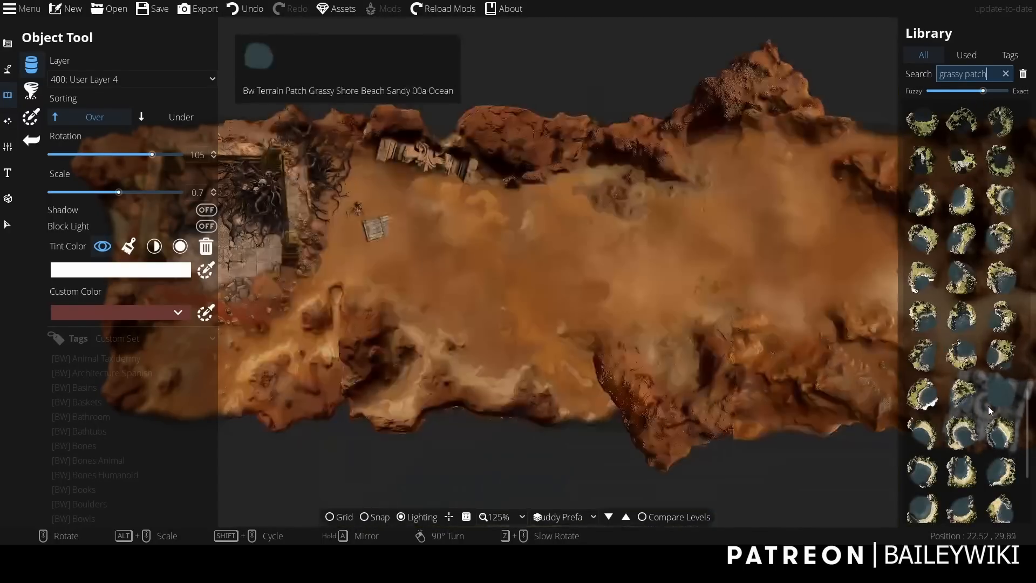
scroll(985, 345, up, 12)
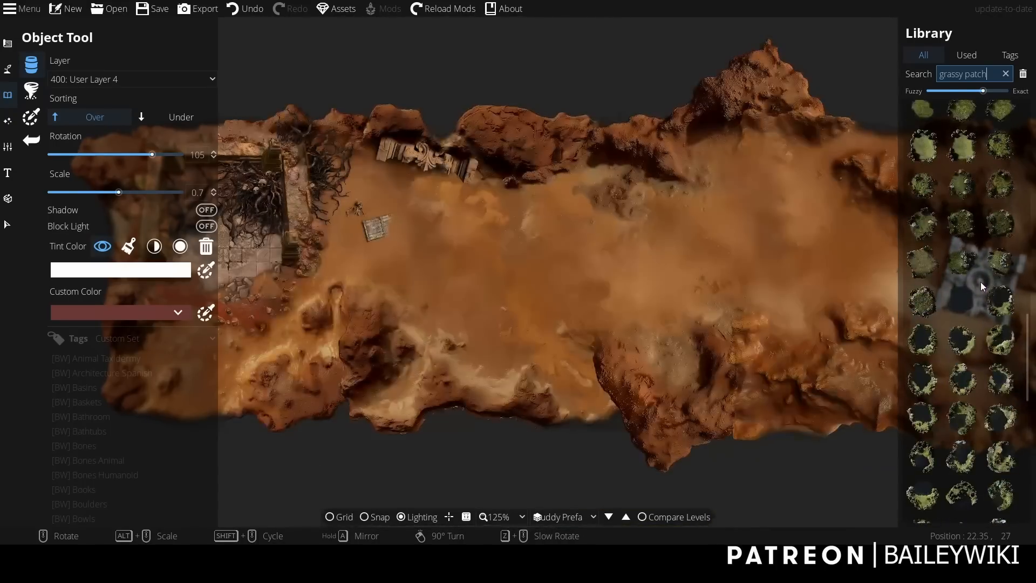
scroll(981, 285, up, 4)
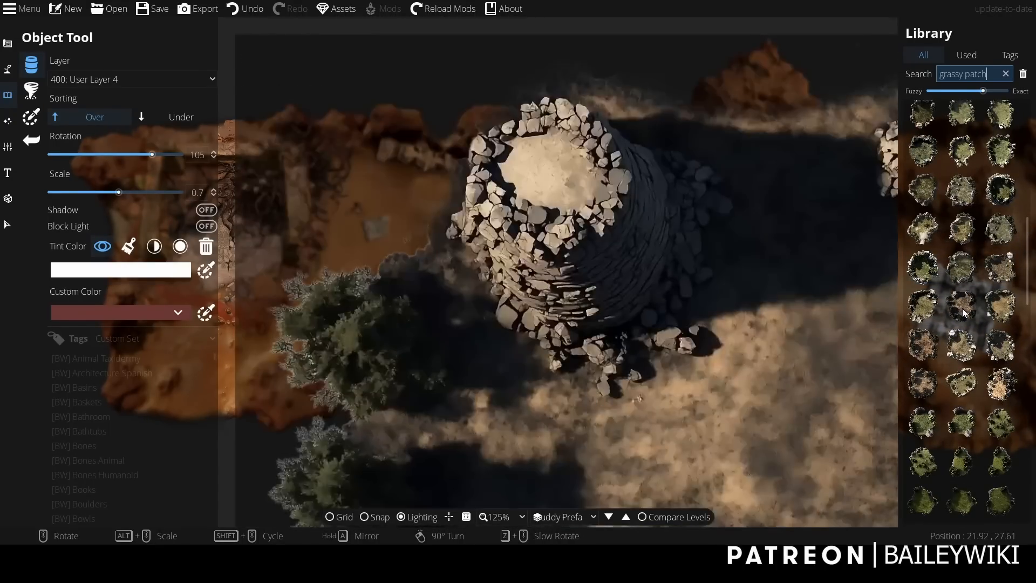
click(963, 305)
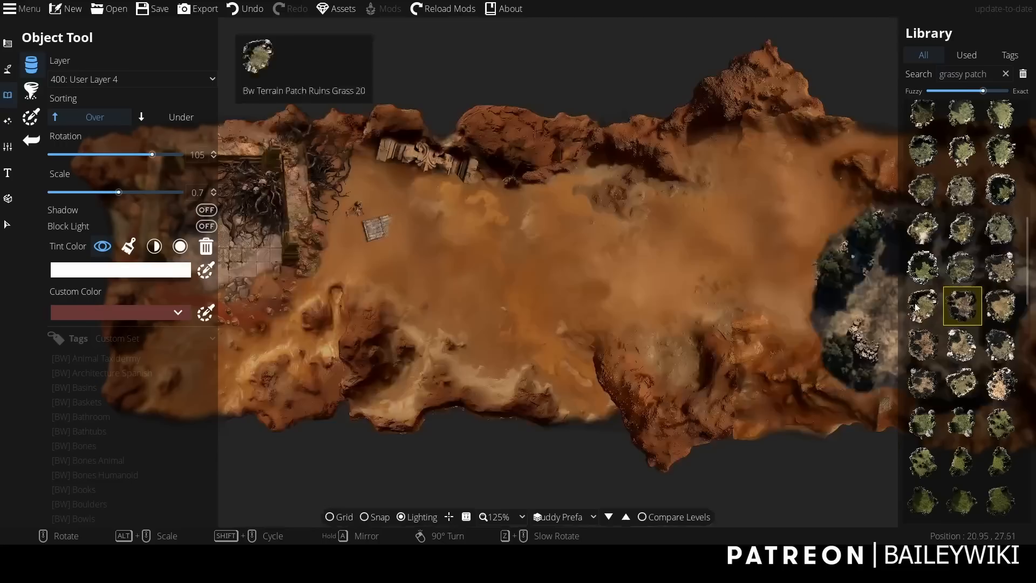
Place the ruins terrain patch over the canyon's east end with rotation -90 and scale 1.7.
drag(766, 280, 565, 273)
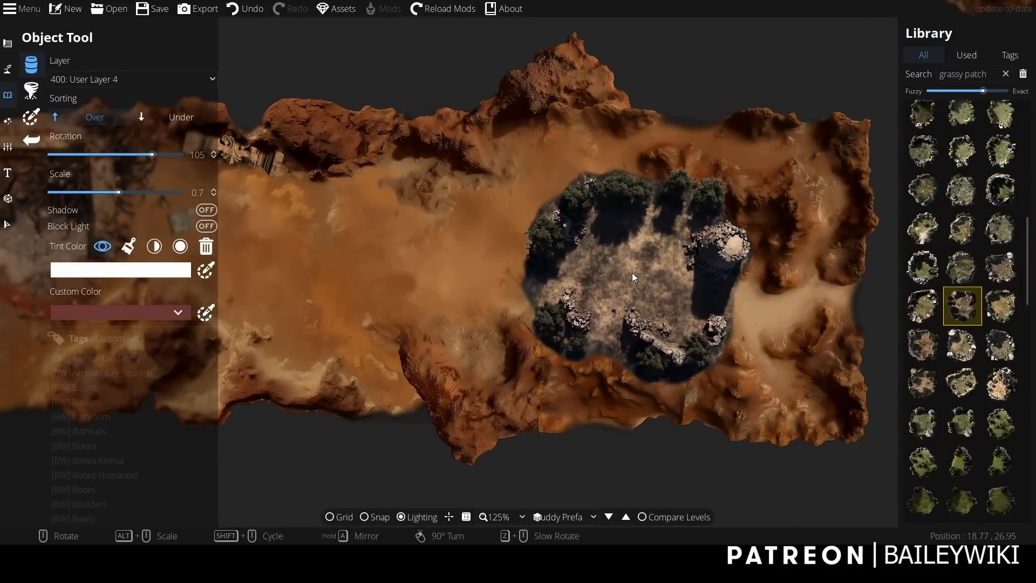
scroll(632, 273, up, 3)
scroll(632, 273, up, 2)
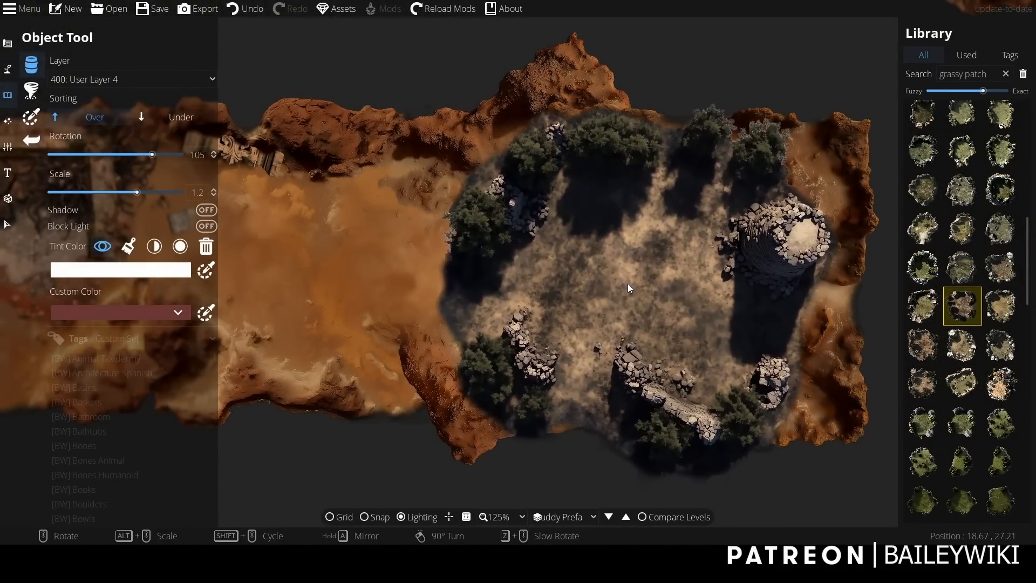
scroll(627, 282, down, 1)
scroll(629, 276, up, 1)
scroll(647, 271, down, 9)
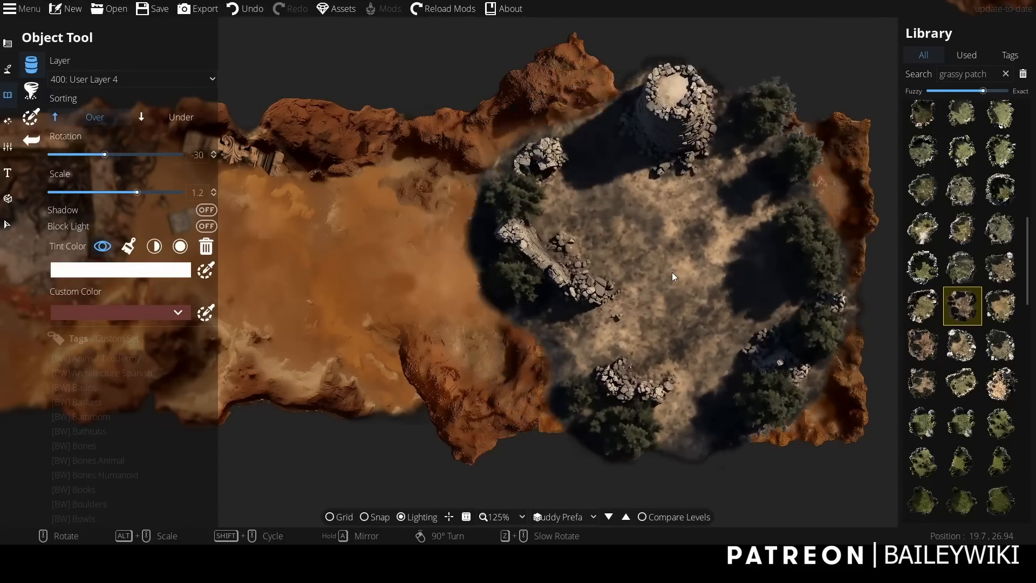
scroll(704, 272, down, 4)
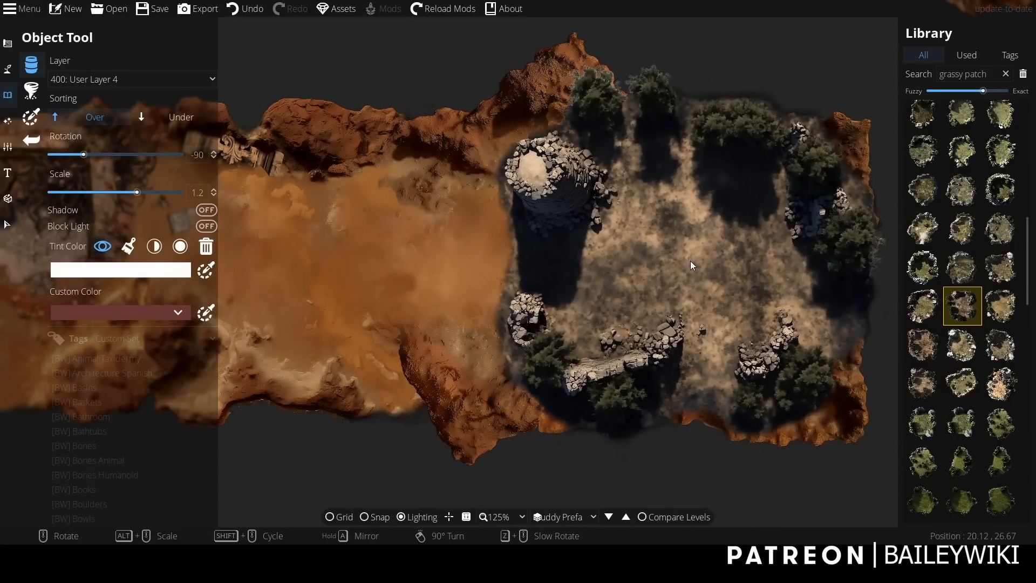
scroll(691, 264, up, 3)
scroll(691, 268, up, 1)
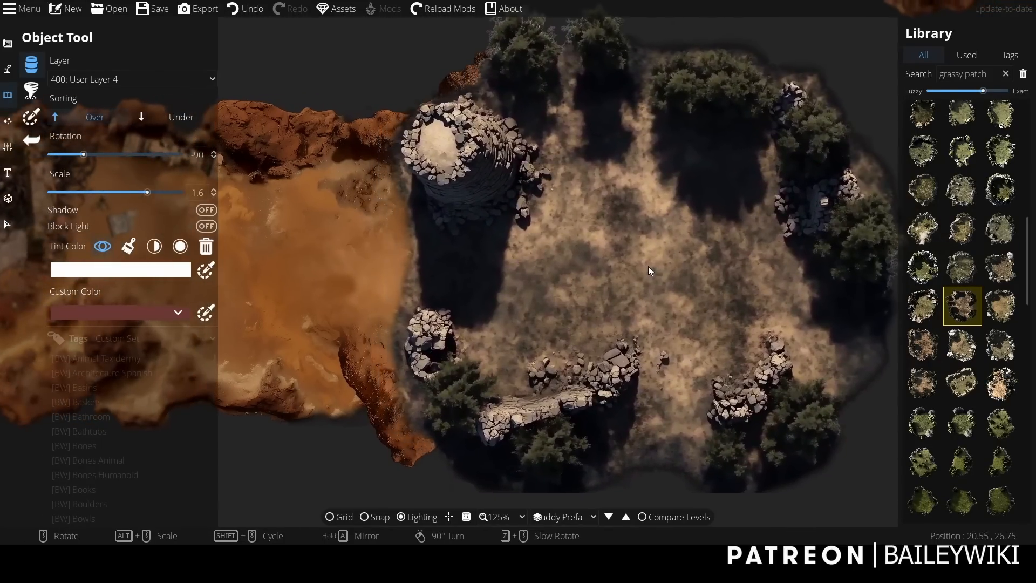
scroll(652, 270, up, 1)
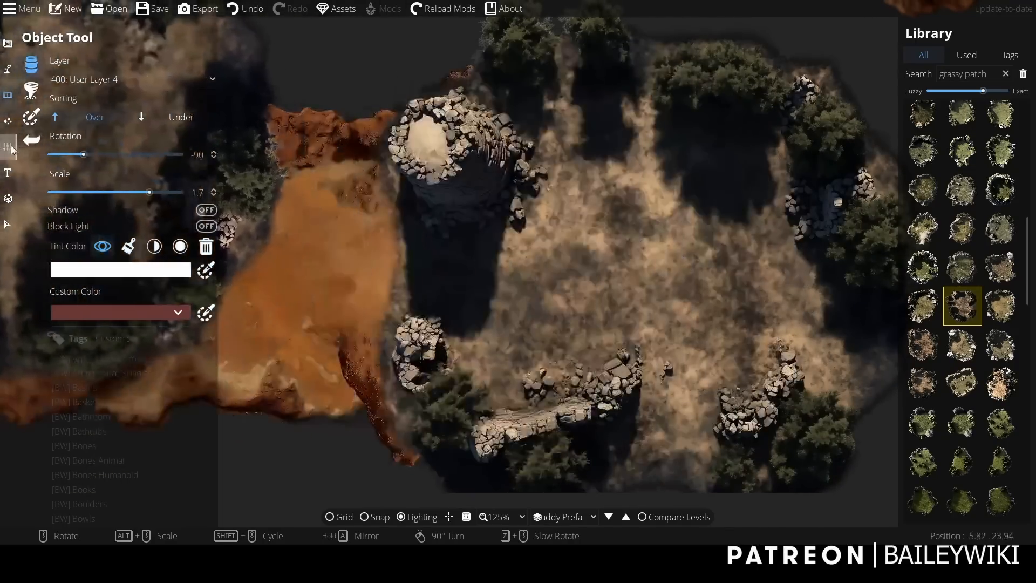
Select the placed ruins terrain patch and convert the object to a pattern.
click(7, 225)
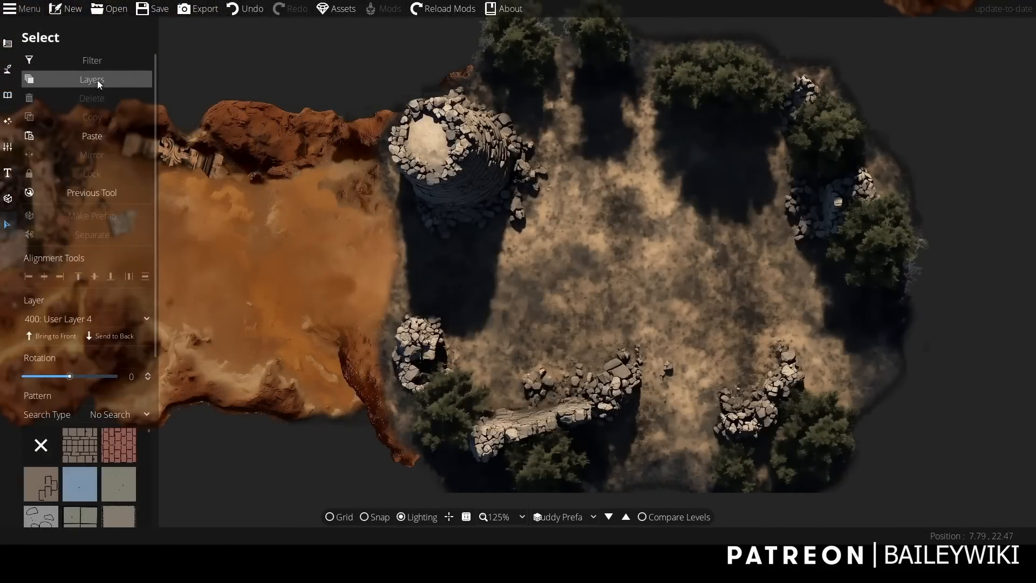
click(89, 60)
click(694, 122)
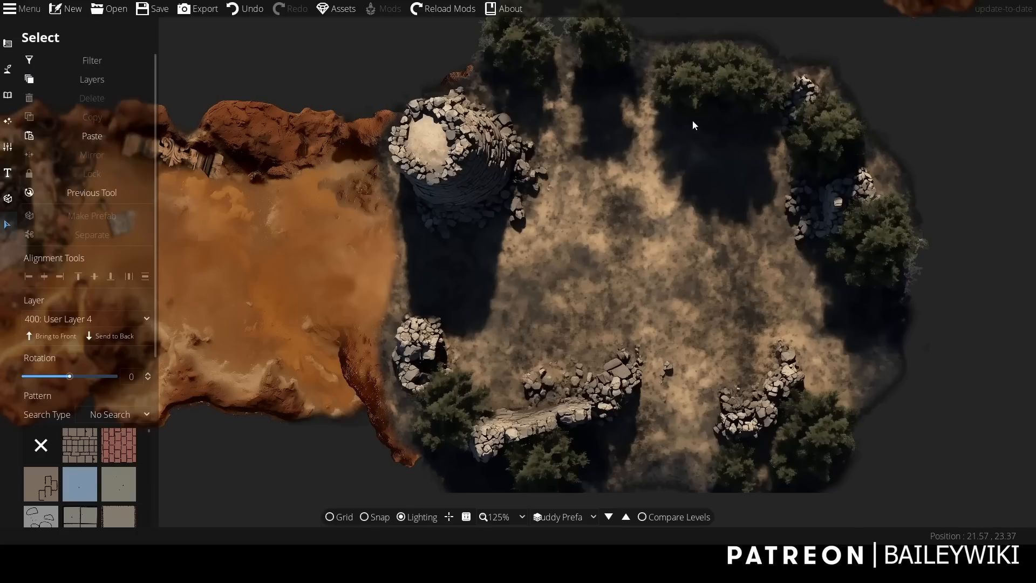
click(693, 121)
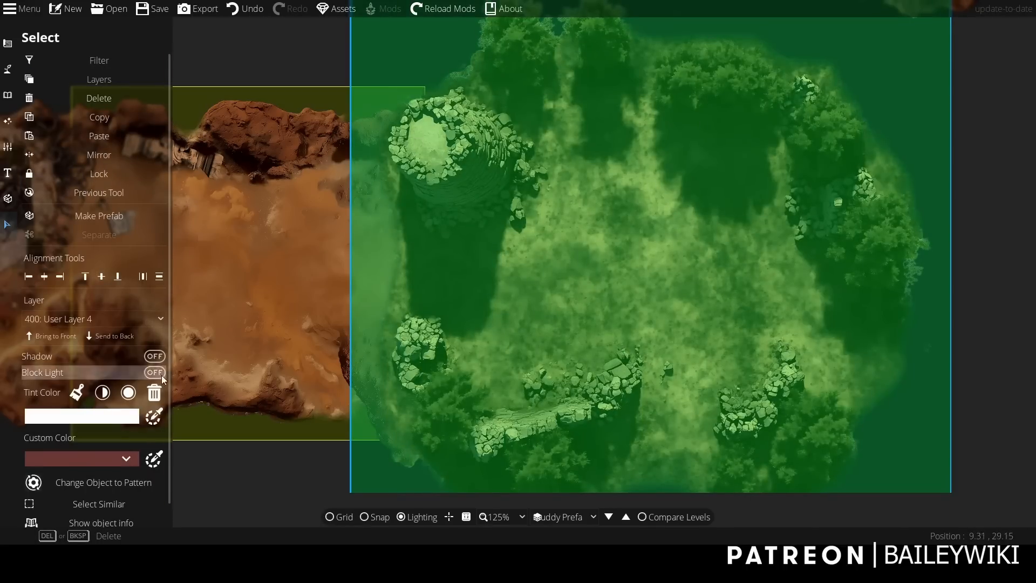
click(107, 484)
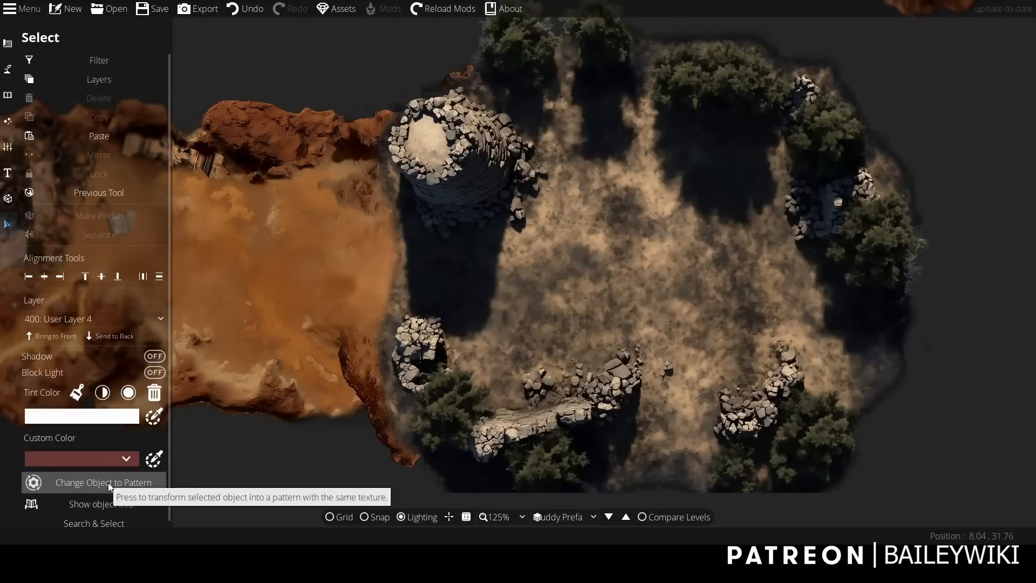
Edit the ruins pattern's points with the Pattern Shape Tool, pulling its west edge in along the tower and its shadow.
click(7, 42)
click(57, 172)
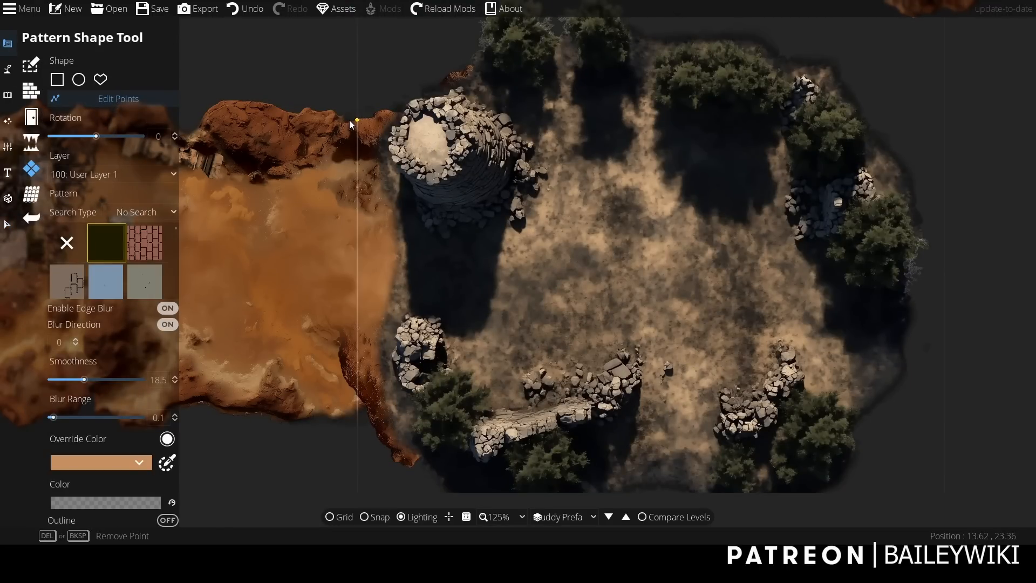
click(366, 117)
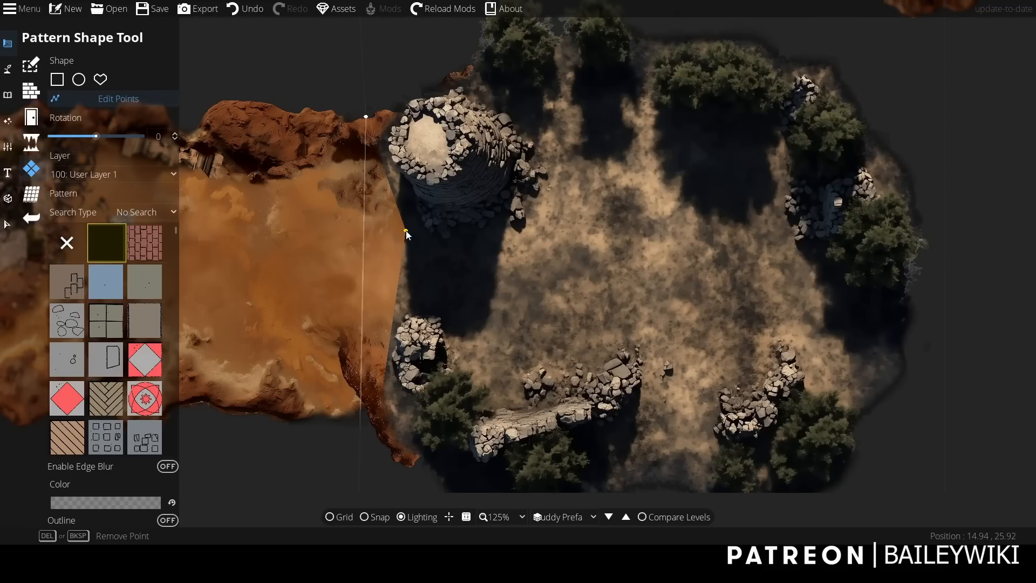
click(406, 231)
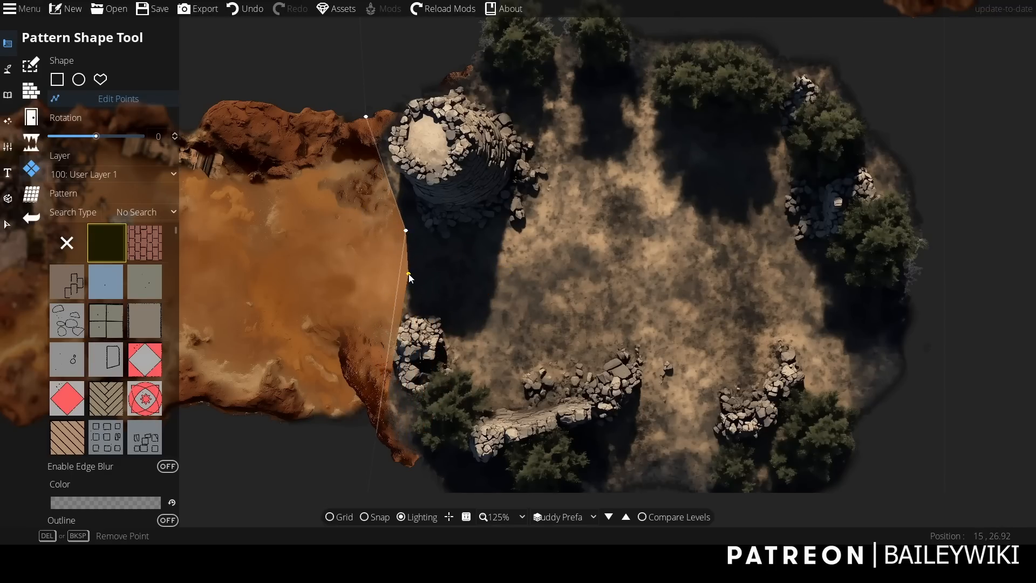
click(407, 292)
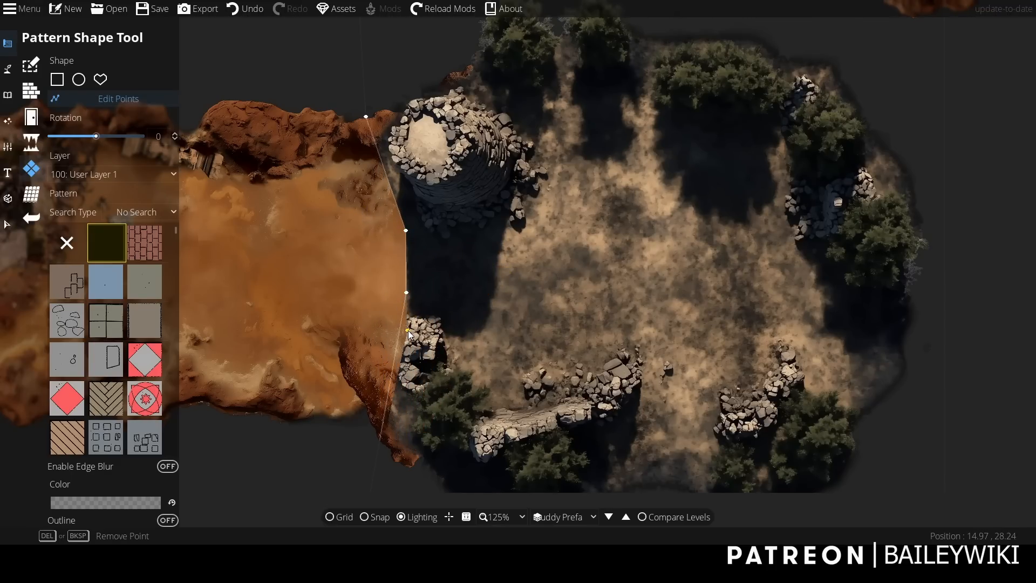
Cut the ruins pattern's outline inward below the tower's shadow and around the southwest bush and long stone wall.
click(495, 335)
click(439, 318)
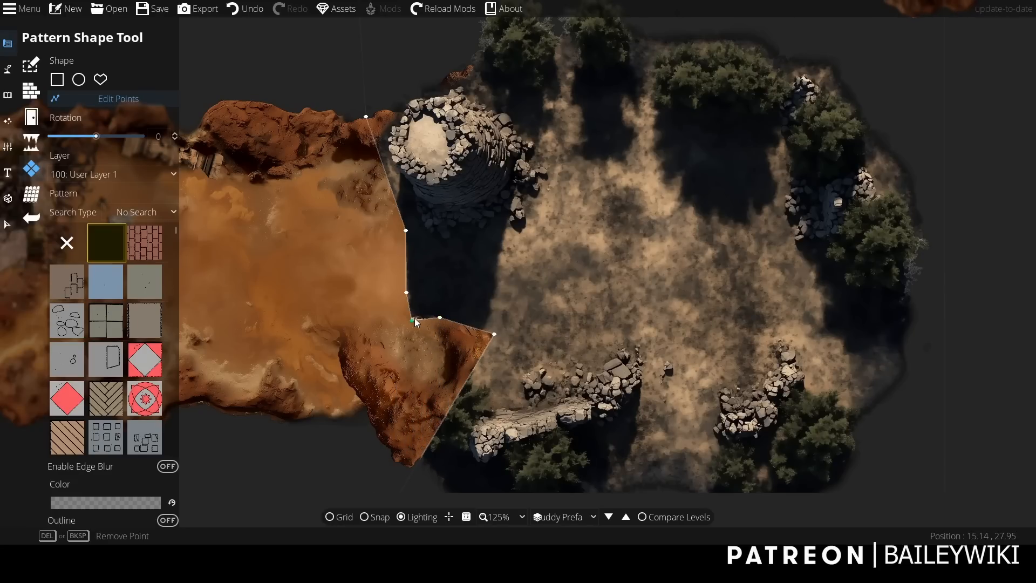
drag(495, 335, 527, 308)
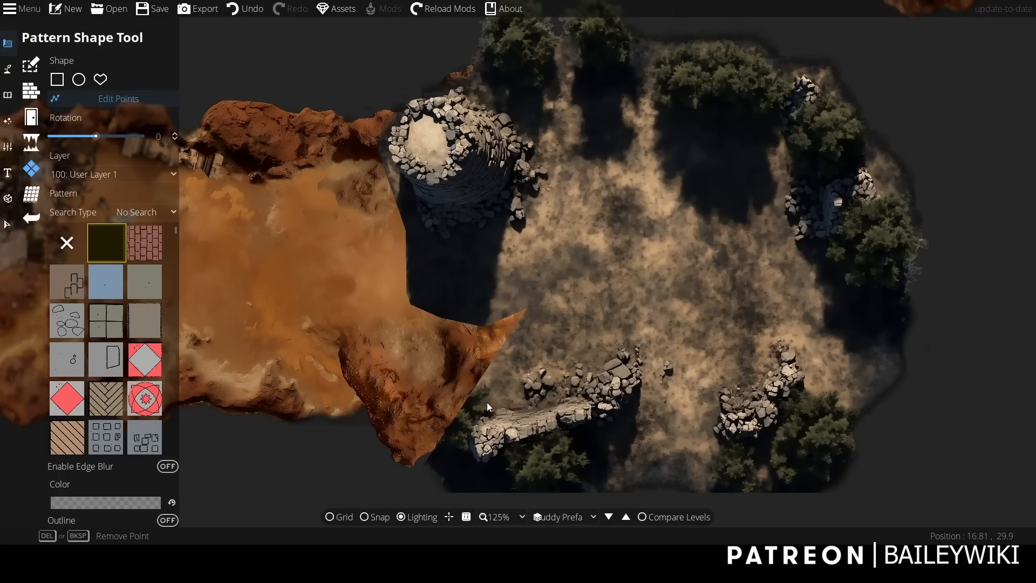
drag(463, 399, 418, 381)
click(470, 350)
click(484, 340)
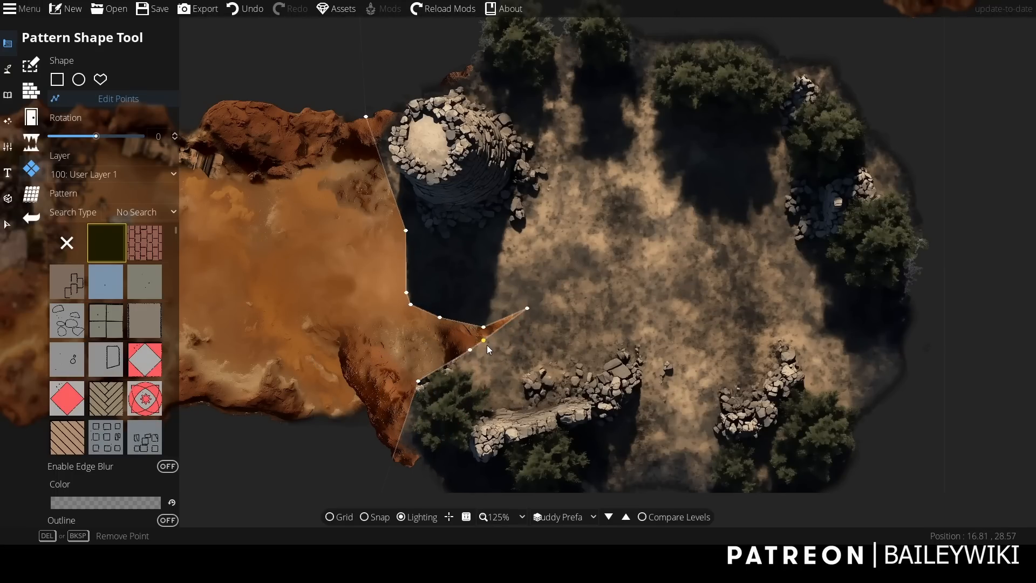
drag(500, 384, 617, 296)
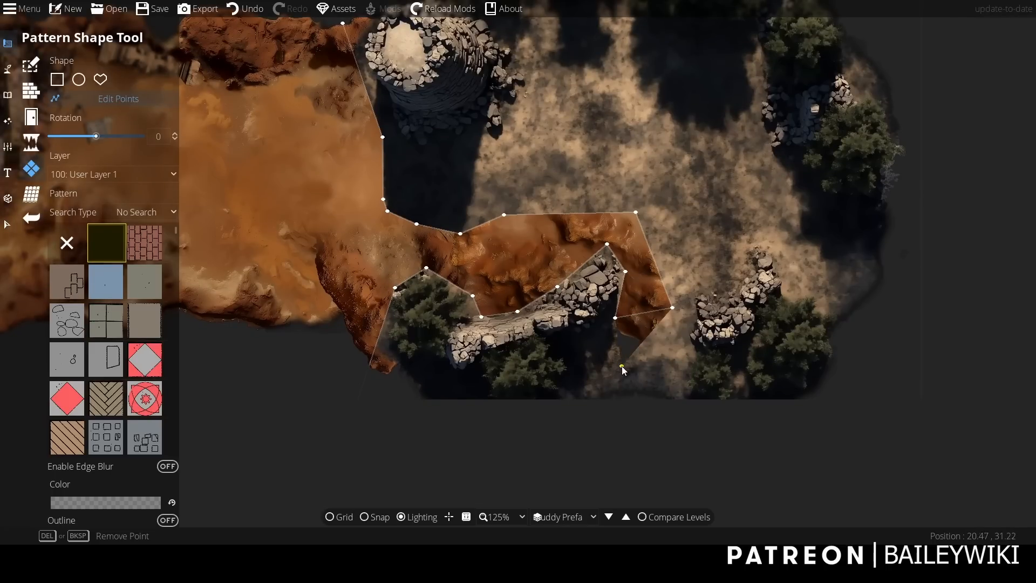
Extend the cut-out eastward, tracing the outline points around the southeast rubble pile and its shadow.
mouse_move(639, 350)
mouse_down()
mouse_move(637, 379)
mouse_move(647, 339)
mouse_up()
drag(596, 378, 691, 363)
drag(681, 335, 742, 285)
drag(714, 265, 754, 246)
drag(726, 238, 809, 195)
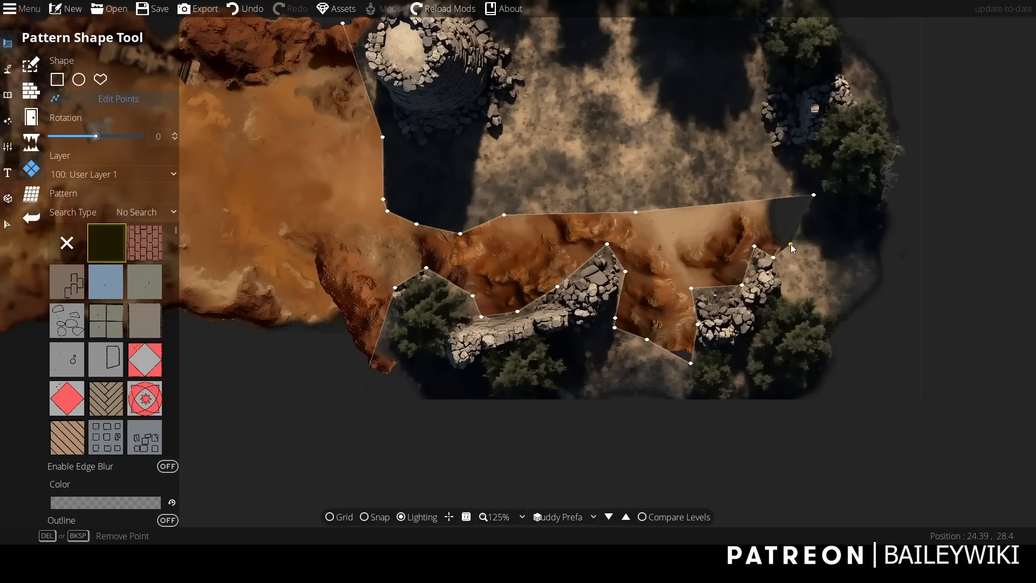
drag(774, 305, 762, 243)
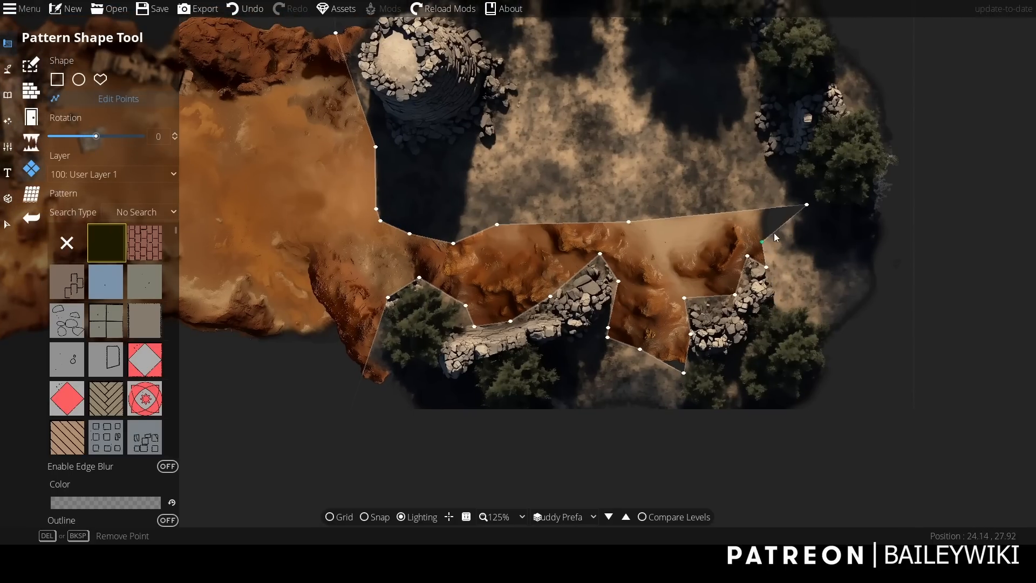
Shape the outline points around the large shadow cast by the wide northeast tree group.
drag(807, 205, 735, 305)
drag(696, 343, 694, 339)
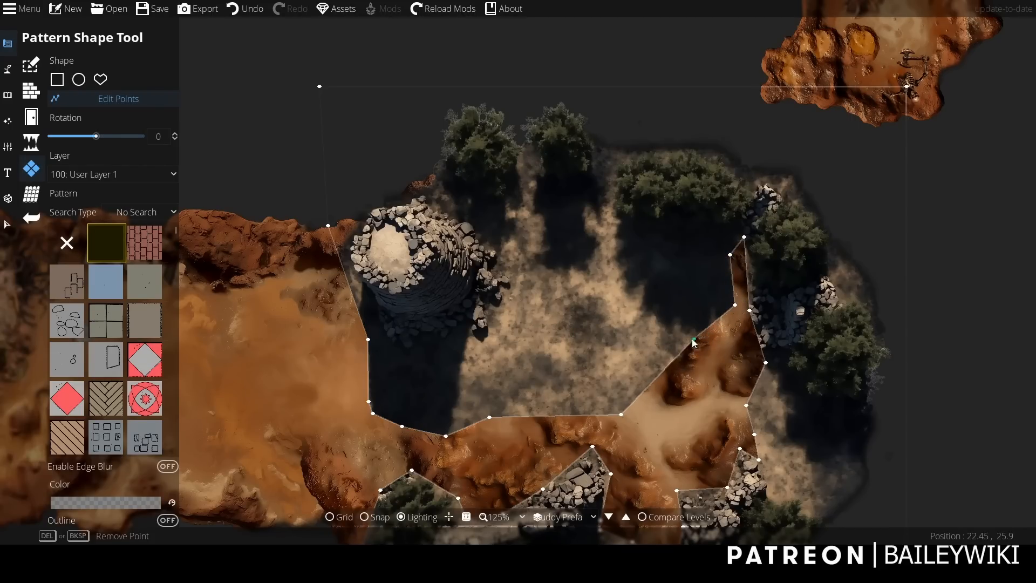
drag(662, 372, 646, 304)
drag(634, 354, 615, 257)
Pull the outline points up around the narrow shadow of the middle northern tree.
drag(622, 414, 591, 195)
drag(557, 270, 588, 270)
drag(589, 217, 601, 232)
drag(572, 301, 523, 204)
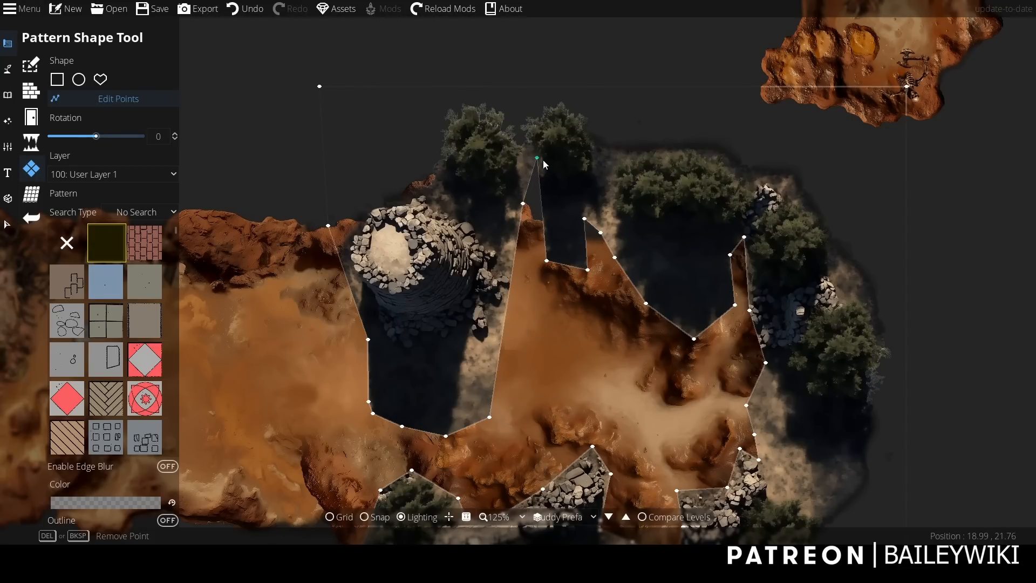
Pull the pattern's outline points west around the tower's eastern rubble and along the east side of its shadow.
drag(538, 158, 507, 237)
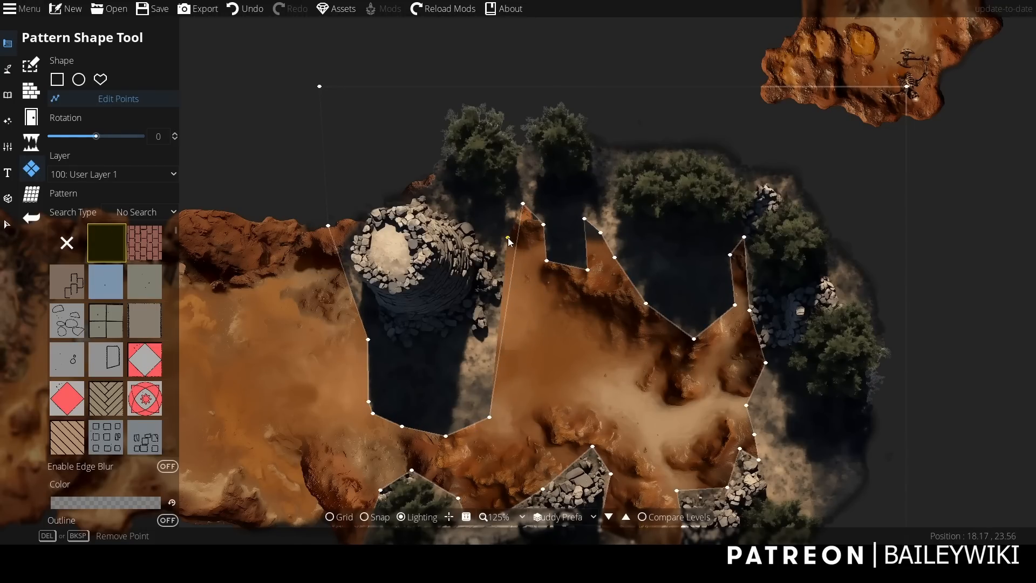
drag(502, 283, 504, 267)
drag(501, 306, 506, 313)
drag(479, 352, 482, 321)
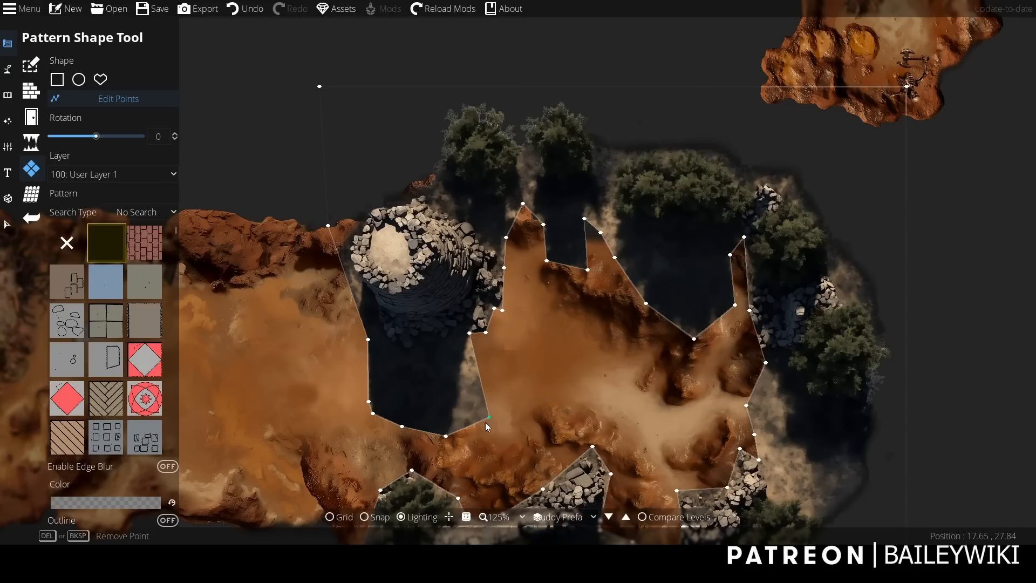
drag(486, 420, 463, 364)
Exclude objects from the selection filter, select the cut-out pattern over the ruins and enable its edge blur.
drag(880, 378, 869, 311)
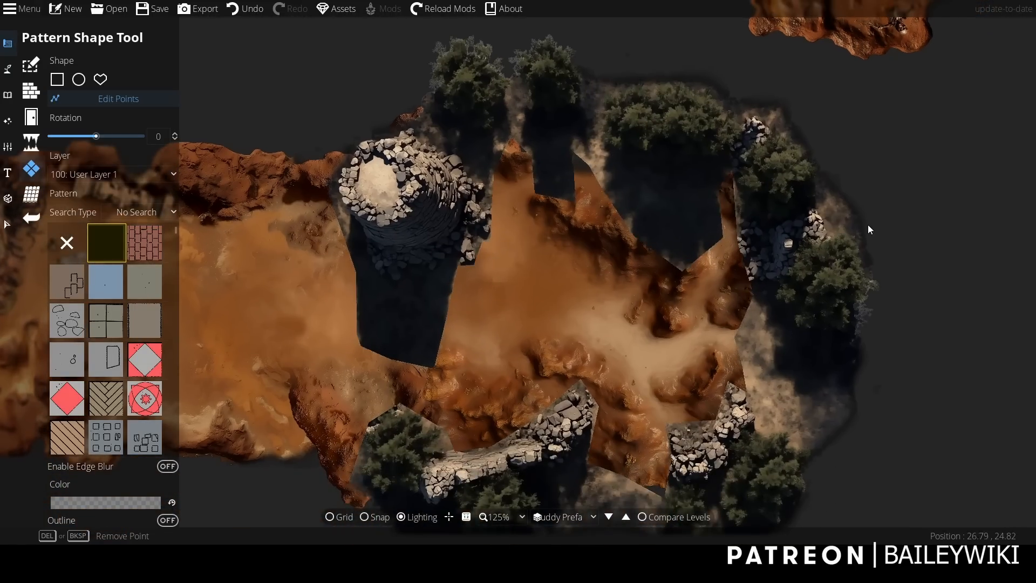
click(7, 223)
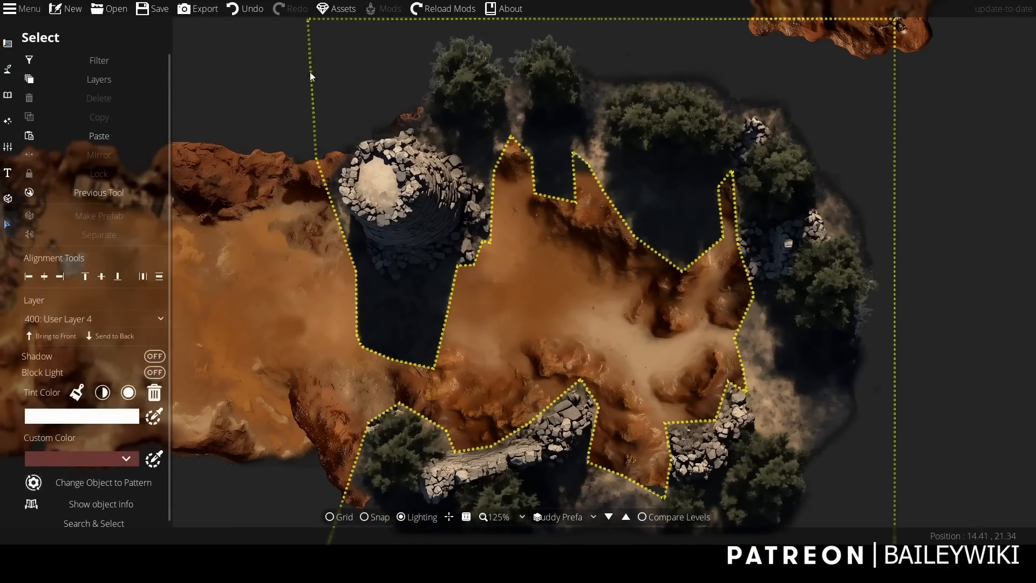
click(98, 61)
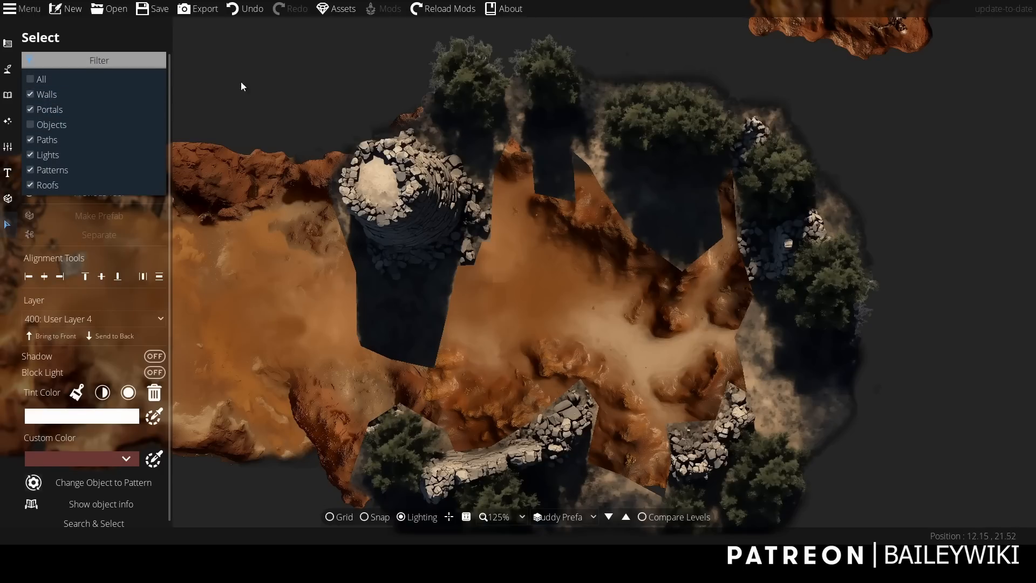
click(506, 95)
click(506, 95)
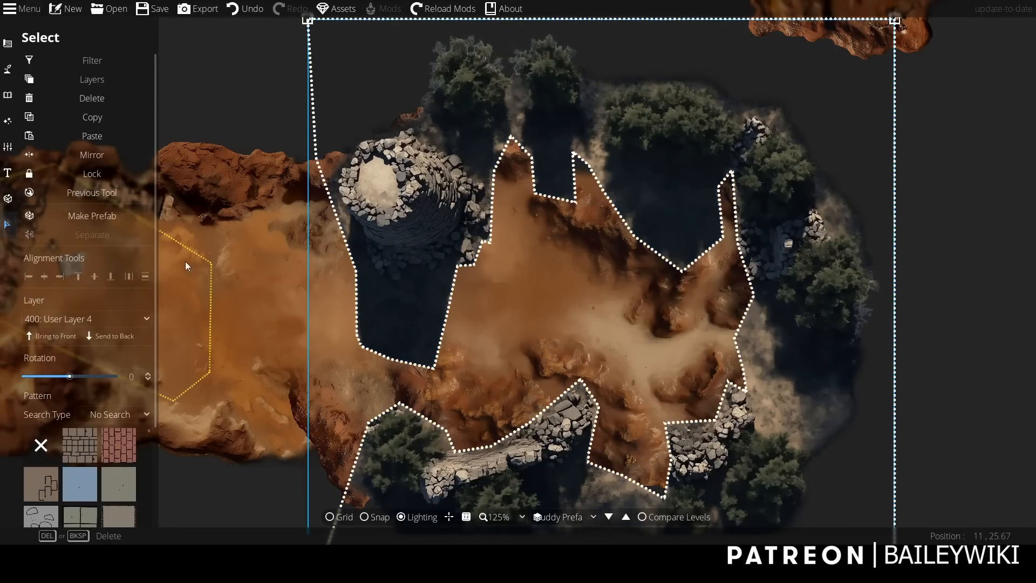
scroll(157, 270, down, 3)
click(141, 425)
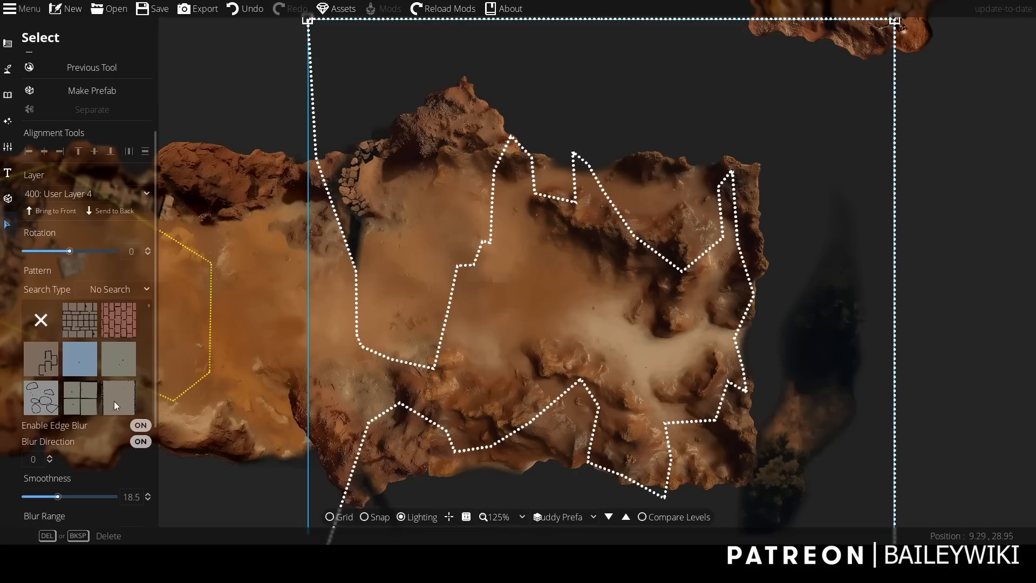
Set the pattern's smoothness to 0 and blur range to 0.4, make its colour transparent and turn off blur direction.
scroll(156, 394, down, 3)
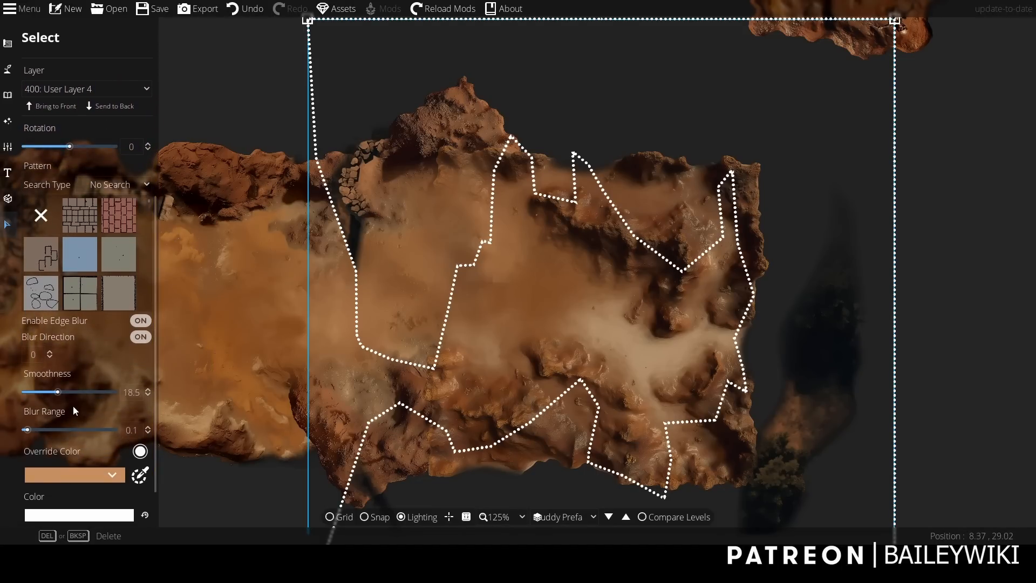
drag(58, 394, 27, 430)
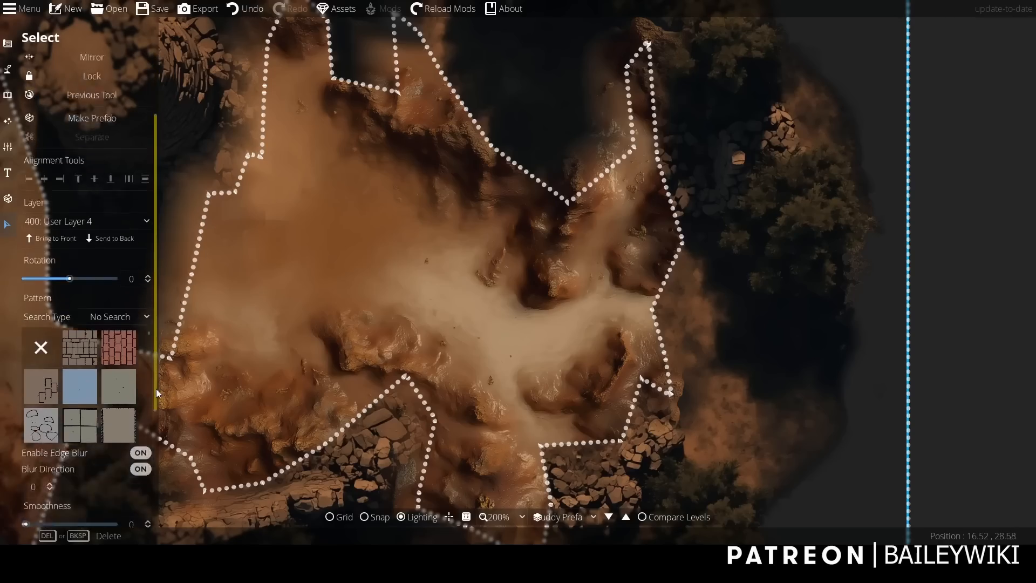
drag(157, 389, 154, 448)
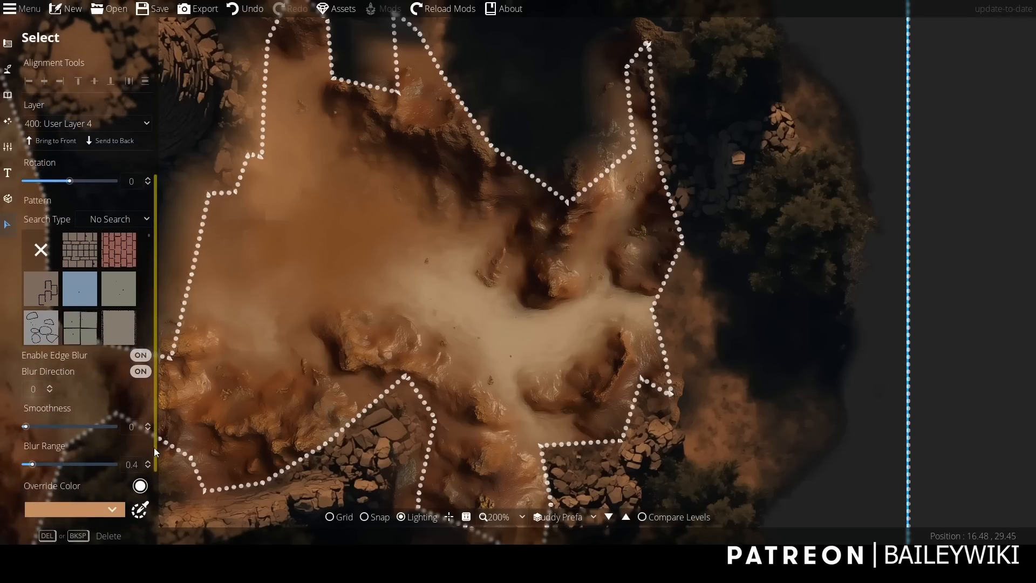
click(139, 369)
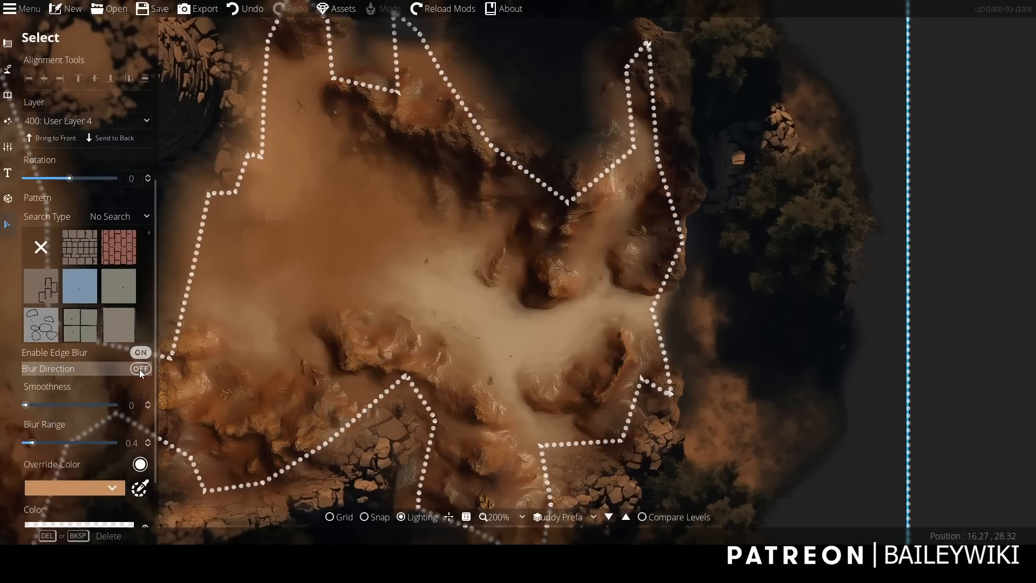
Reselect the cut-out pattern and set its blur range to 0.3 with smoothness 0.
click(1020, 273)
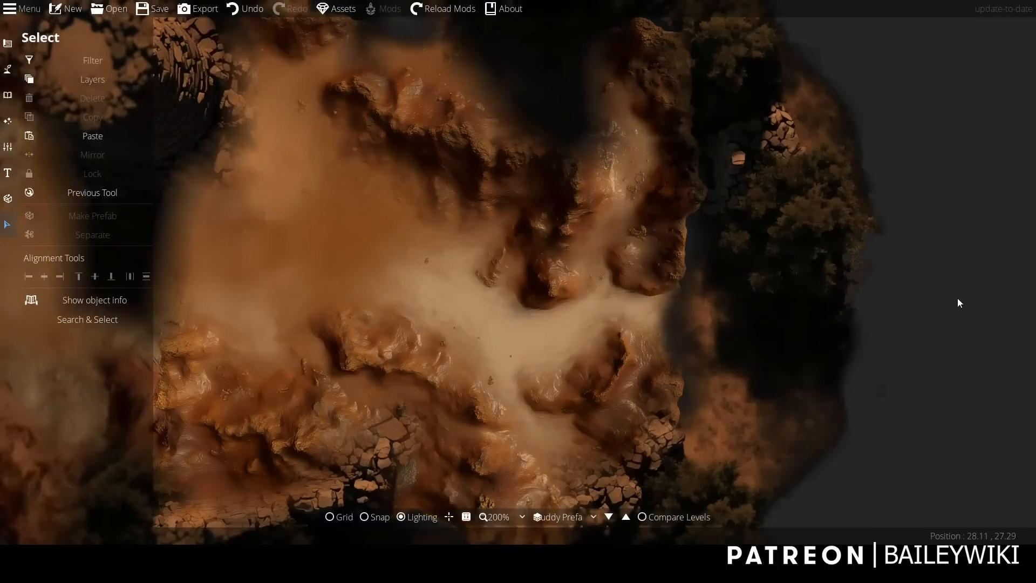
click(657, 326)
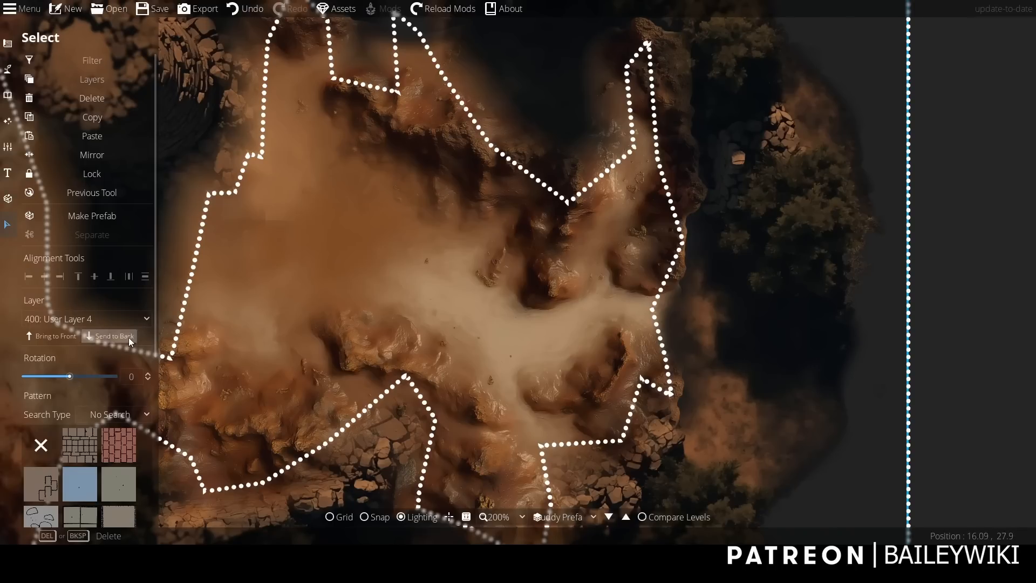
scroll(147, 358, down, 4)
scroll(146, 430, down, 1)
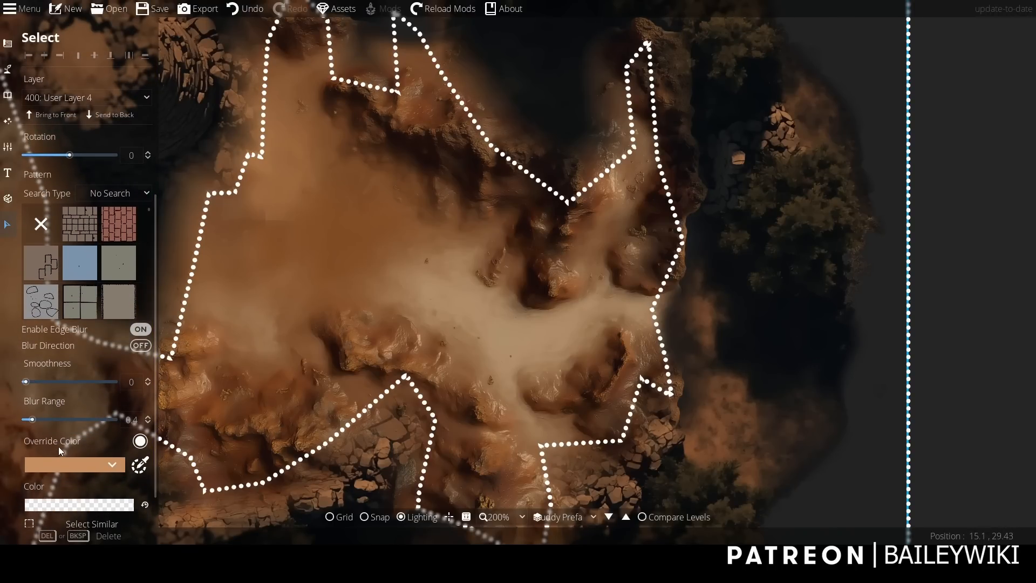
drag(32, 420, 30, 420)
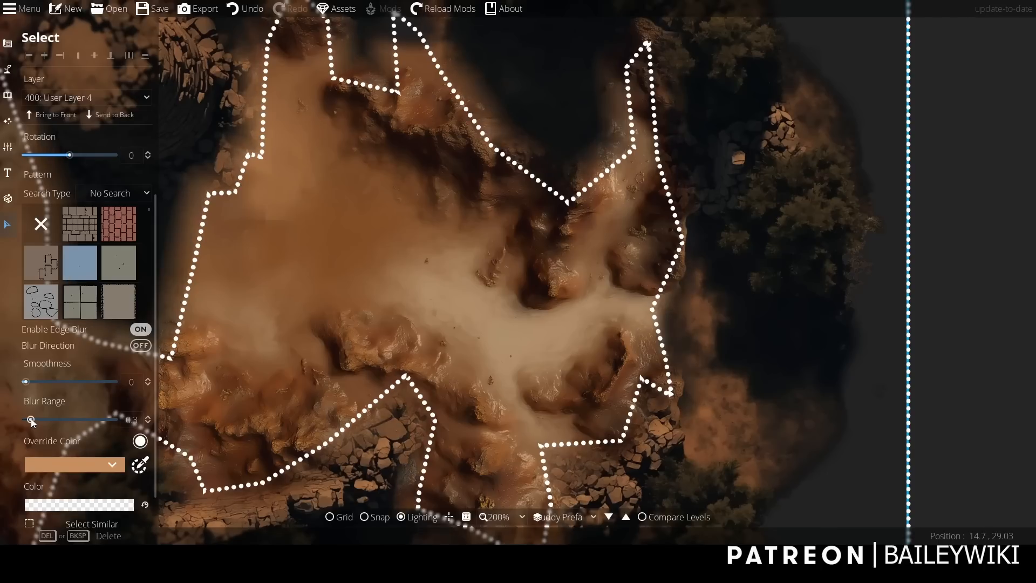
mouse_move(26, 382)
mouse_down()
mouse_move(39, 382)
mouse_move(26, 384)
mouse_up()
scroll(176, 284, down, 2)
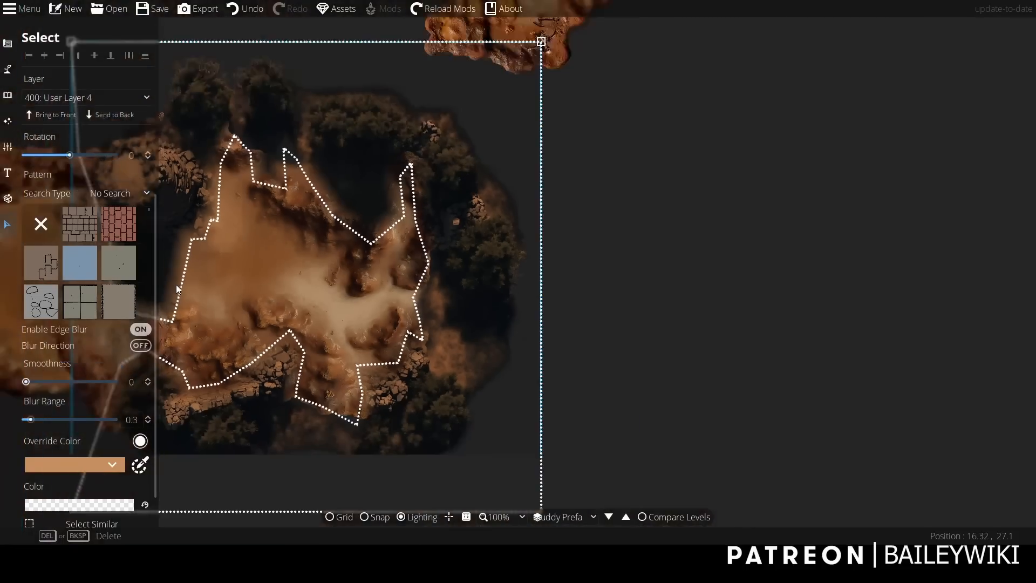
drag(378, 277, 507, 253)
click(726, 378)
Edit the pattern's points with the Pattern Shape Tool, pulling the southern tip up between the two rubble piles.
drag(731, 381, 889, 326)
scroll(861, 365, up, 1)
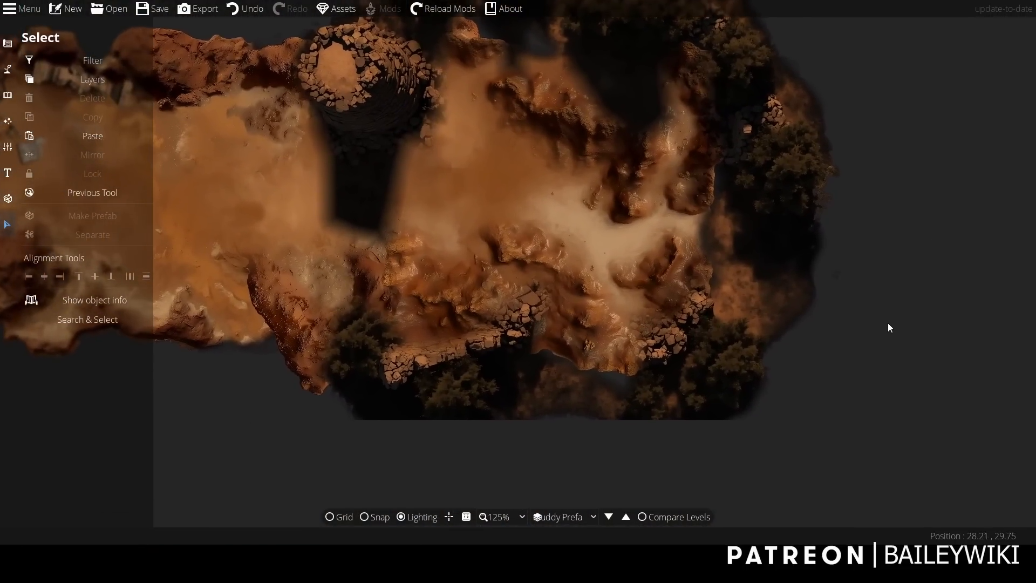
mouse_move(8, 69)
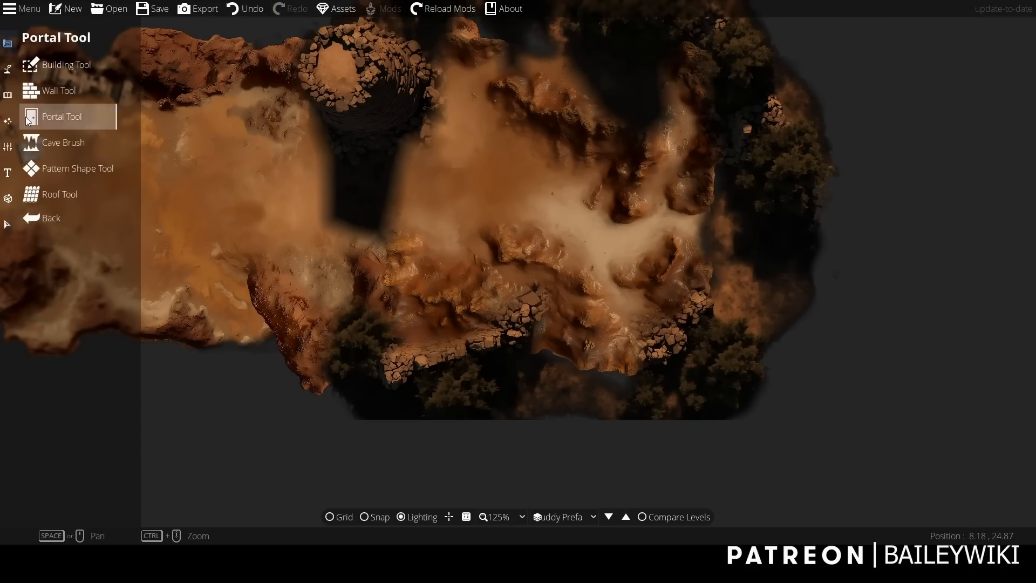
click(66, 167)
scroll(720, 318, up, 3)
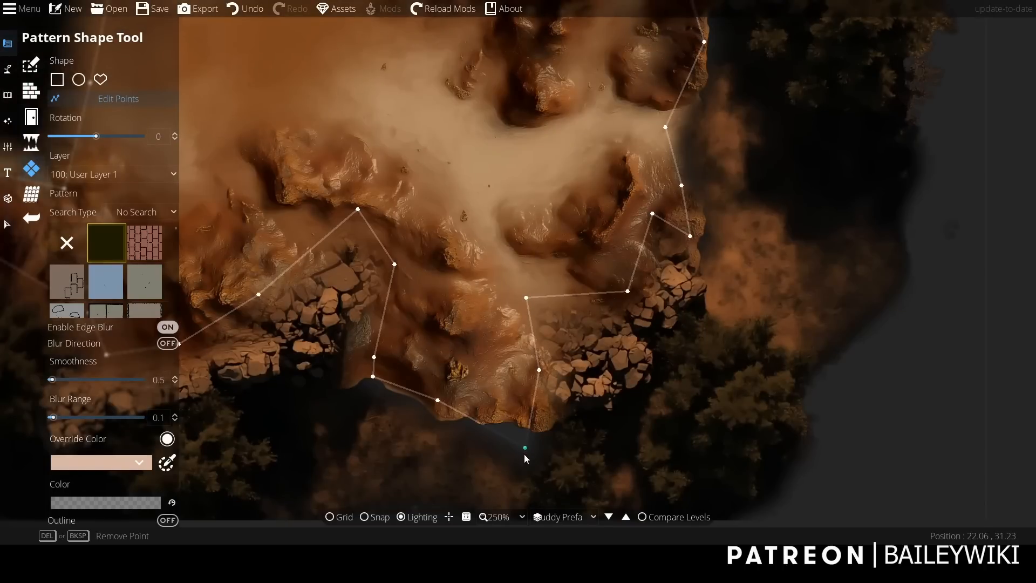
drag(524, 449, 437, 353)
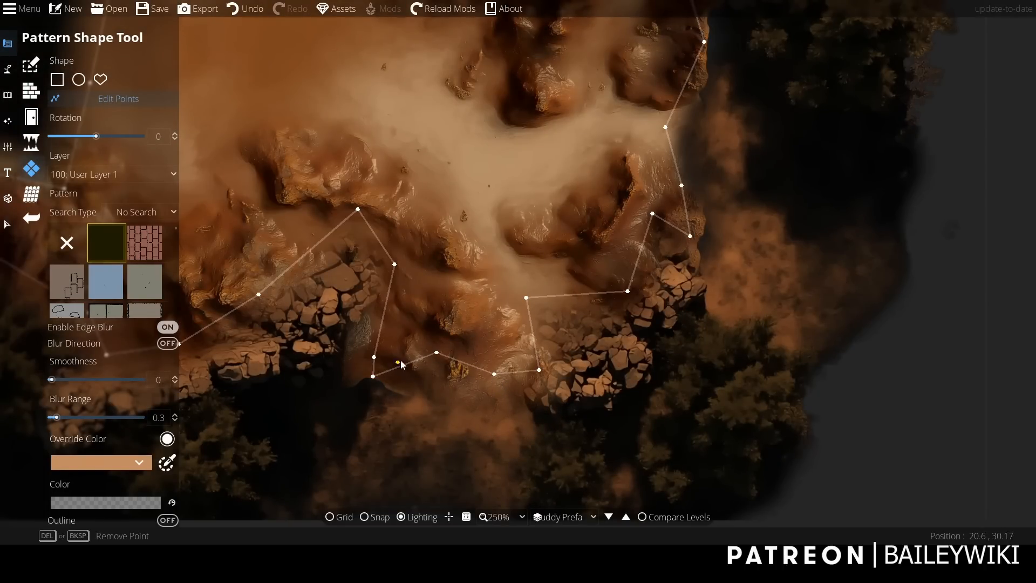
drag(374, 356, 405, 332)
drag(643, 210, 627, 288)
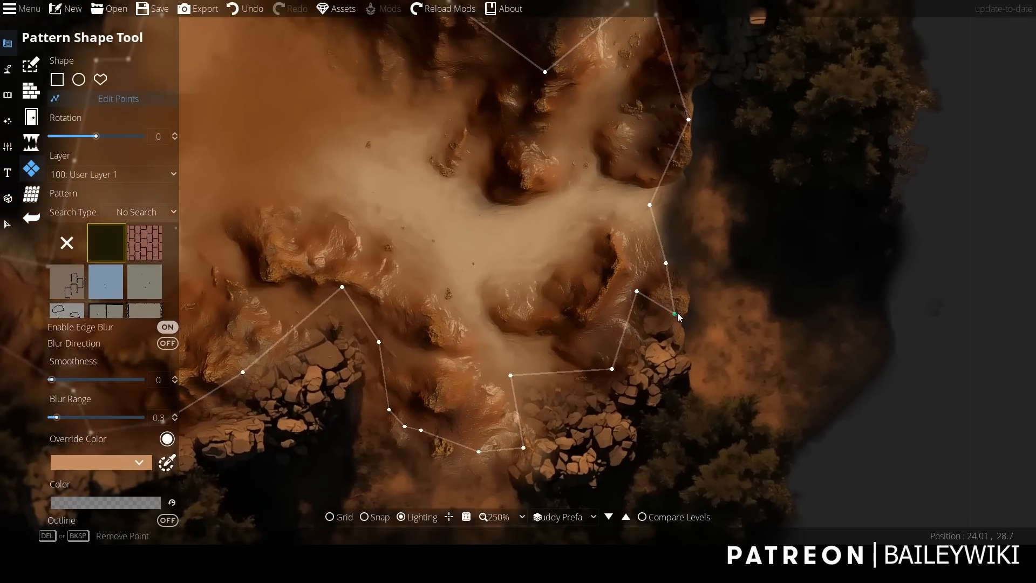
Move the pattern's eastern outline points inward and pull the narrow northeast spike down below the tree shadow.
drag(676, 314, 644, 189)
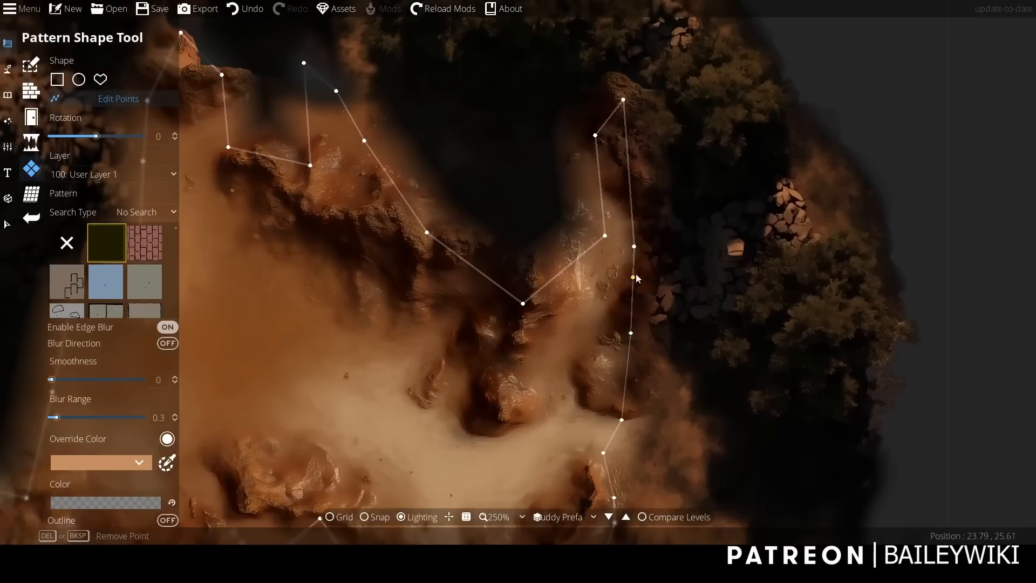
drag(625, 100, 621, 236)
drag(595, 134, 614, 253)
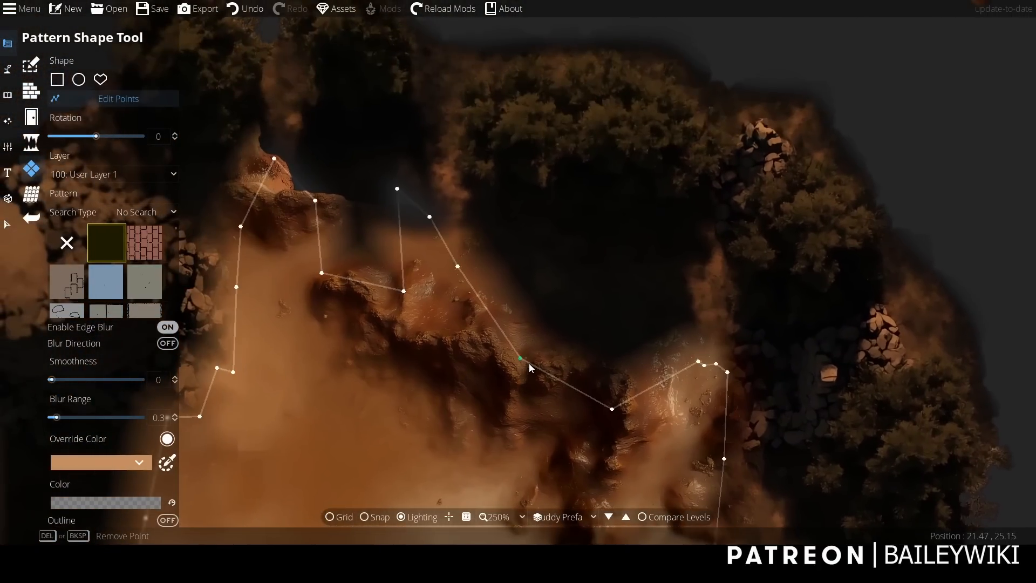
Lower the northern outline points below the middle tree's shadow and the rocky ledge east of the tower.
drag(398, 190, 459, 241)
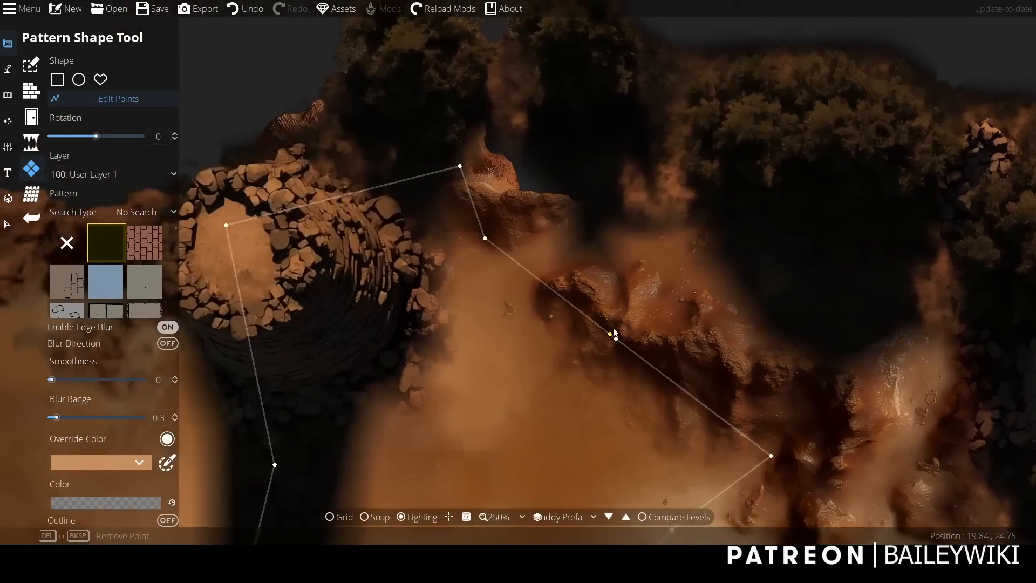
drag(629, 290, 601, 229)
drag(542, 201, 514, 239)
drag(512, 156, 475, 258)
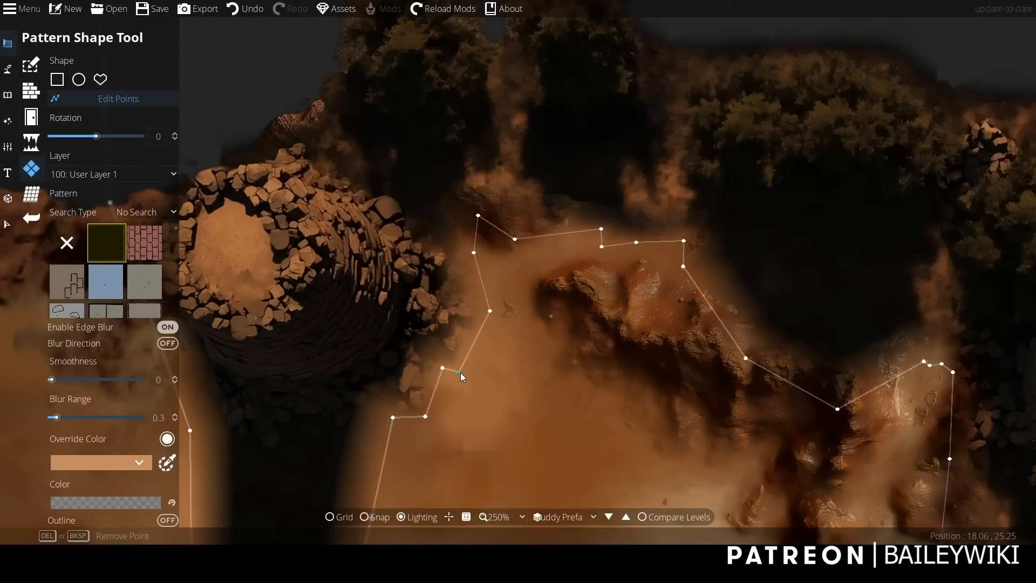
Move the outline points outward along the east and south sides of the tower's shadow to widen the gap.
drag(442, 368, 631, 281)
drag(556, 284, 564, 327)
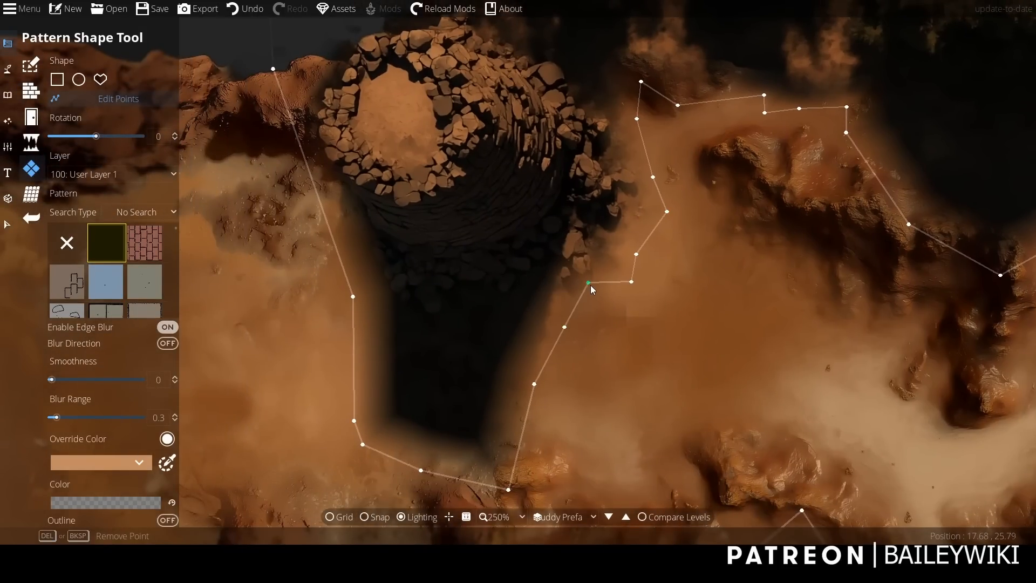
drag(539, 382, 554, 404)
drag(501, 460, 540, 319)
drag(451, 316, 443, 344)
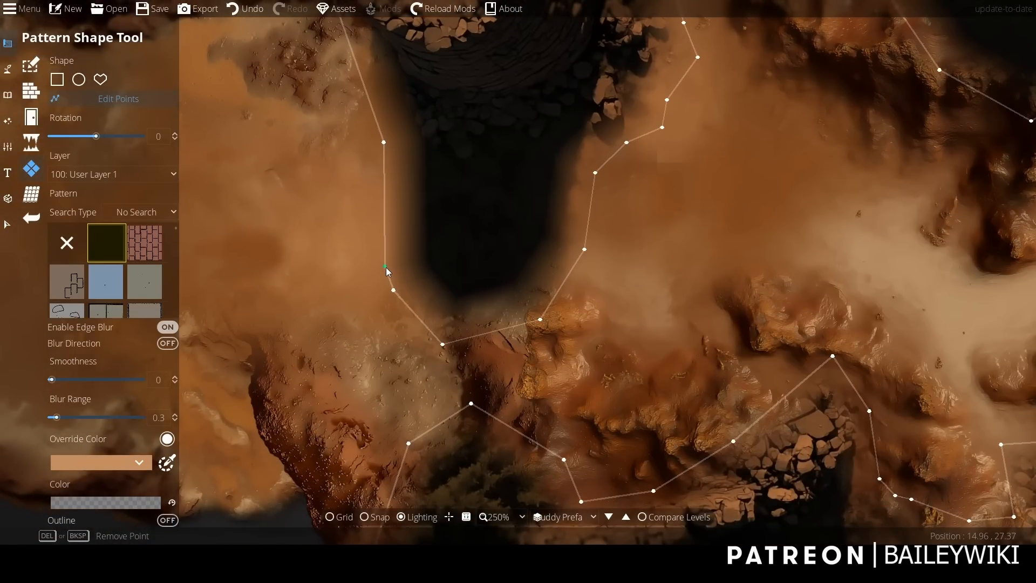
Adjust the outline points along the west side of the tower and its shadow.
drag(385, 267, 384, 266)
drag(385, 143, 393, 141)
drag(393, 141, 419, 339)
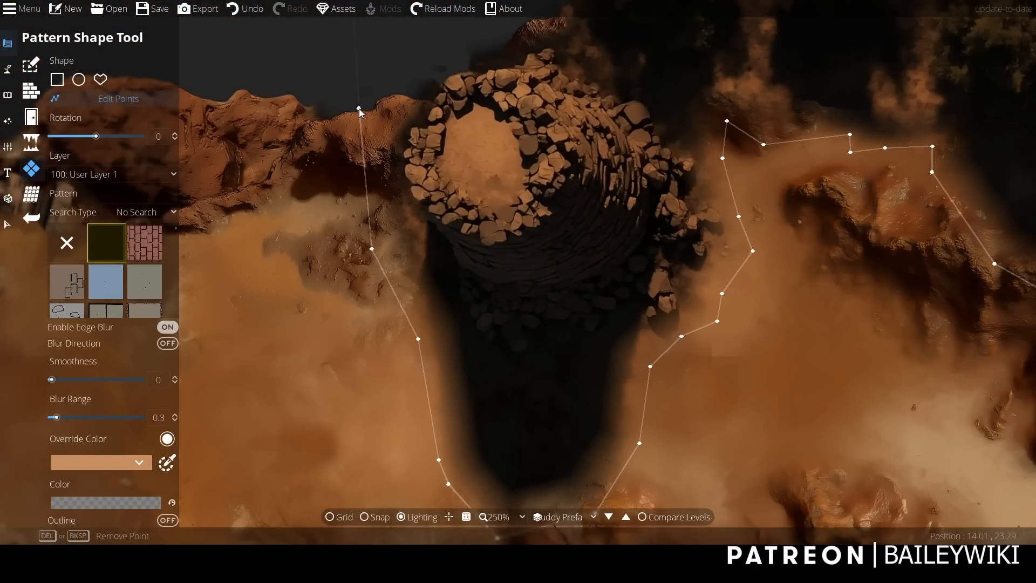
Widen the outline around the southwest bush, adjust the point above the long stone wall, and leave point editing.
scroll(374, 250, down, 2)
drag(775, 434, 676, 130)
scroll(600, 241, up, 1)
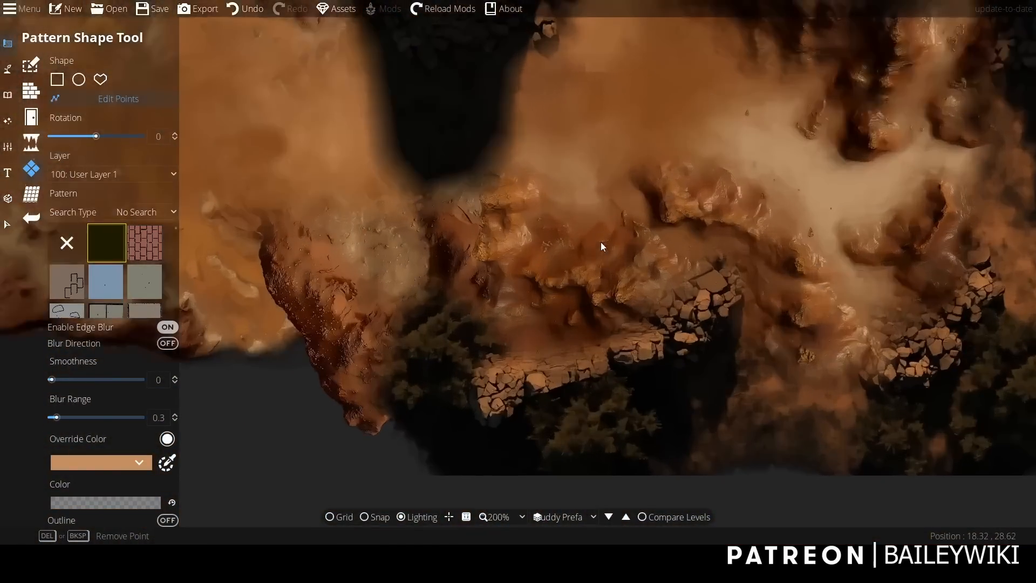
drag(440, 271, 437, 233)
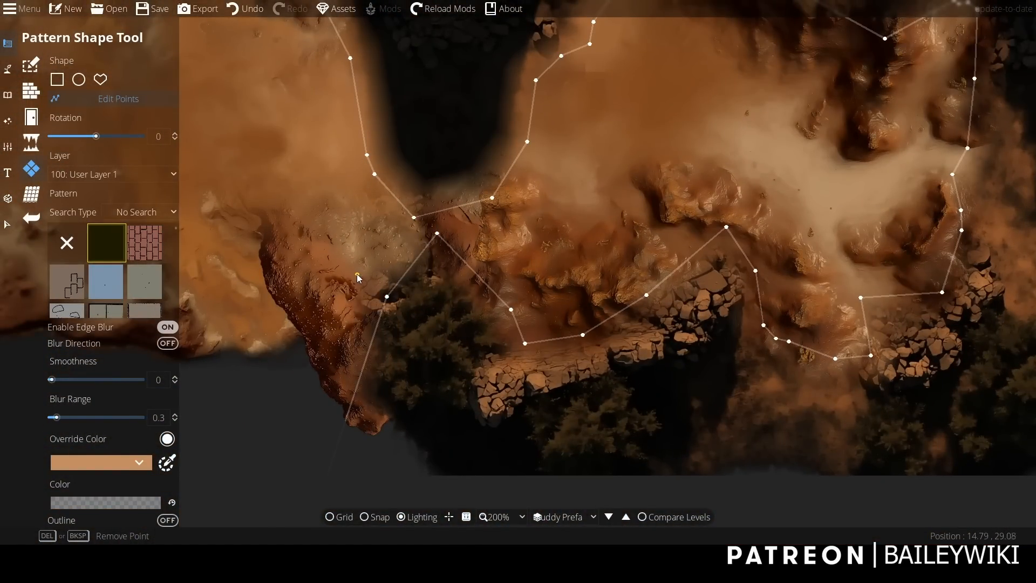
drag(356, 284, 353, 283)
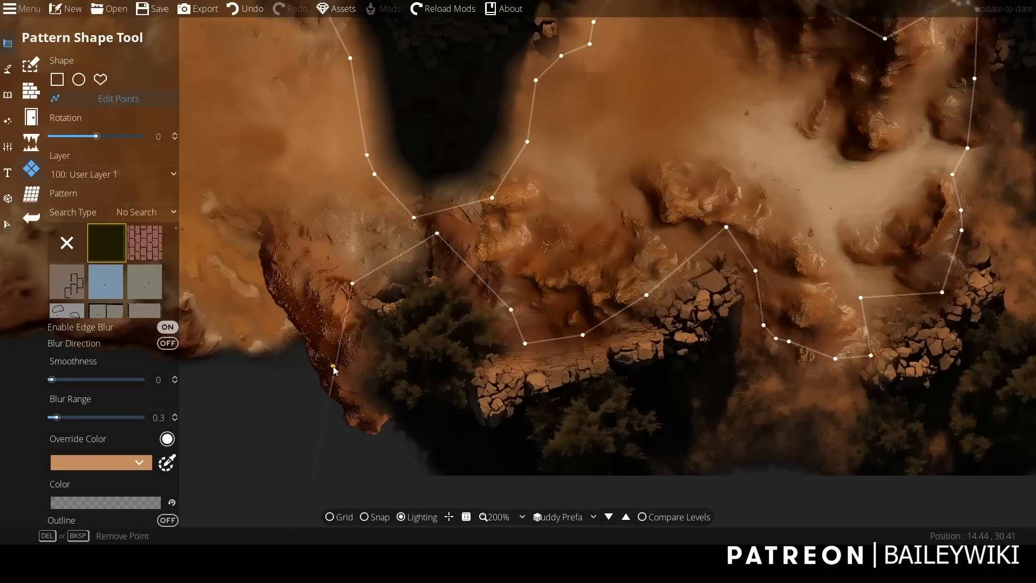
drag(333, 366, 296, 327)
drag(511, 310, 537, 304)
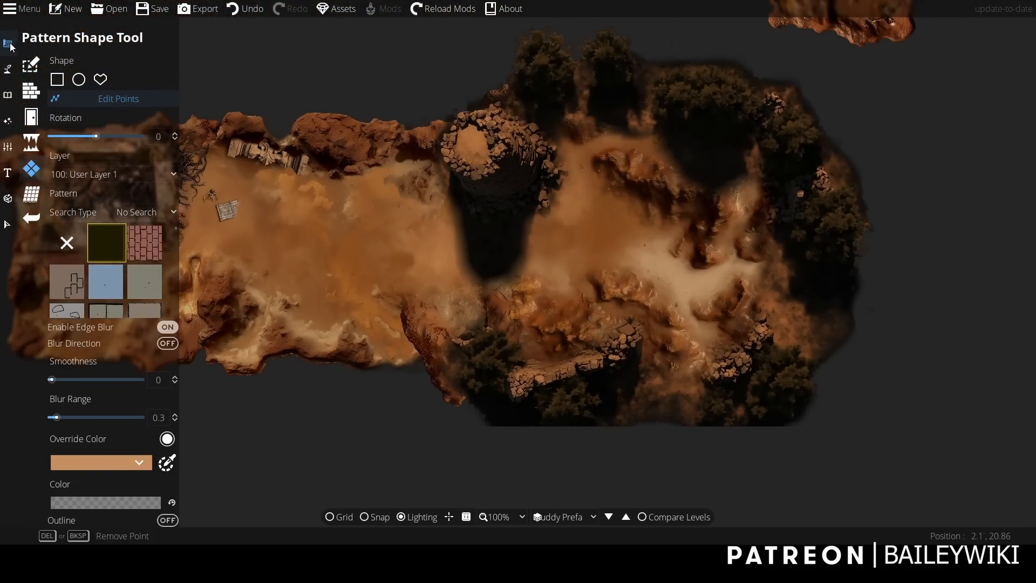
click(10, 43)
Search the object library for "muddy ruin" with the Object Tool.
drag(613, 211, 585, 244)
scroll(915, 254, up, 1)
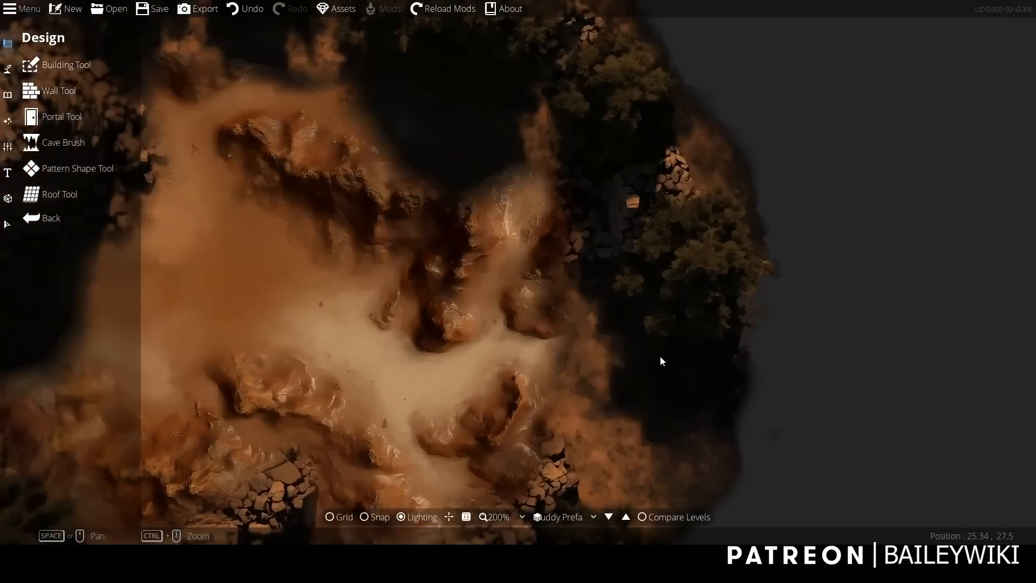
drag(660, 356, 856, 378)
scroll(856, 378, down, 2)
drag(807, 352, 902, 229)
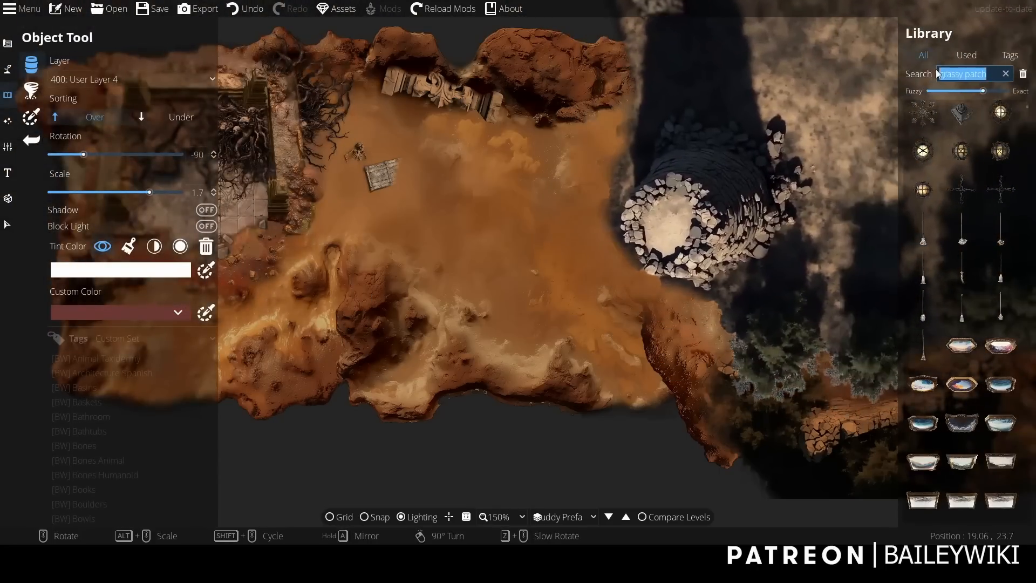
text(muddy )
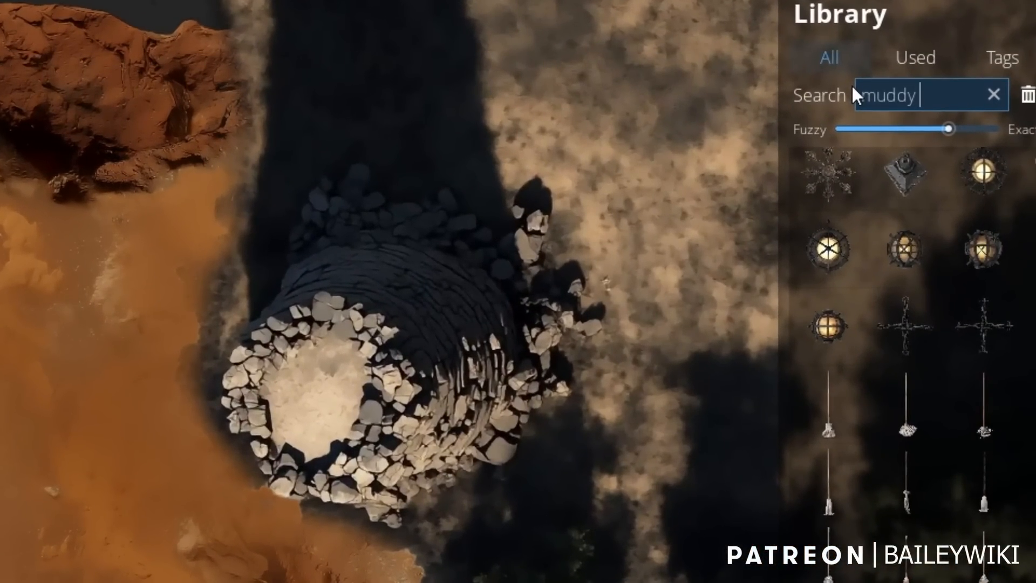
text(ruin)
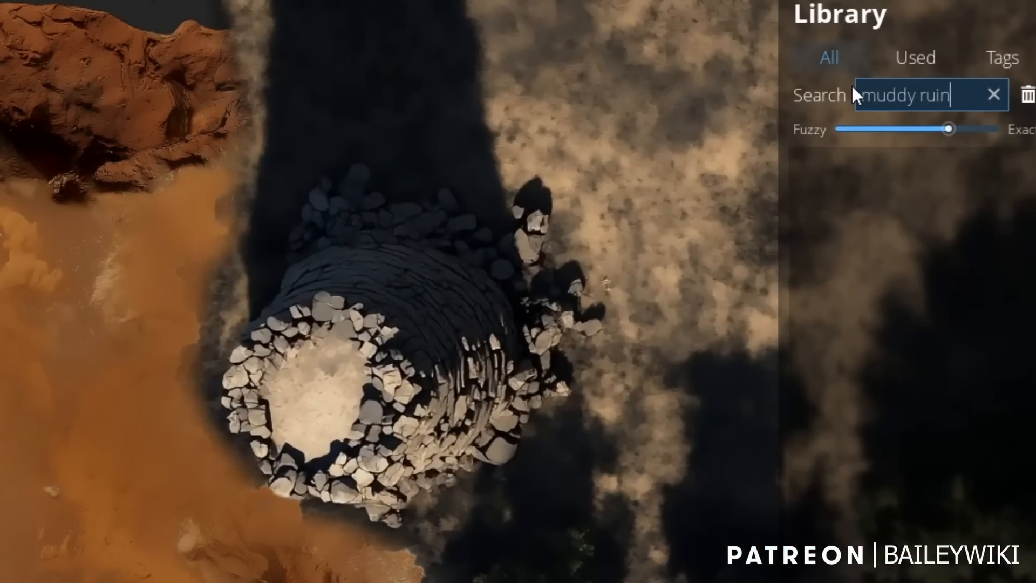
text(s)
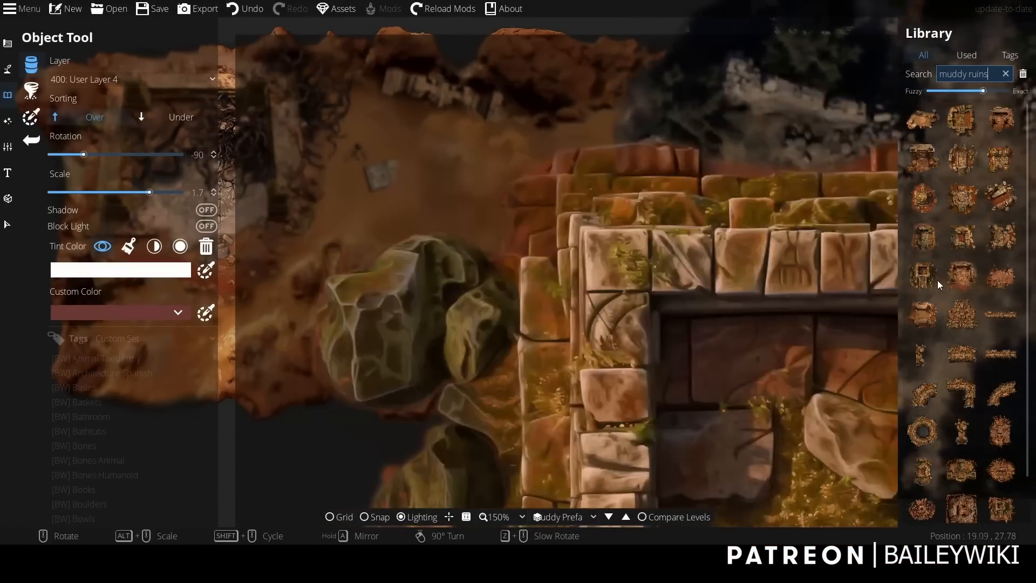
Search the object library for "muddy ruins" and place the square stone ruin with stairs in the clearing, rotated 135° at scale 0.7.
click(937, 280)
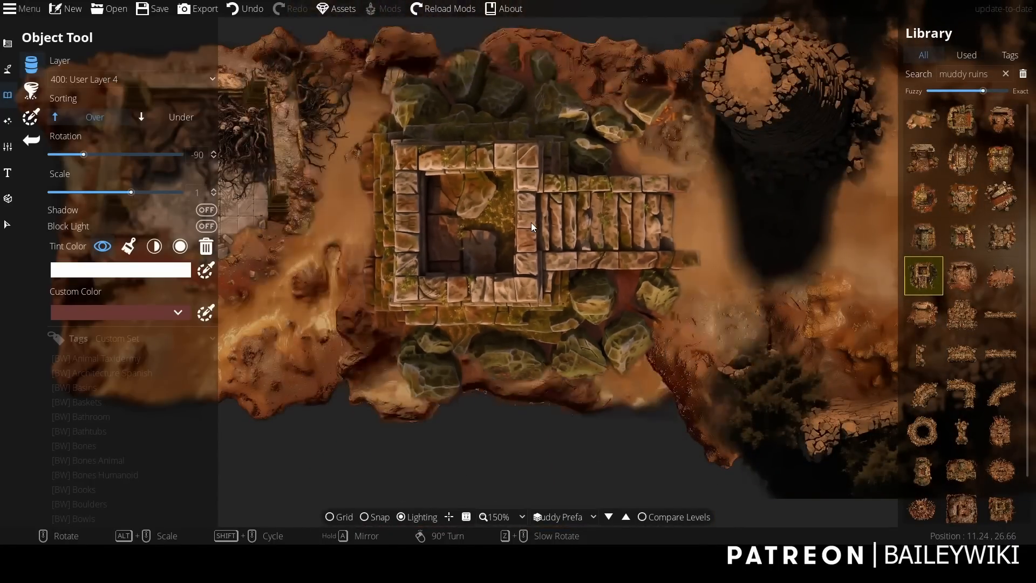
shift+scroll(531, 226, up, 1)
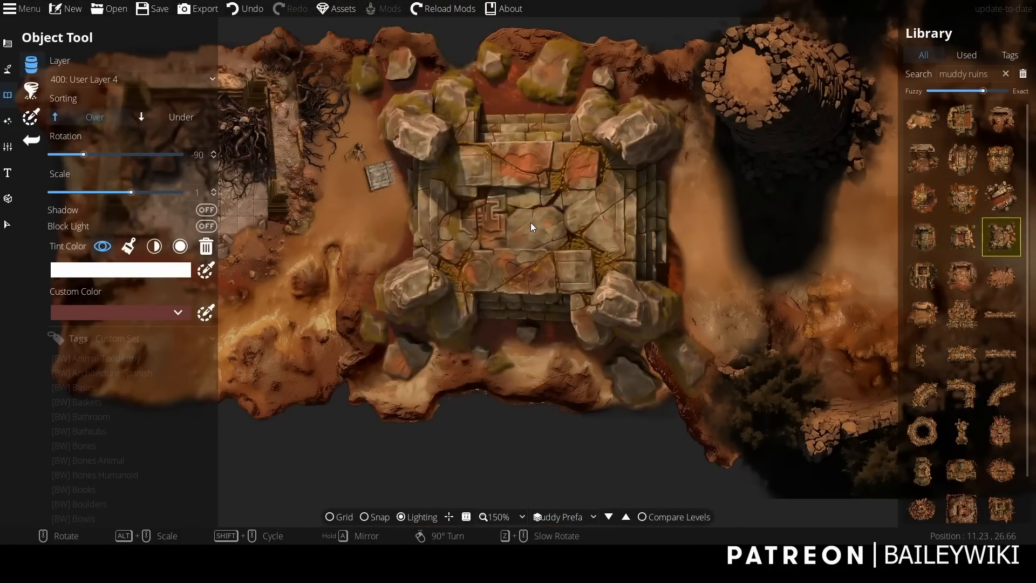
shift+scroll(531, 223, down, 1)
right_click(517, 225)
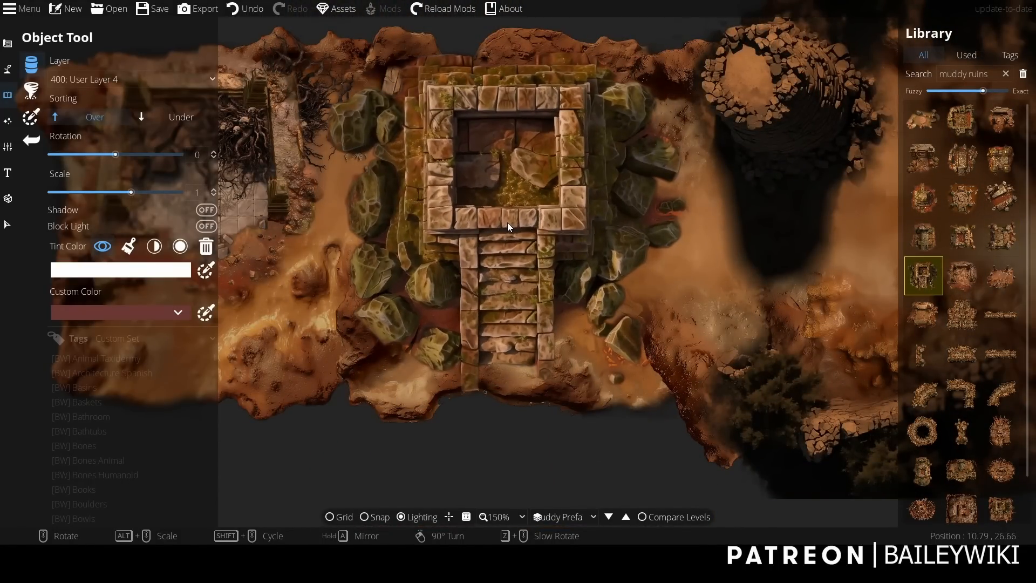
alt+scroll(509, 226, down, 3)
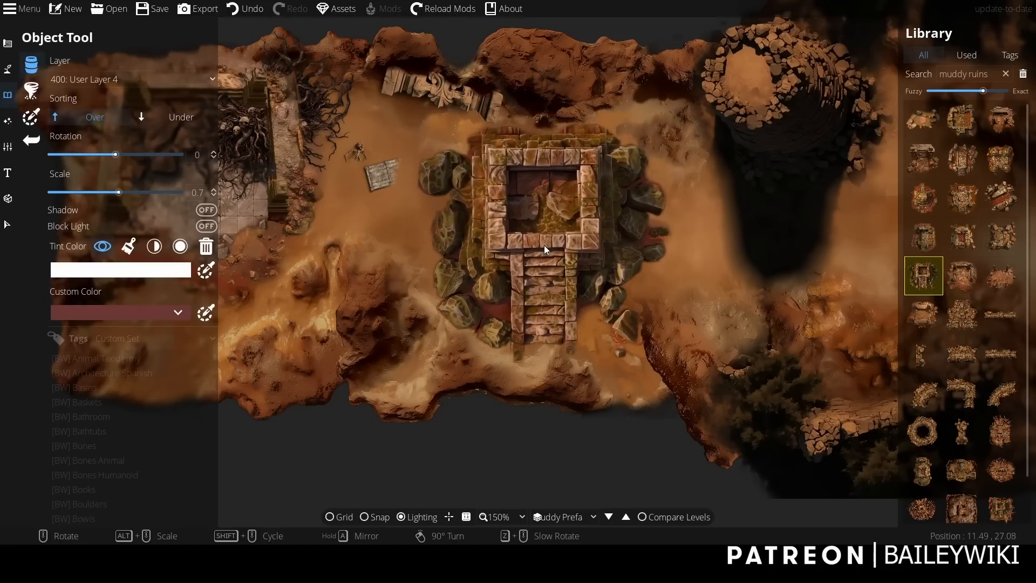
scroll(545, 247, down, 9)
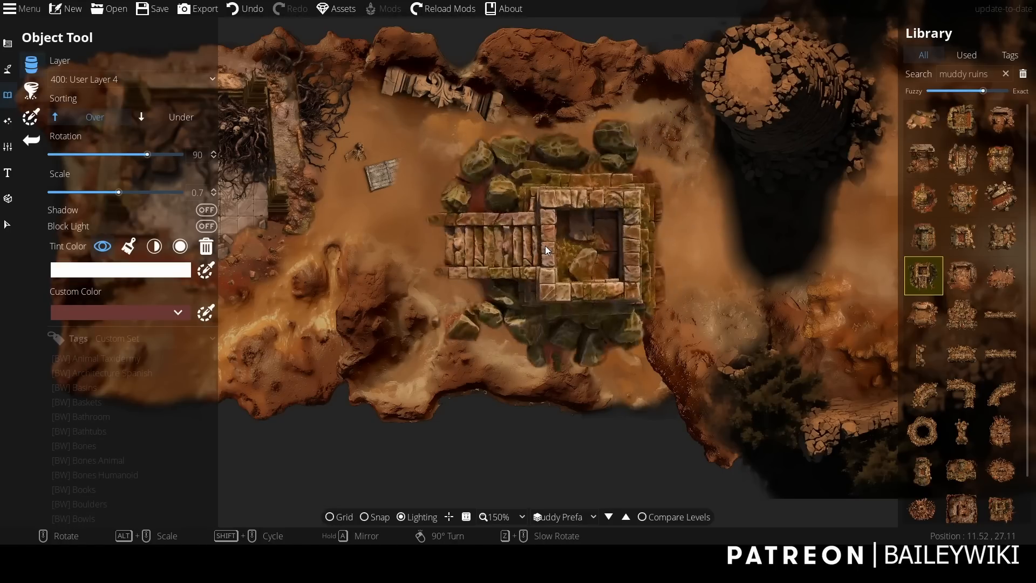
click(575, 279)
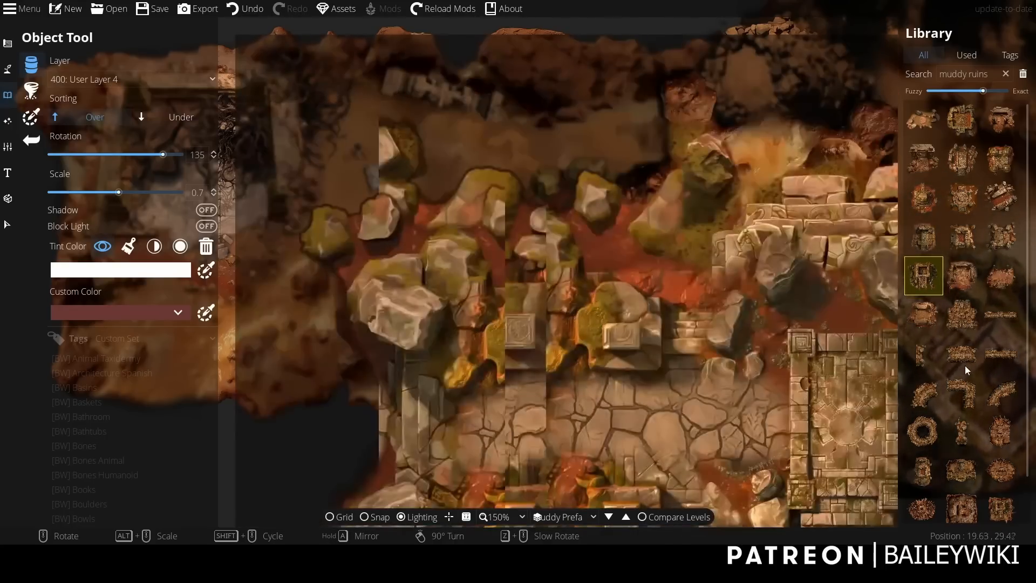
Place the four-pillar ruin against the northeast side of the stair ruin, rotated 135° at scale 0.6.
mouse_move(1003, 202)
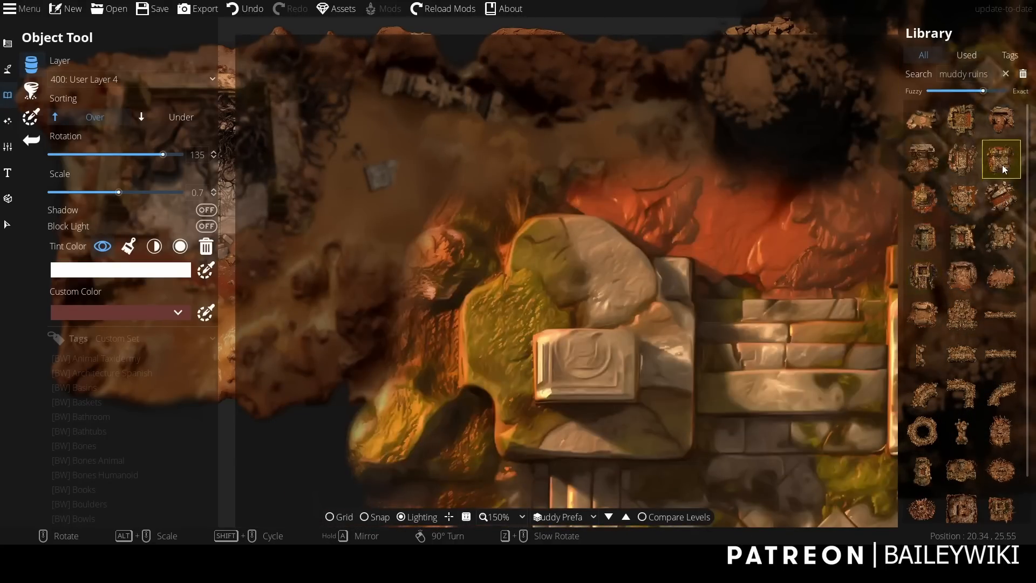
click(1001, 159)
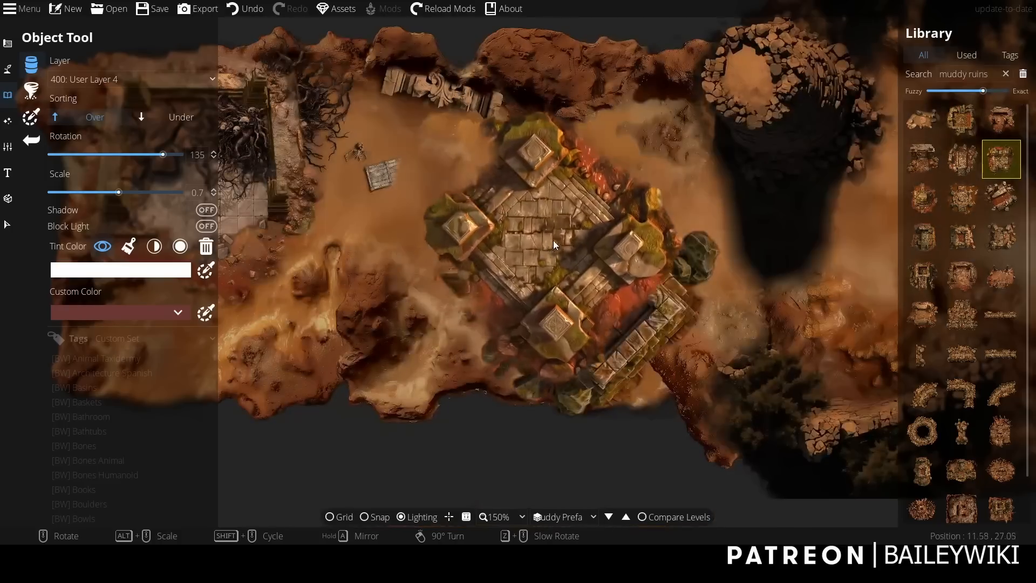
alt+scroll(690, 185, down, 2)
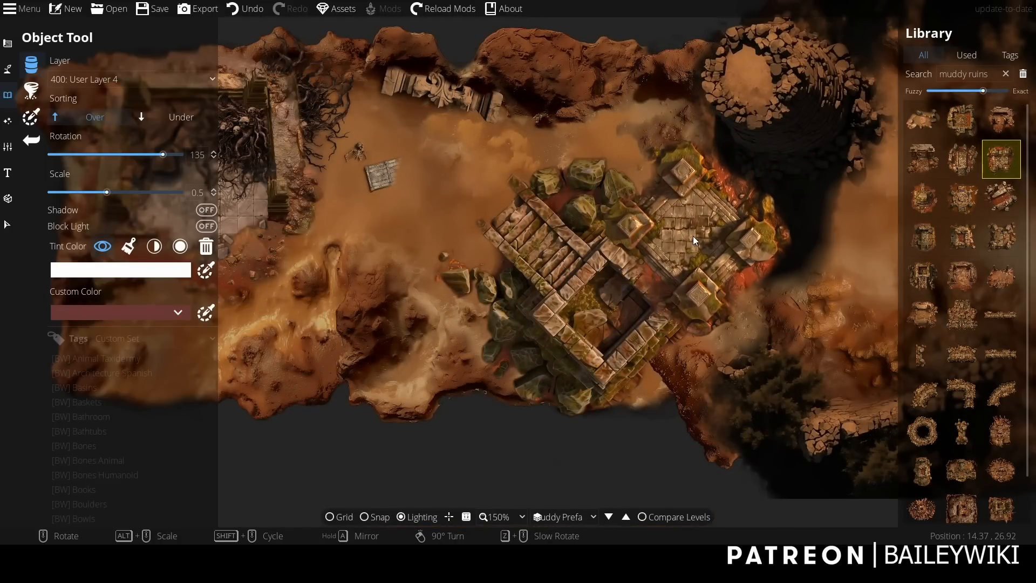
scroll(687, 239, up, 1)
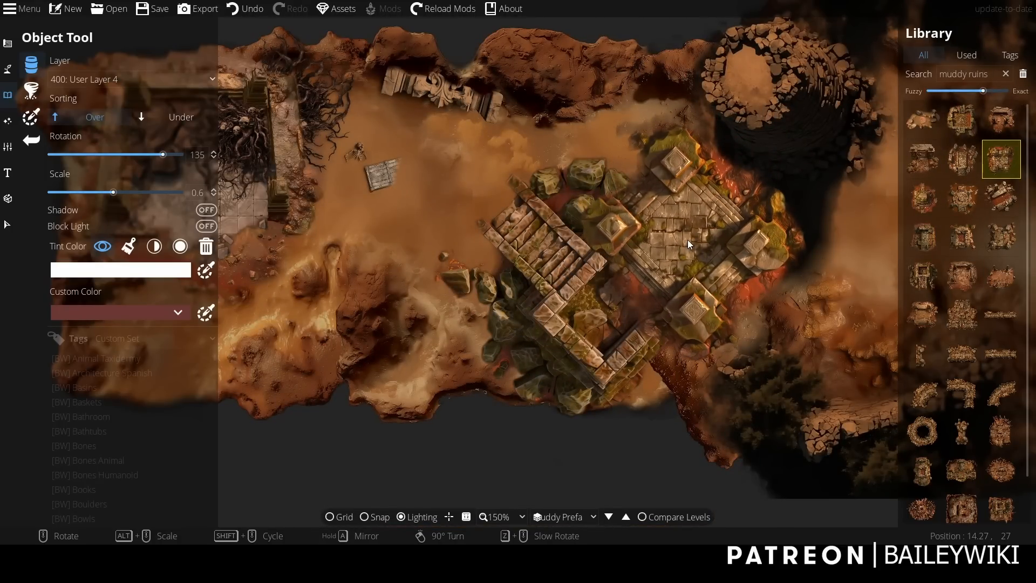
click(687, 240)
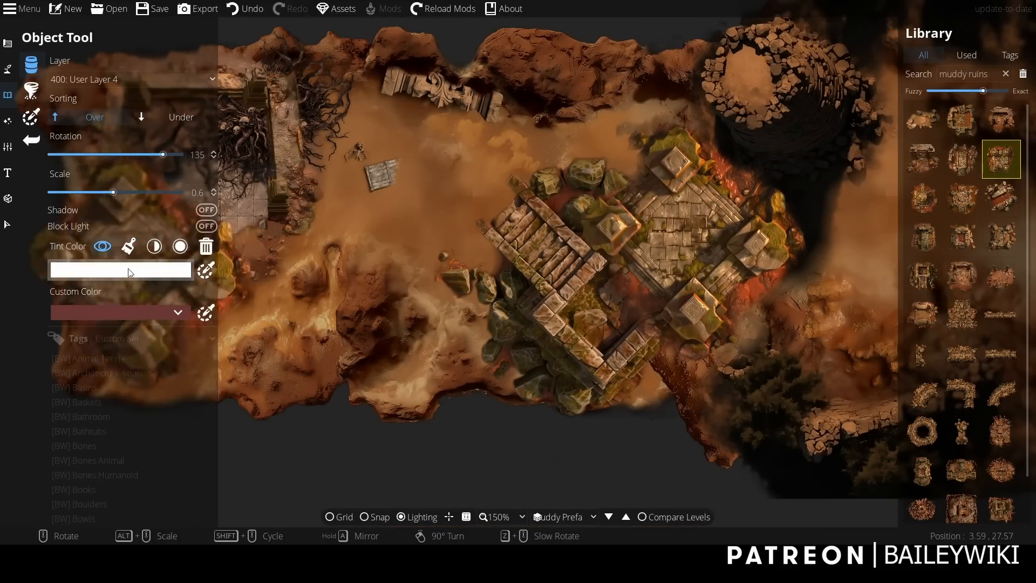
Include objects in the selection filter and move the stair ruin to layer 300: User Layer 3.
click(8, 225)
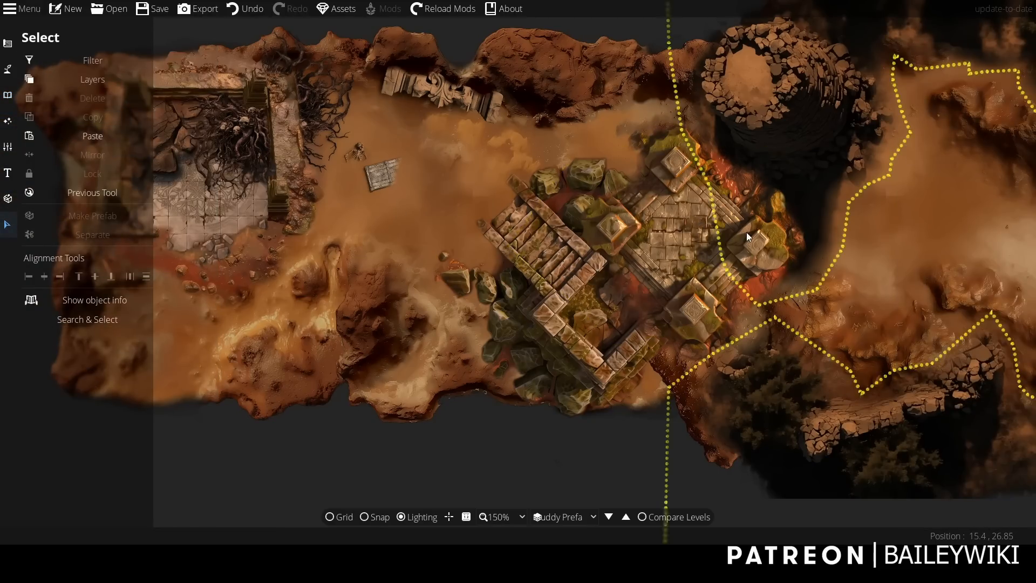
click(27, 57)
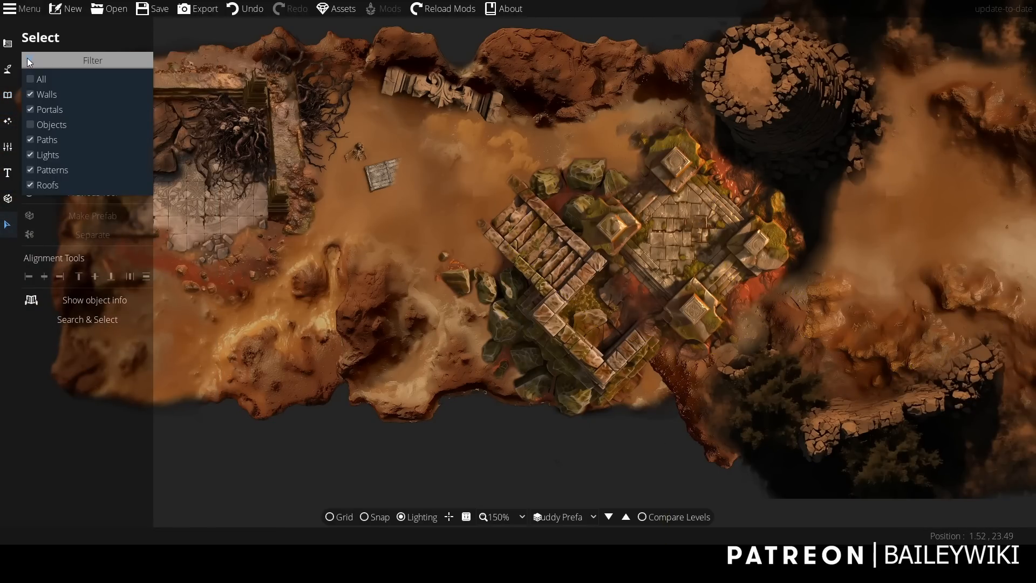
click(63, 126)
click(568, 296)
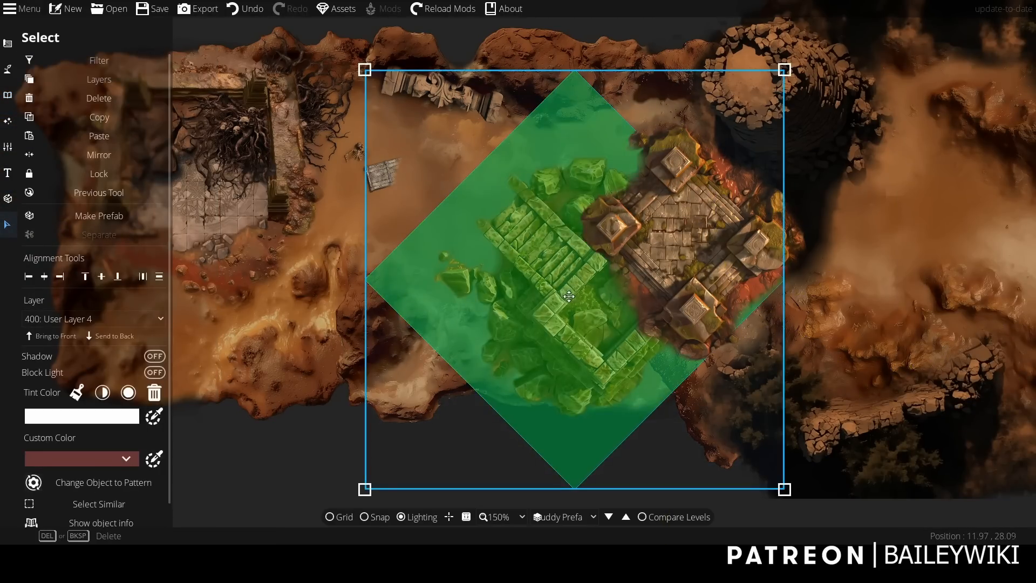
click(107, 324)
click(59, 440)
click(264, 500)
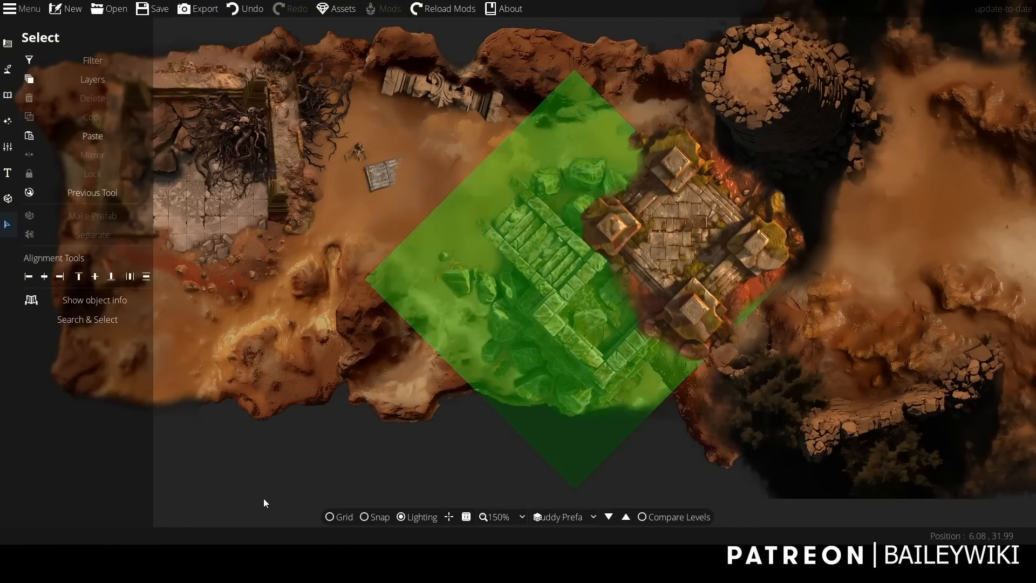
Convert the four-pillar ruin from an object to a pattern and open pattern shapes for point editing.
click(695, 243)
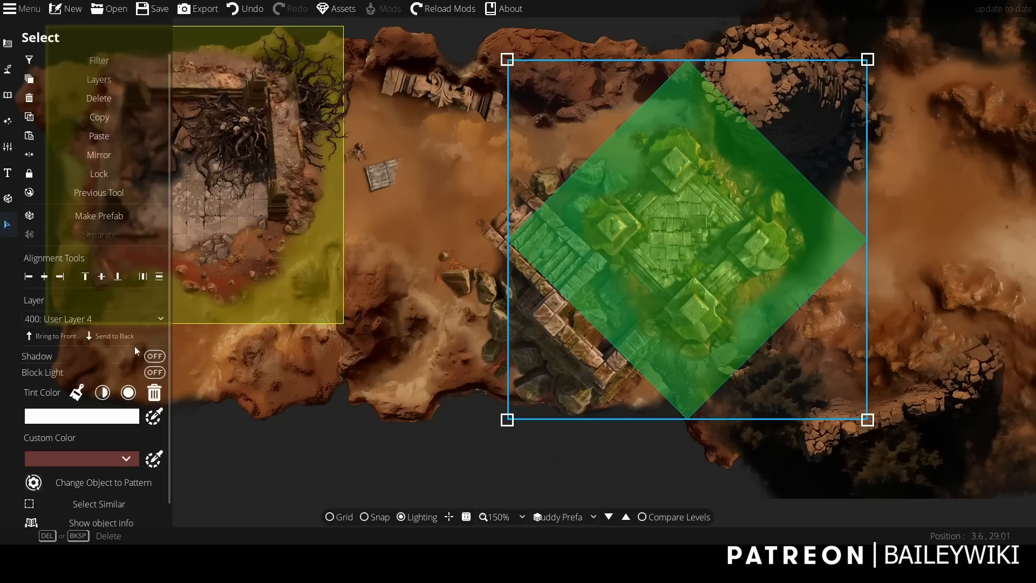
click(89, 482)
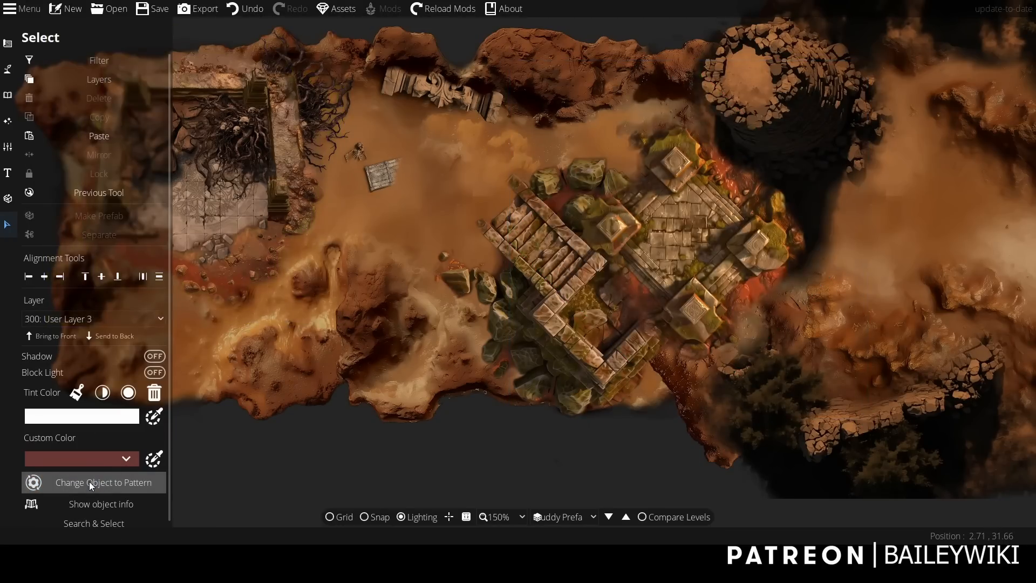
click(6, 45)
click(93, 164)
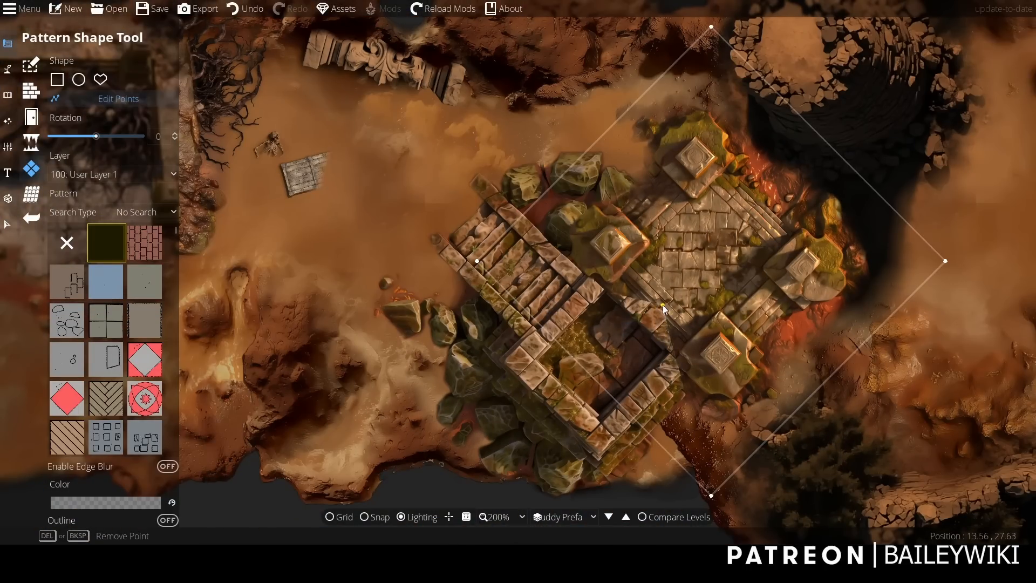
Add and adjust outline points on the four-pillar pattern to crop it along the stair ruin's northeast wall.
click(662, 305)
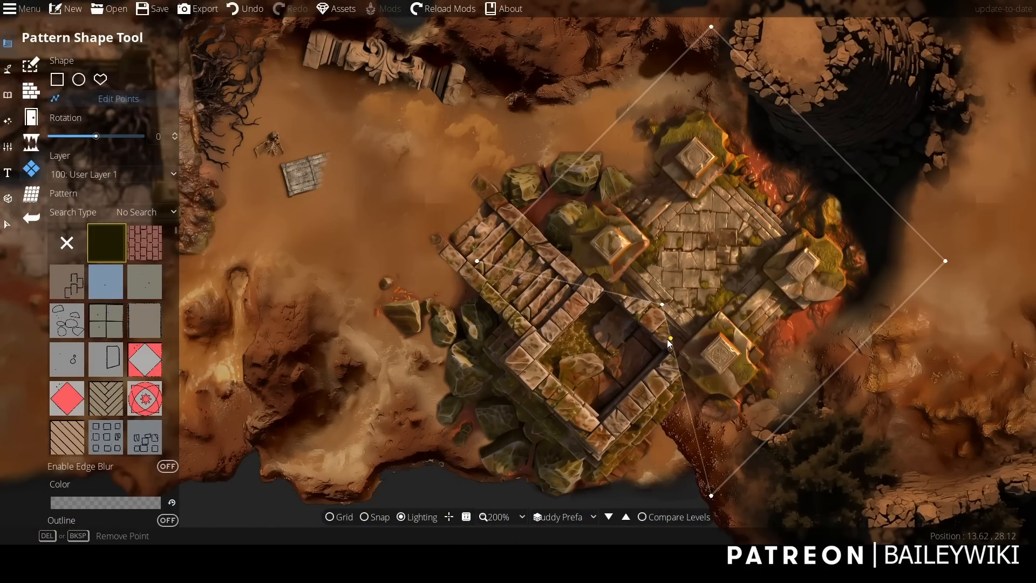
click(696, 332)
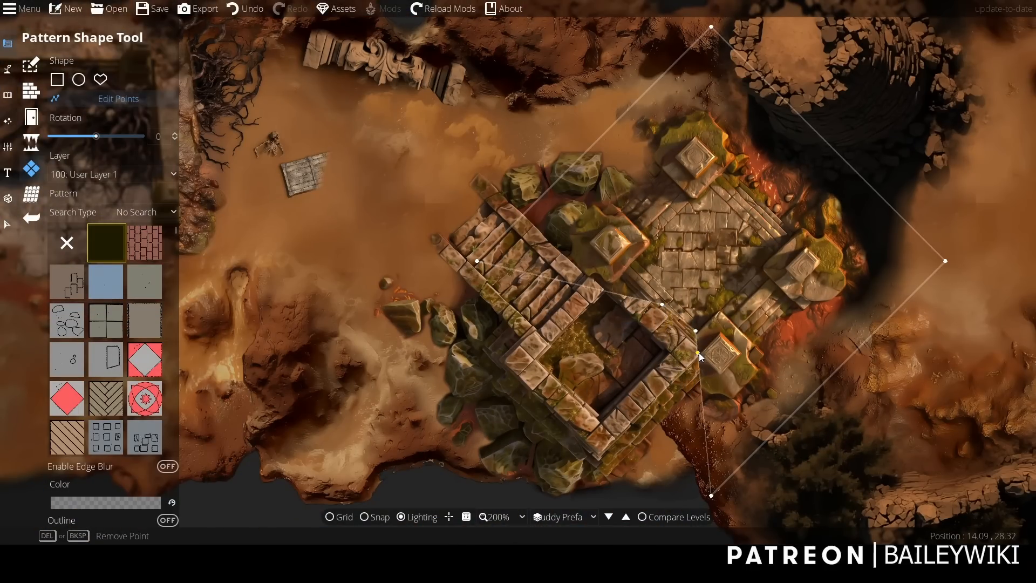
click(685, 326)
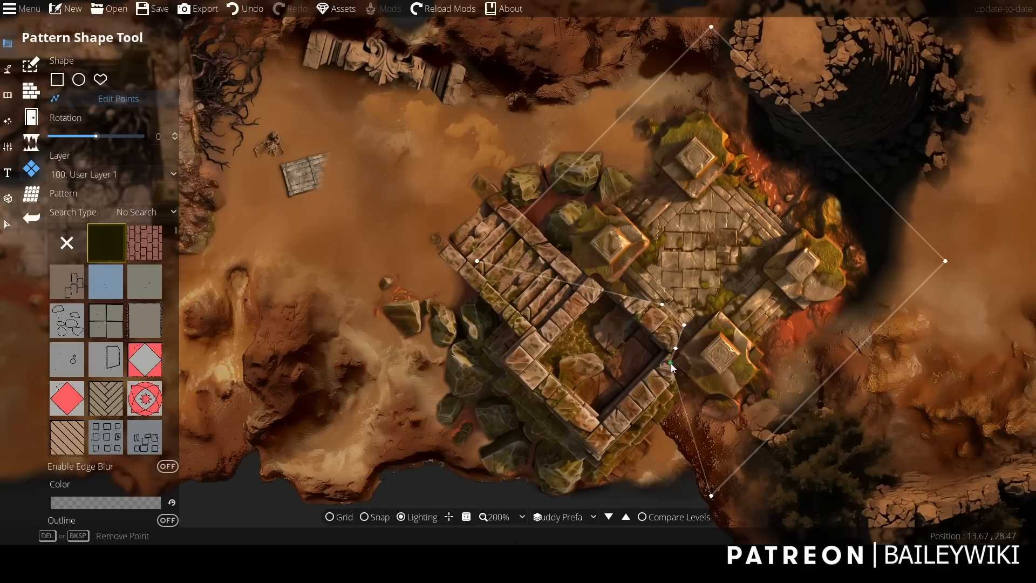
click(706, 415)
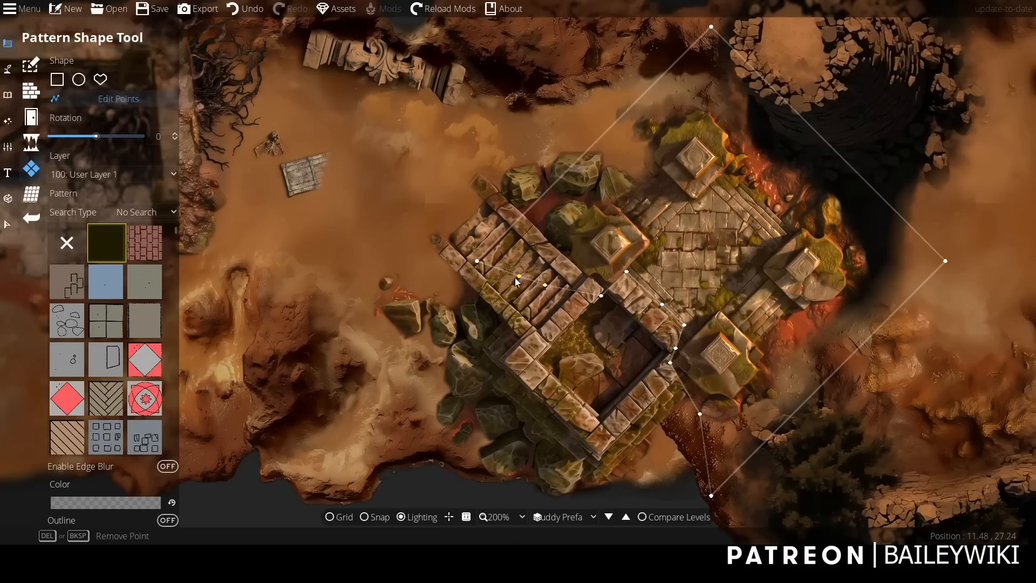
Select the cropped four-pillar ruin pattern and enable its edge blur.
click(7, 224)
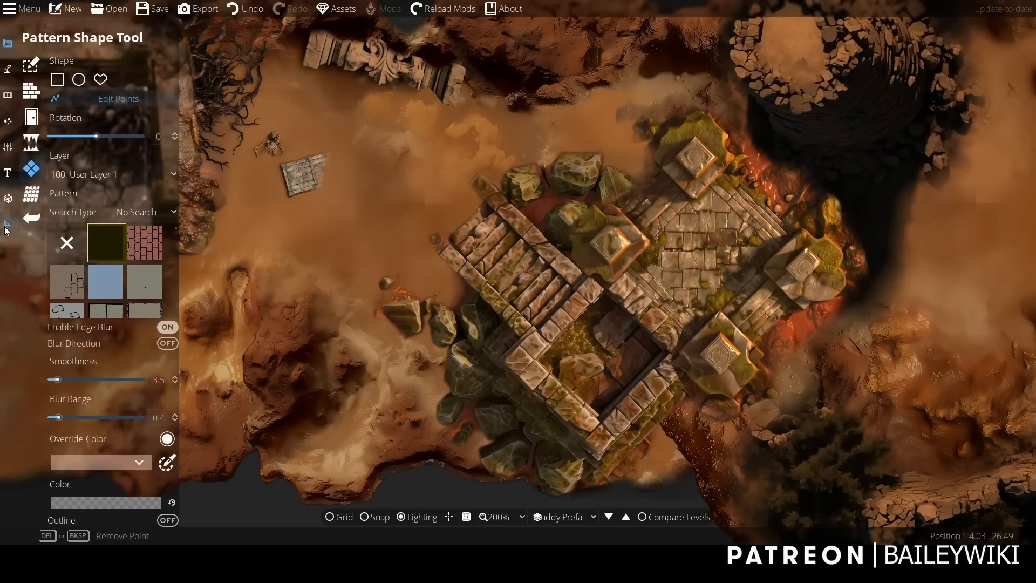
click(53, 61)
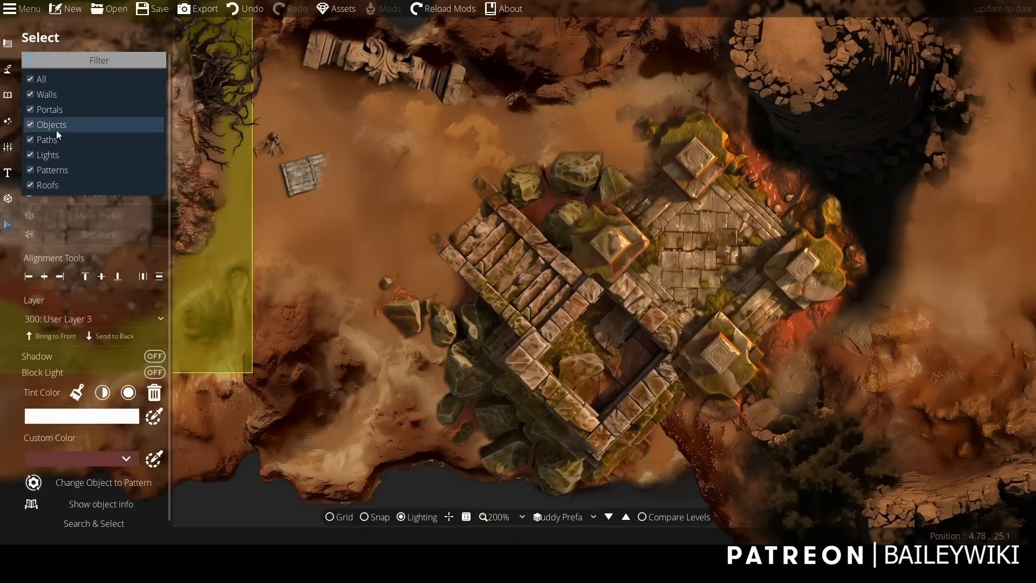
click(741, 266)
click(746, 267)
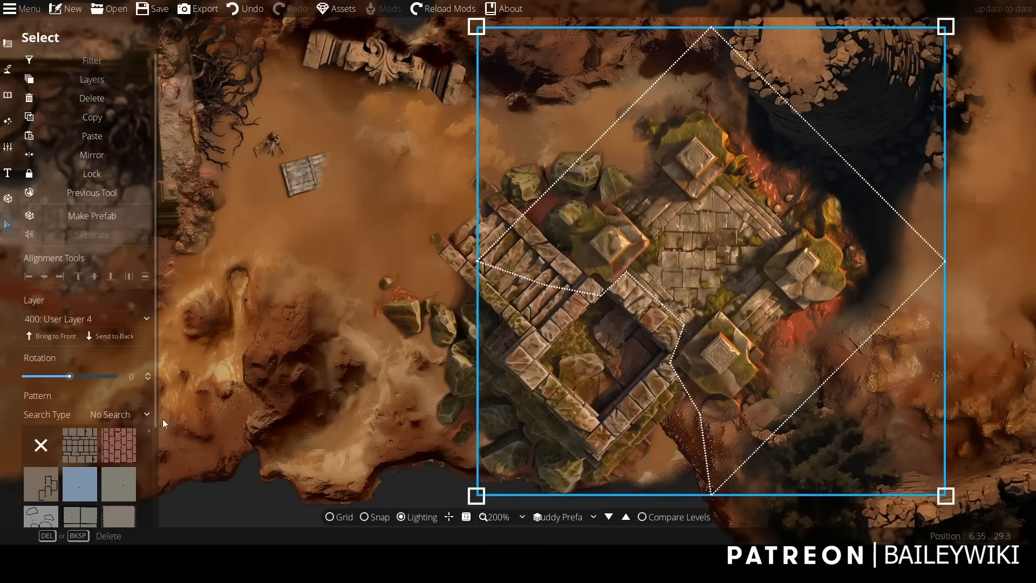
scroll(154, 384, down, 3)
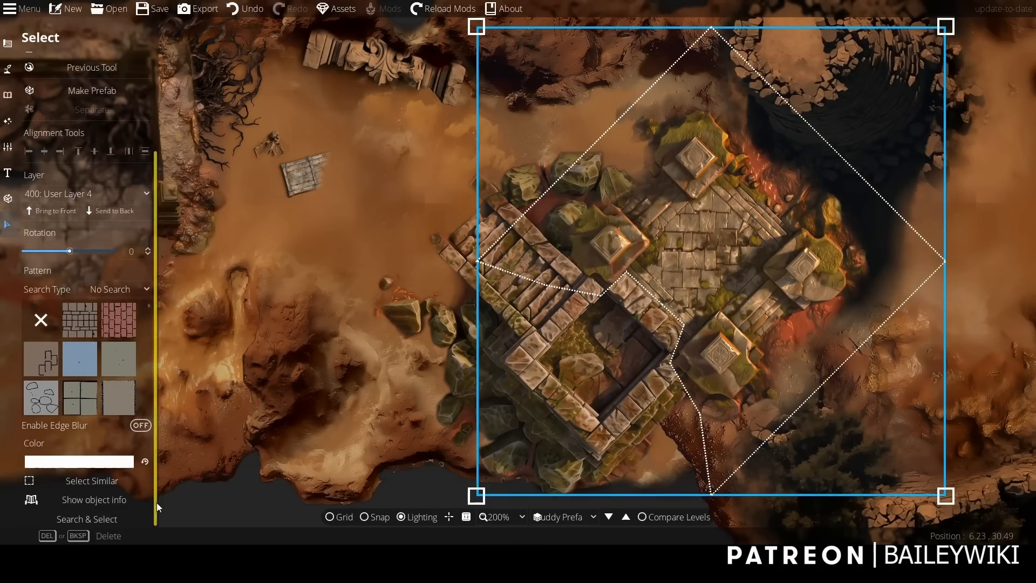
click(142, 428)
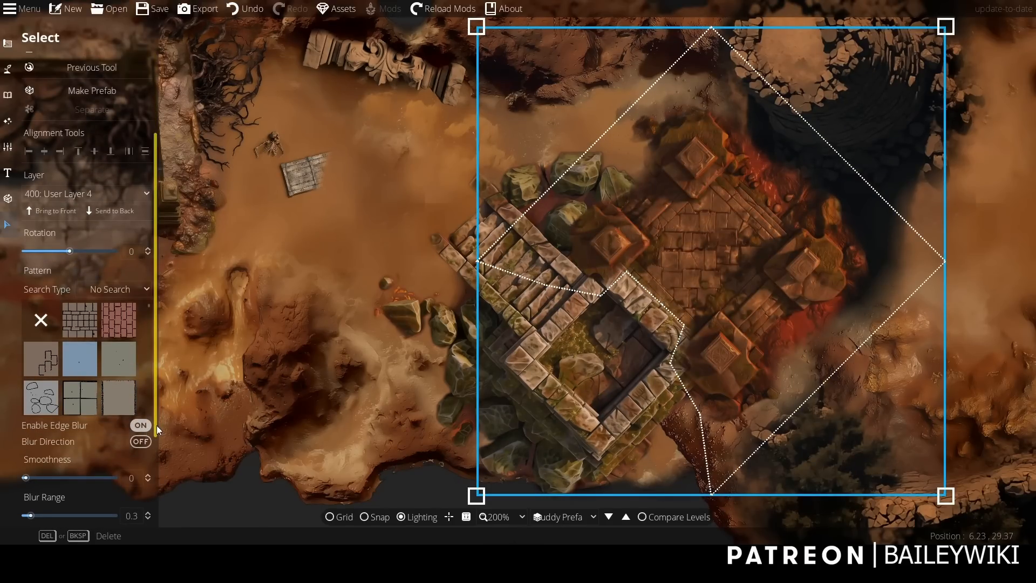
Set the four-pillar pattern's blur override color to white and its blur range to 0.5, then deselect it.
scroll(154, 411, down, 3)
click(103, 439)
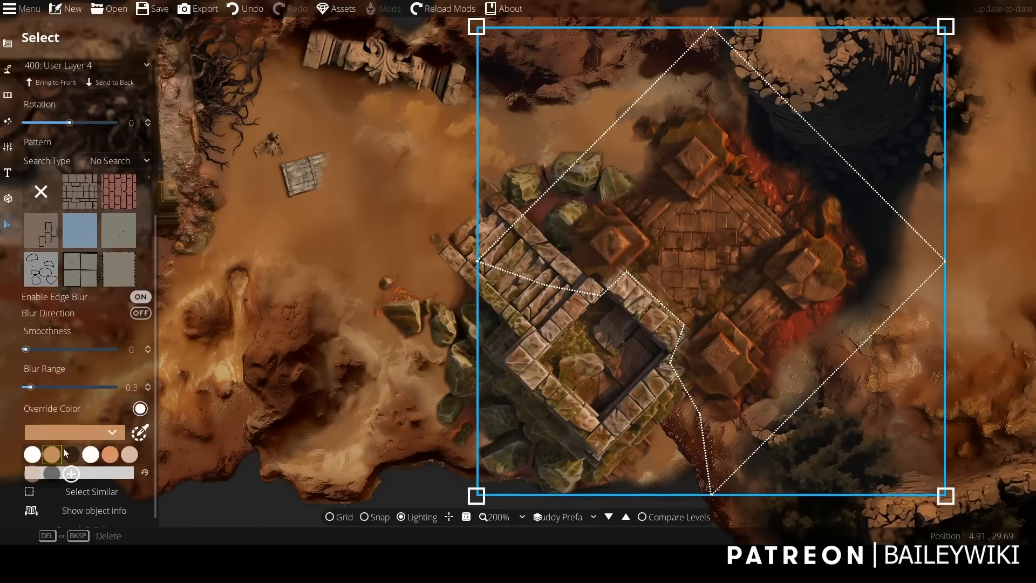
click(31, 456)
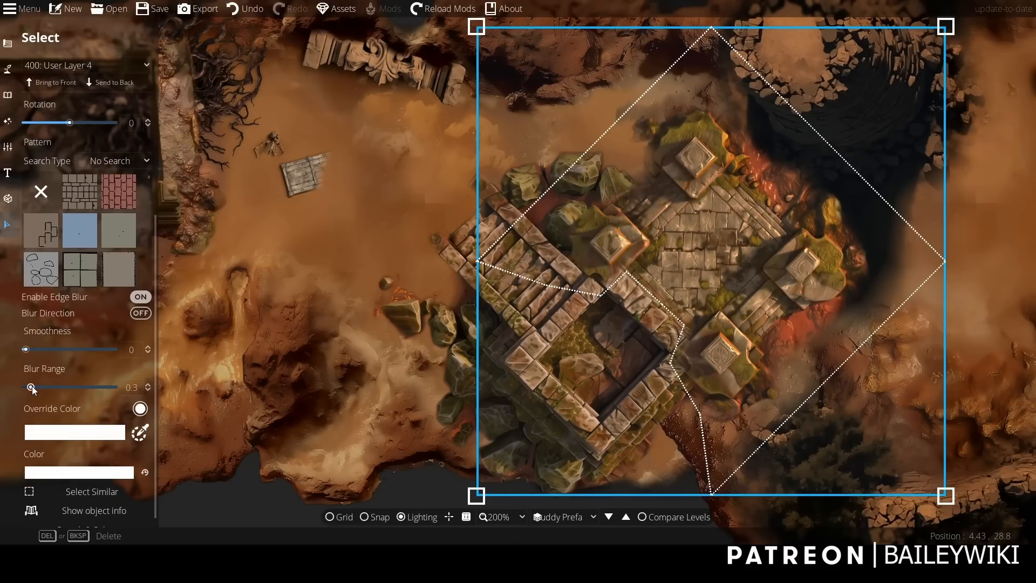
drag(31, 387, 36, 387)
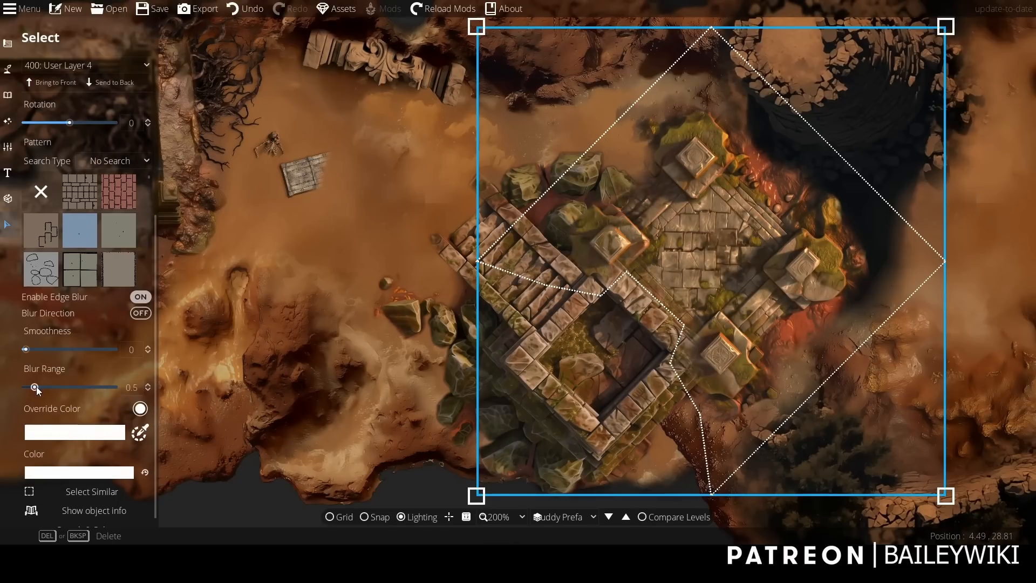
click(317, 488)
Reopen pattern shapes for point editing and pull the four-pillar pattern's southwest outline points into the stair ruin's sunken room.
scroll(733, 425, up, 2)
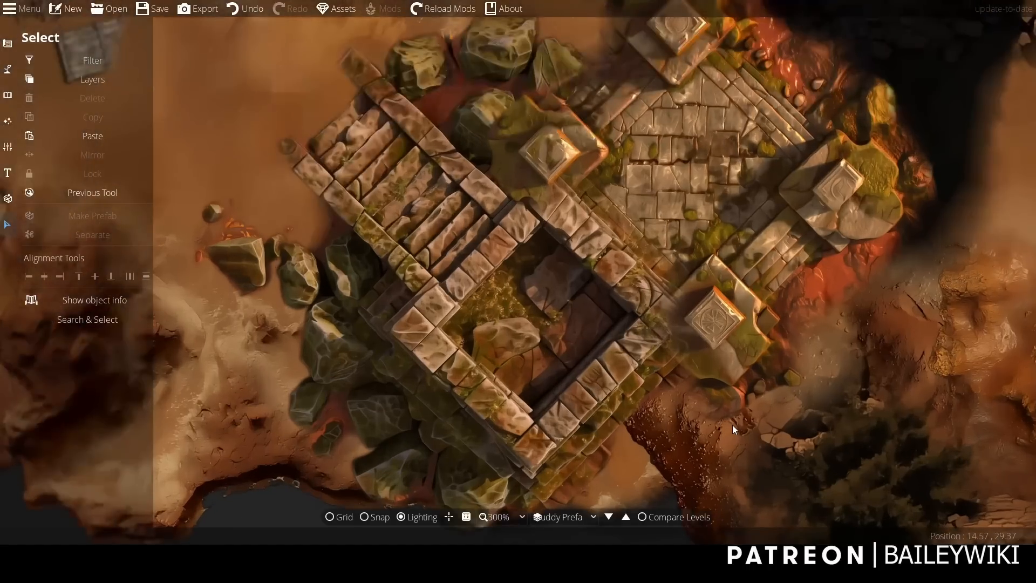
scroll(732, 425, down, 1)
click(8, 44)
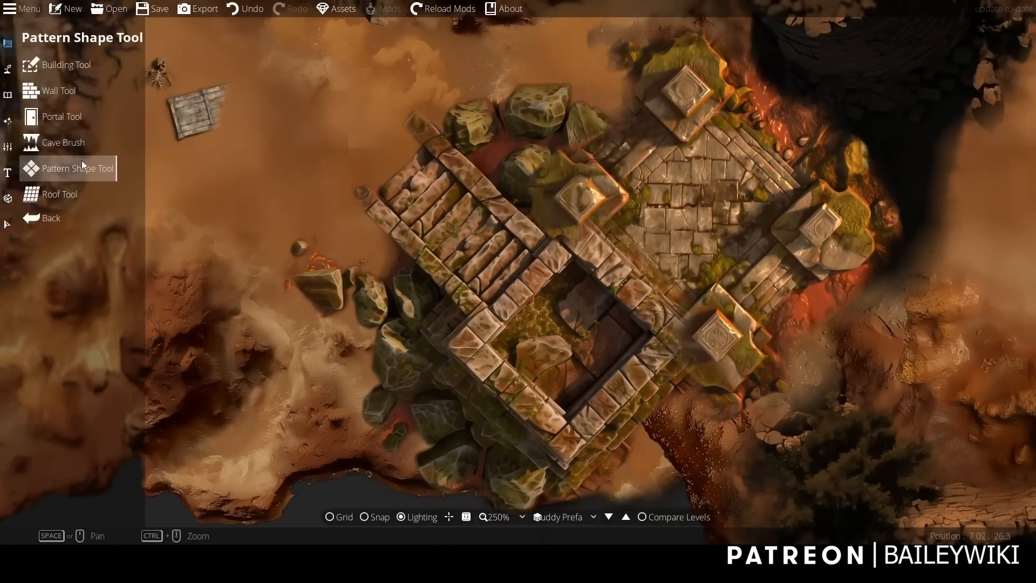
click(82, 164)
click(137, 103)
scroll(639, 219, up, 3)
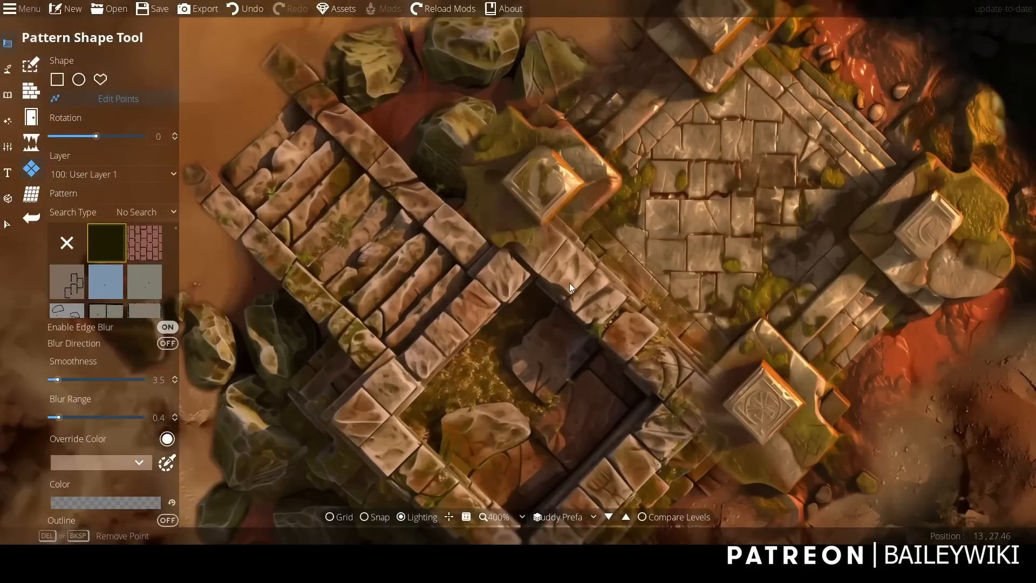
click(608, 271)
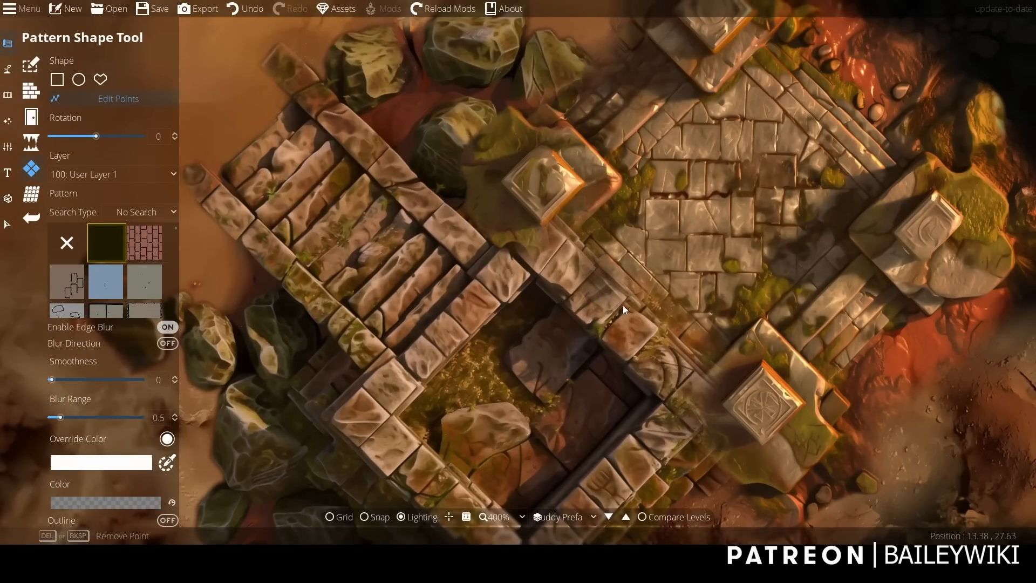
drag(645, 305, 633, 334)
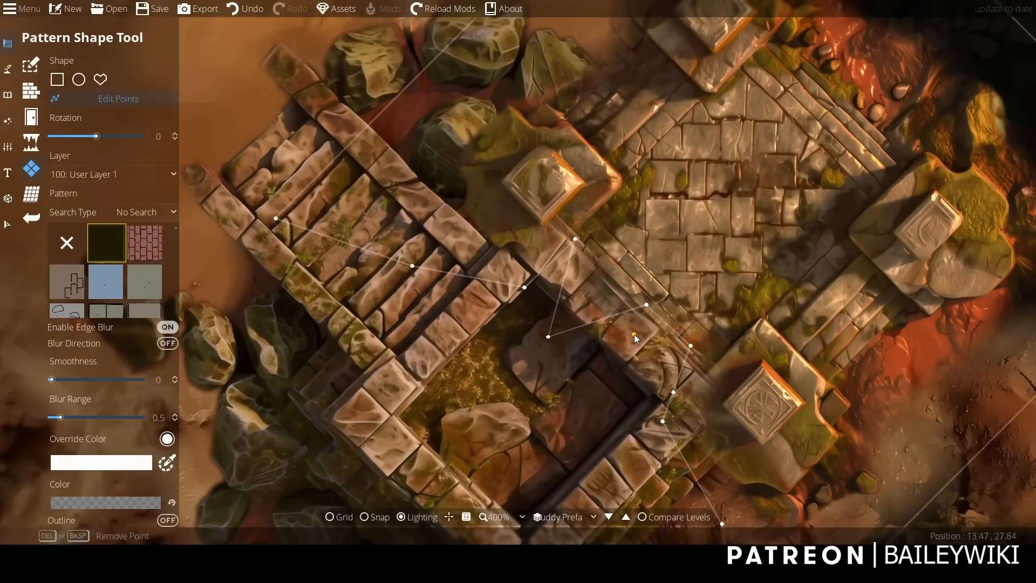
drag(621, 374, 621, 374)
drag(690, 346, 664, 419)
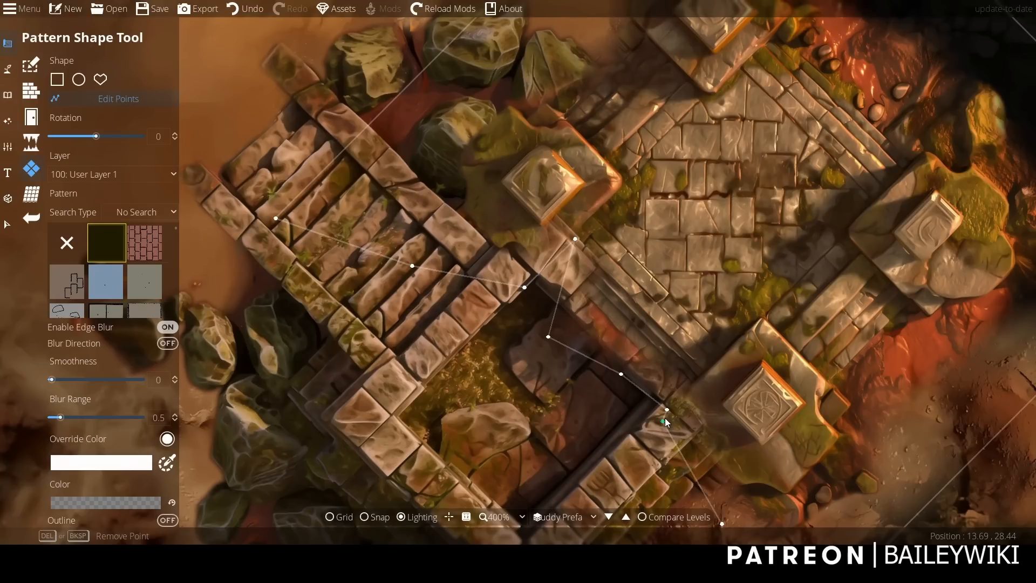
Adjust the four-pillar pattern's outline points below its west pillar to crop it around the sunken room's north corner.
click(576, 239)
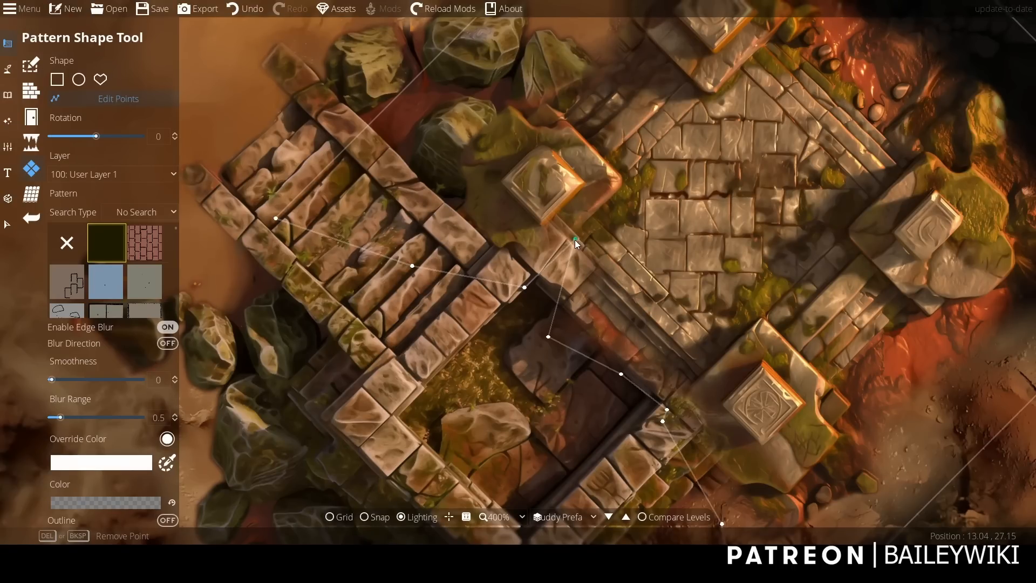
click(524, 288)
scroll(519, 375, down, 4)
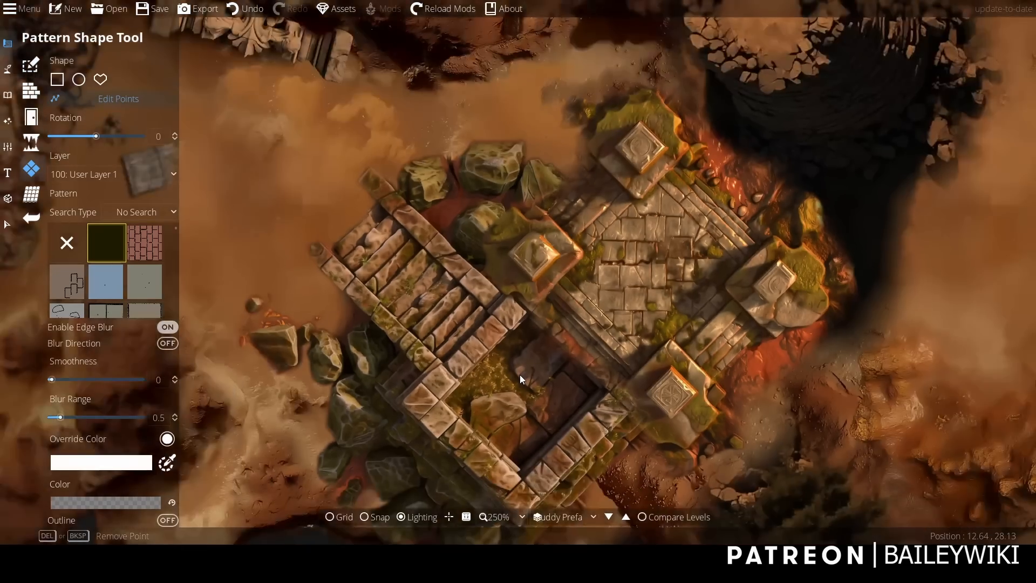
scroll(546, 325, down, 2)
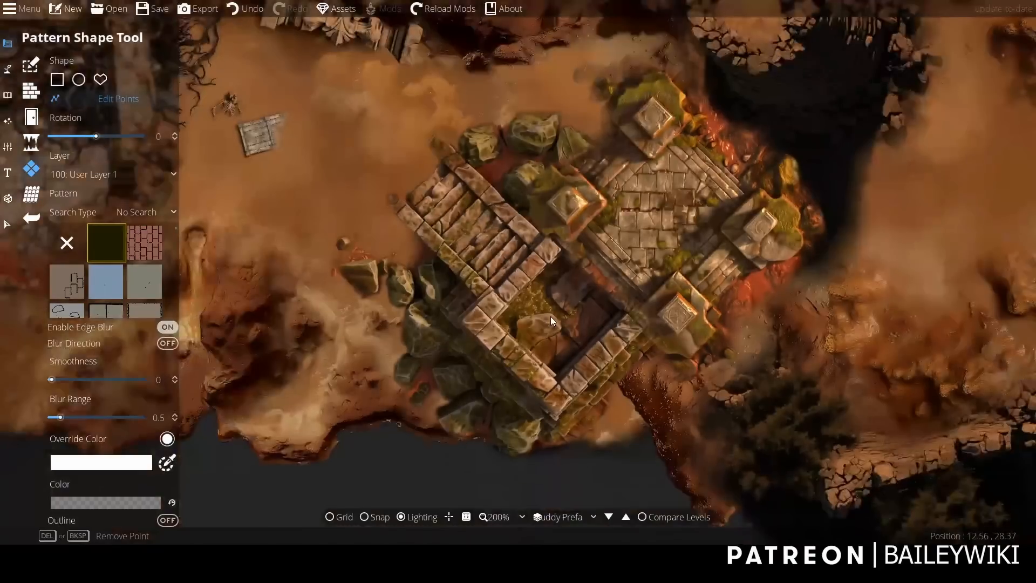
drag(551, 316, 537, 318)
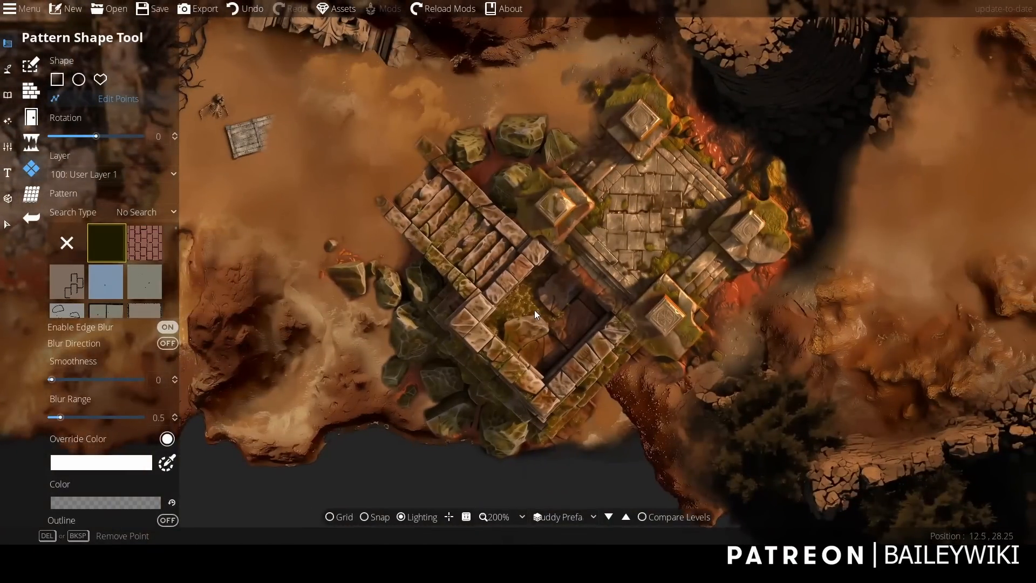
Duplicate the four-pillar pattern and place the copy southwest over the stair ruin's sunken room.
click(7, 224)
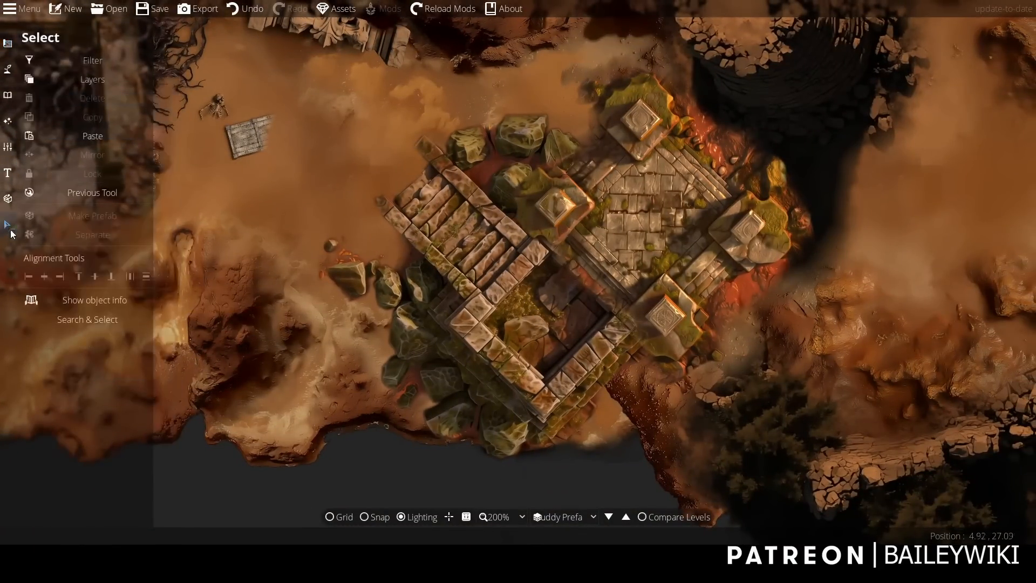
click(683, 216)
drag(683, 217, 558, 350)
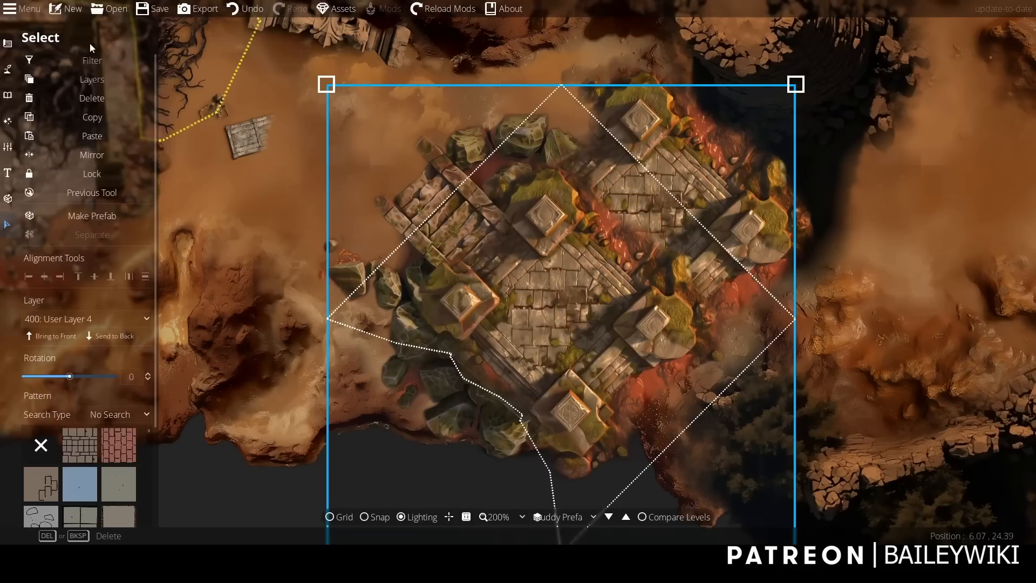
Delete surplus outline points from the copied pattern and reshape its southwest edge along the stair ruin's lower wall.
click(7, 44)
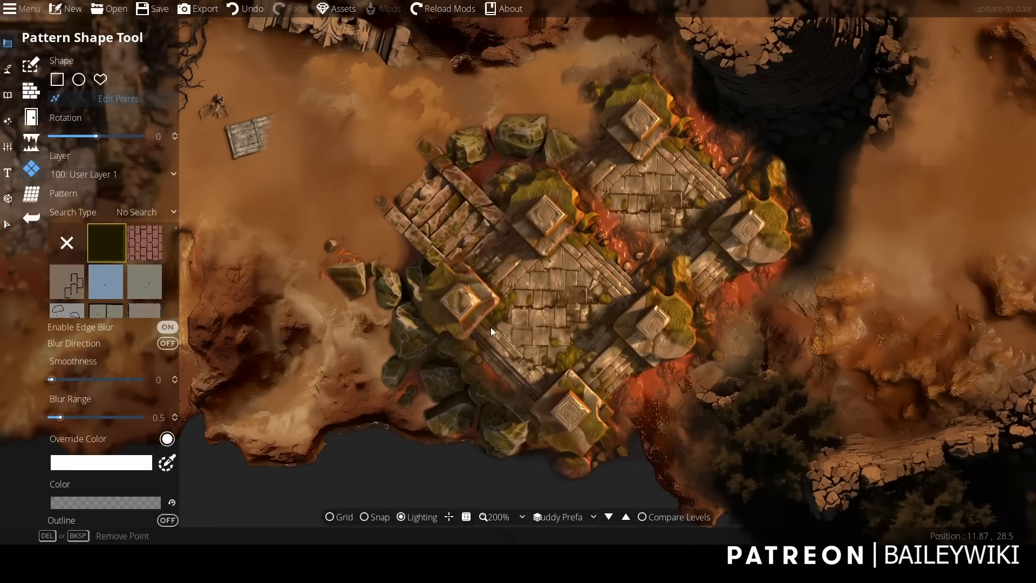
click(507, 355)
key(Delete)
key(Delete)
key(Delete)
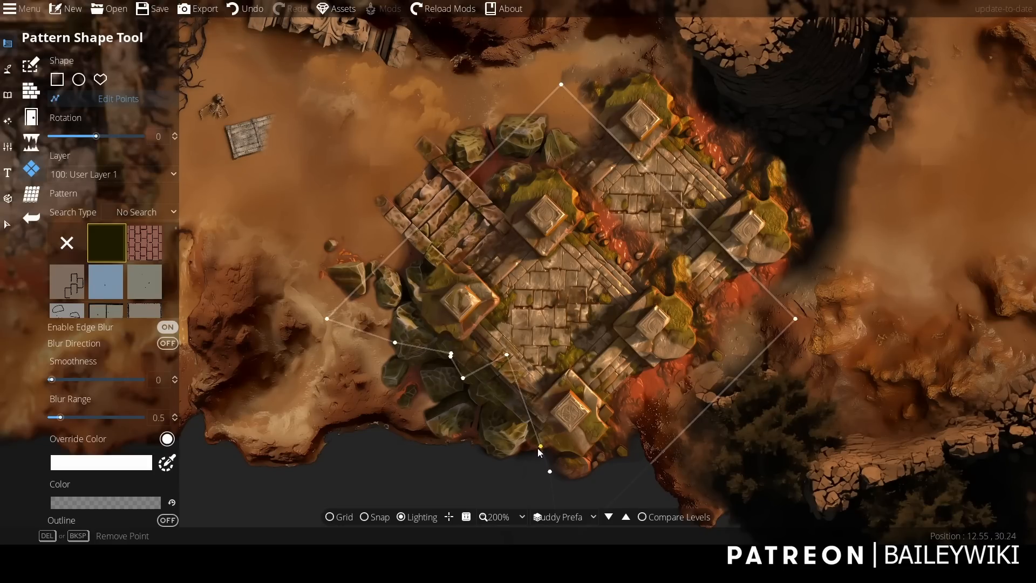
drag(553, 388, 534, 385)
key(Delete)
key(Delete)
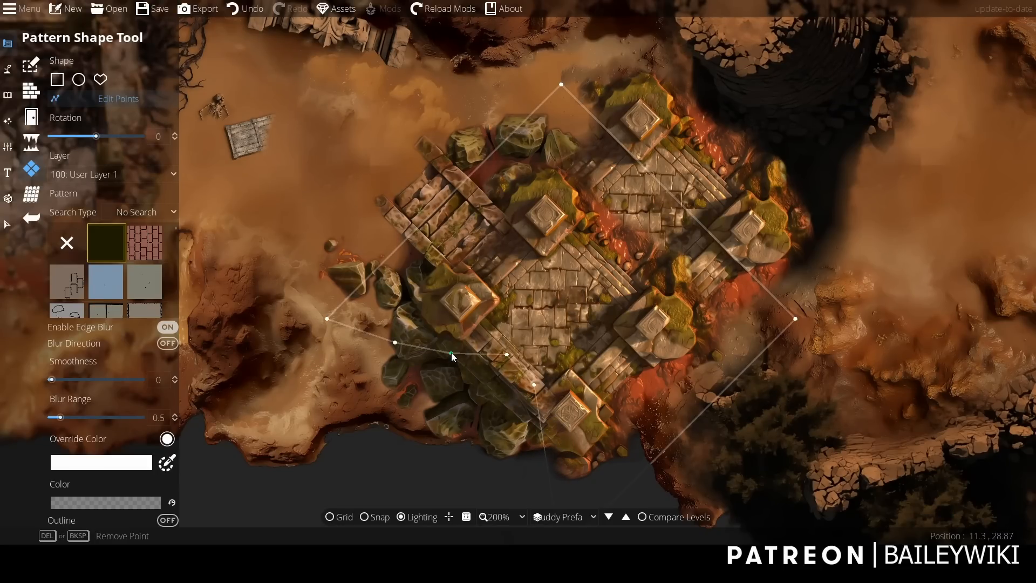
Pull the copied pattern's outer corner points inward to crop it to the stair ruin's walled floor area.
drag(329, 317, 500, 294)
drag(562, 86, 556, 226)
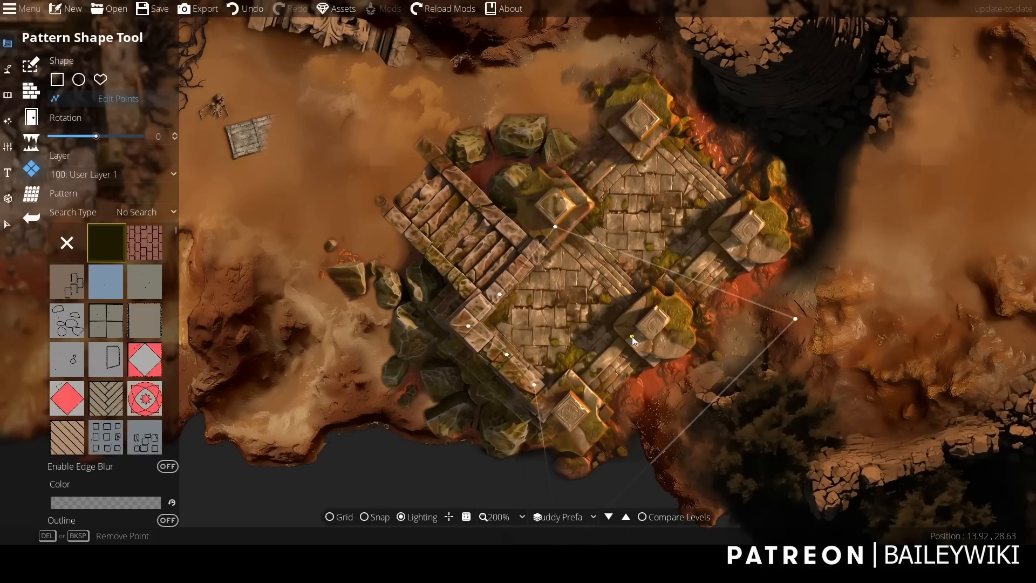
drag(590, 407, 602, 267)
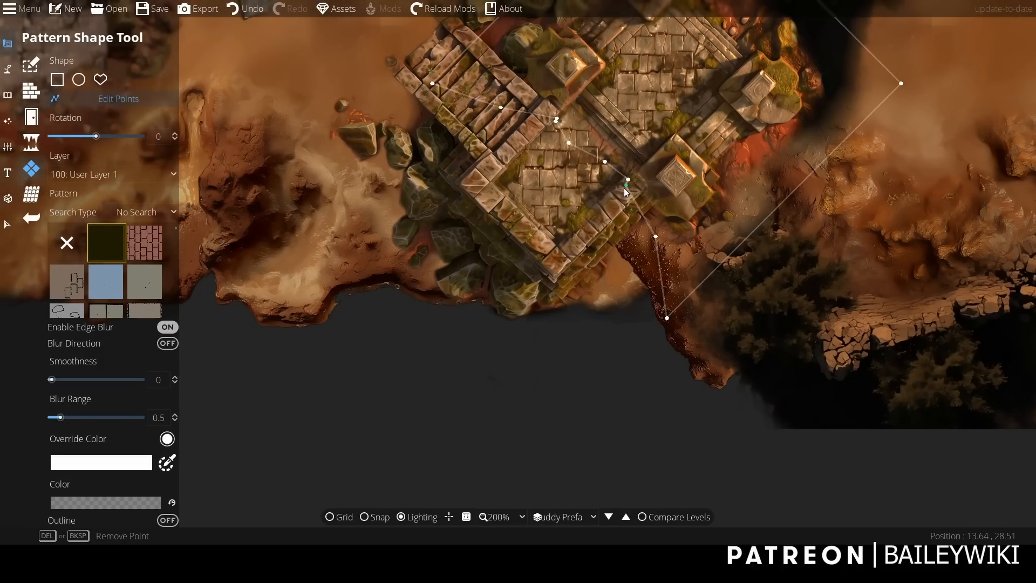
scroll(609, 253, up, 1)
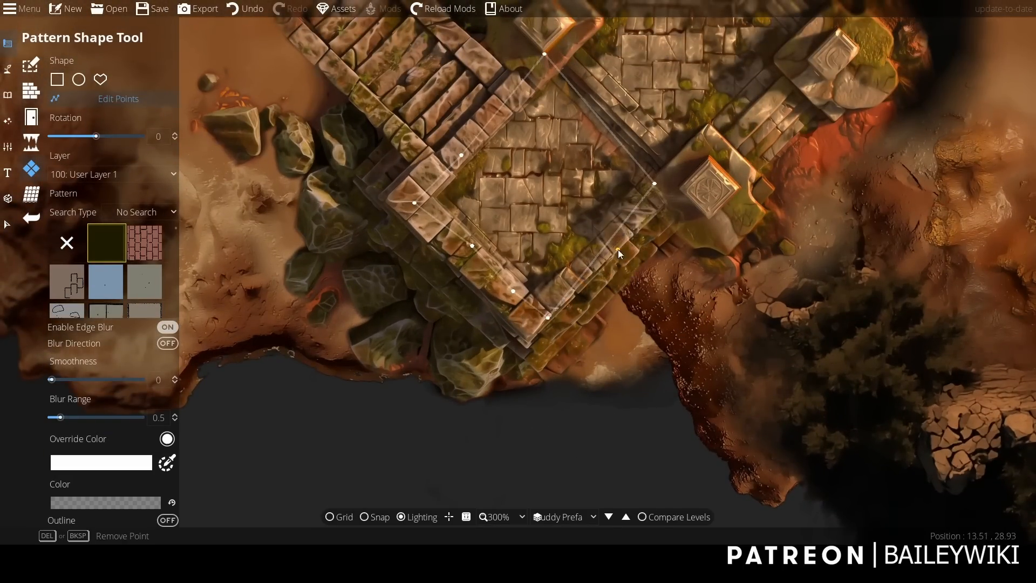
click(616, 249)
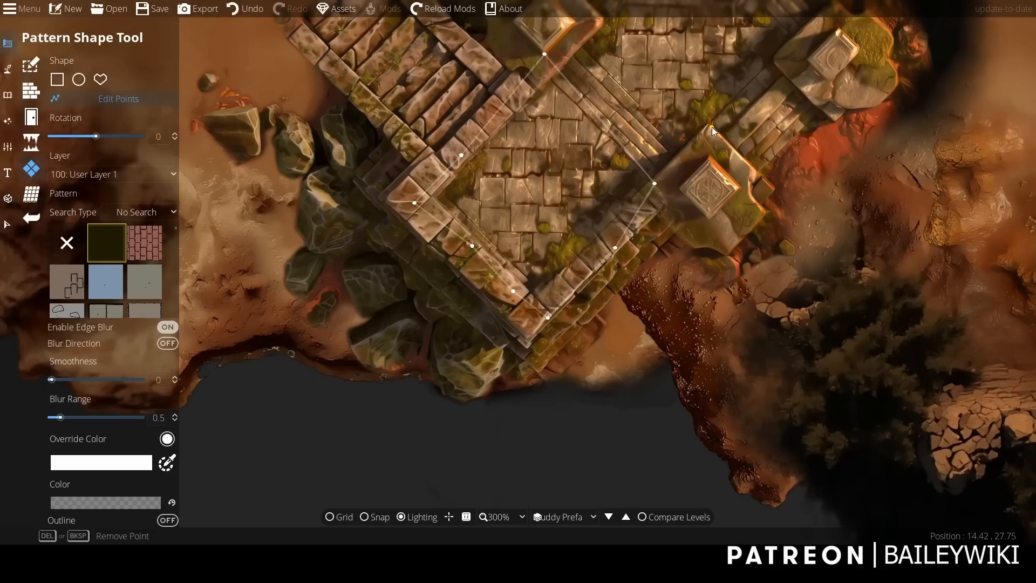
drag(712, 127, 690, 169)
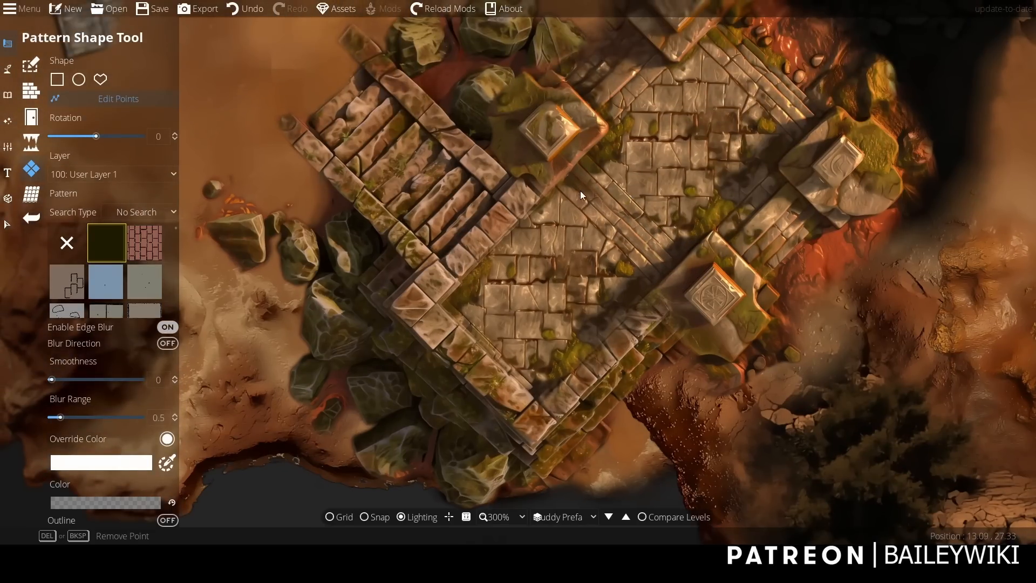
Refine the copied pattern's outline points near the west pillar, beneath the stairs and along the southwest wall.
click(590, 179)
drag(548, 161, 546, 159)
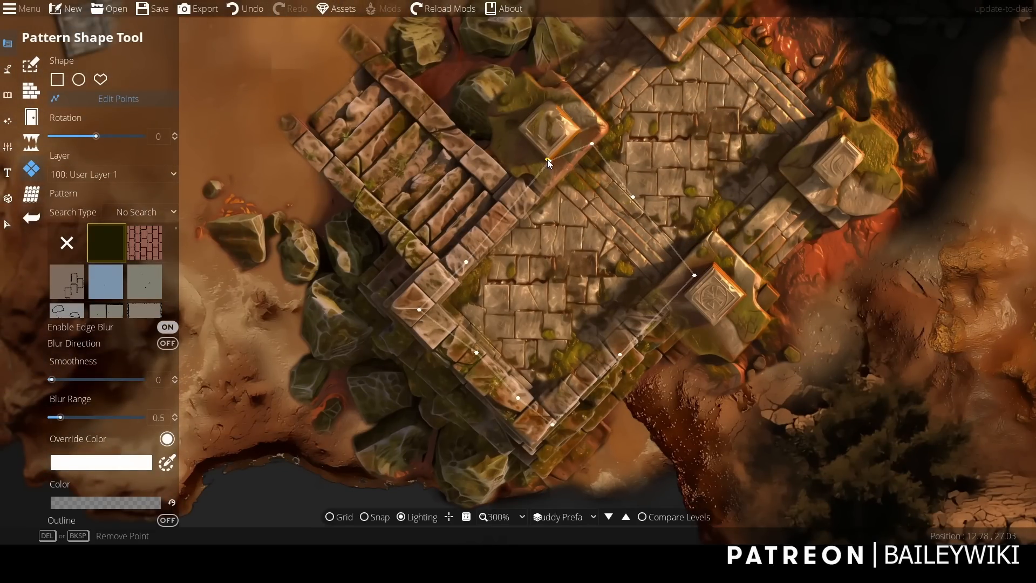
click(491, 184)
click(494, 206)
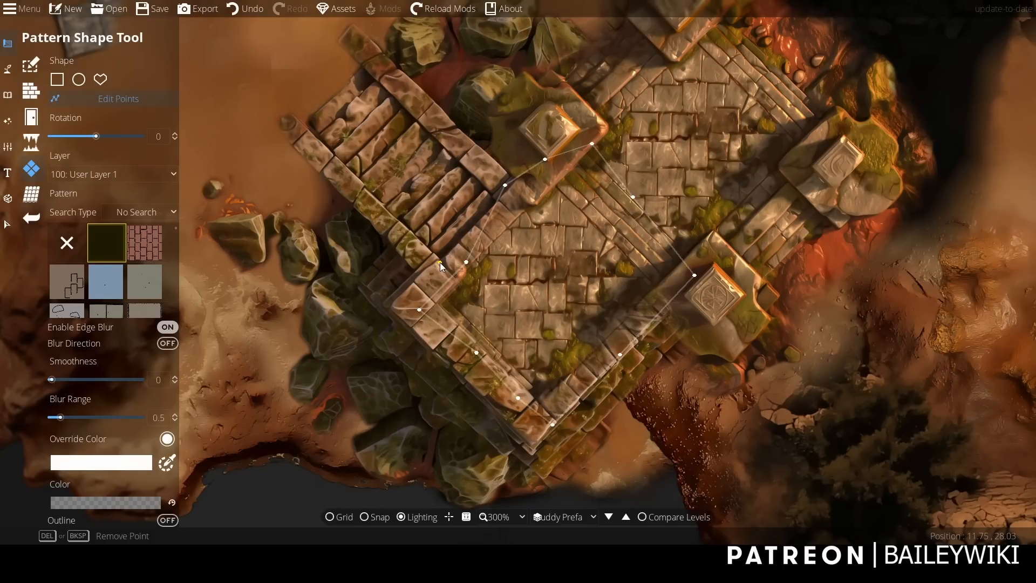
drag(466, 261, 446, 282)
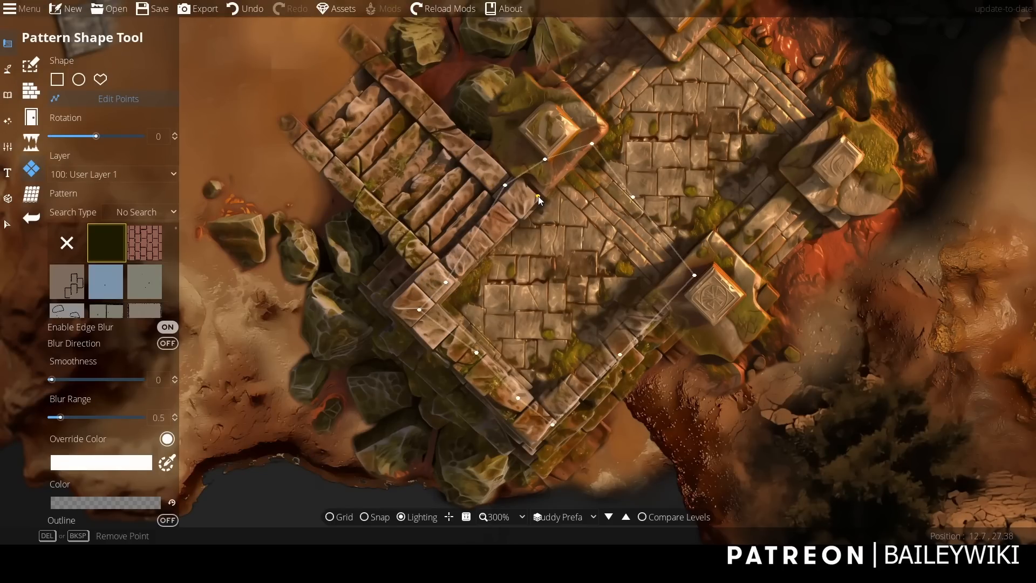
mouse_move(426, 287)
mouse_down()
mouse_move(406, 296)
mouse_move(481, 291)
mouse_move(401, 280)
mouse_move(433, 287)
mouse_up()
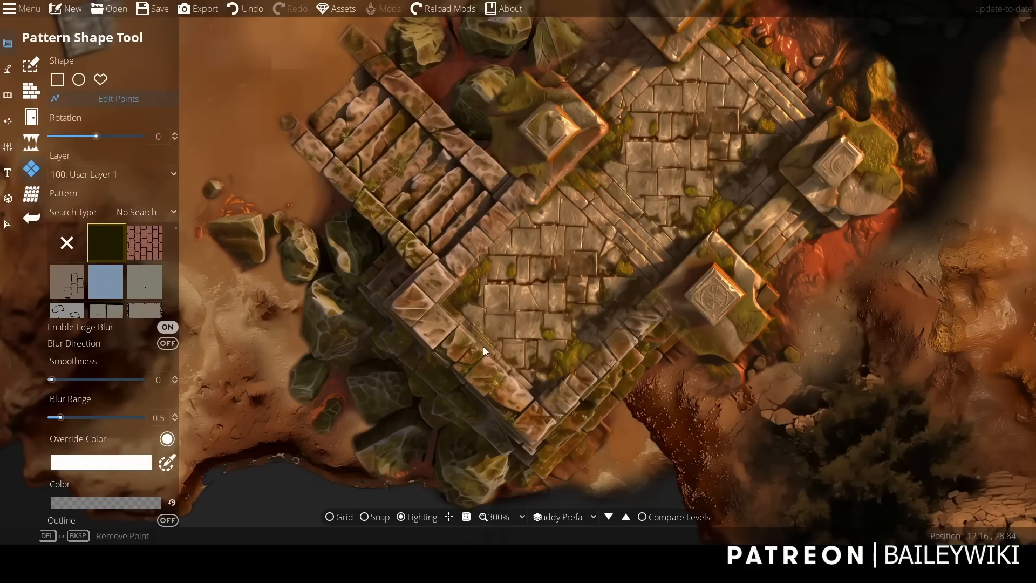
drag(476, 352, 442, 341)
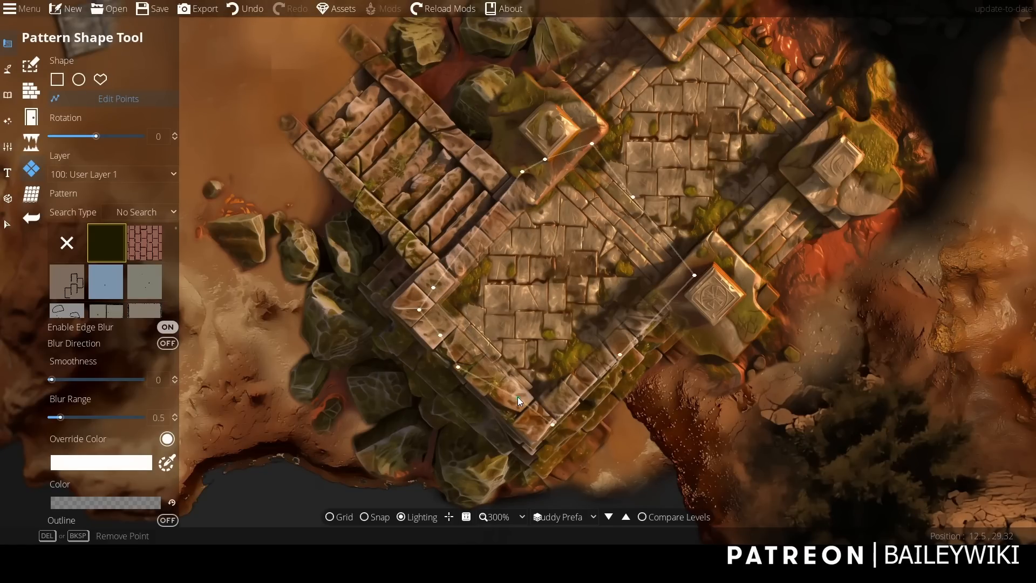
drag(518, 398, 512, 396)
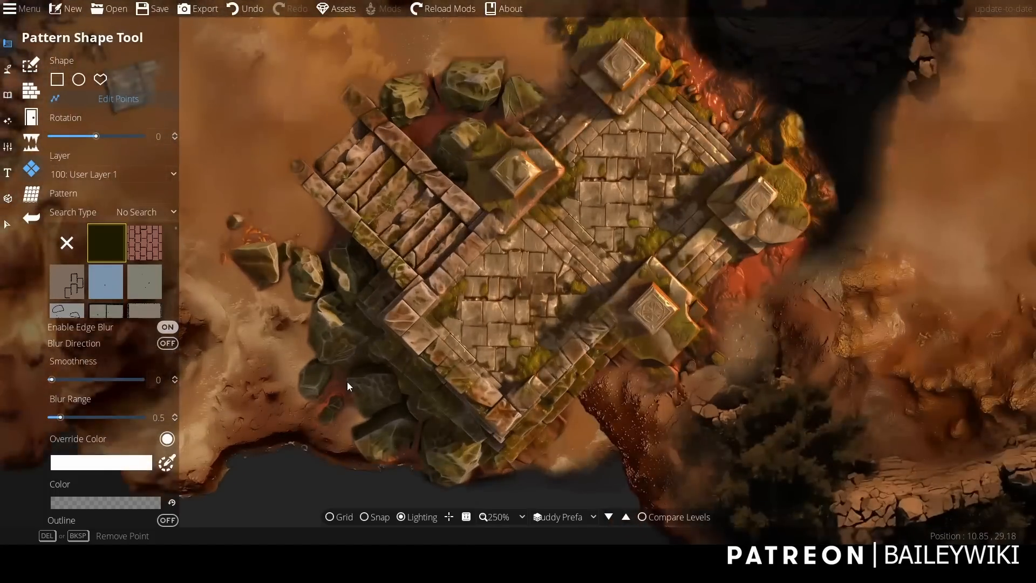
Select the cropped floor copy, set its pattern rotation to -180, enlarge it and reposition it over the stair ruin.
click(7, 224)
click(532, 305)
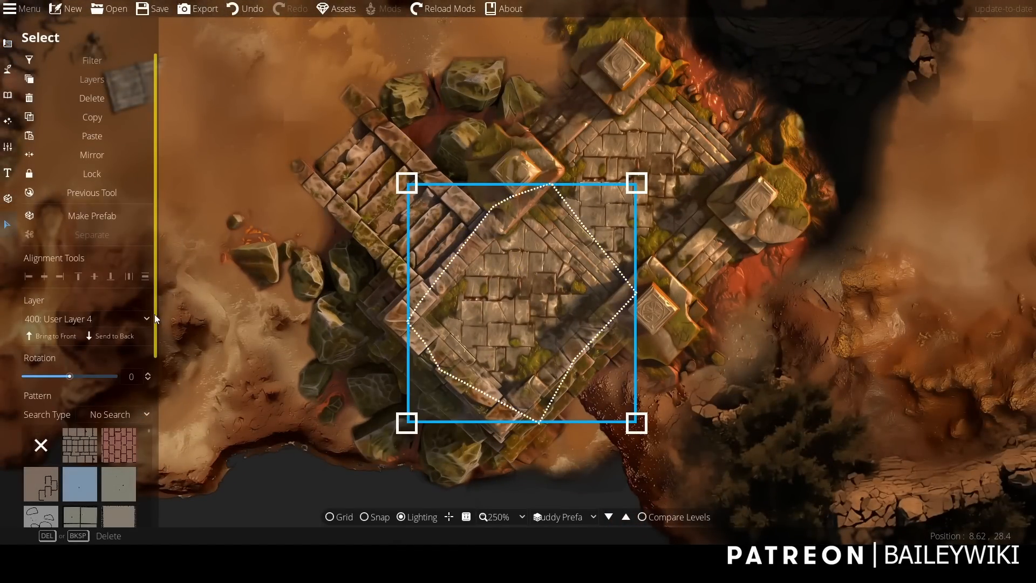
drag(69, 311, 18, 333)
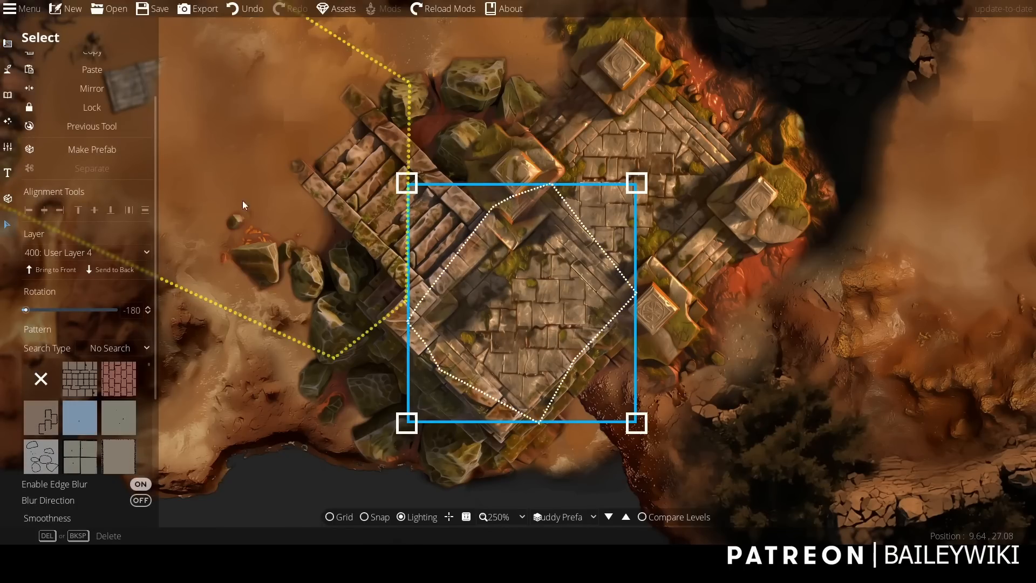
drag(637, 426, 649, 446)
drag(525, 342, 530, 347)
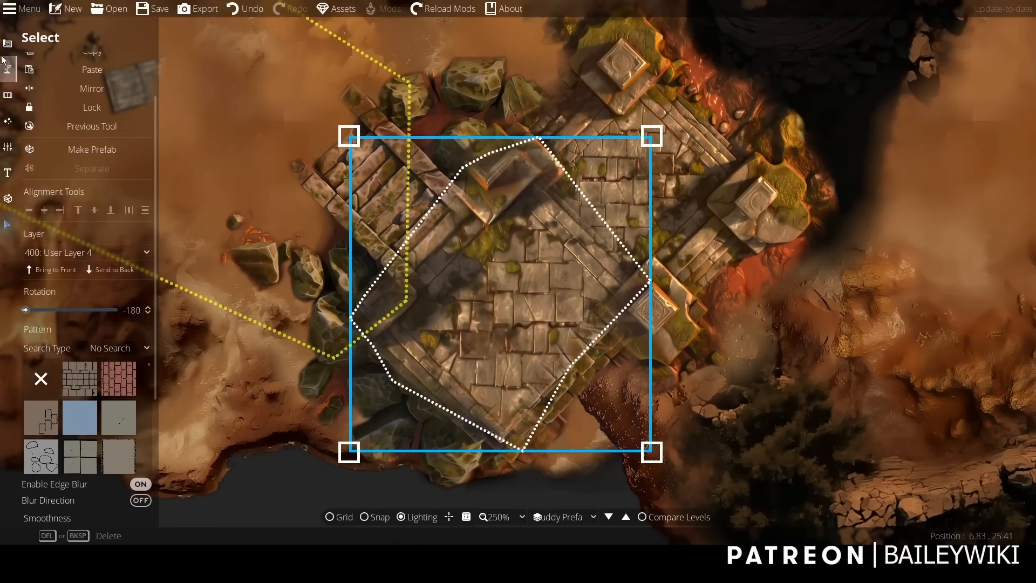
Edit the enlarged floor copy's outline points to uncover the west pillar and stairs and fit the ruin's lower walls.
click(8, 43)
click(99, 169)
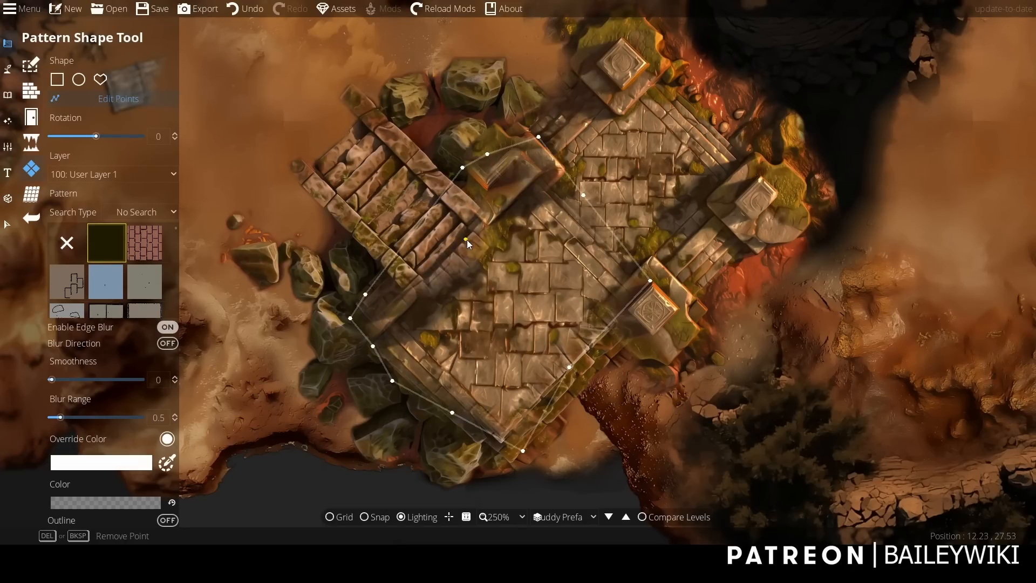
drag(463, 167, 486, 198)
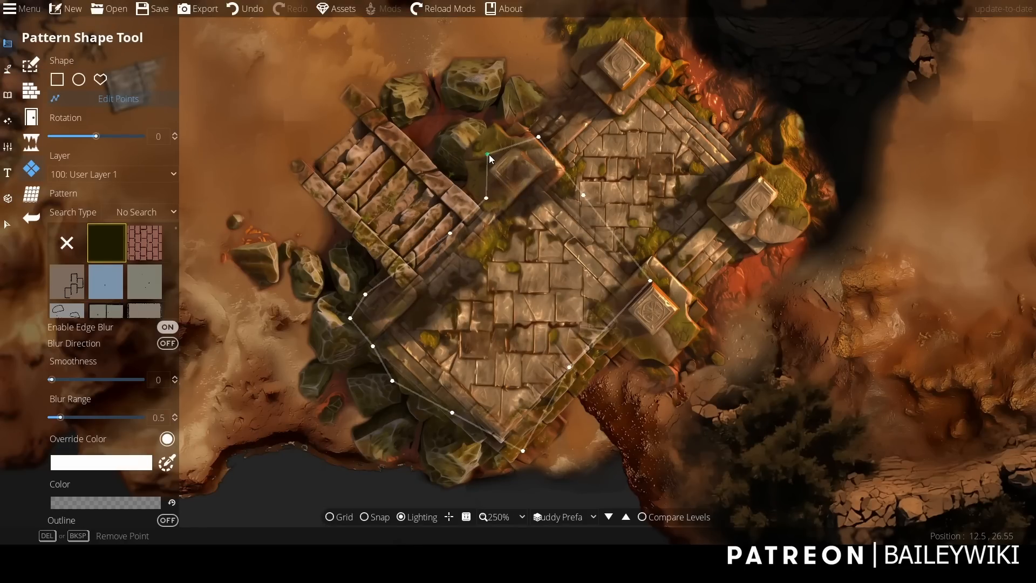
drag(540, 137, 561, 163)
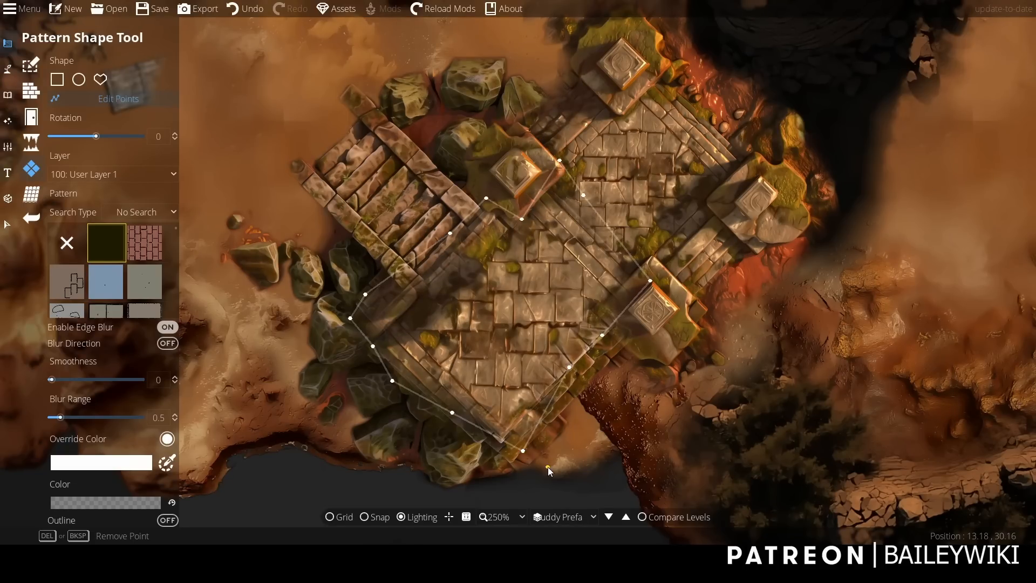
drag(453, 414, 499, 453)
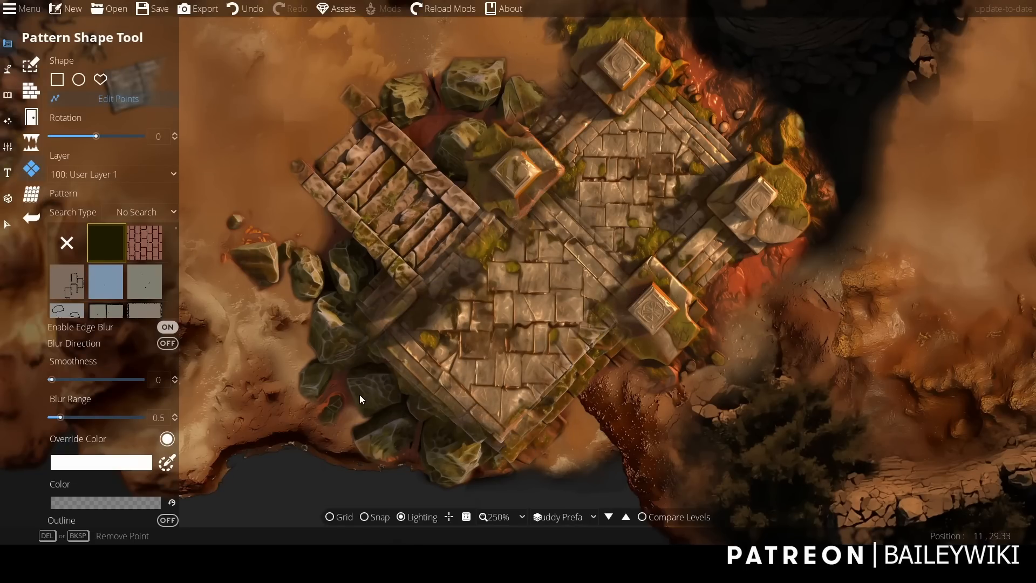
drag(377, 290, 412, 316)
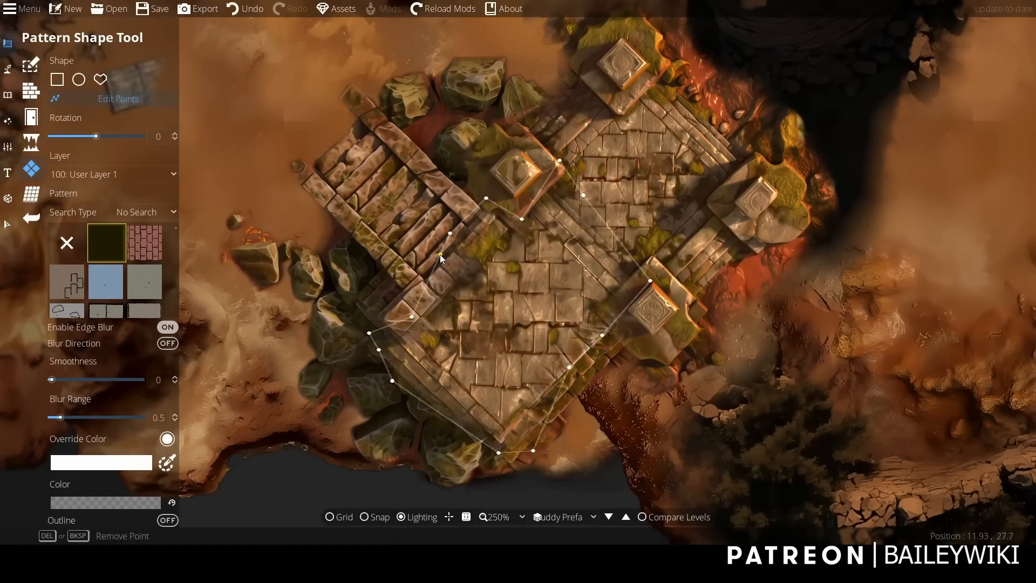
scroll(854, 283, down, 2)
click(8, 44)
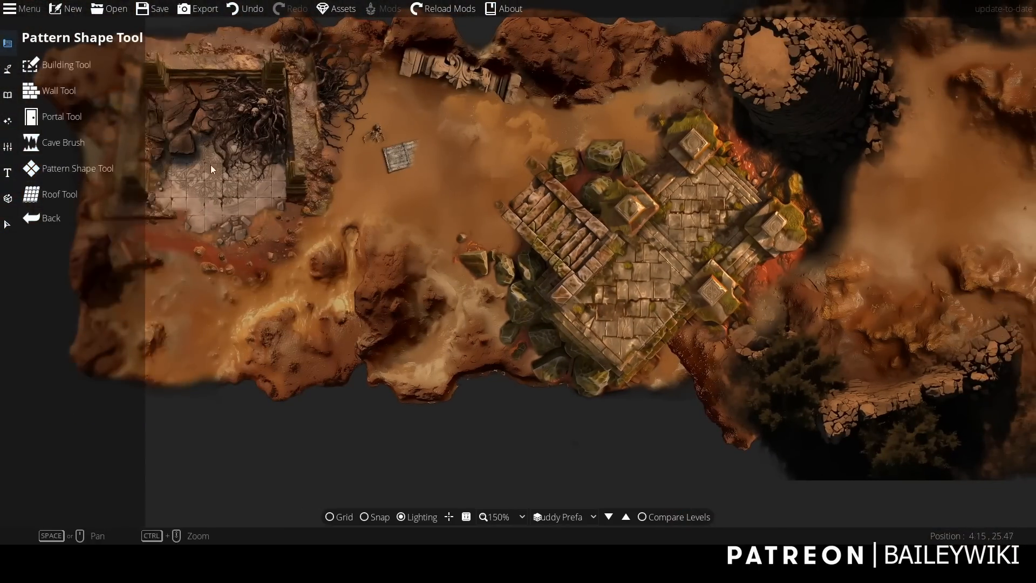
scroll(639, 430, up, 2)
drag(638, 431, 476, 466)
scroll(476, 467, down, 1)
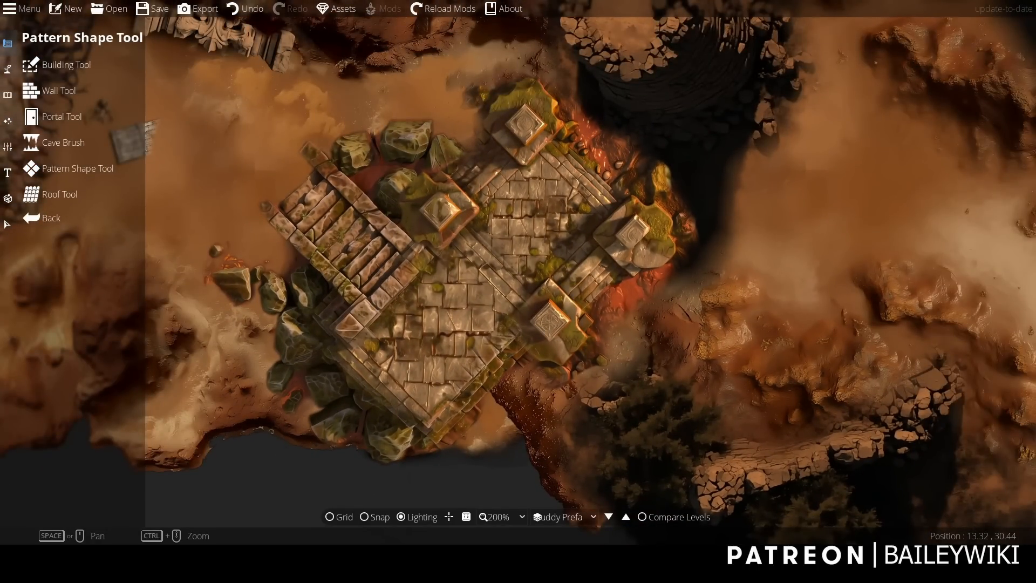
scroll(575, 293, down, 3)
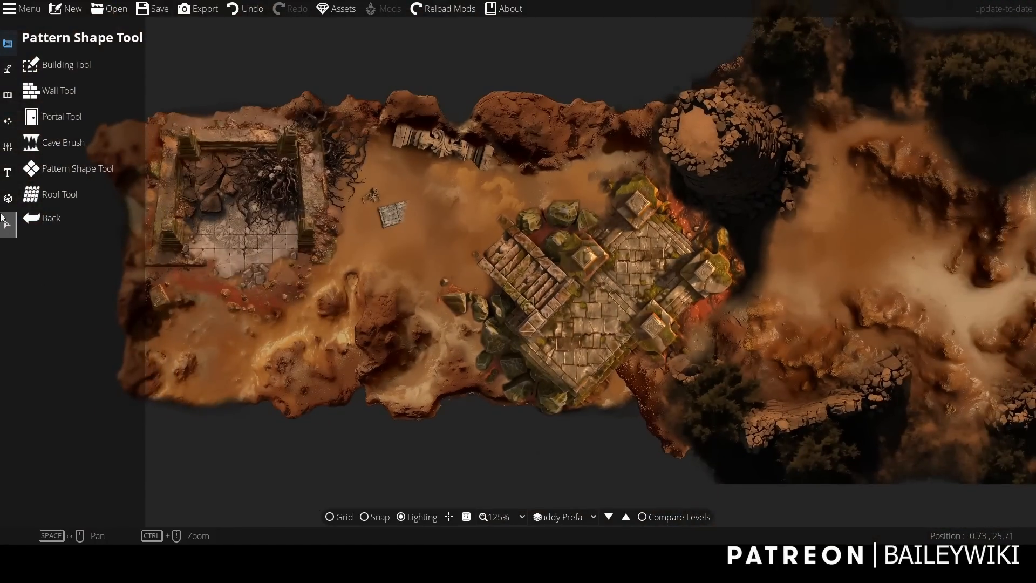
Search the object library for "merchant" and choose the round market stall with the red-and-white striped awning.
click(7, 224)
click(8, 71)
click(8, 95)
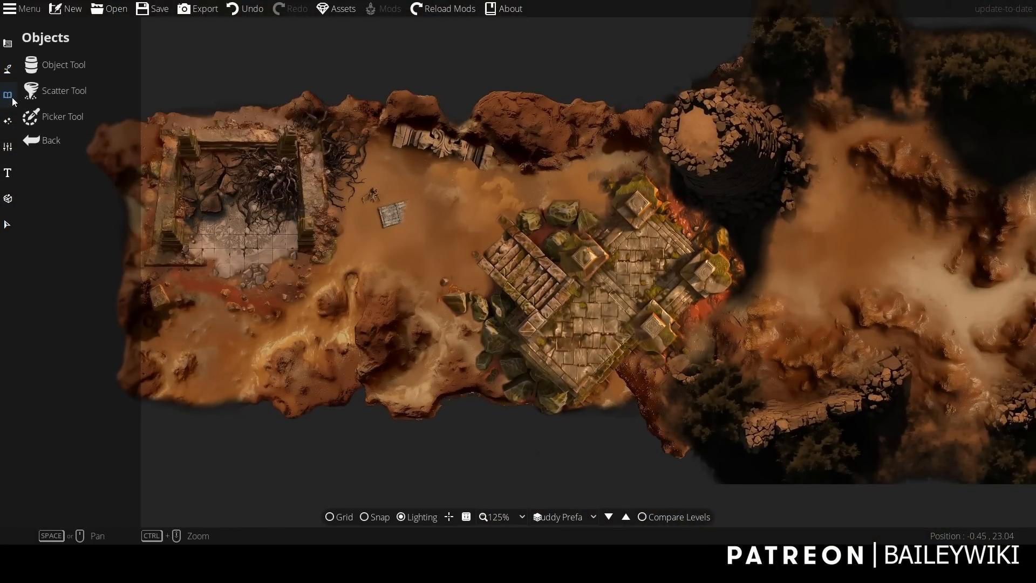
click(43, 67)
click(966, 74)
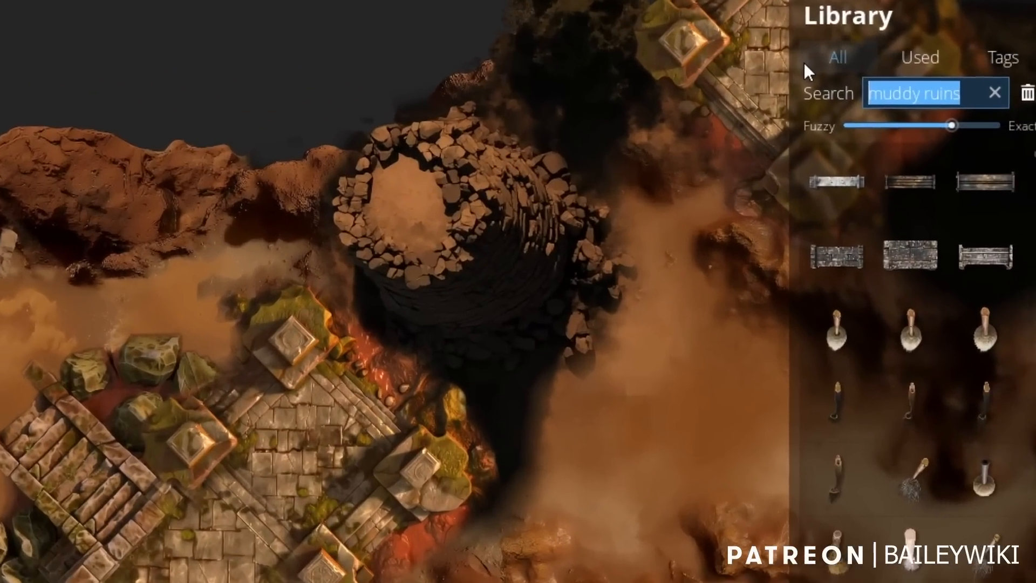
text(merchant)
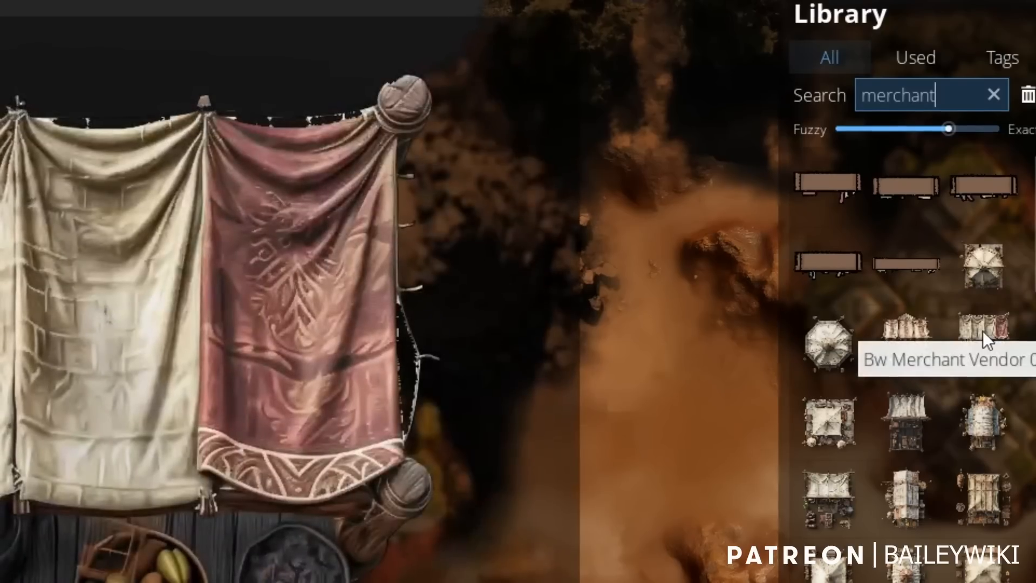
click(983, 327)
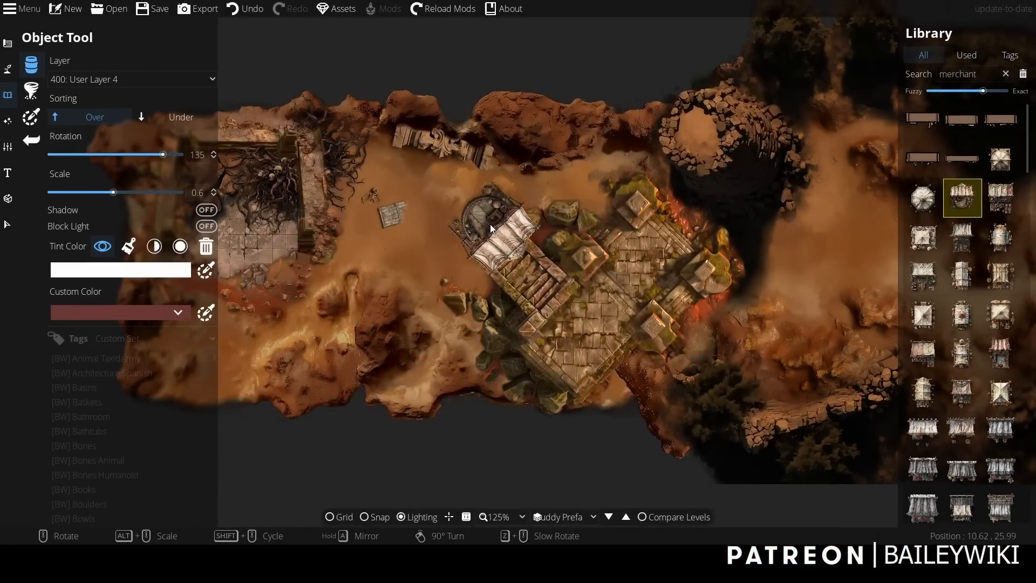
Place the merchant stall against the east wall of the root-filled ruin, rotated -95 at scale 0.7.
drag(477, 213, 514, 179)
drag(352, 306, 465, 308)
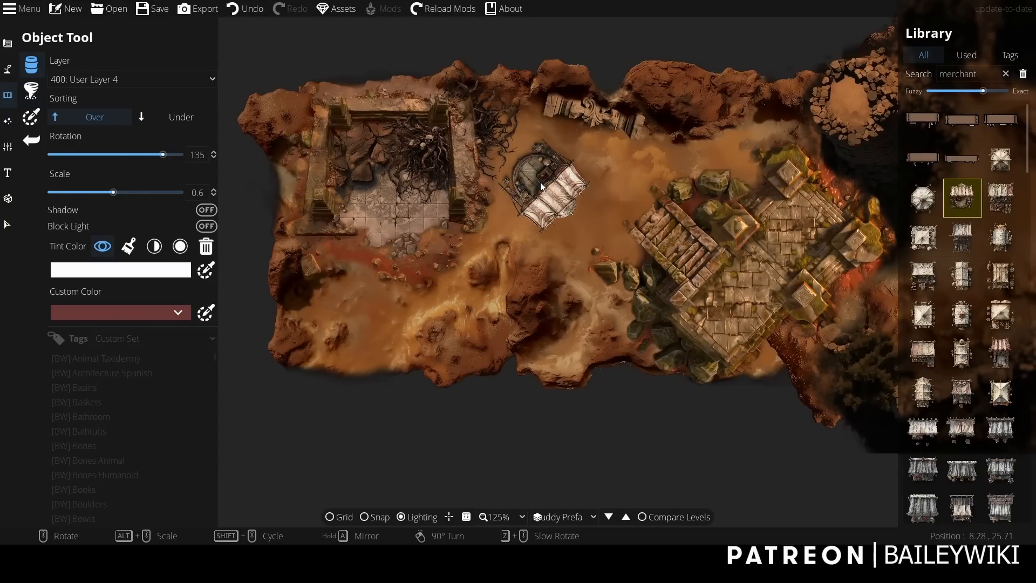
scroll(542, 187, up, 2)
scroll(541, 186, down, 2)
scroll(541, 187, down, 9)
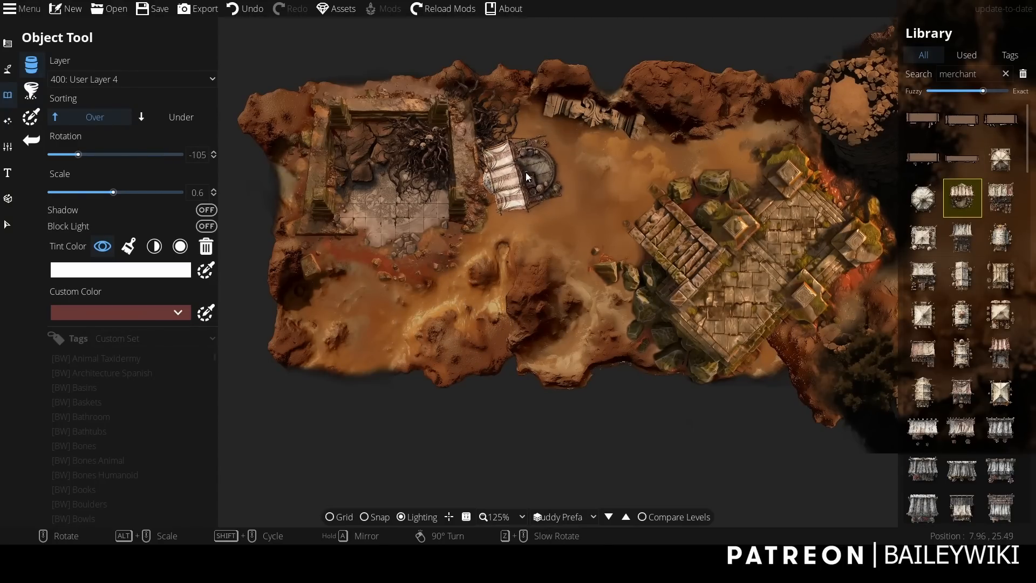
scroll(556, 160, down, 1)
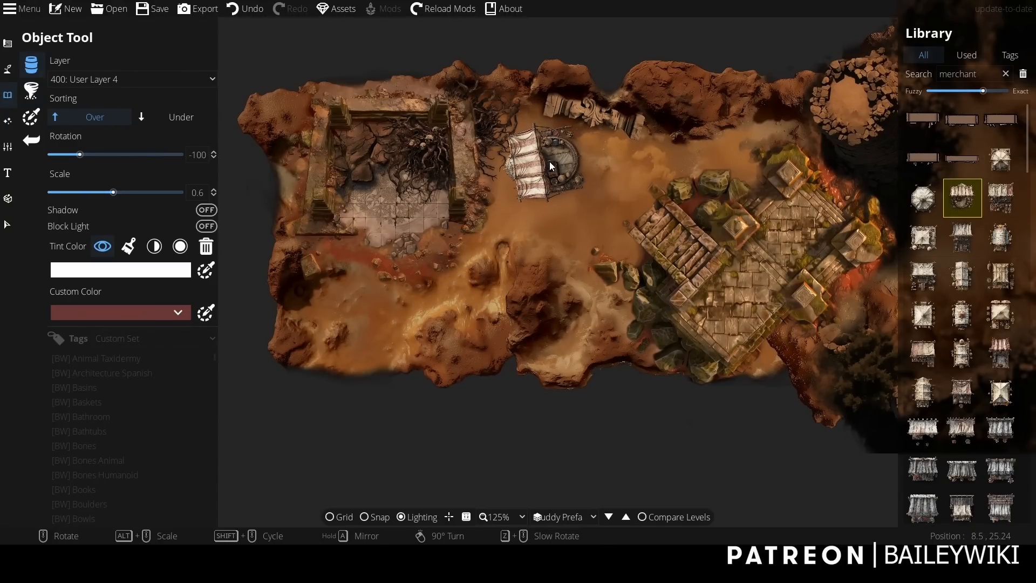
scroll(513, 156, up, 3)
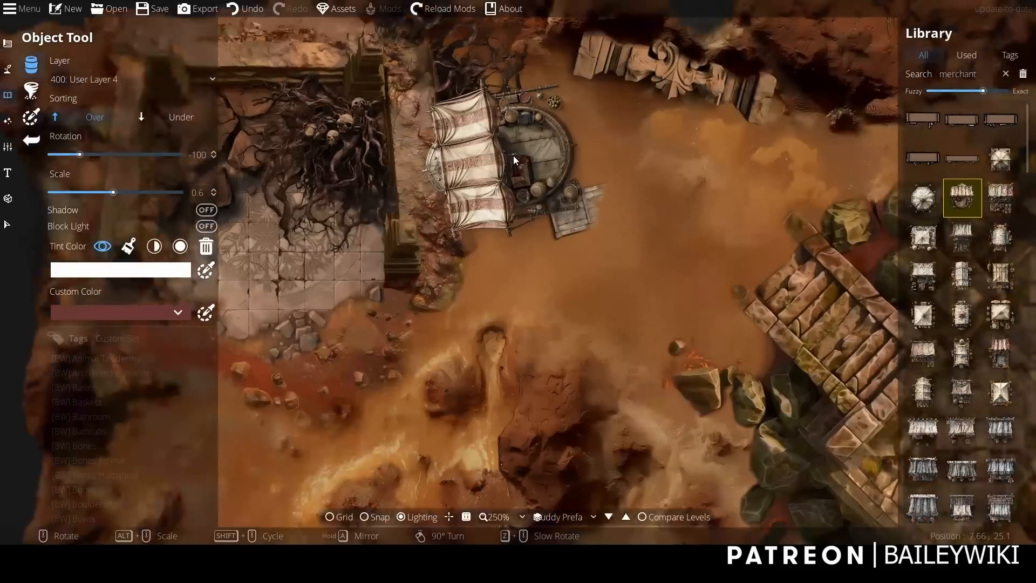
scroll(512, 155, up, 1)
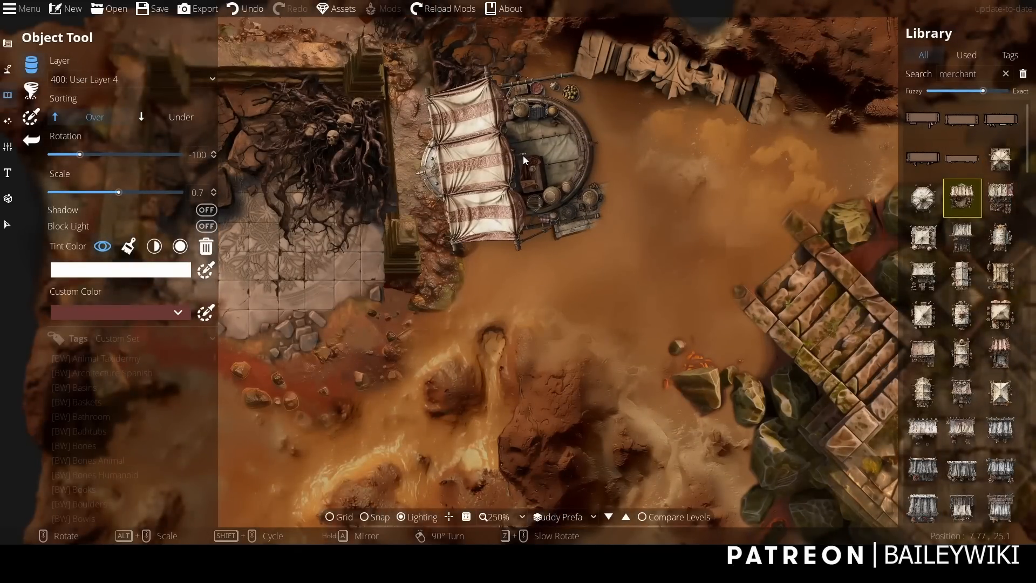
scroll(523, 155, up, 1)
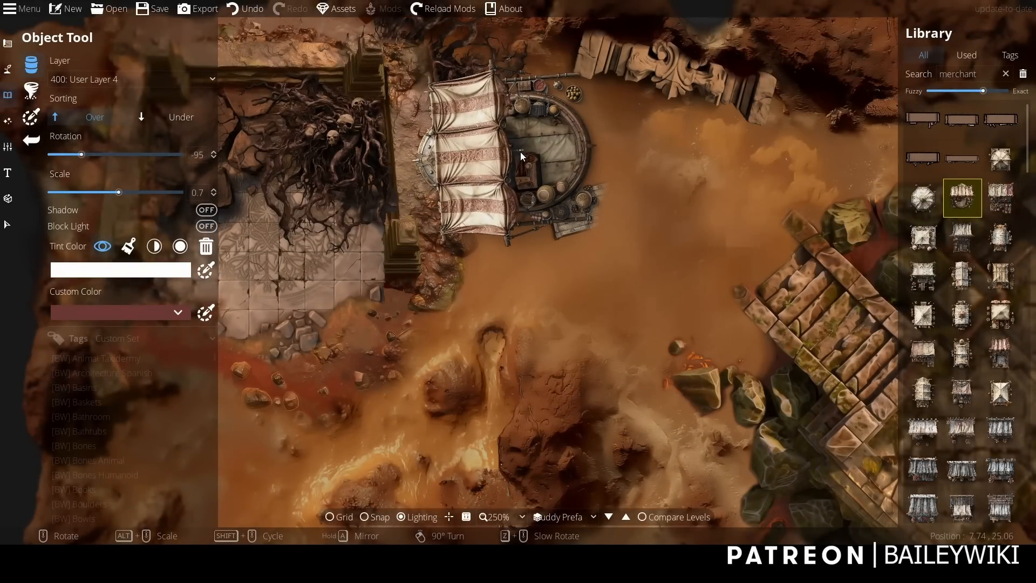
Allow every element type in the selection filter, select the merchant stall and convert it to a pattern.
click(7, 224)
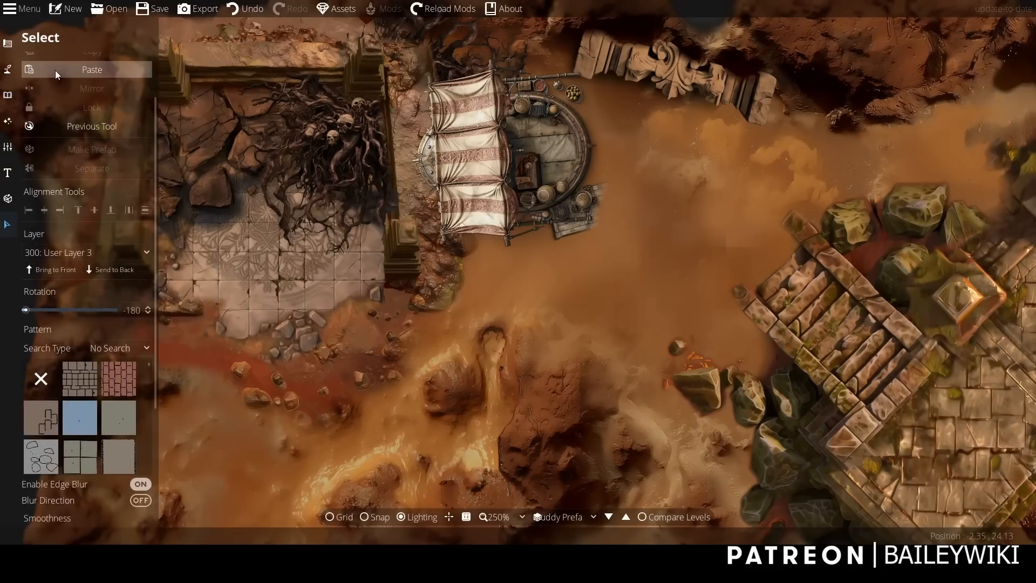
click(59, 64)
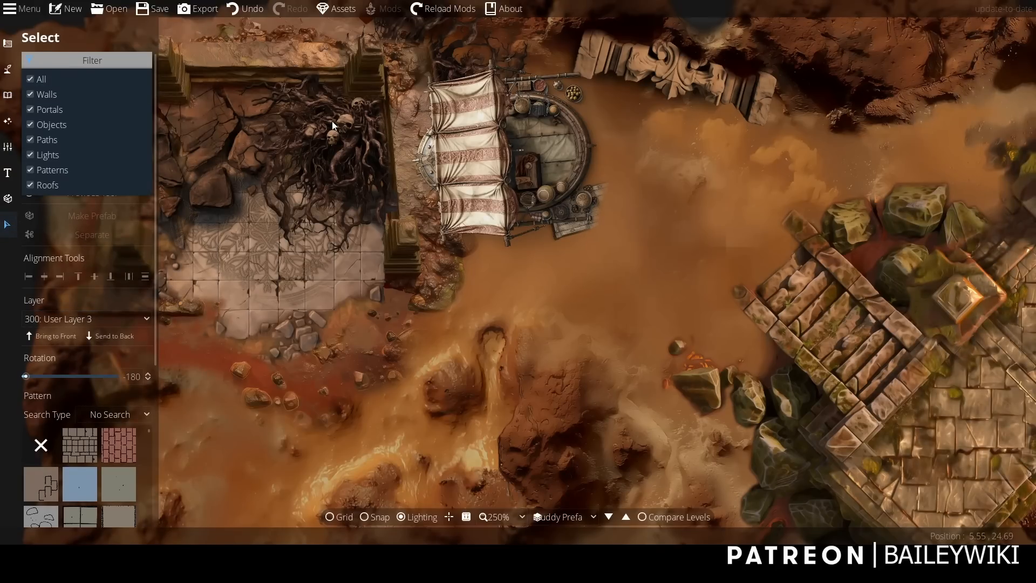
click(475, 159)
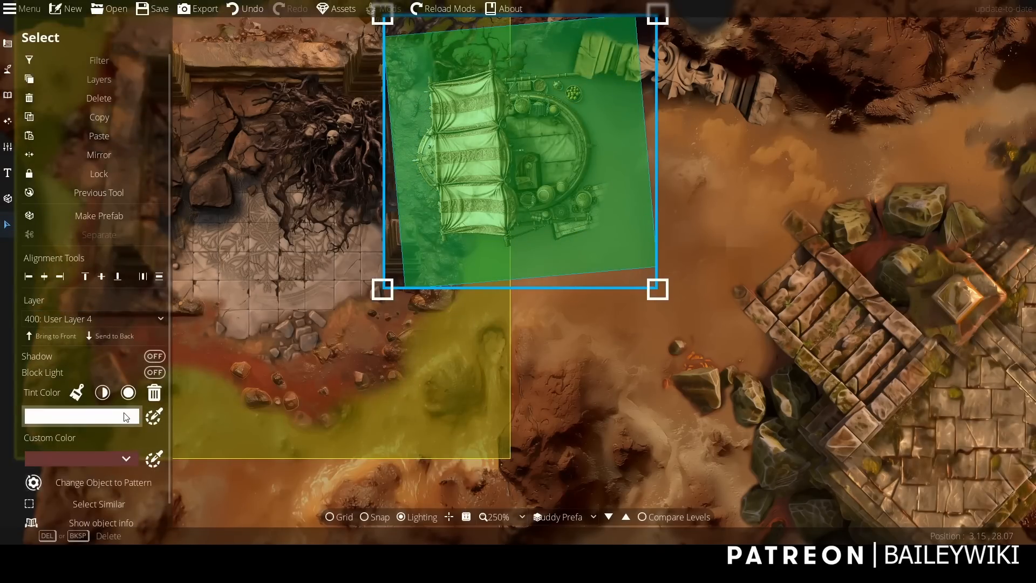
scroll(167, 394, down, 1)
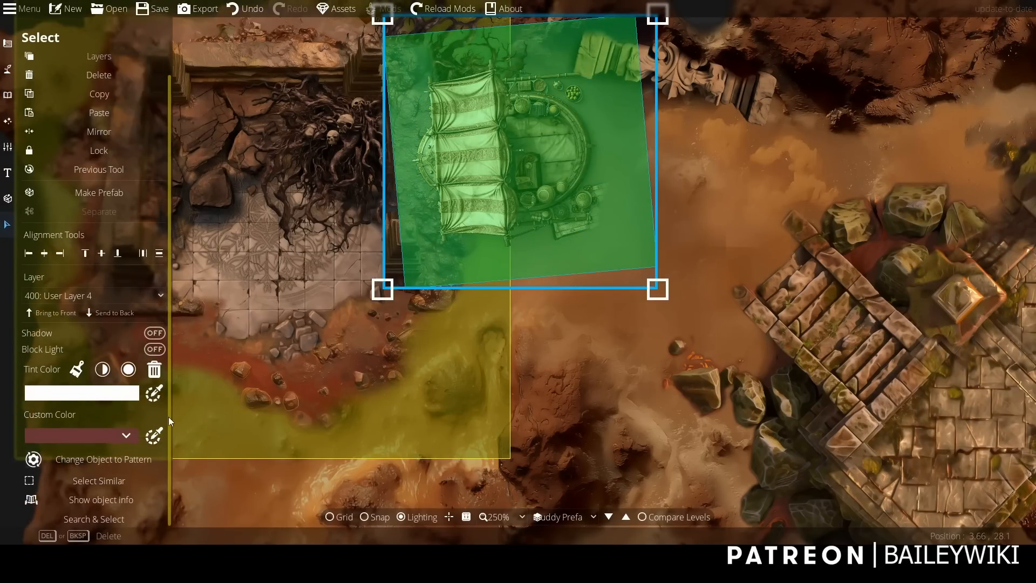
Edit the stall pattern's outline points to follow the awning's east edge and crop away the upper part of the counter.
click(7, 43)
click(69, 170)
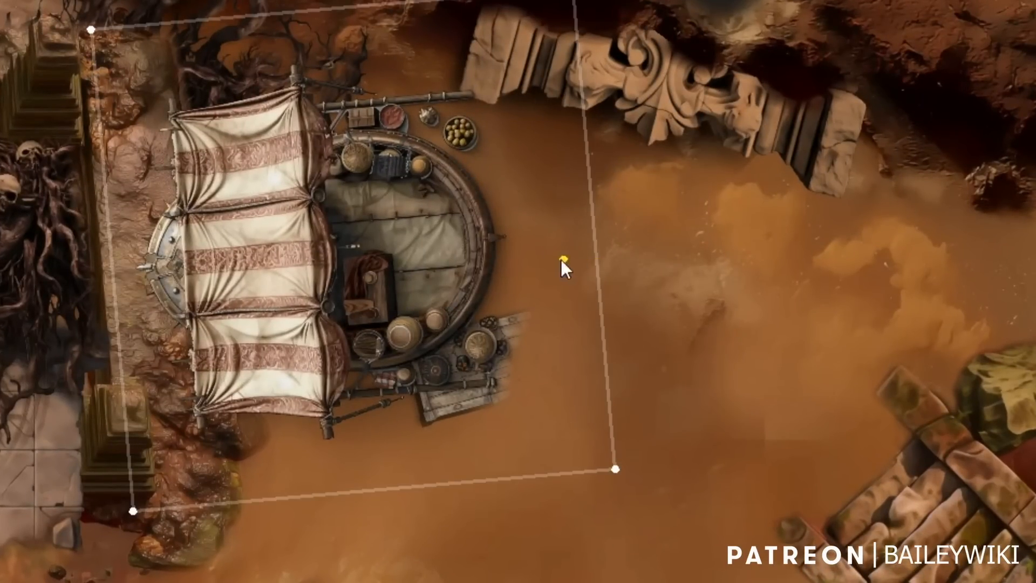
drag(561, 259, 332, 247)
drag(329, 204, 331, 109)
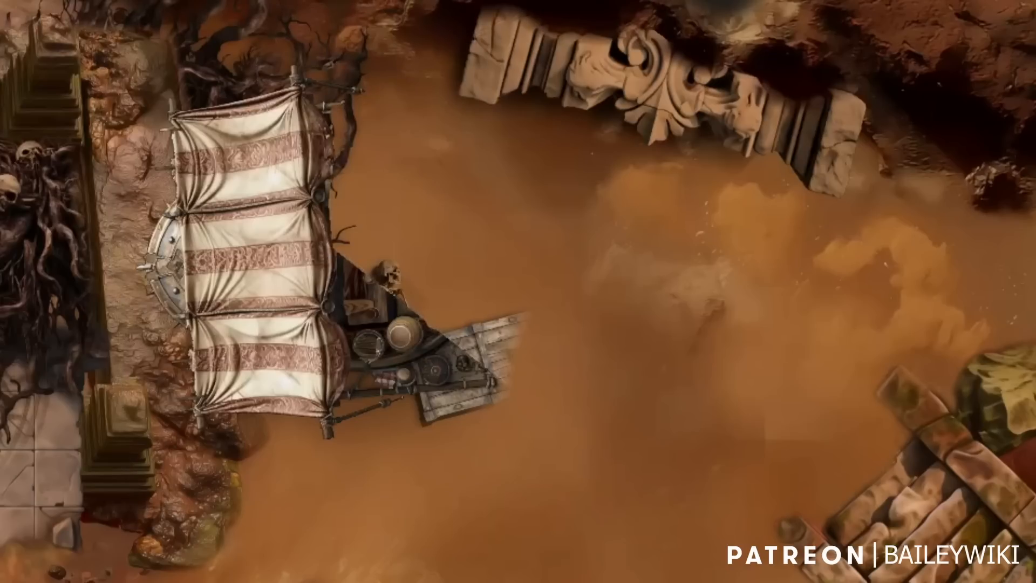
drag(289, 59, 325, 49)
drag(371, 277, 325, 303)
Crop away the remaining stall goods with the outline points, keeping only the striped awning and its upper and lower support poles.
drag(374, 330, 348, 340)
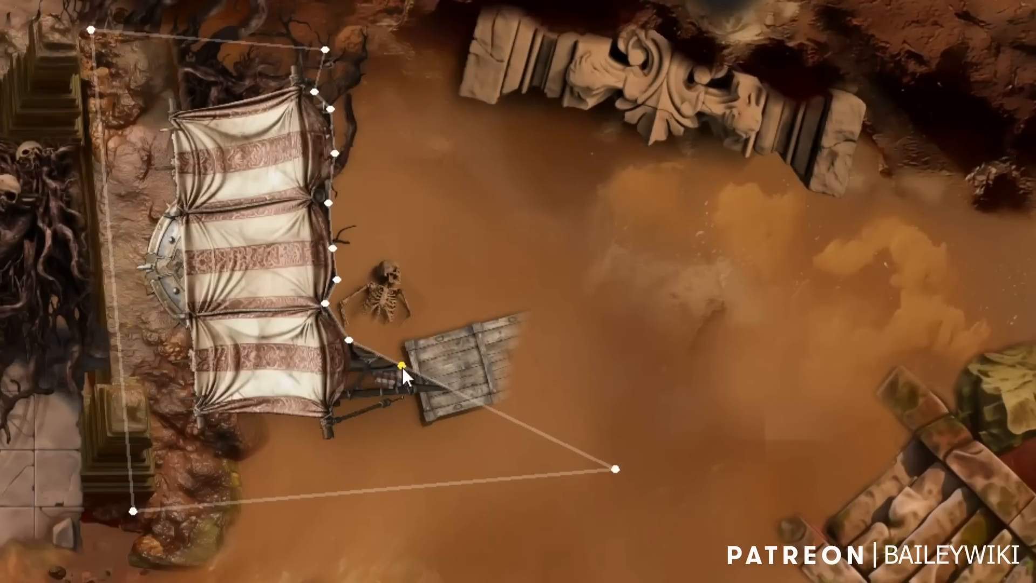
drag(402, 365, 343, 380)
drag(617, 469, 446, 379)
drag(381, 407, 398, 462)
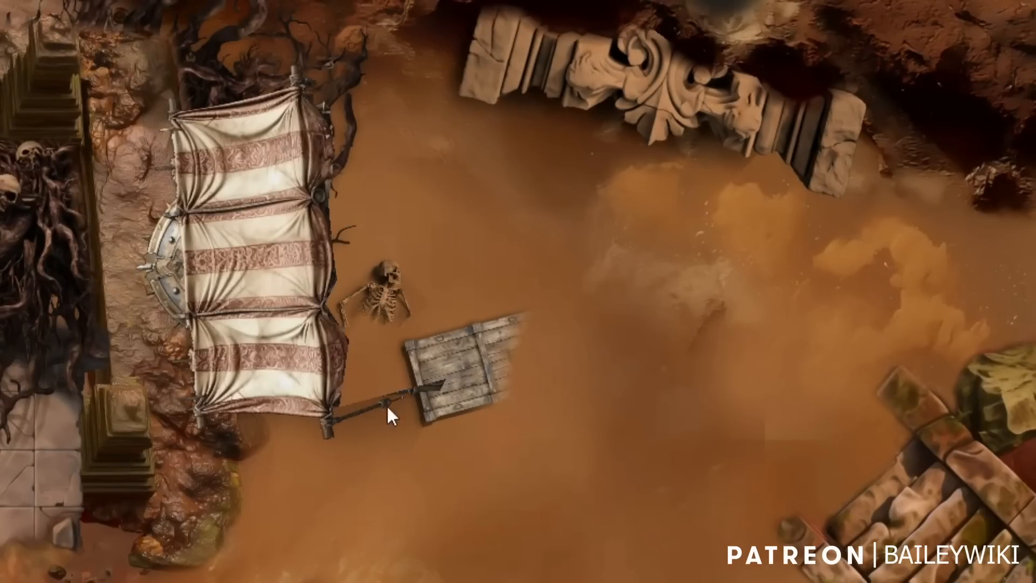
drag(319, 84, 411, 85)
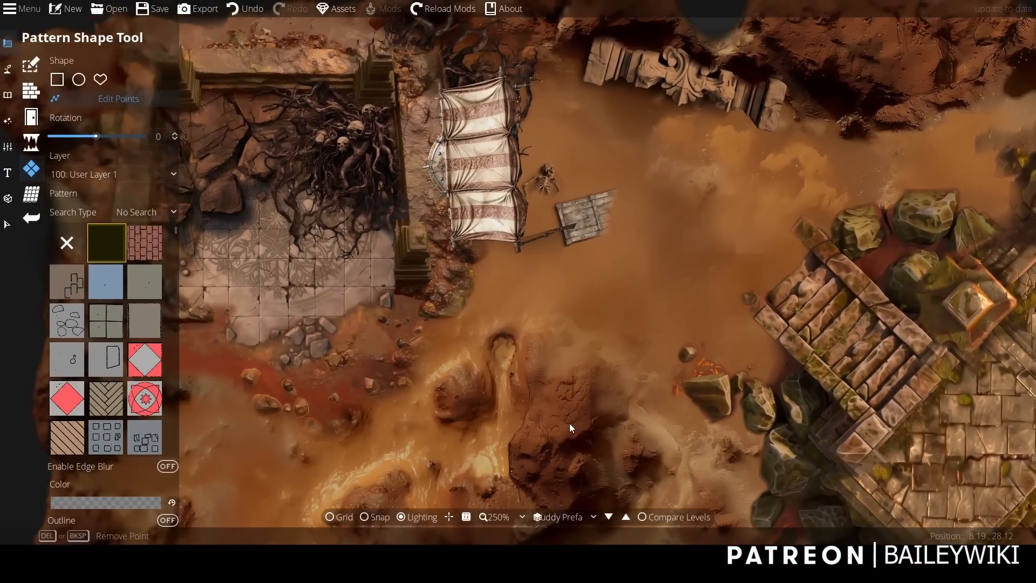
Search the object library for "crate" and choose a wooden crate asset.
scroll(429, 302, down, 2)
scroll(428, 302, up, 4)
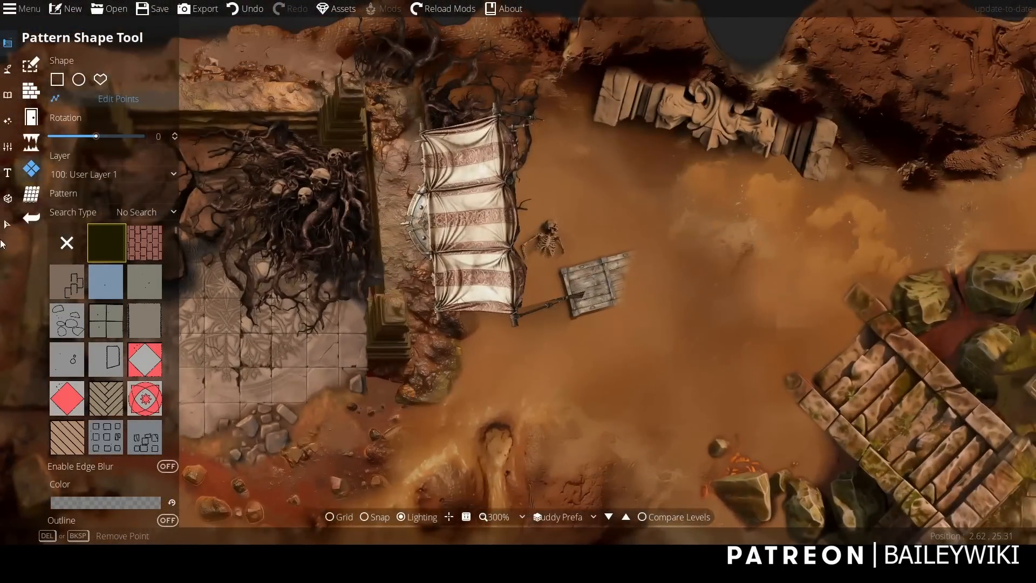
click(8, 95)
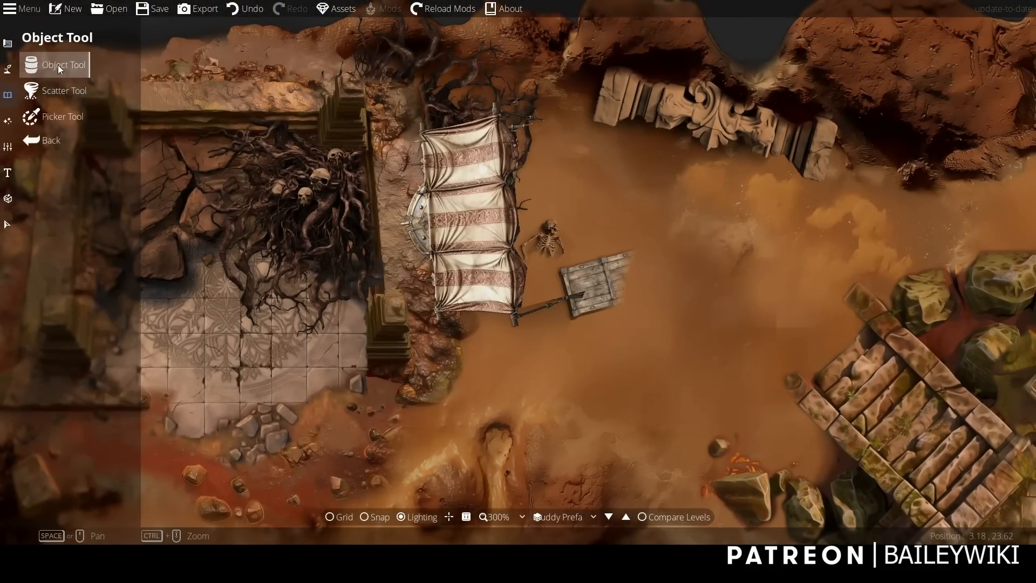
double_click(948, 74)
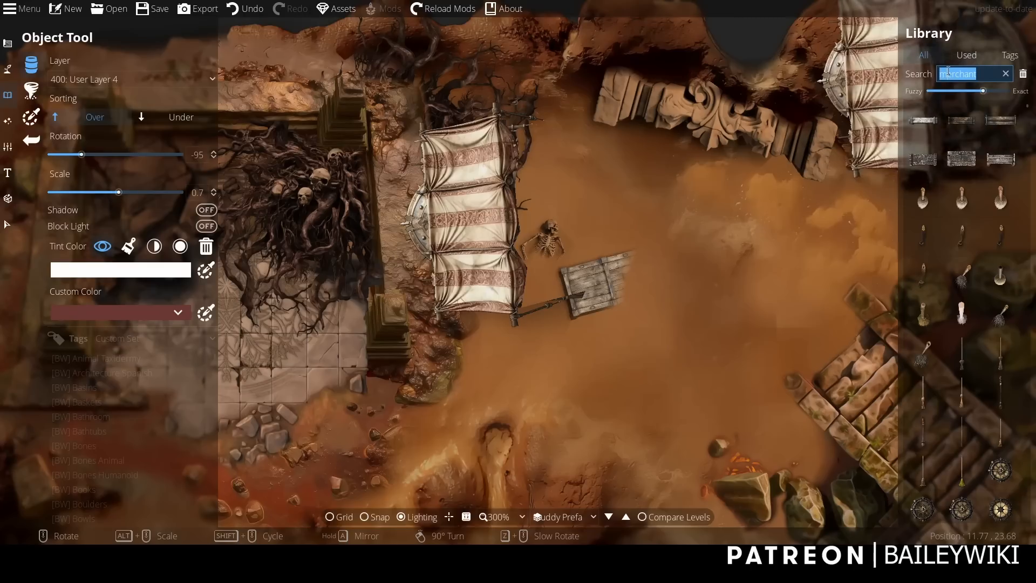
text(createte)
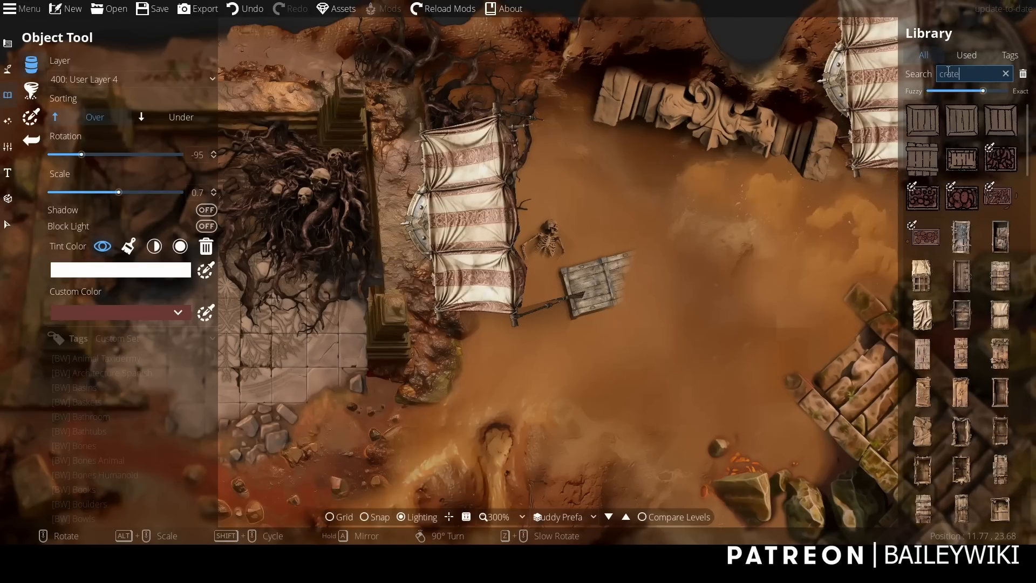
click(962, 238)
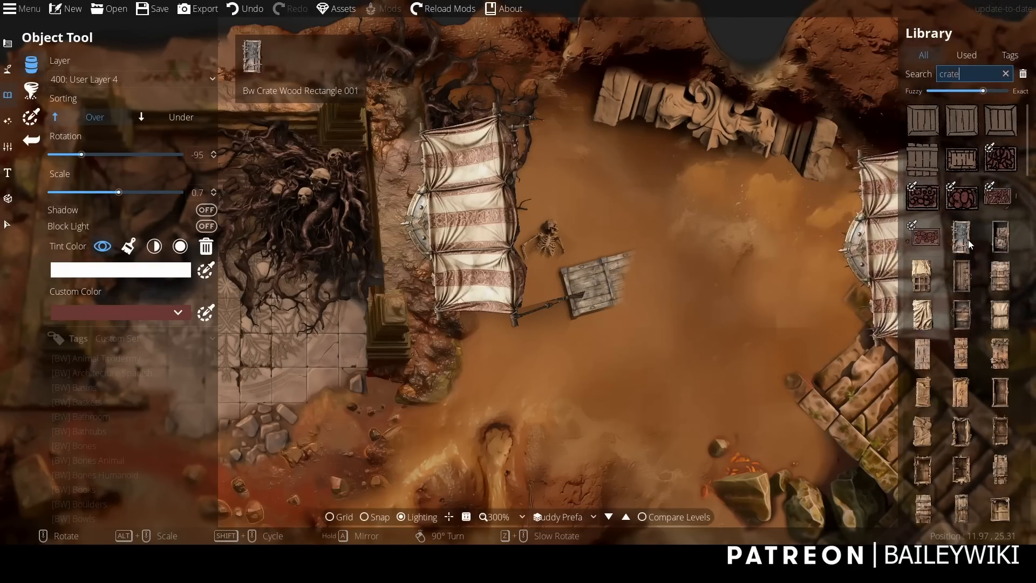
Place several wooden crates on a layer below the awning, along and partly beneath its east edge.
click(193, 81)
click(86, 203)
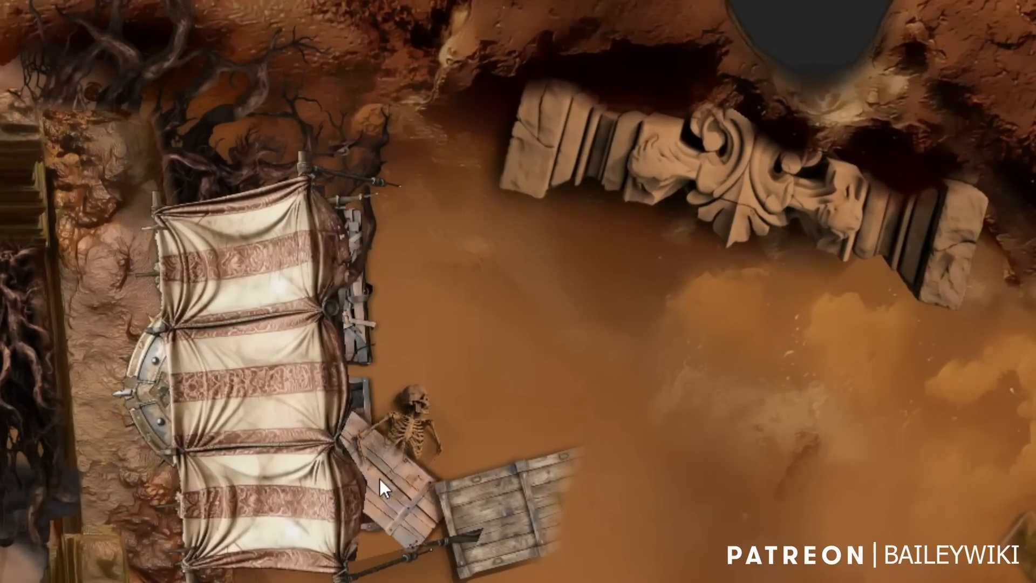
click(339, 504)
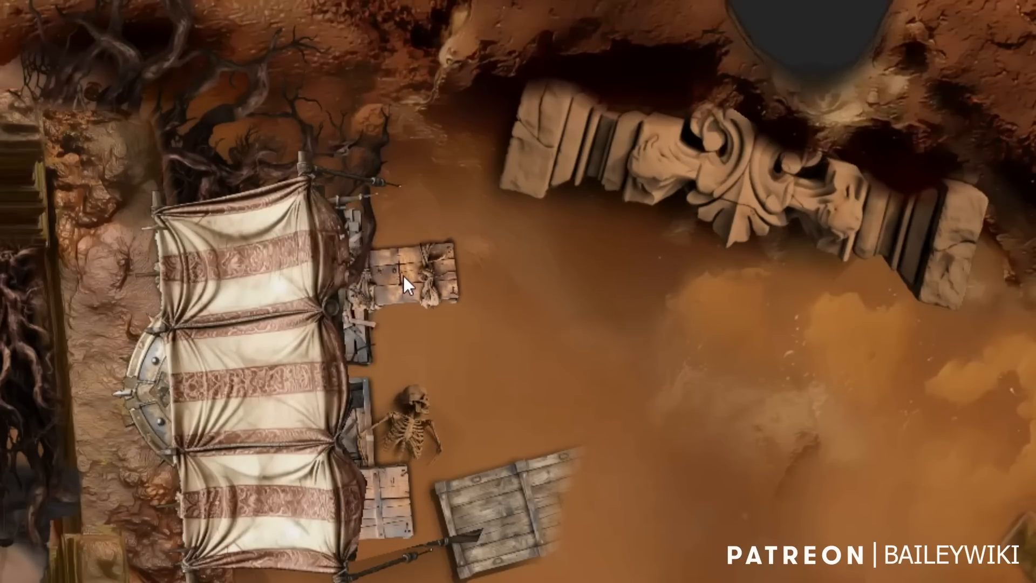
scroll(432, 242, down, 2)
click(423, 244)
scroll(726, 490, down, 10)
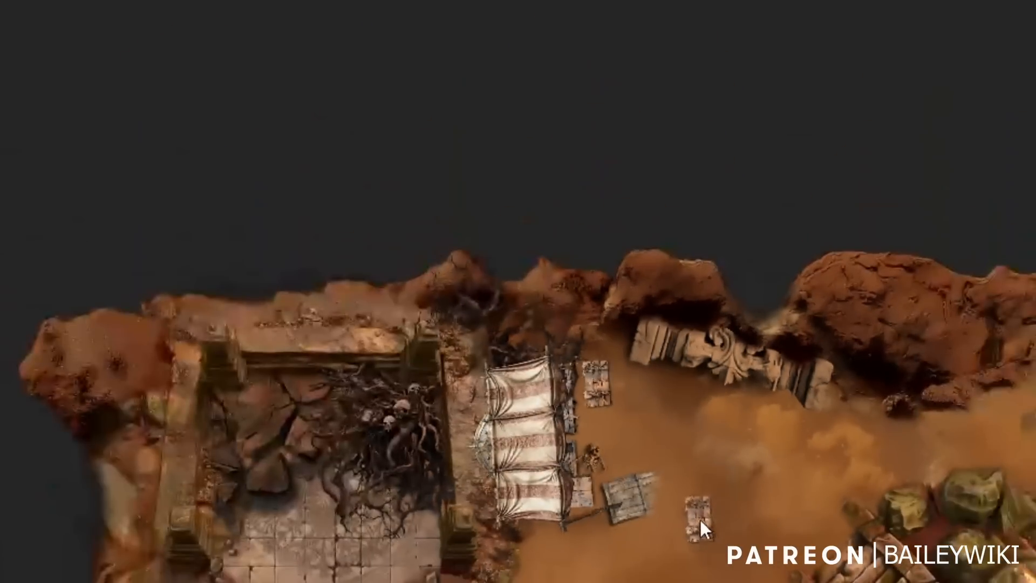
scroll(675, 522, up, 10)
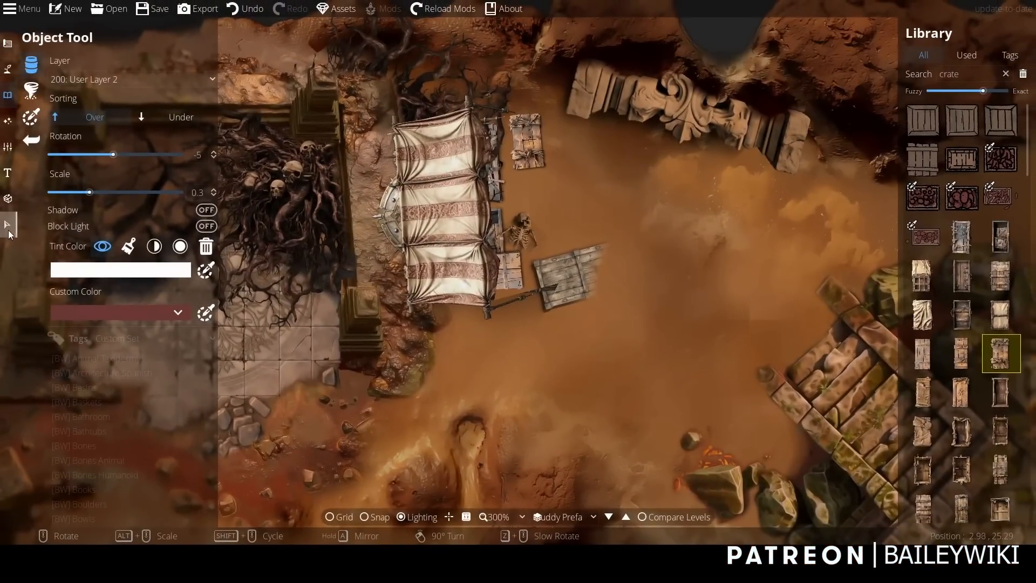
Exclude objects and portals from the selection filter, select the awning pattern and duplicate it.
click(8, 225)
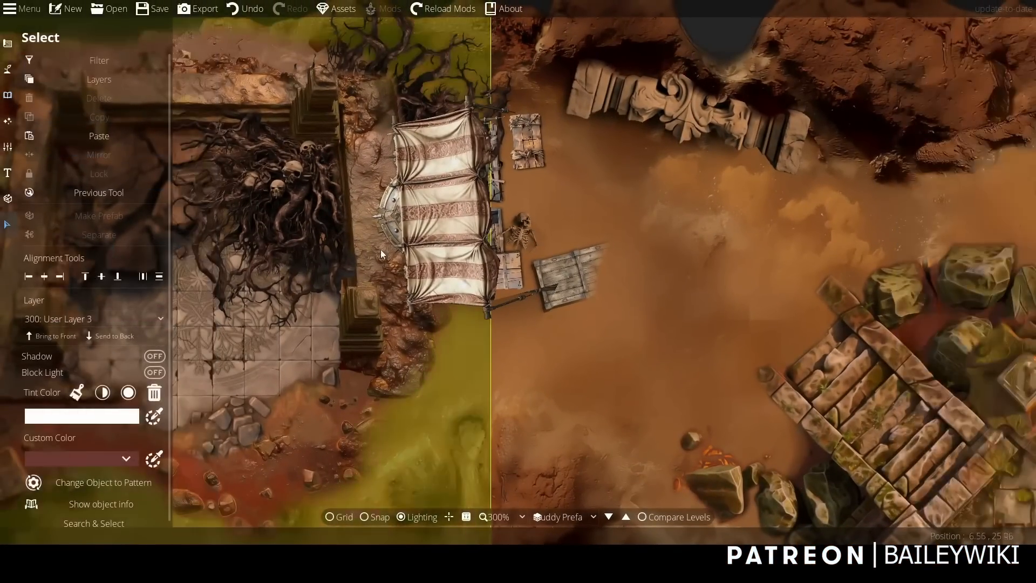
click(37, 60)
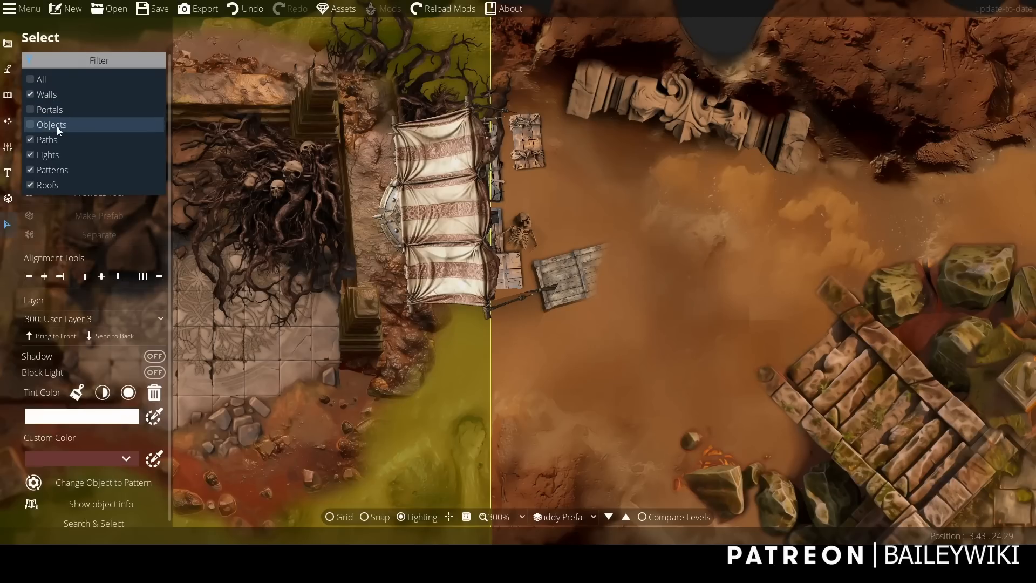
click(441, 196)
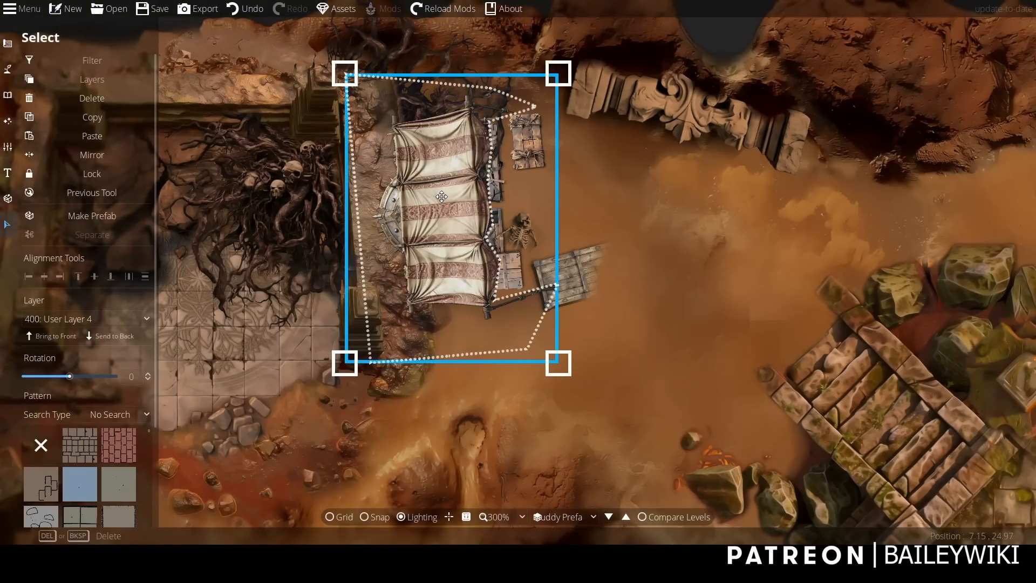
key(ctrl+c)
key(ctrl+v)
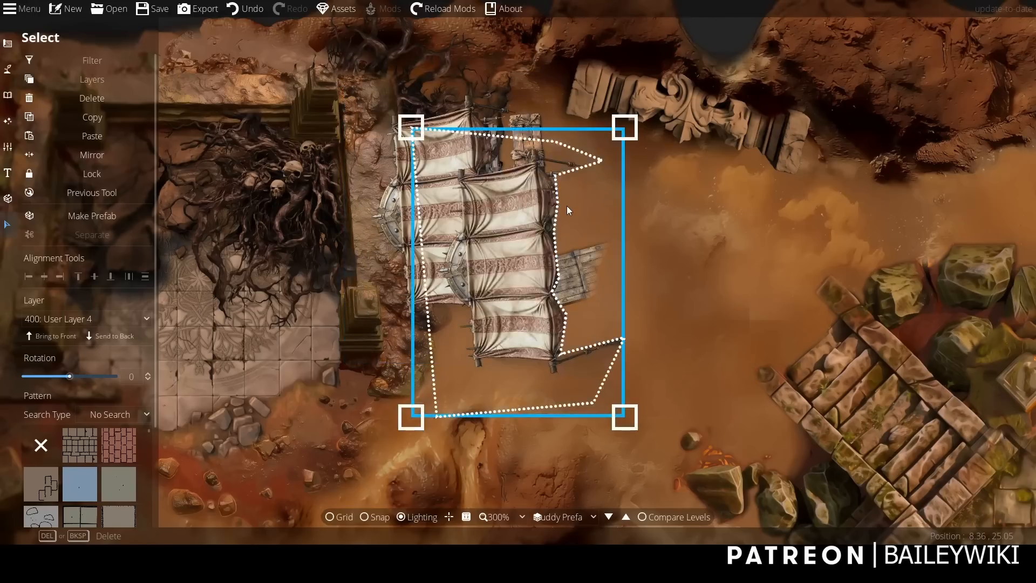
Send the duplicated awning pattern to the back of its layer and colour it black (000000).
click(107, 336)
scroll(155, 392, down, 3)
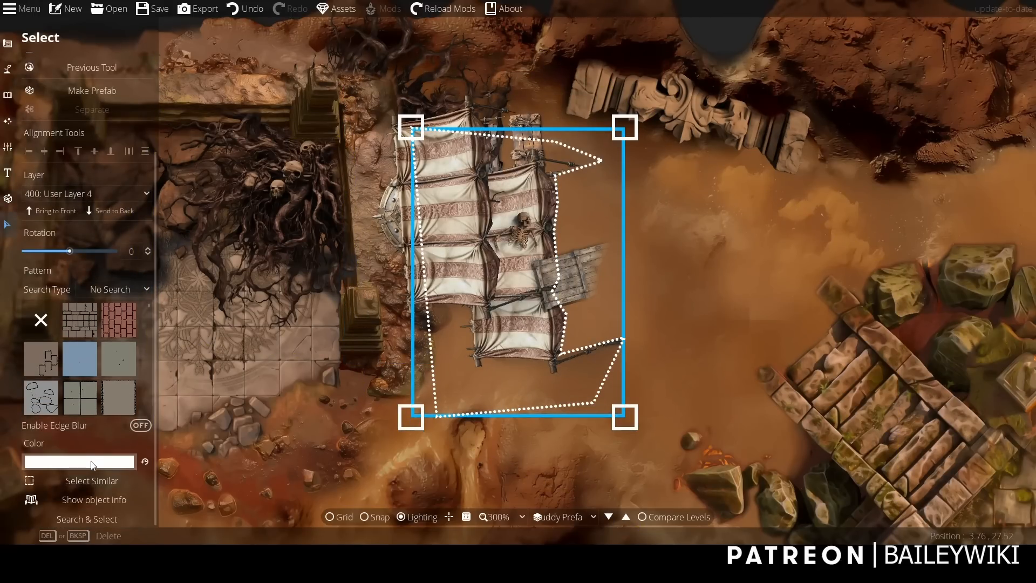
click(92, 465)
drag(60, 315, 39, 349)
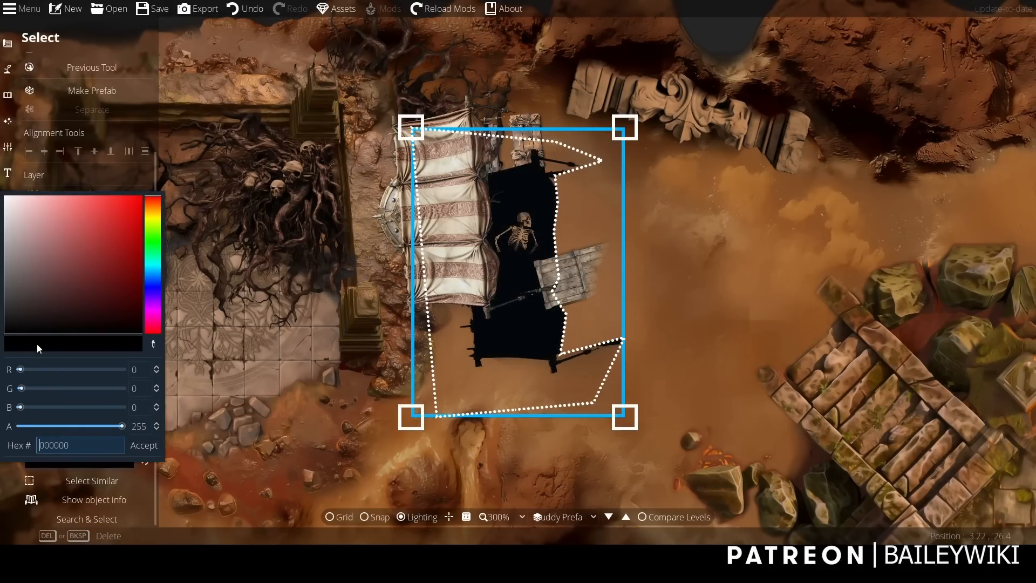
Set the black awning duplicate's alpha to 128, shift it up and left so it casts a shadow beneath the stall, and deselect it.
drag(122, 426, 69, 426)
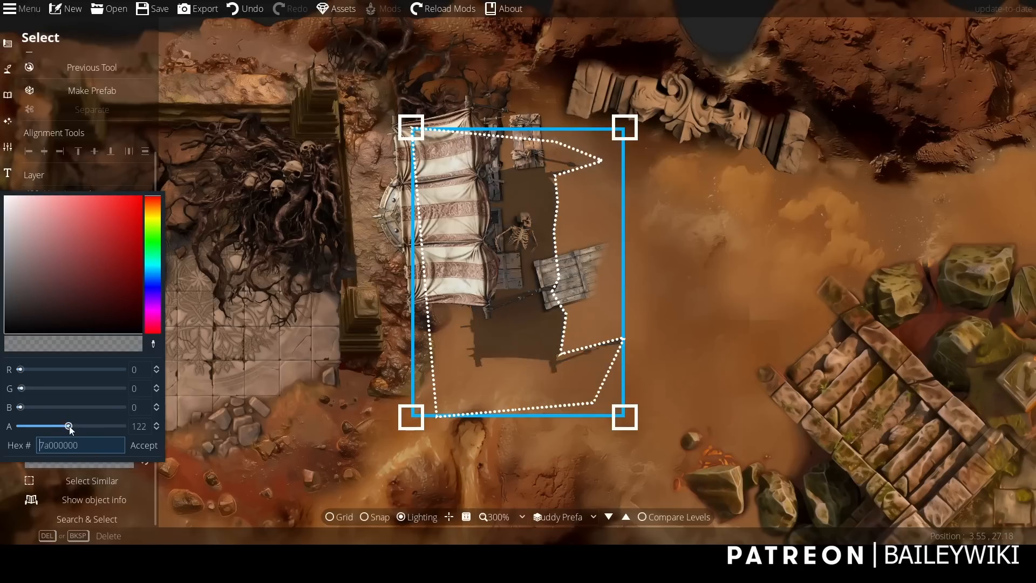
click(143, 446)
drag(532, 353, 475, 301)
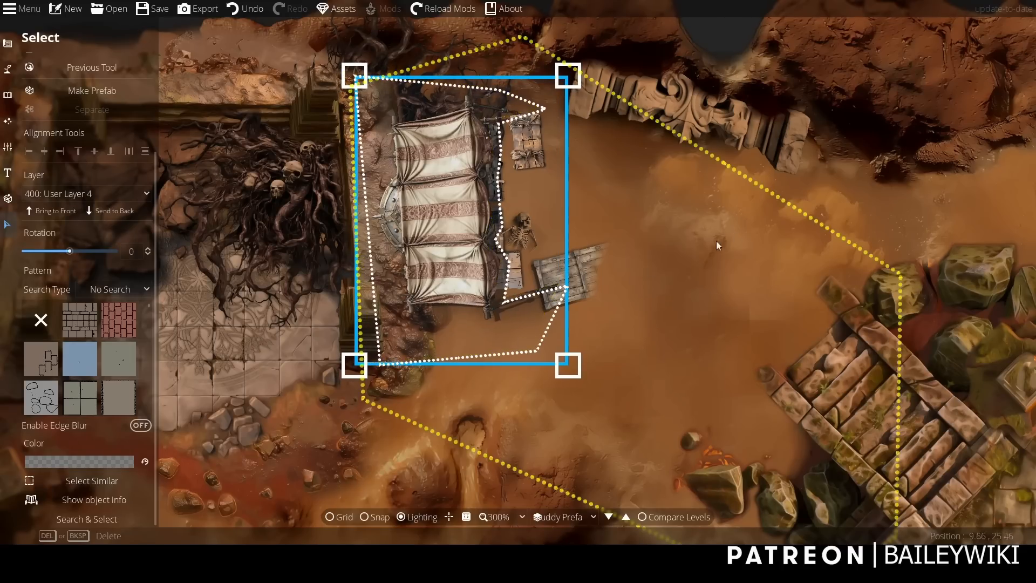
scroll(744, 165, down, 2)
click(730, 31)
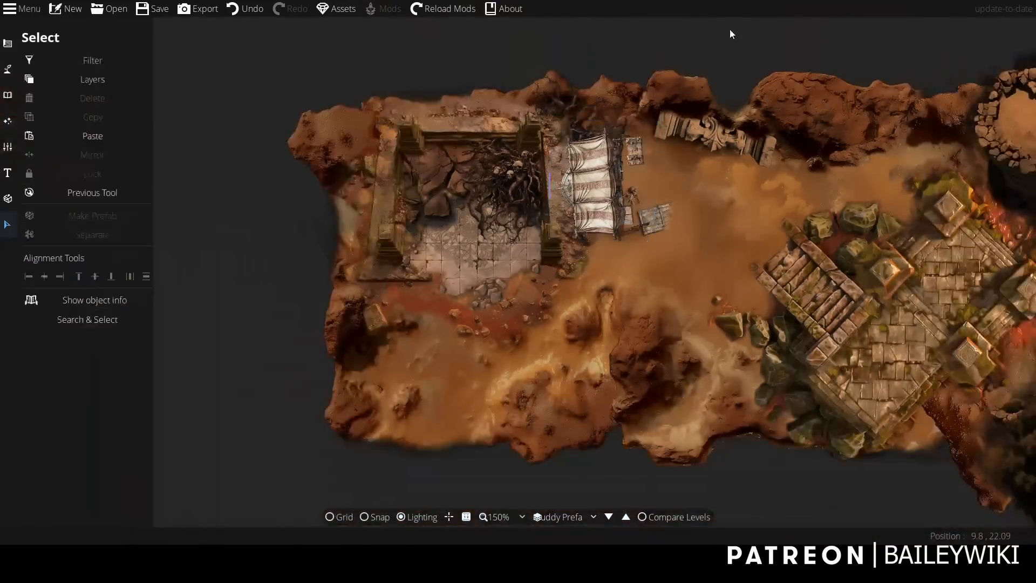
Review the merchant stall with its shadow and the surrounding ruins and terrain, and save the map.
scroll(729, 40, up, 1)
scroll(729, 40, up, 1)
drag(728, 41, 798, 5)
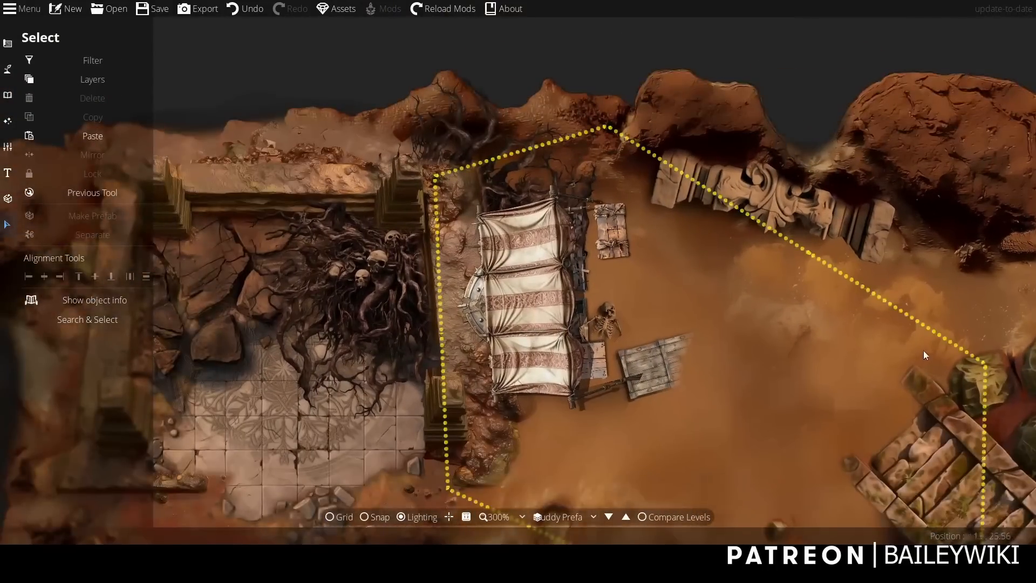
drag(862, 391, 789, 222)
scroll(775, 234, down, 1)
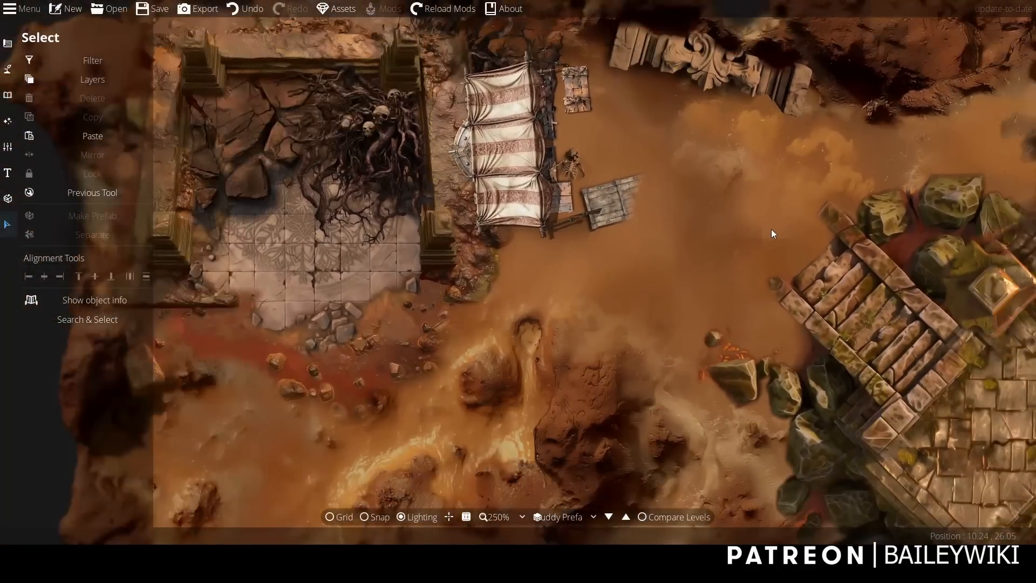
click(8, 43)
scroll(560, 400, down, 2)
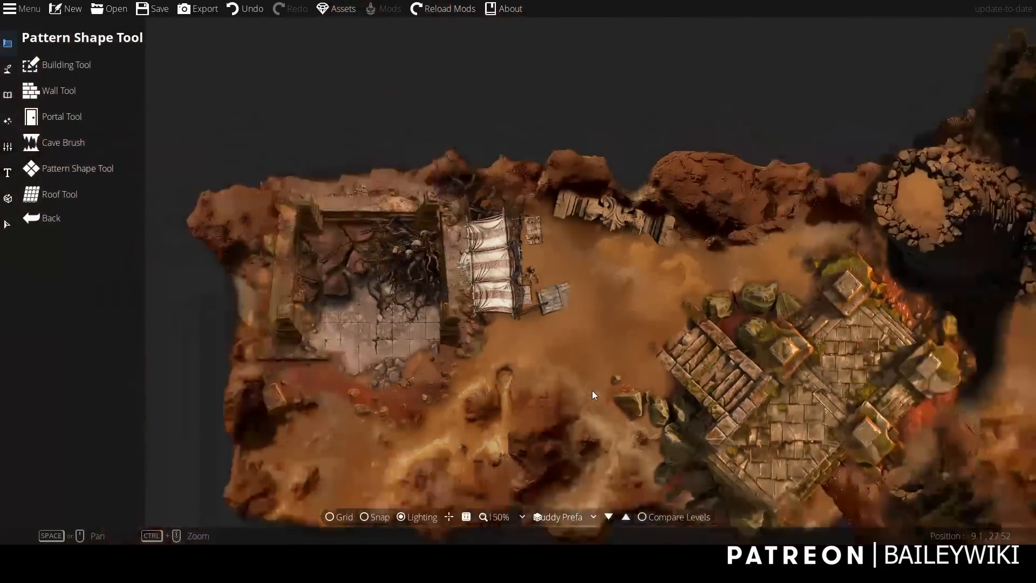
scroll(591, 390, down, 2)
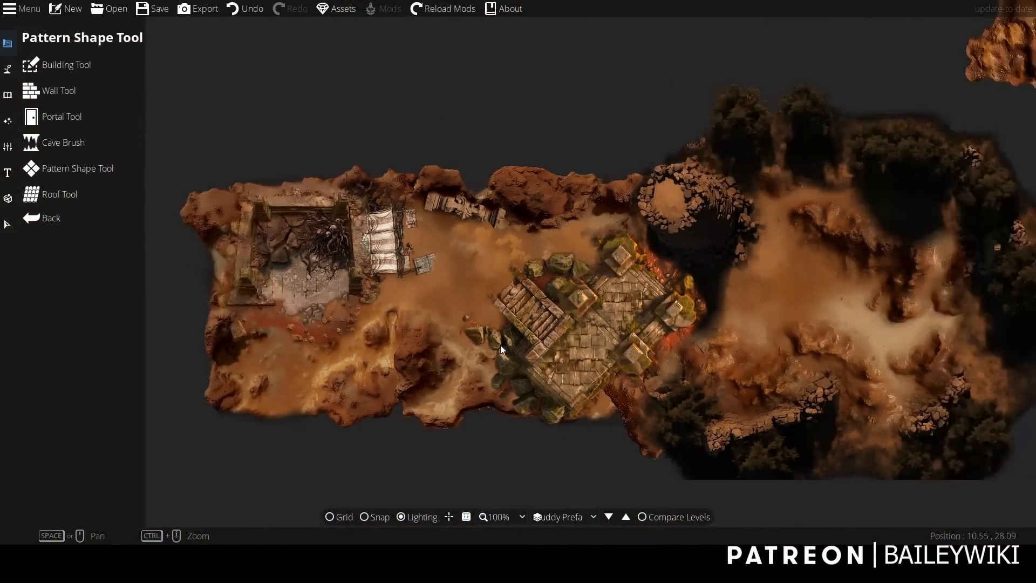
drag(705, 334, 594, 327)
drag(573, 292, 667, 269)
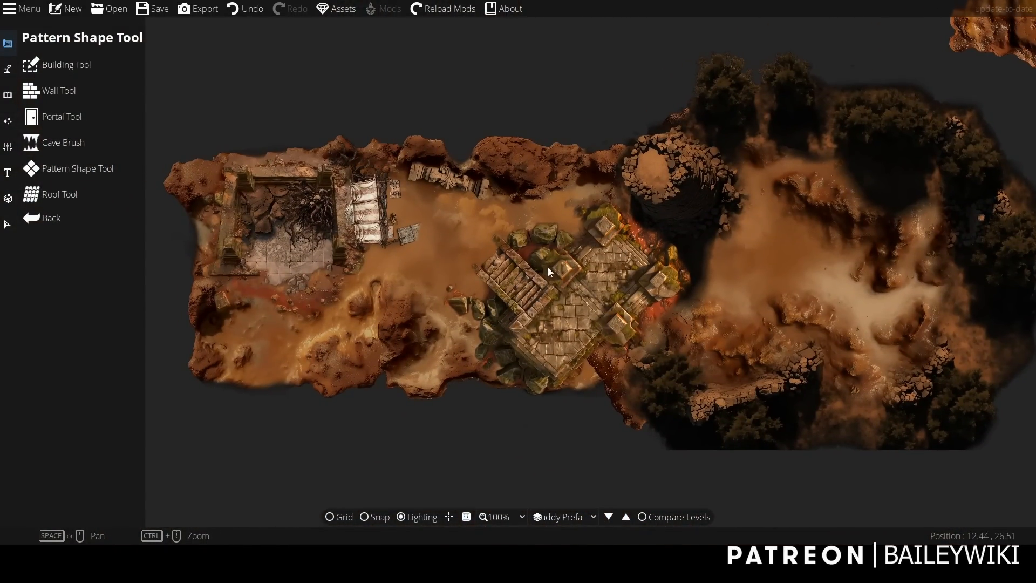
scroll(519, 295, up, 2)
drag(519, 295, 673, 355)
drag(844, 329, 717, 303)
scroll(717, 303, down, 1)
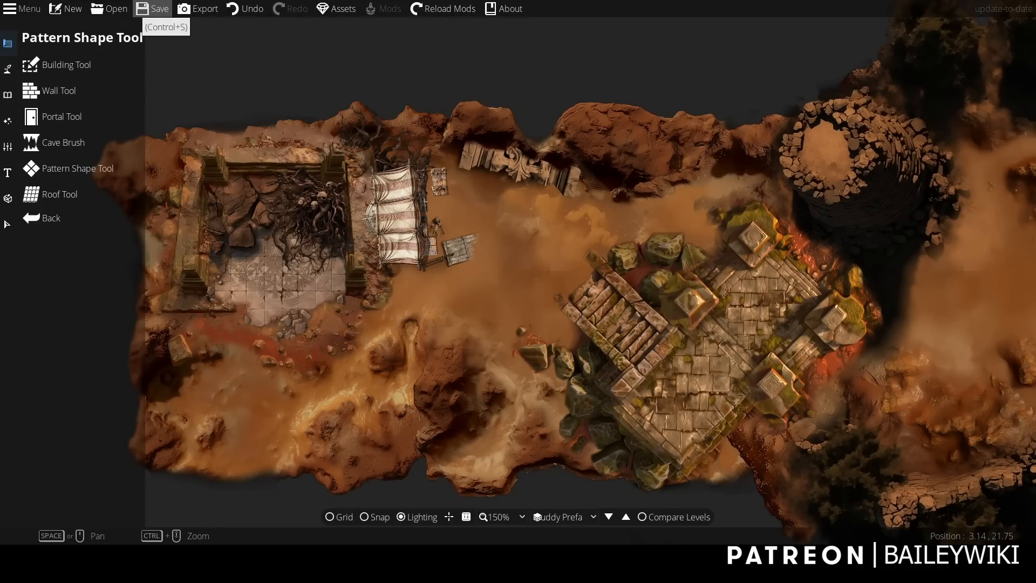
click(139, 18)
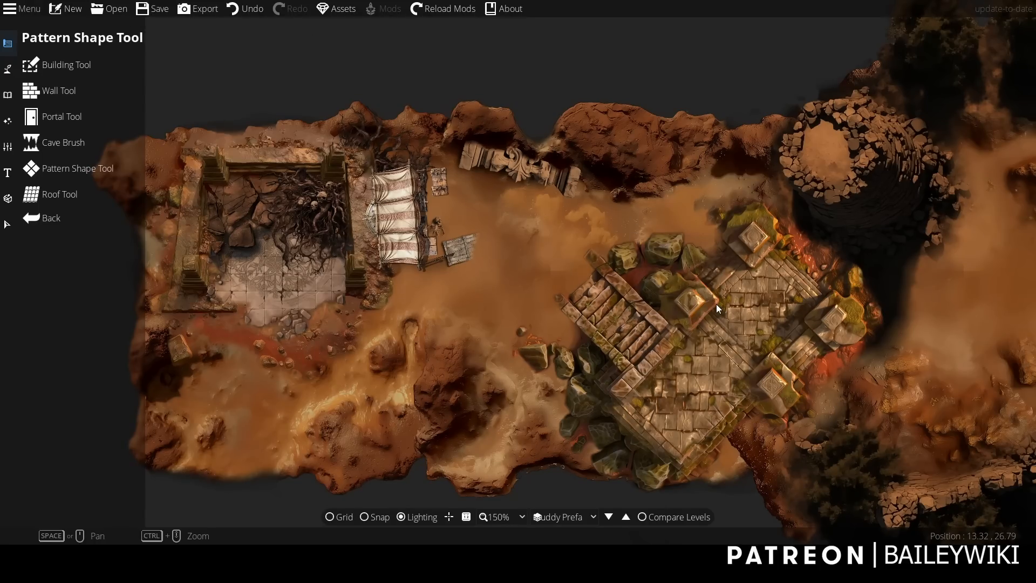
Examine the completed map from the walled ruin and merchant stall across to the stone platform and the eastern forest.
scroll(717, 303, up, 1)
drag(717, 304, 841, 329)
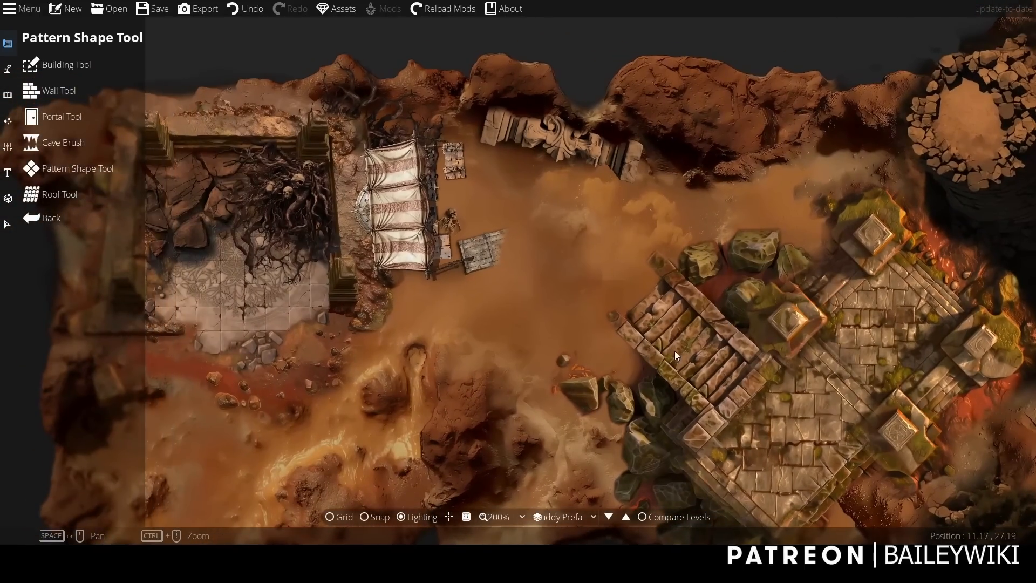
drag(675, 351, 519, 288)
scroll(505, 299, down, 2)
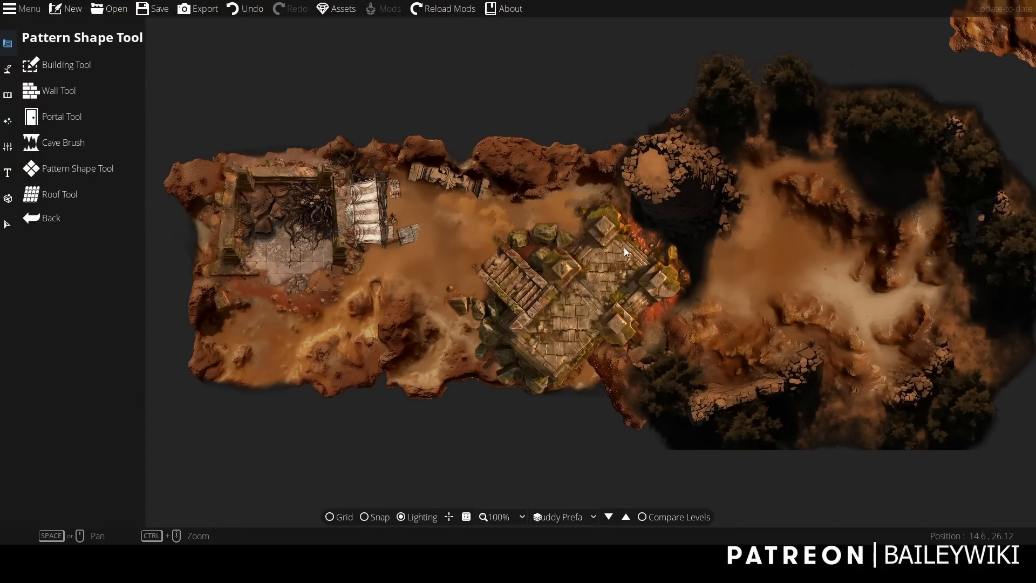
drag(665, 270, 682, 334)
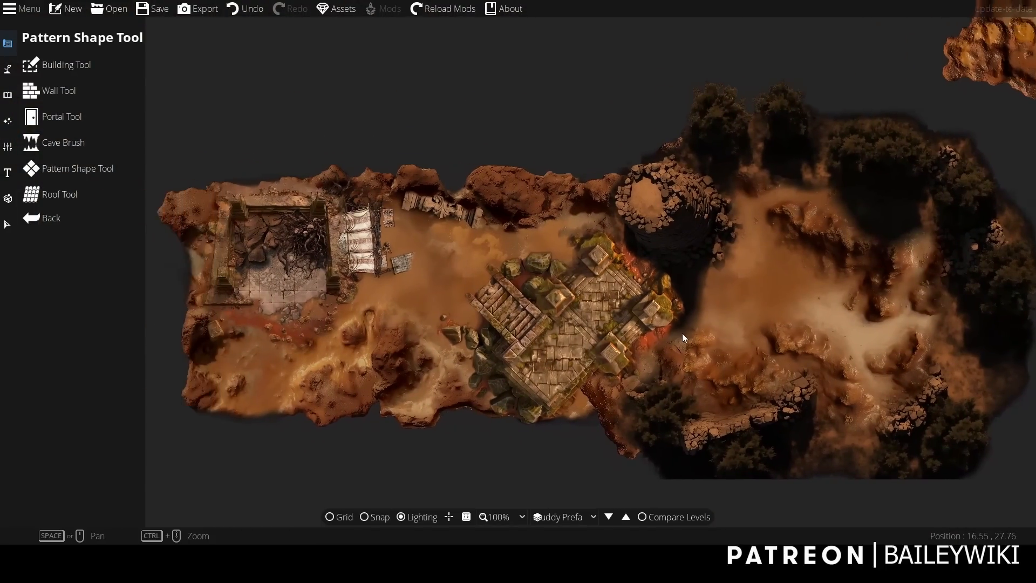
scroll(462, 310, up, 1)
drag(461, 310, 539, 352)
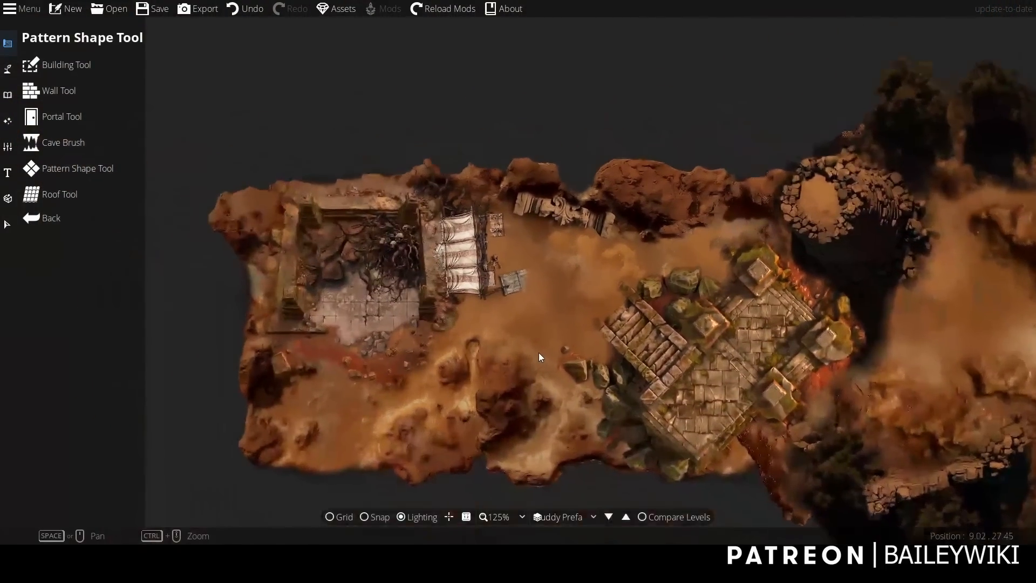
scroll(539, 352, up, 4)
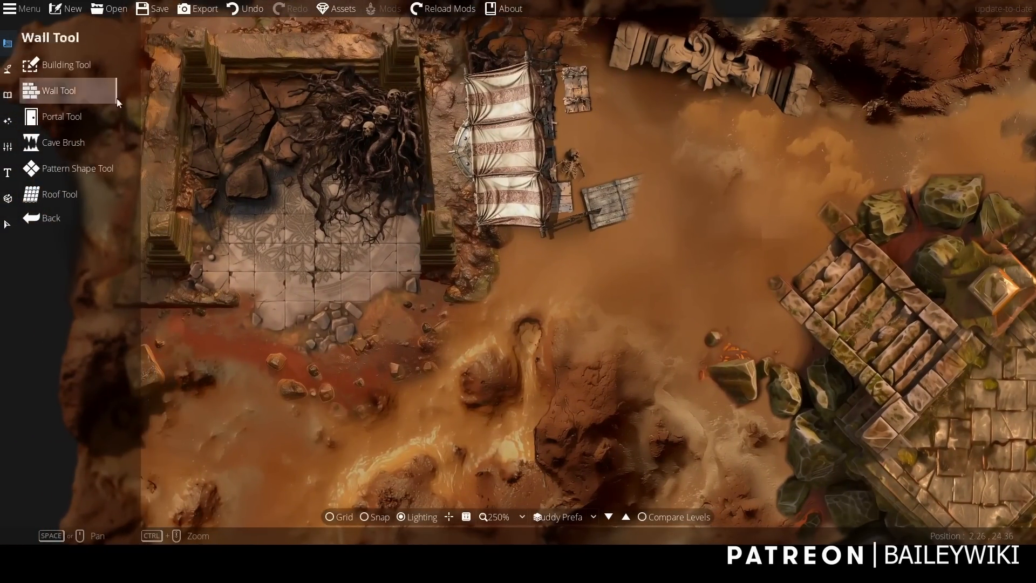
key(Escape)
scroll(775, 231, up, 1)
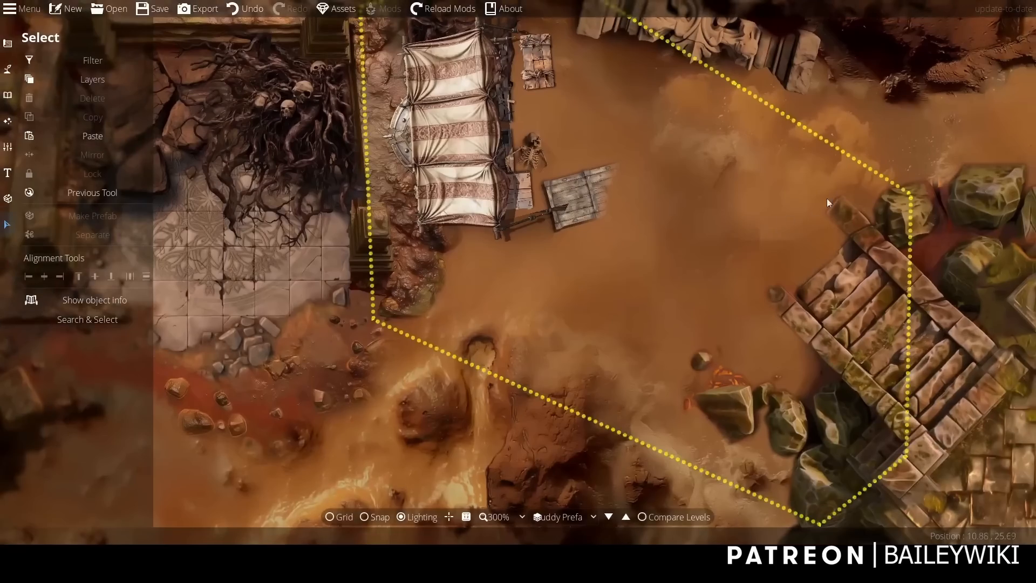
scroll(828, 202, down, 5)
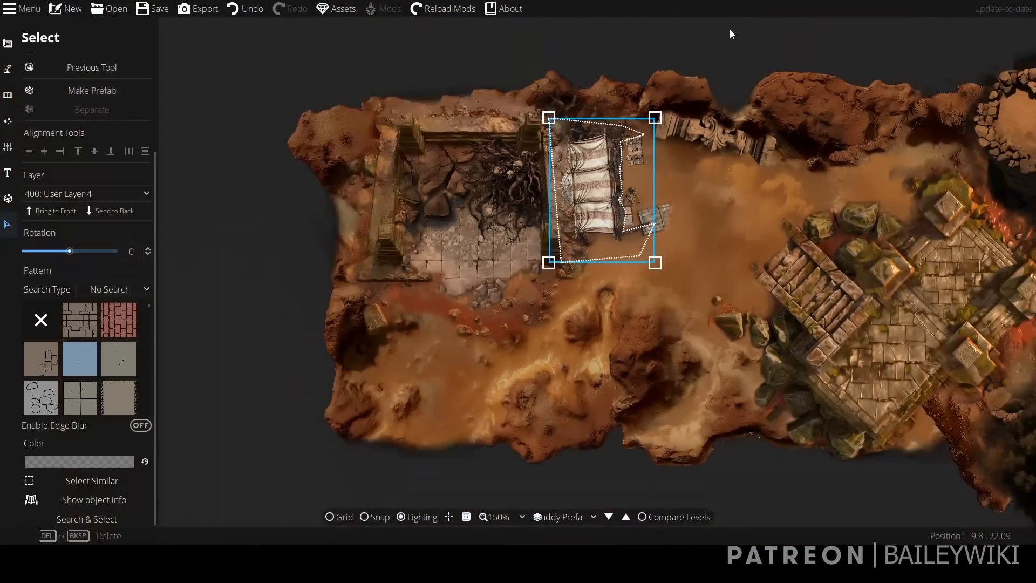
scroll(744, 161, up, 3)
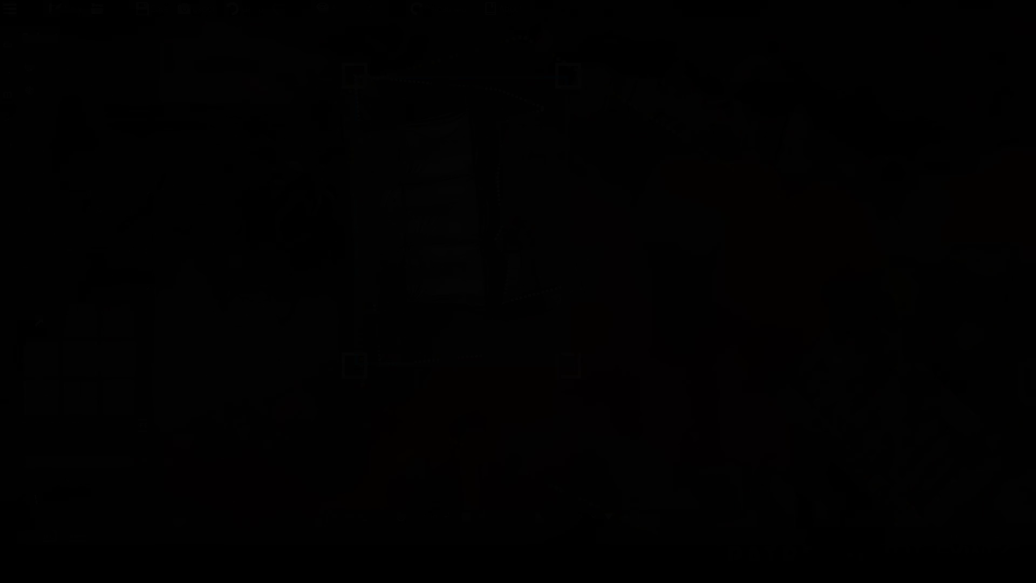